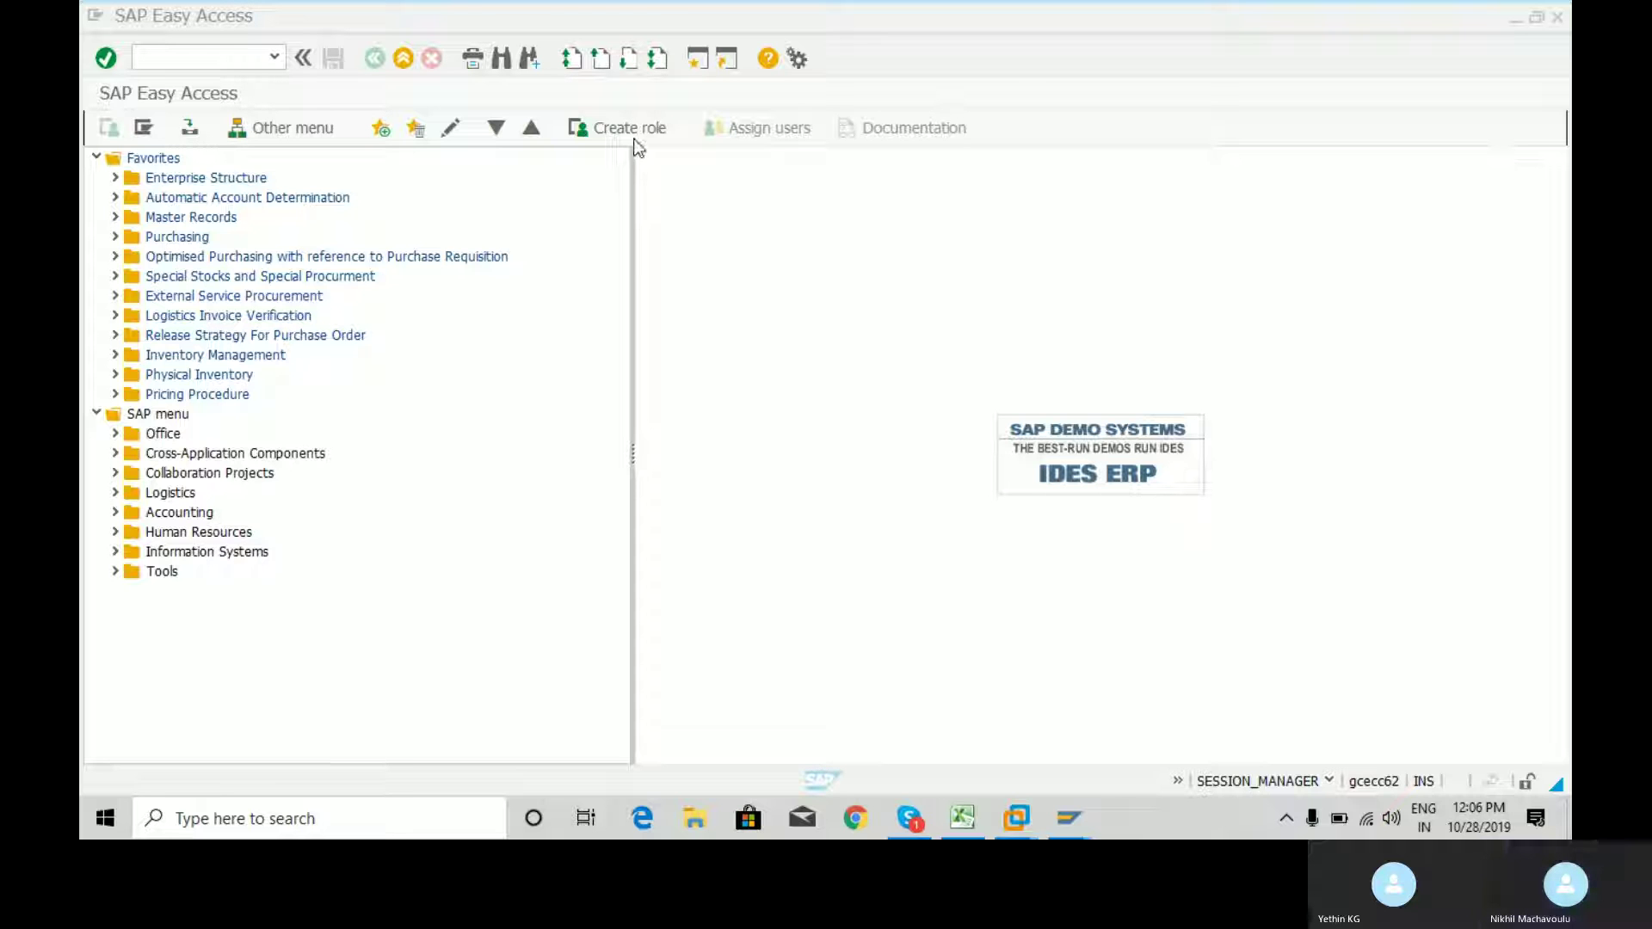
Look through the Source List transactions under Logistics, Materials Management, Purchasing, Master Data in the SAP menu, and collapse the folders again.
left_click(116, 219)
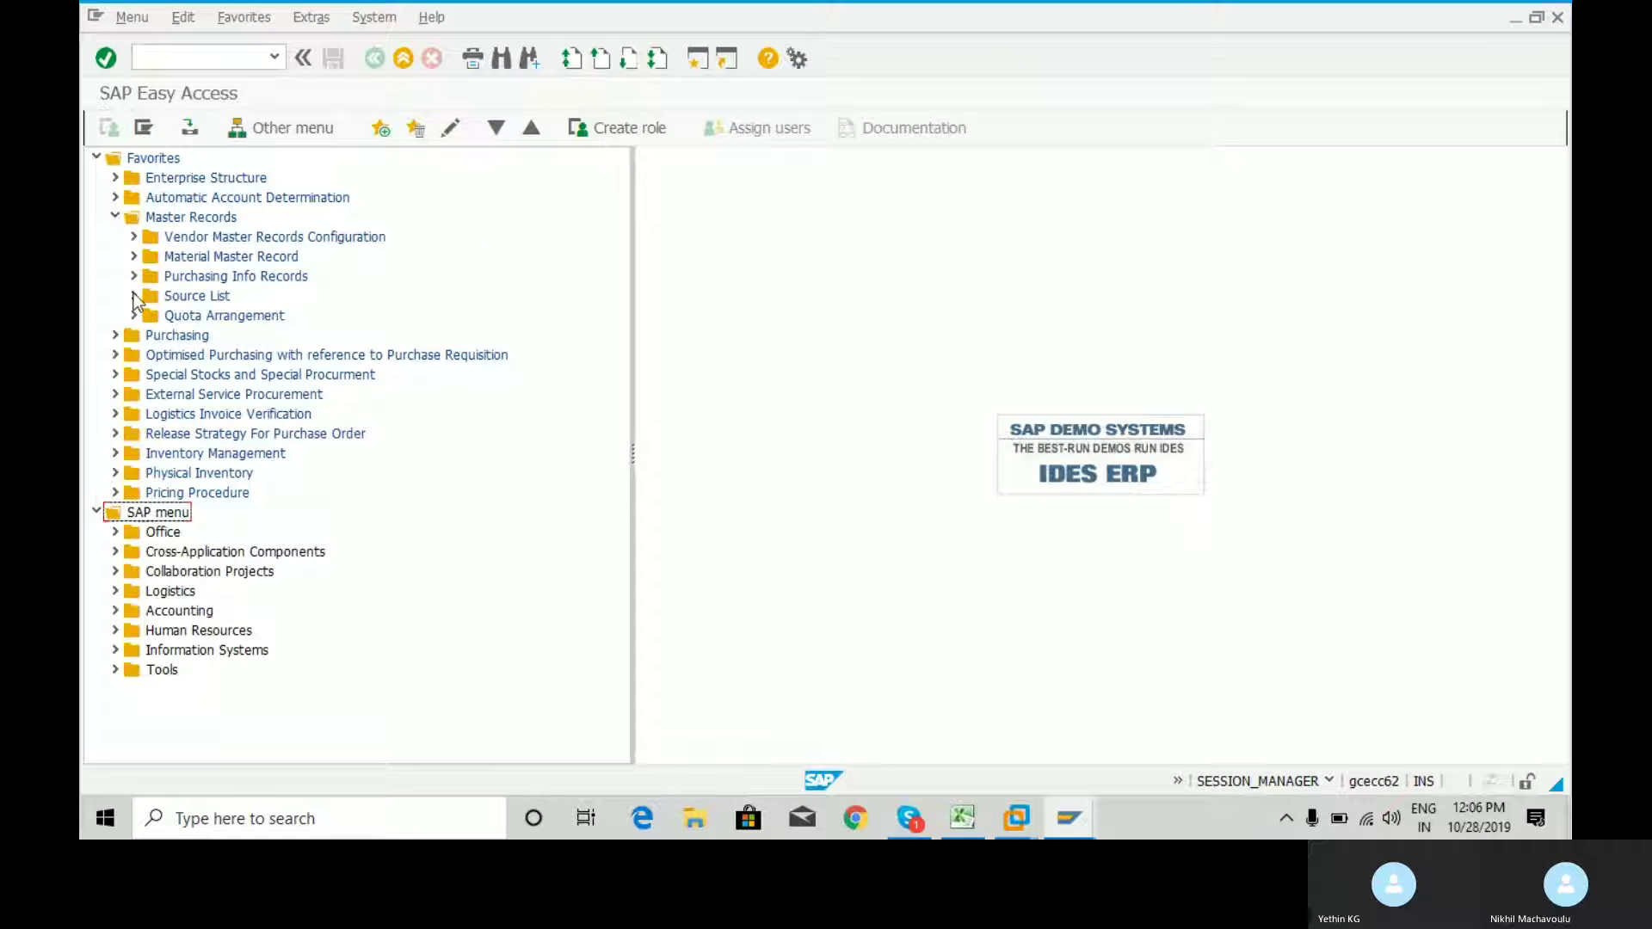
left_click(115, 216)
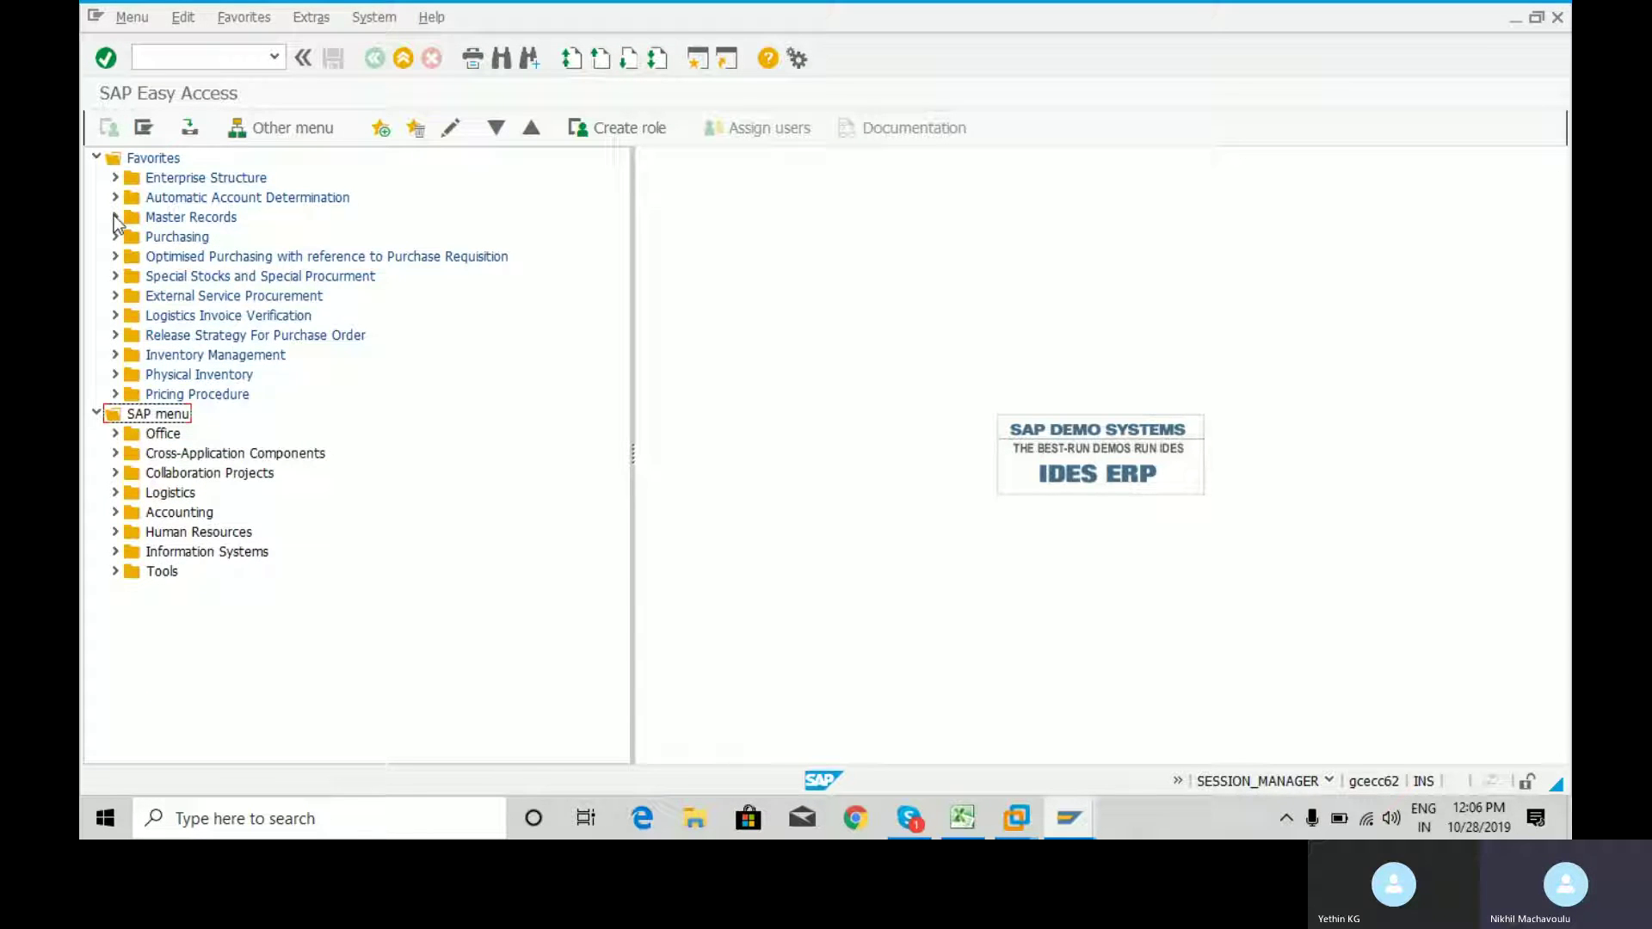
left_click(115, 493)
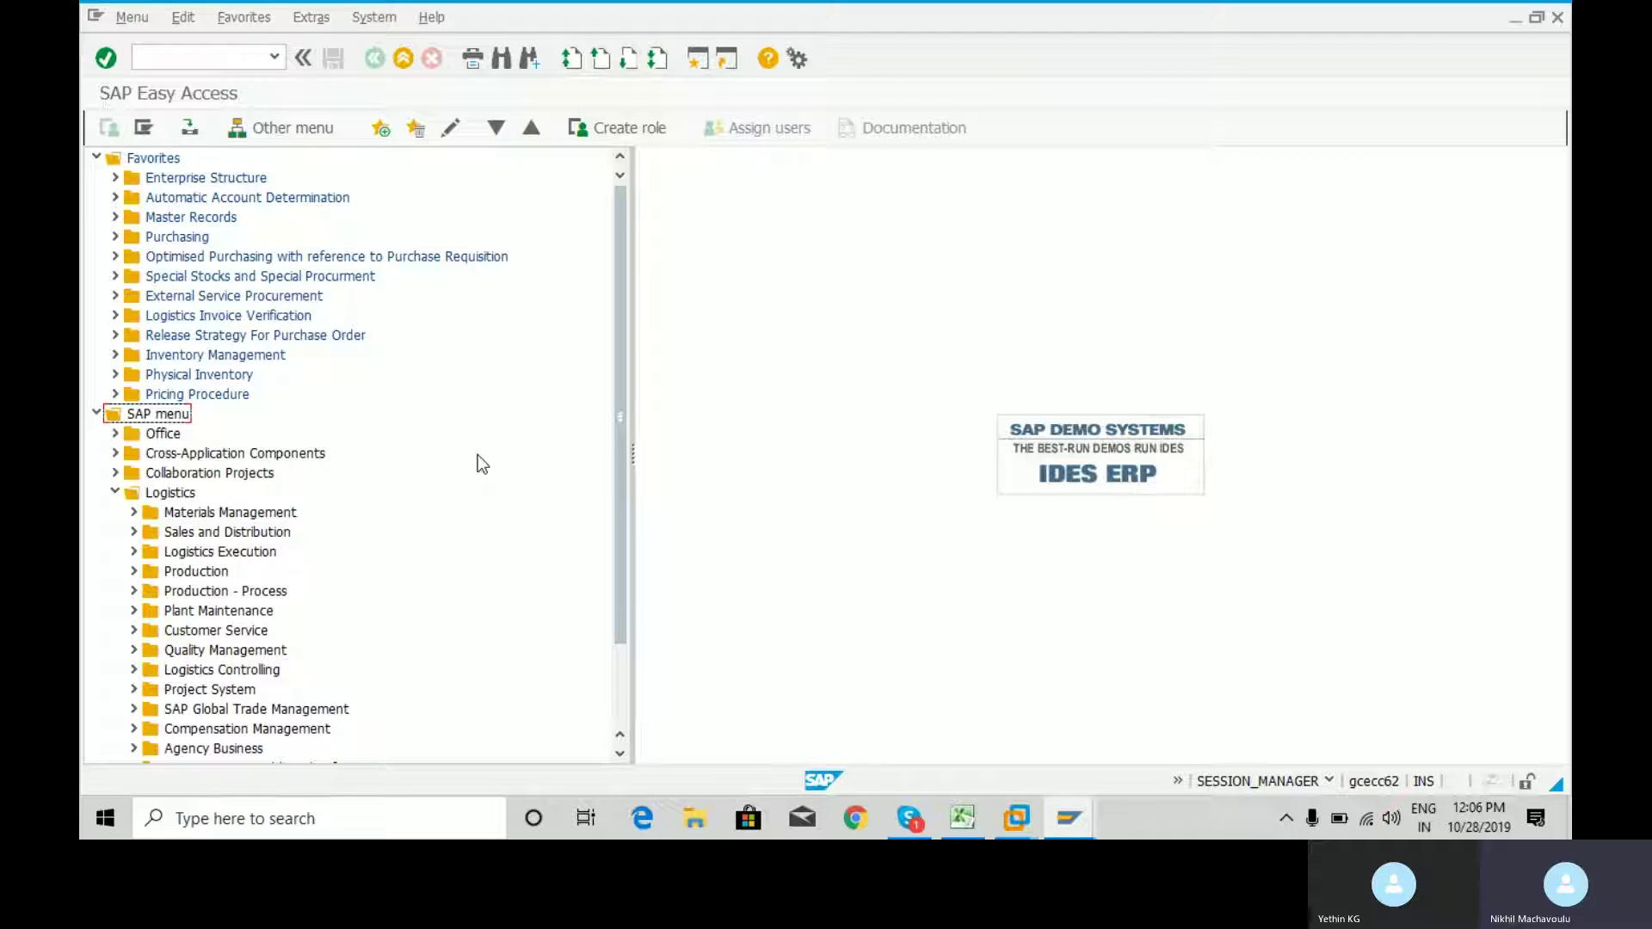
left_click(134, 514)
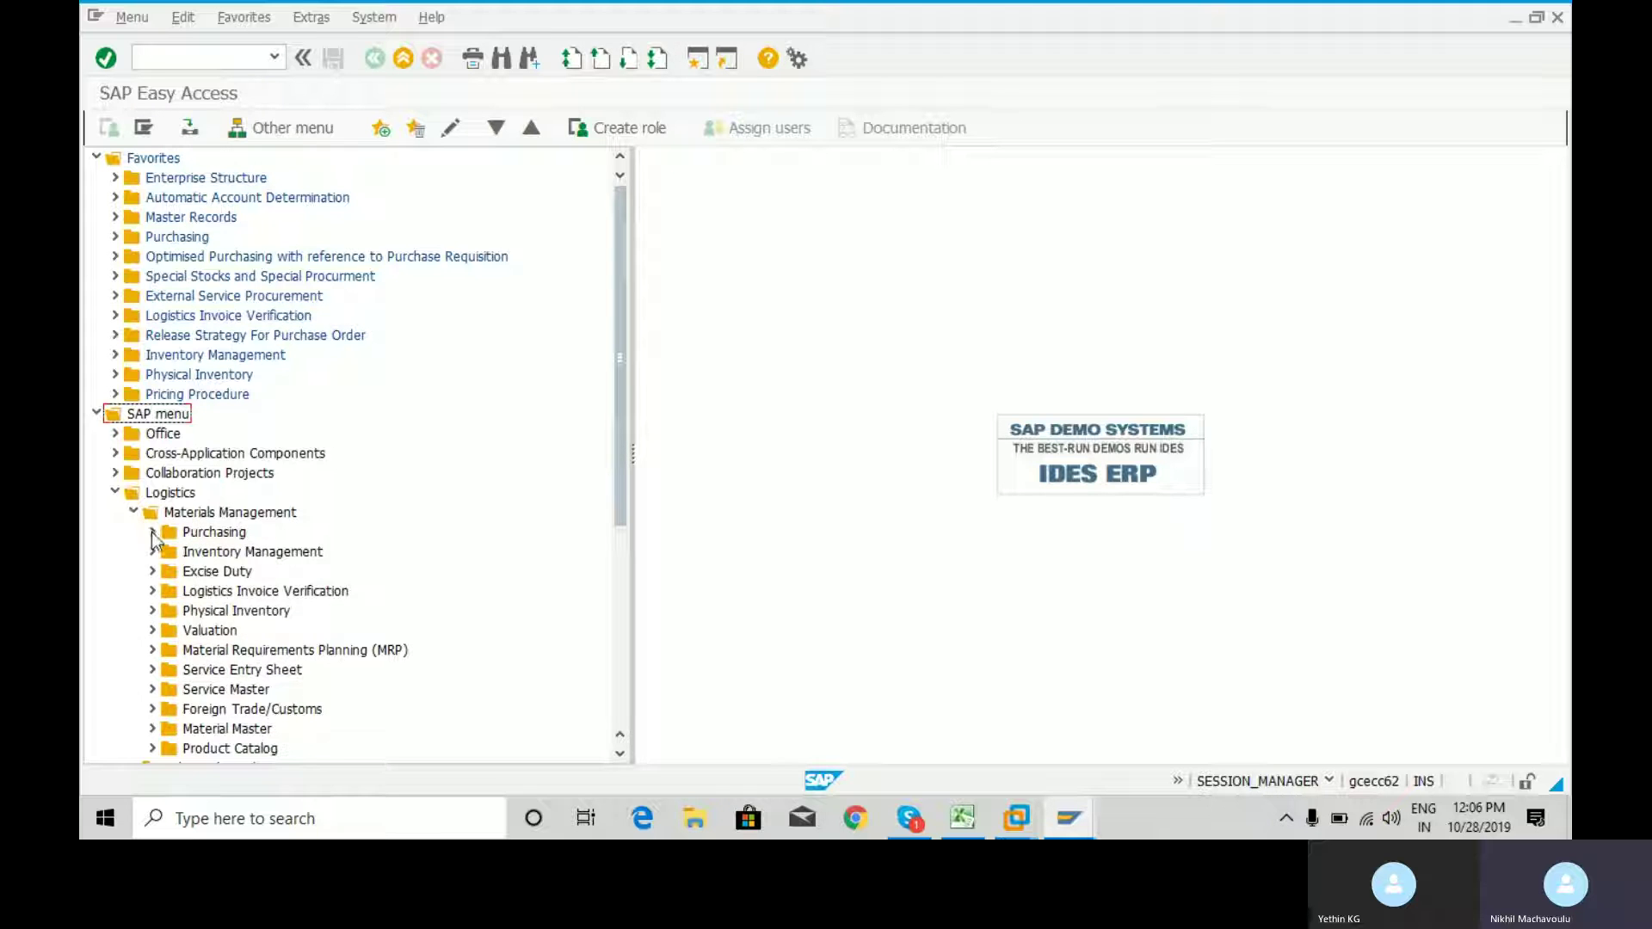
left_click(153, 534)
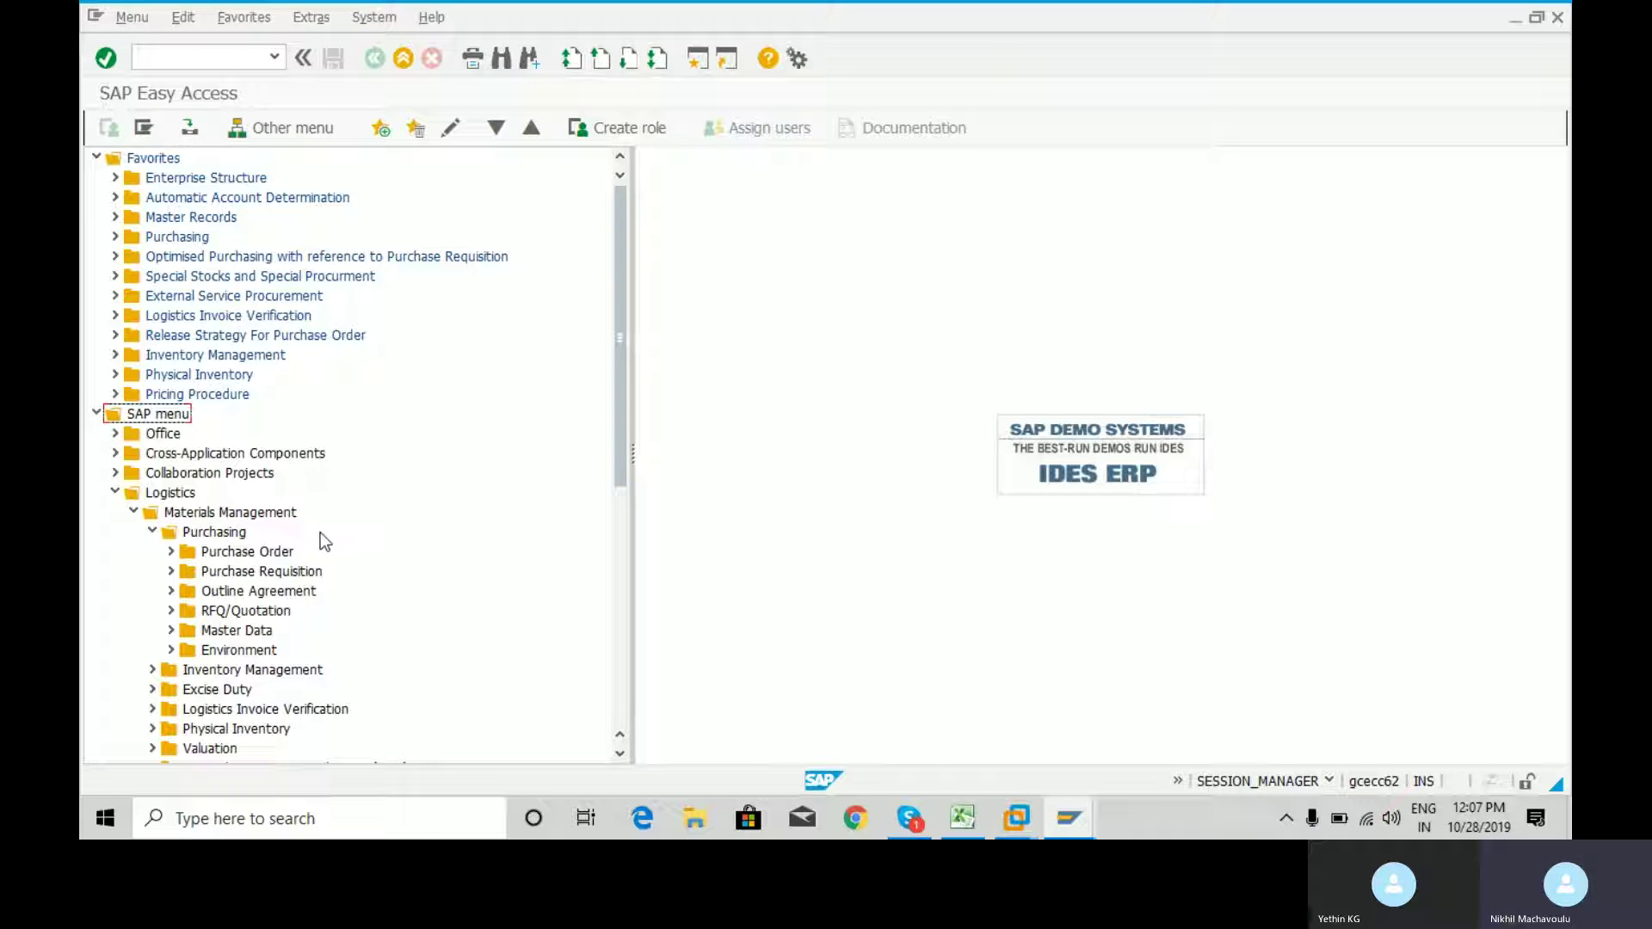
left_click(171, 630)
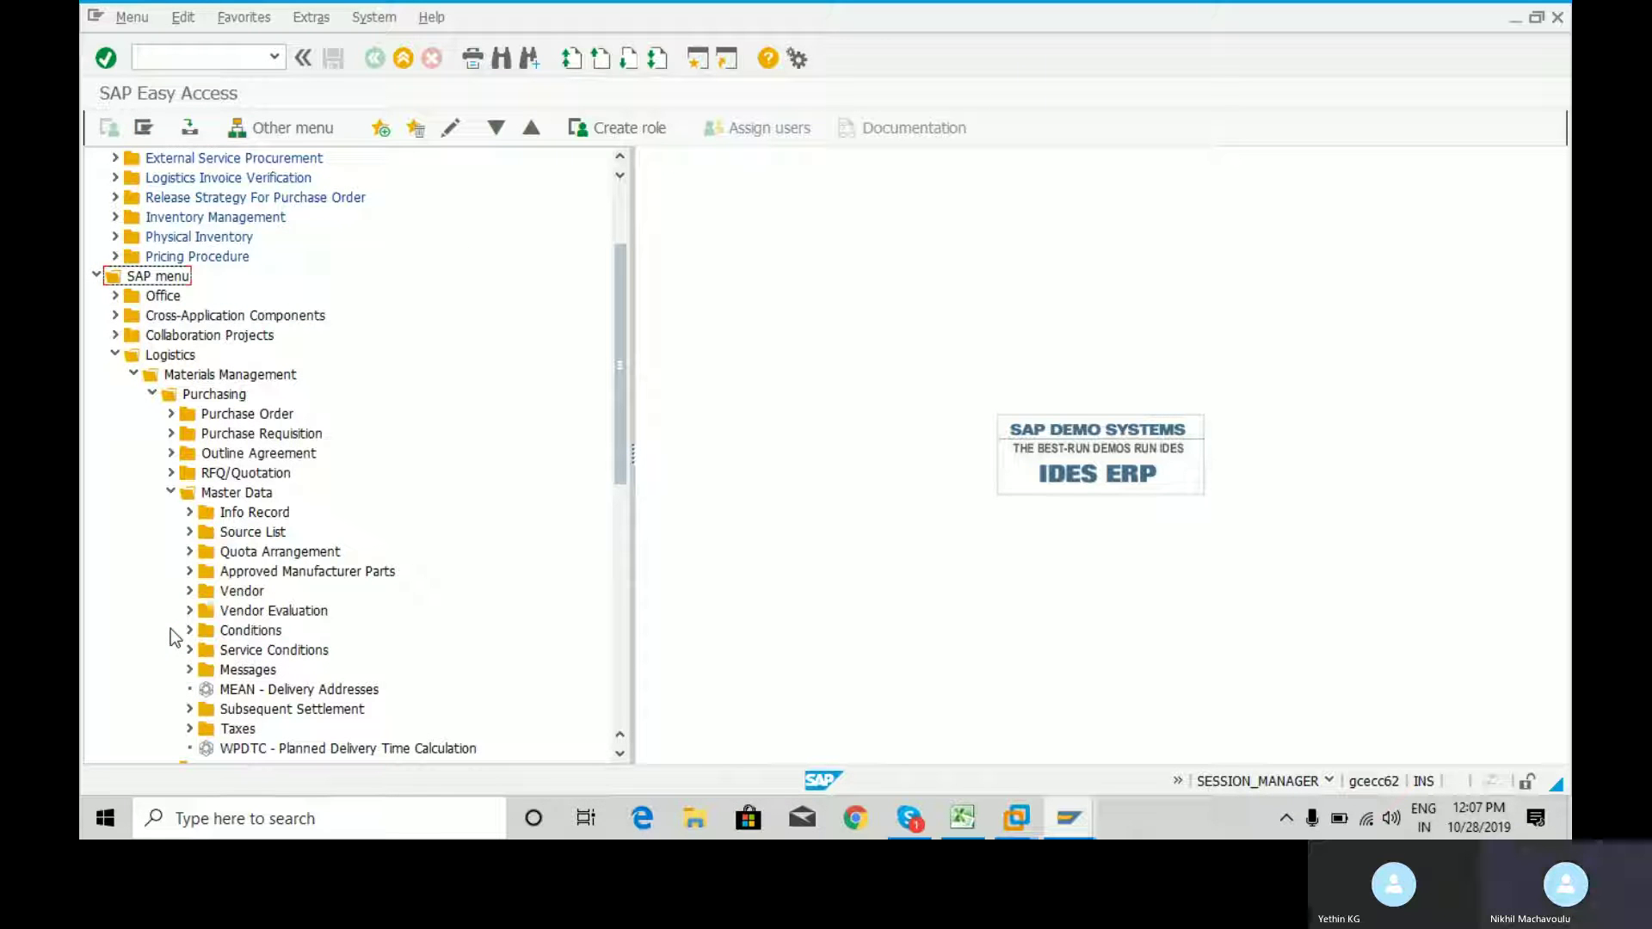
left_click(190, 532)
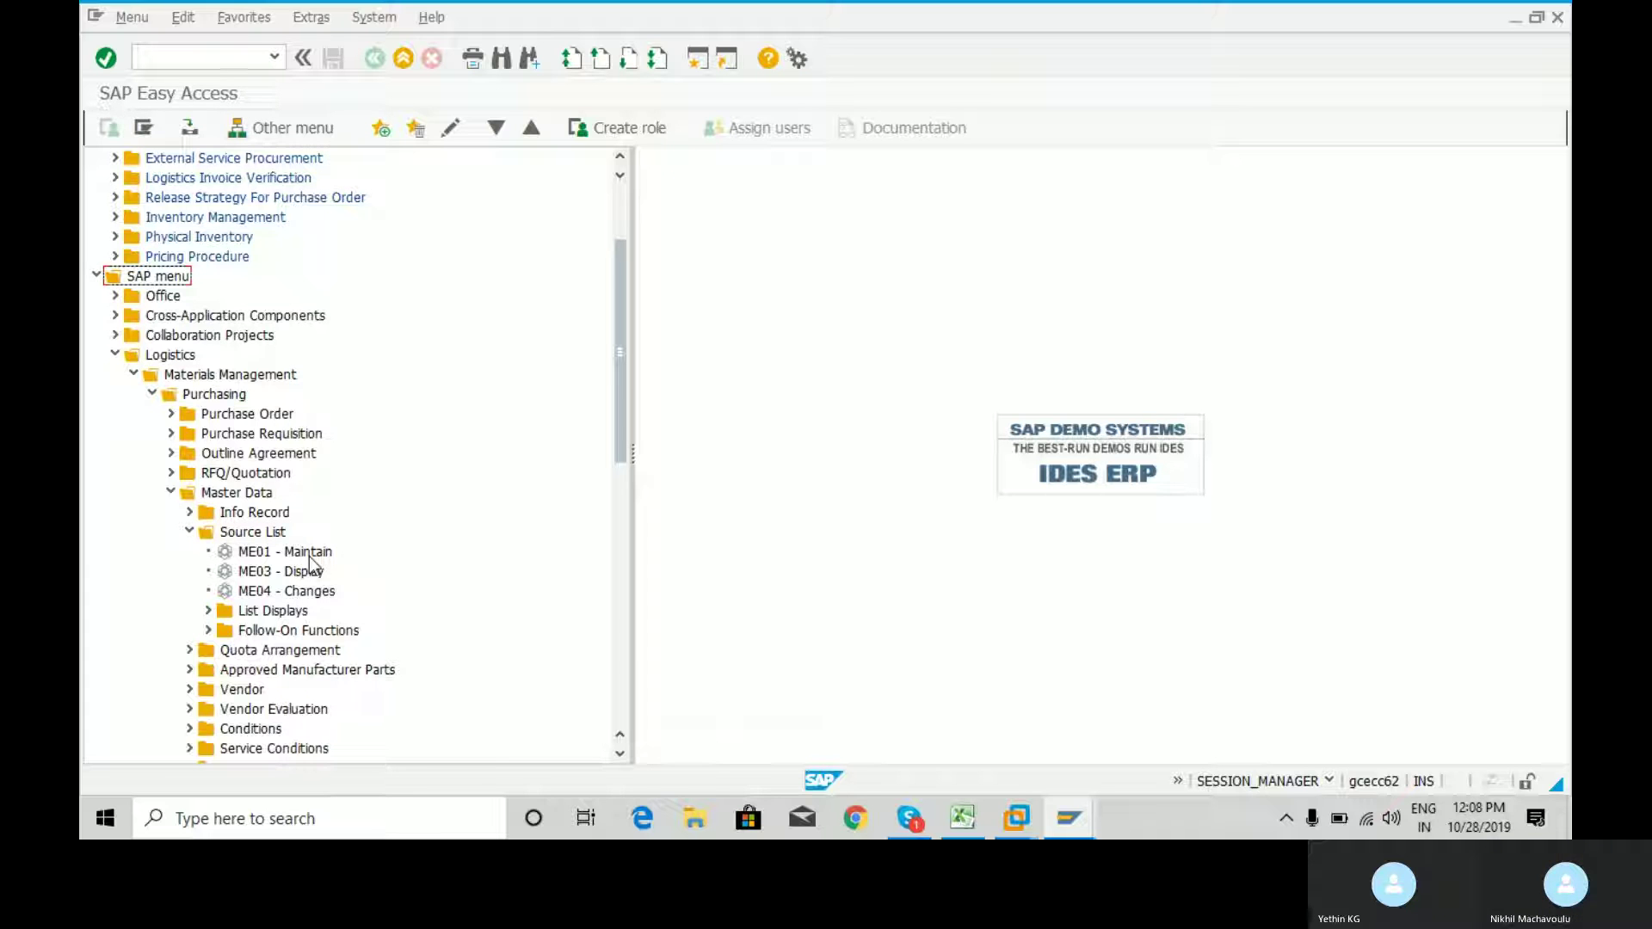
left_click(189, 532)
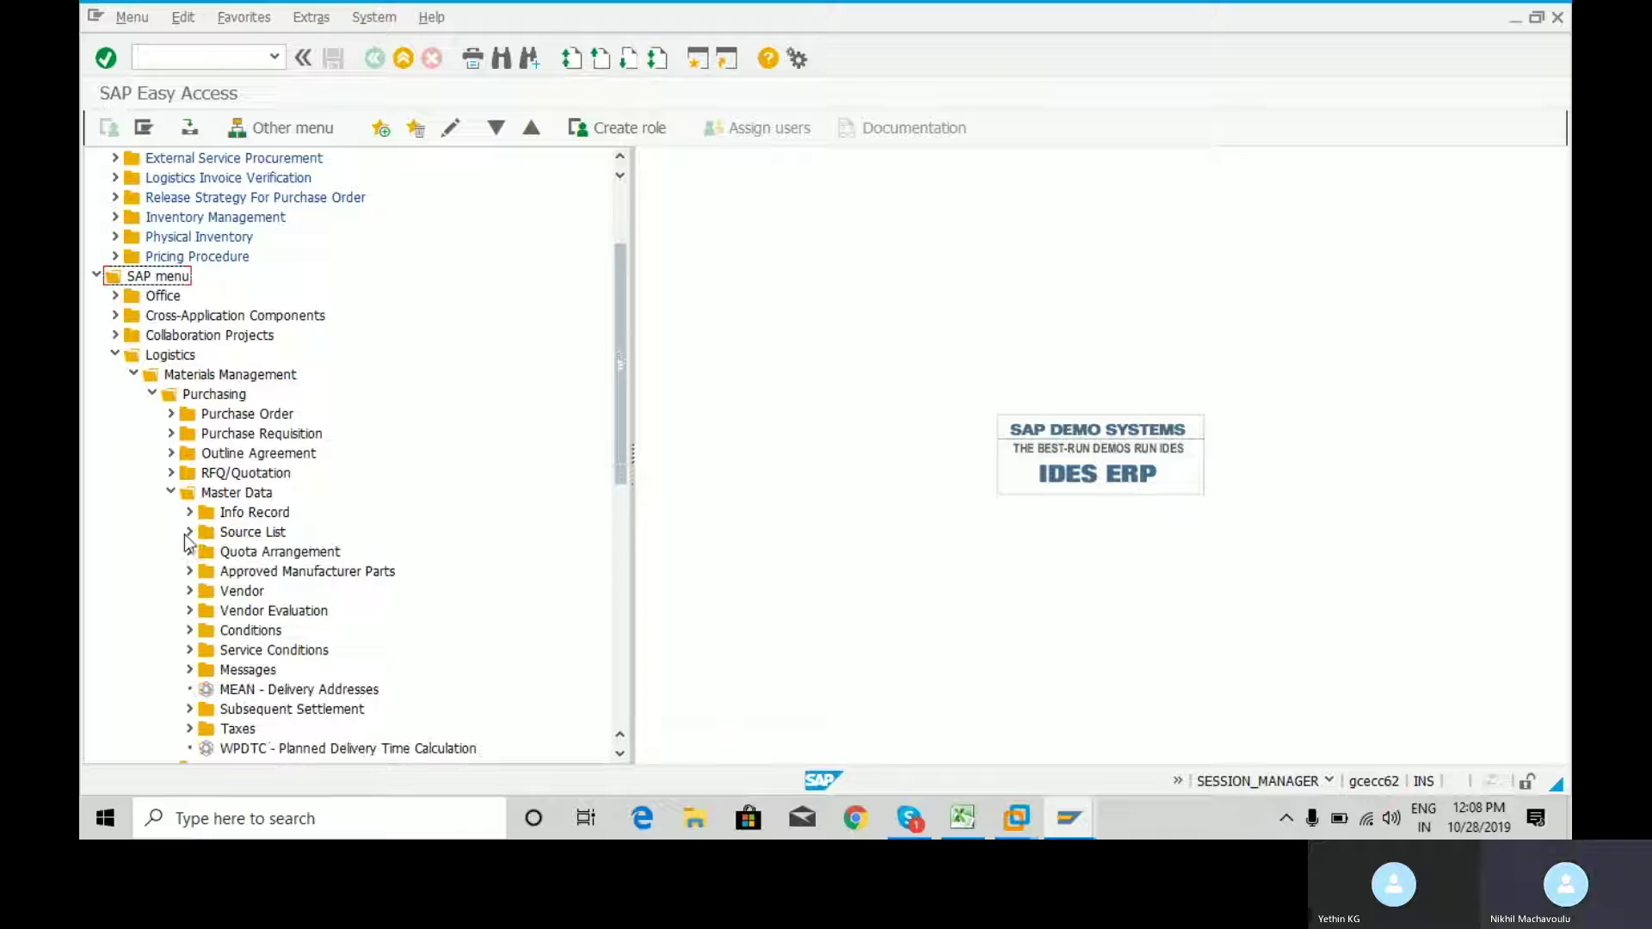
left_click(170, 492)
left_click(152, 394)
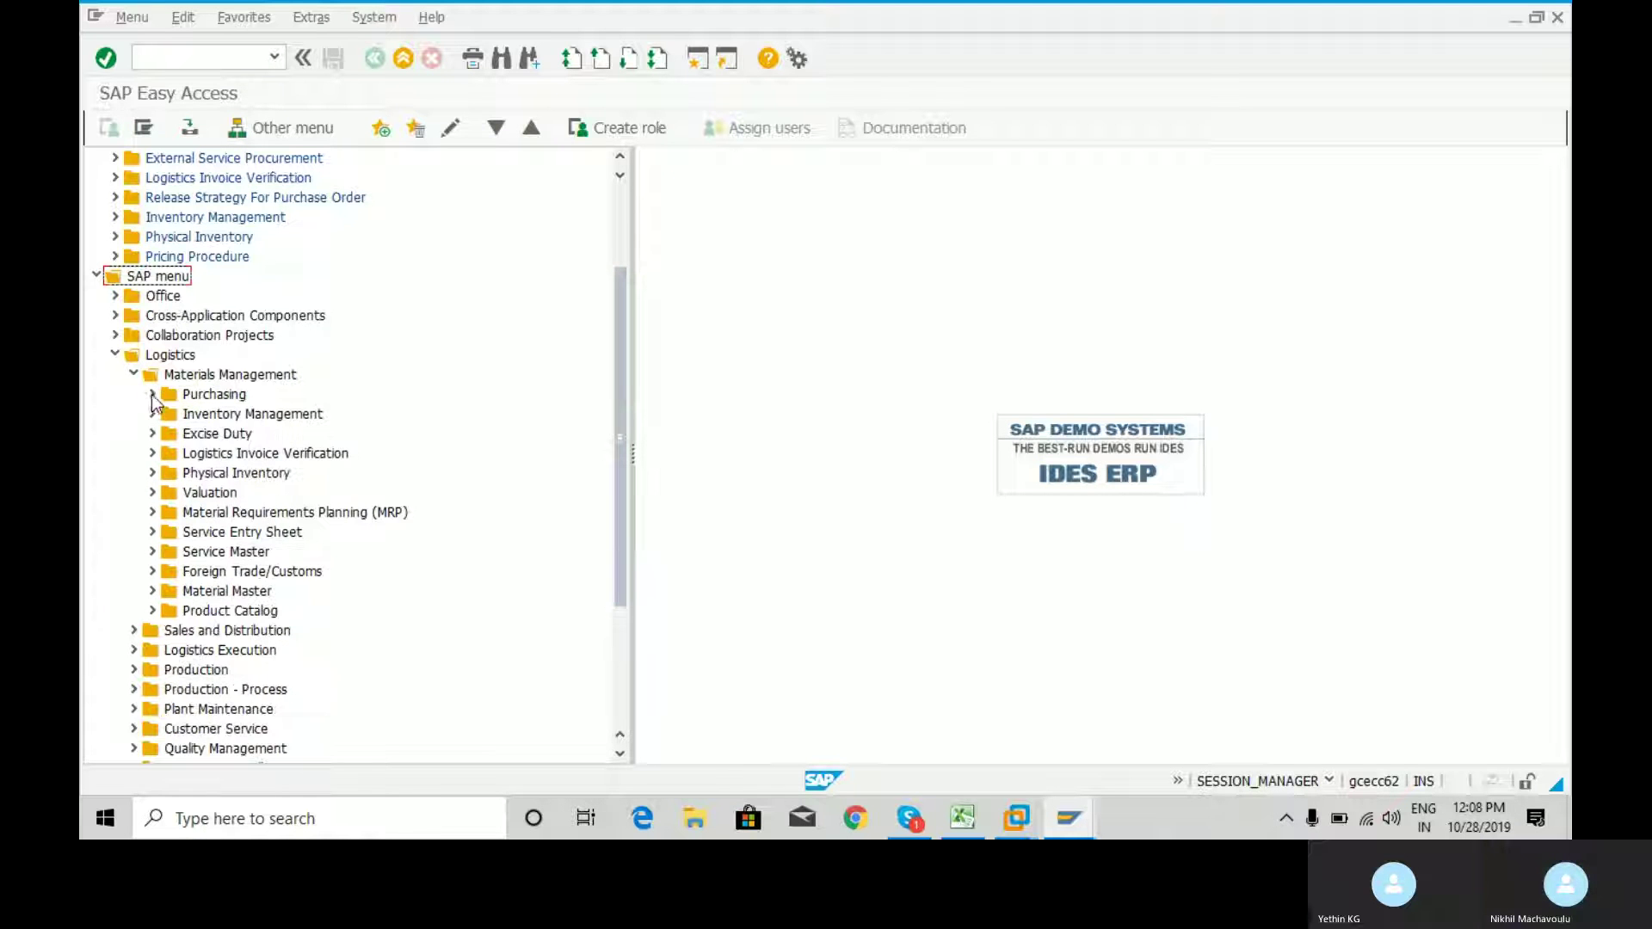
scroll(133, 379, "up", 1)
left_click(131, 375)
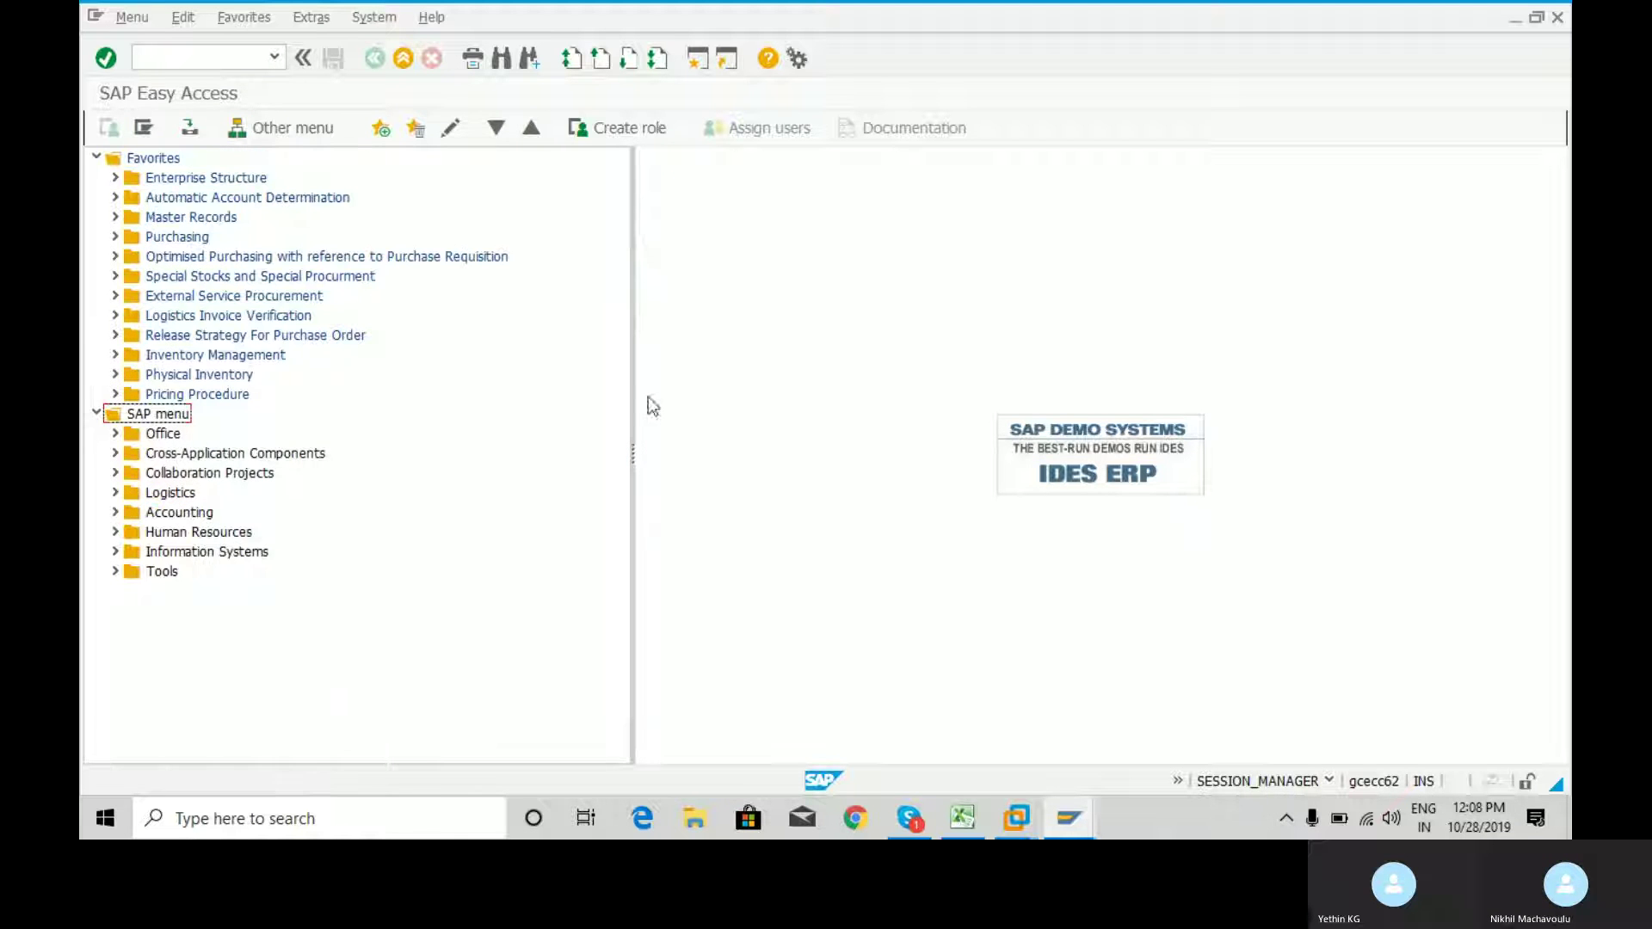
Start ME01 - Maintain Source List from the Source List folder under Master Records in the Favorites.
left_click(114, 218)
left_click(134, 296)
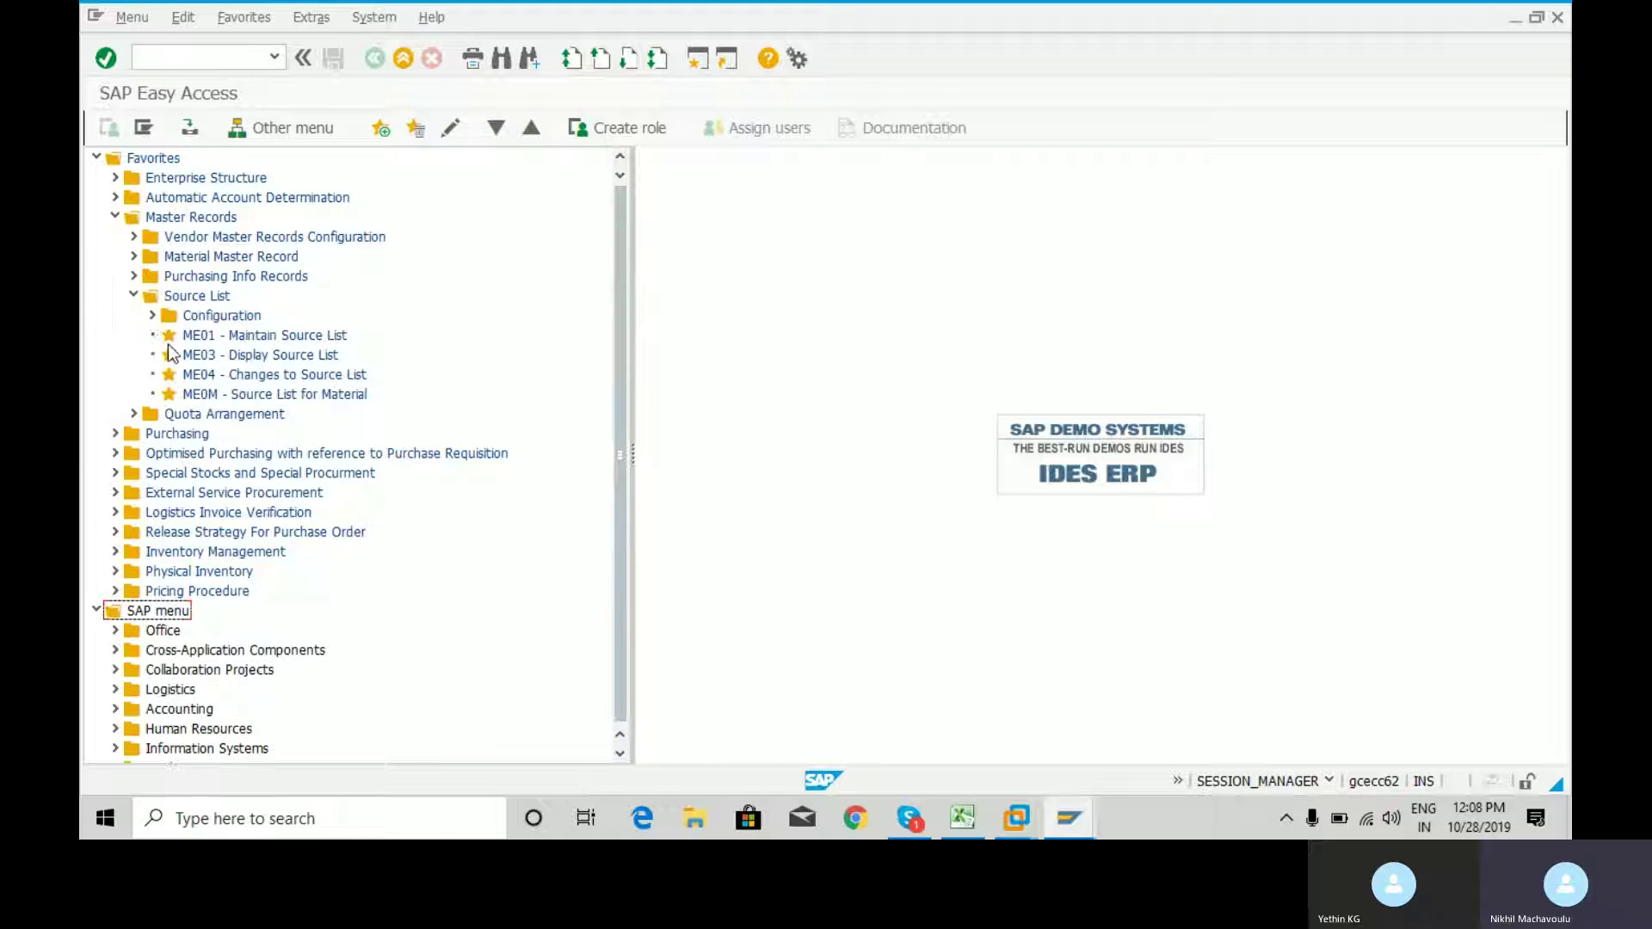
left_click(153, 316)
left_click(153, 316)
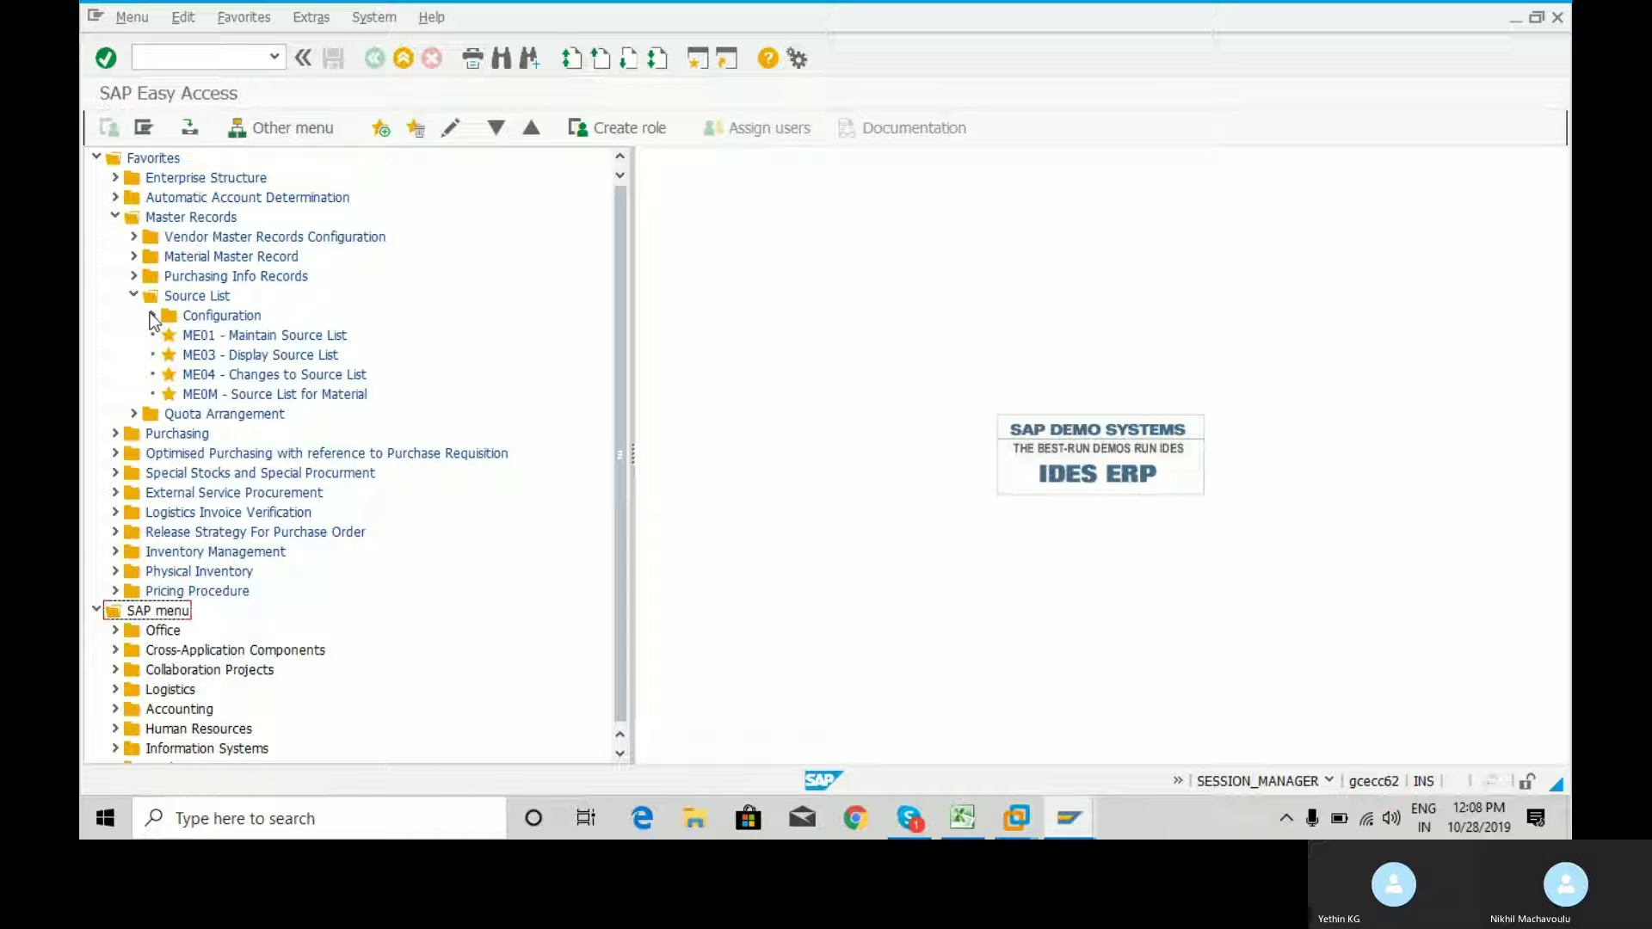
left_click(201, 336)
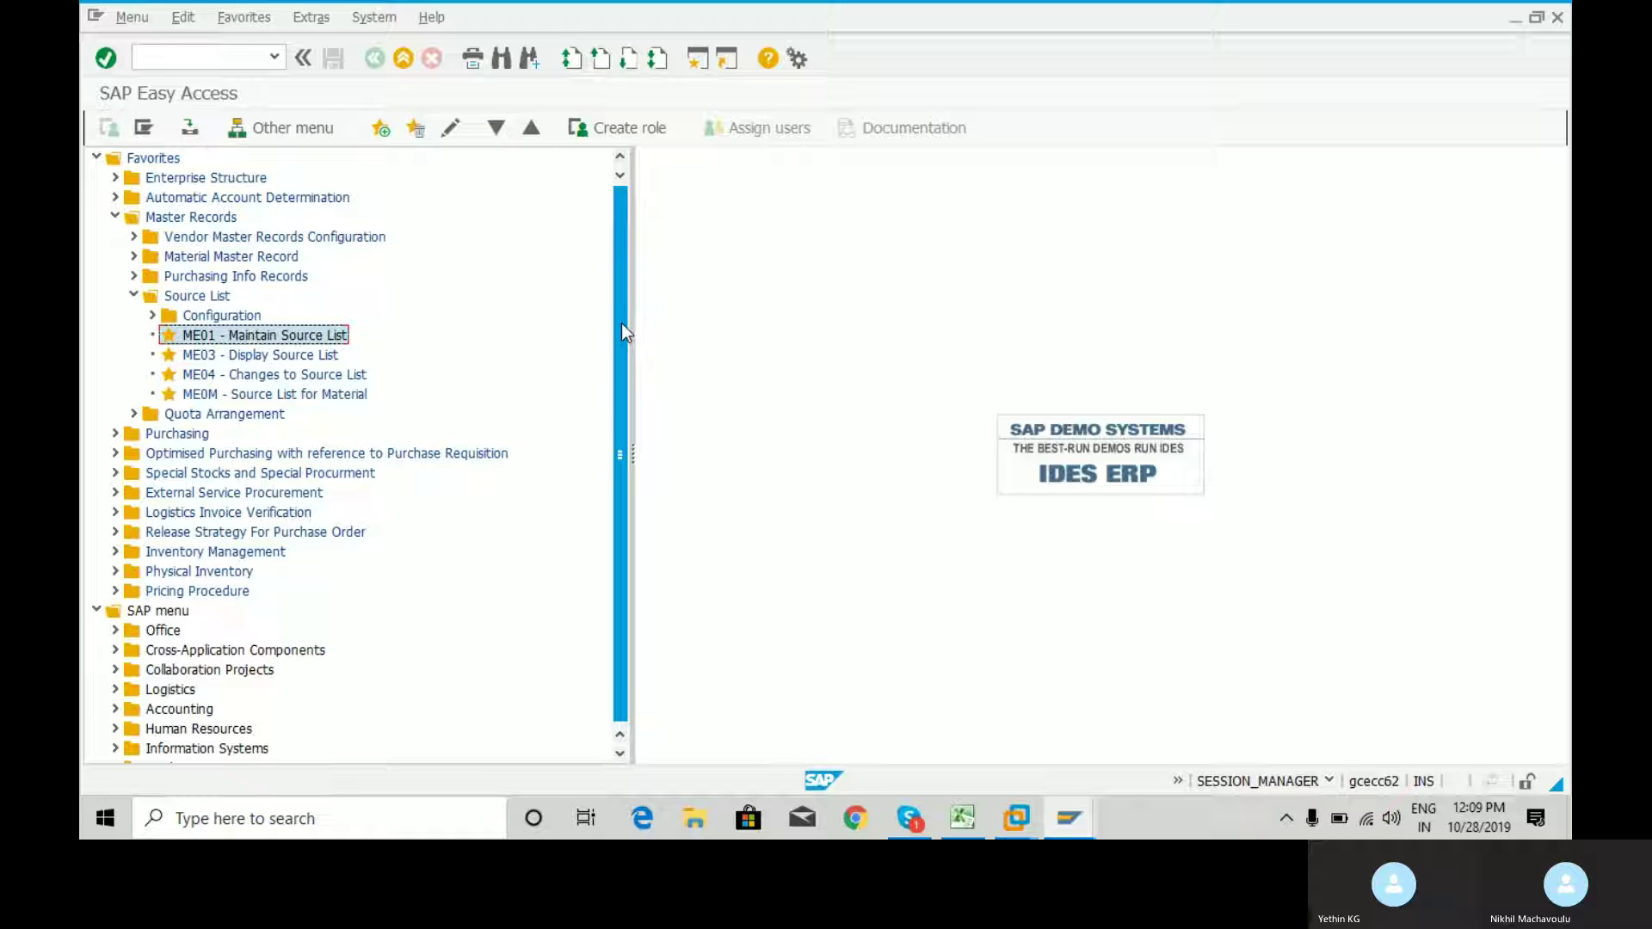
double_click(287, 341)
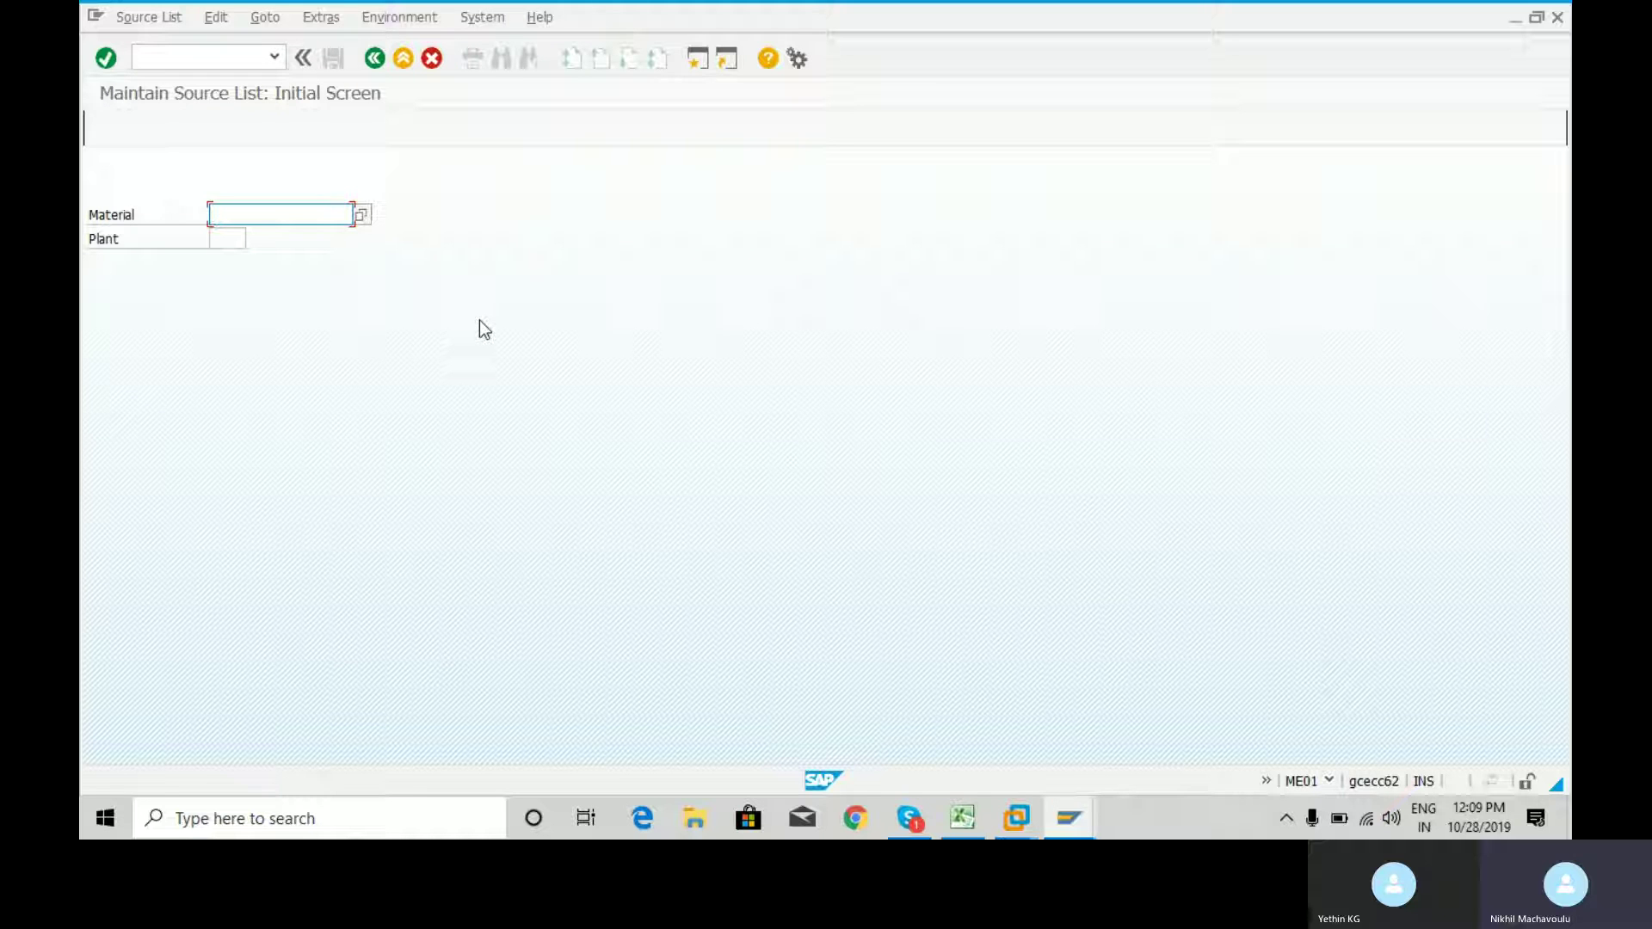
Switch to the SAP Practice workbook in Excel, maximize it, and review the Material Master Records, Enterprise Structure and Source List sheets.
left_click(963, 817)
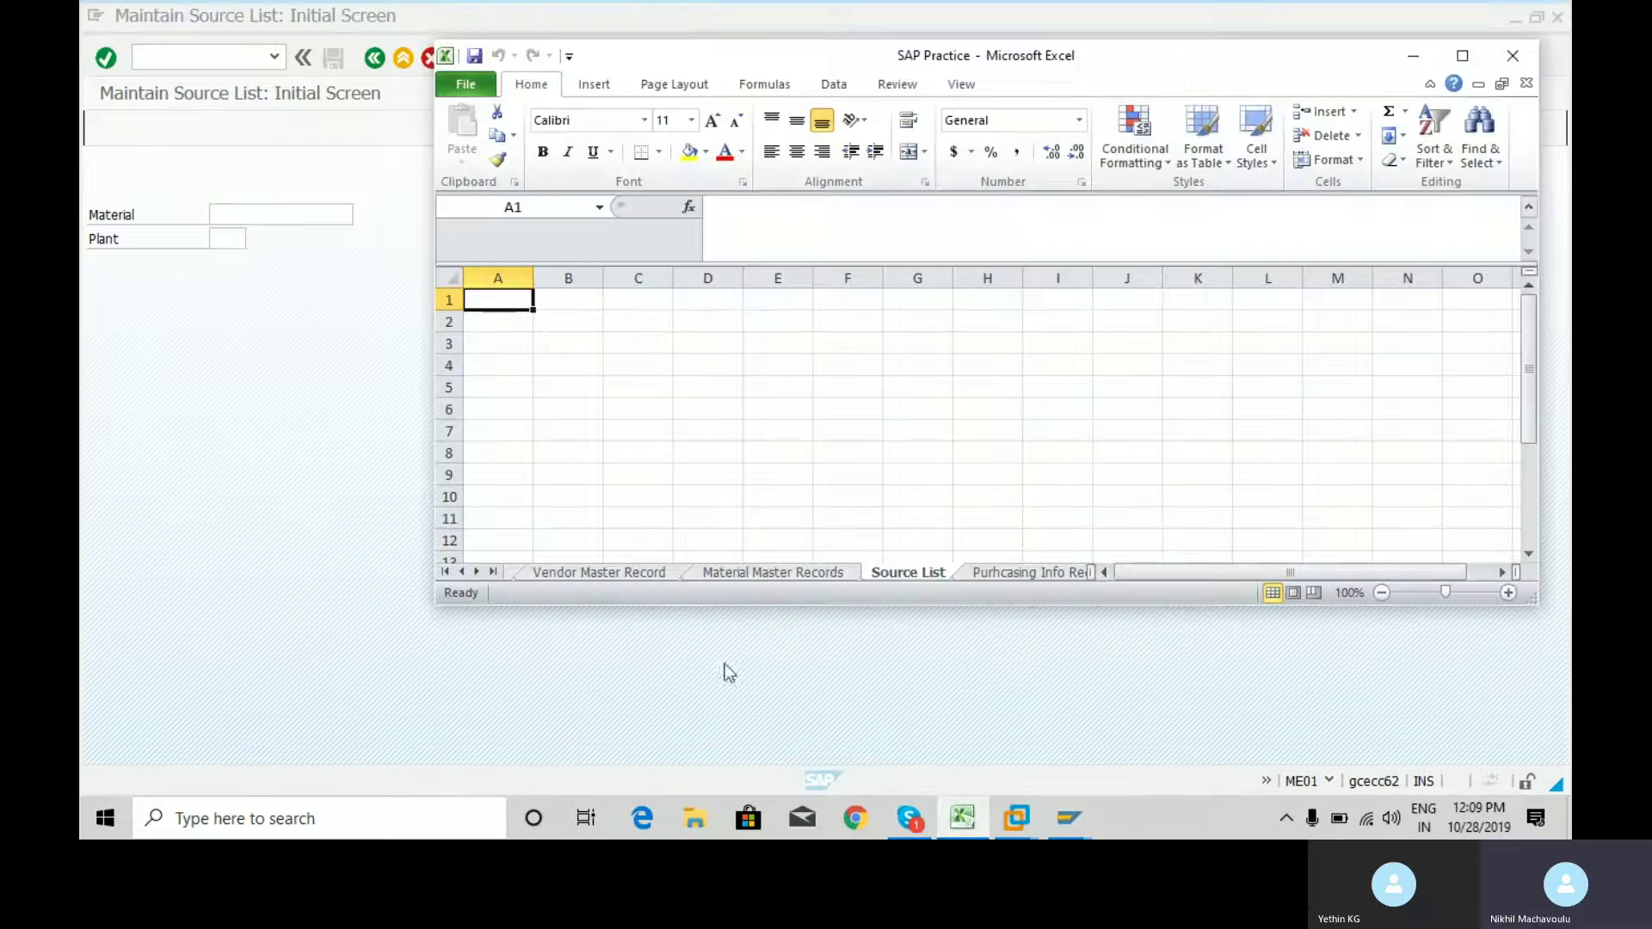
left_click(812, 572)
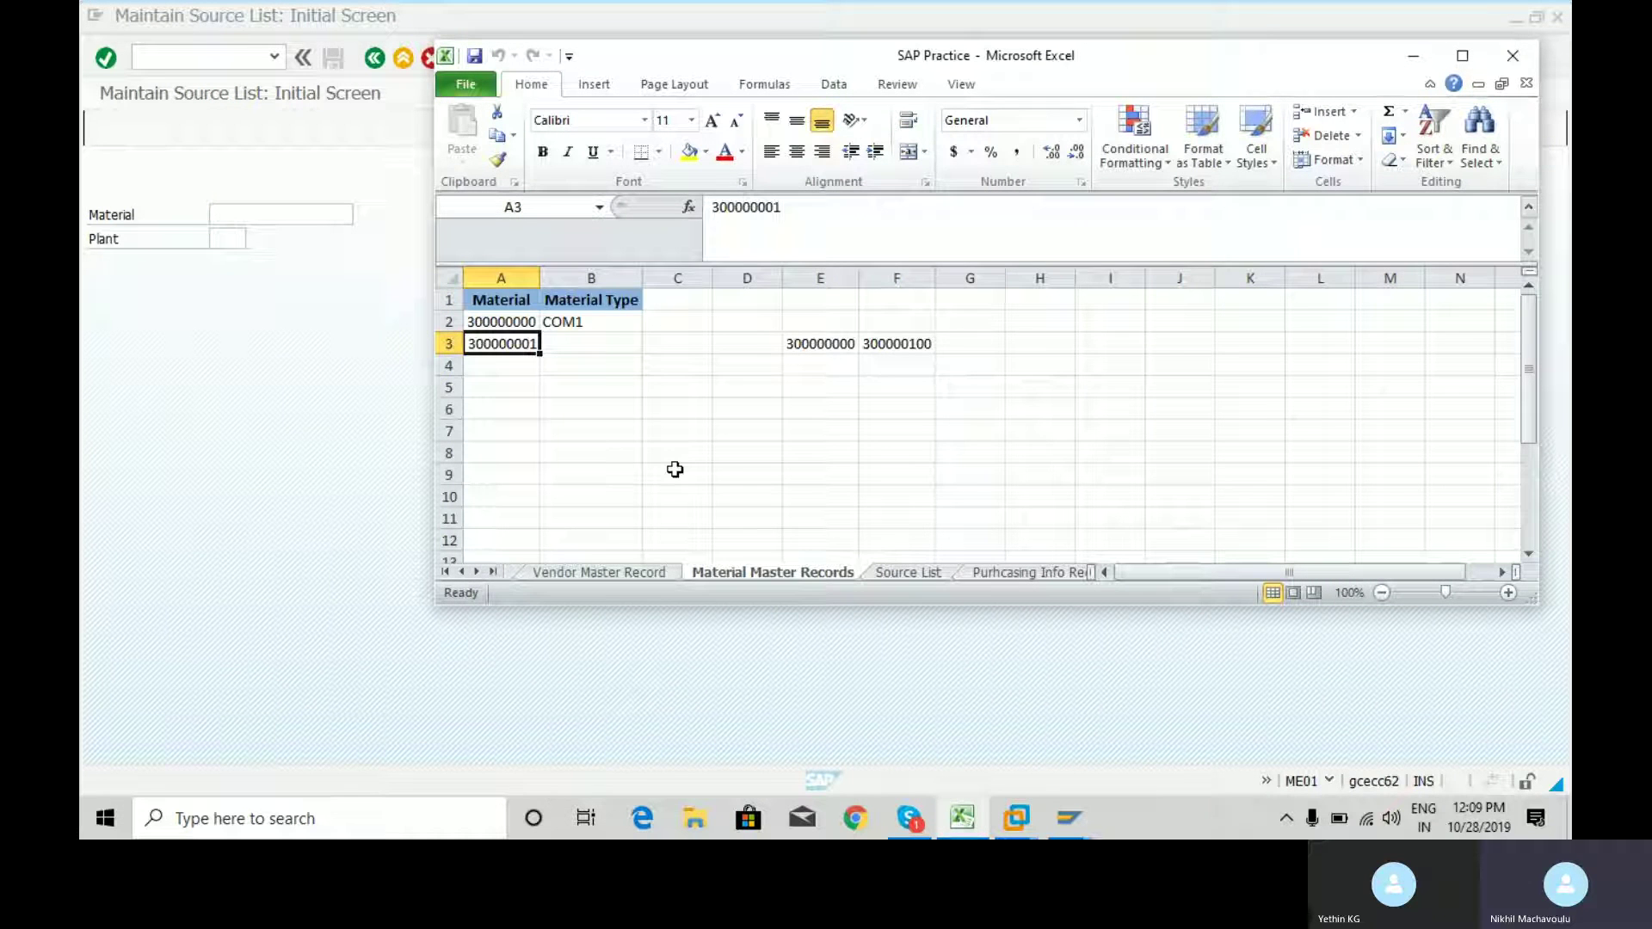
left_click(445, 573)
left_click(590, 571)
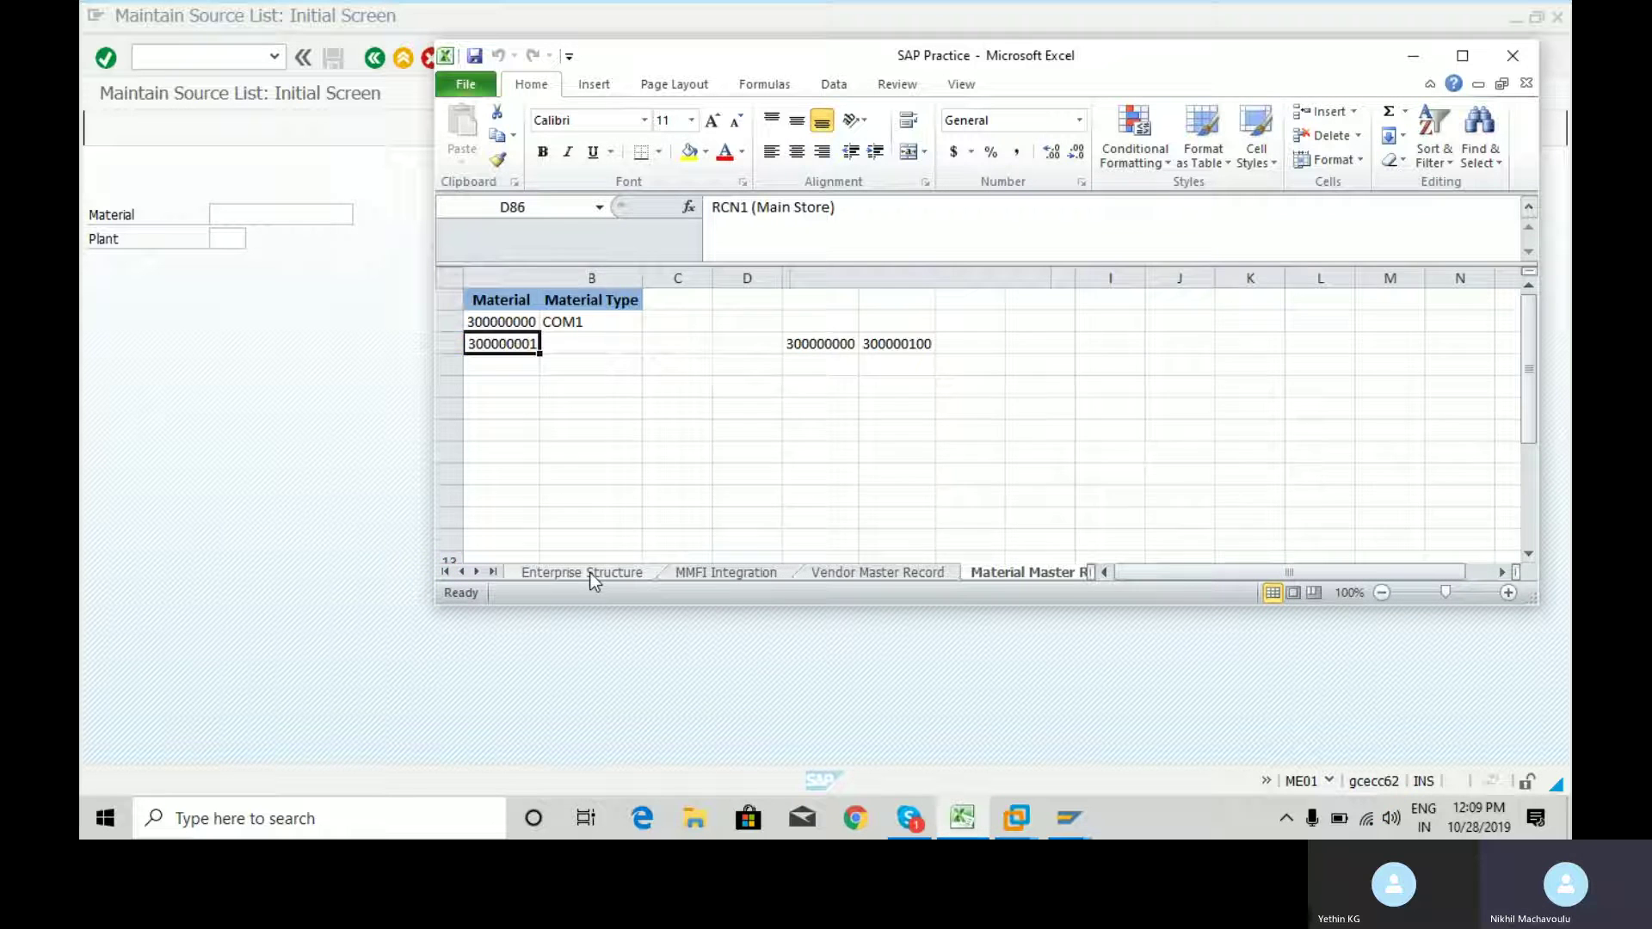
left_click(548, 520)
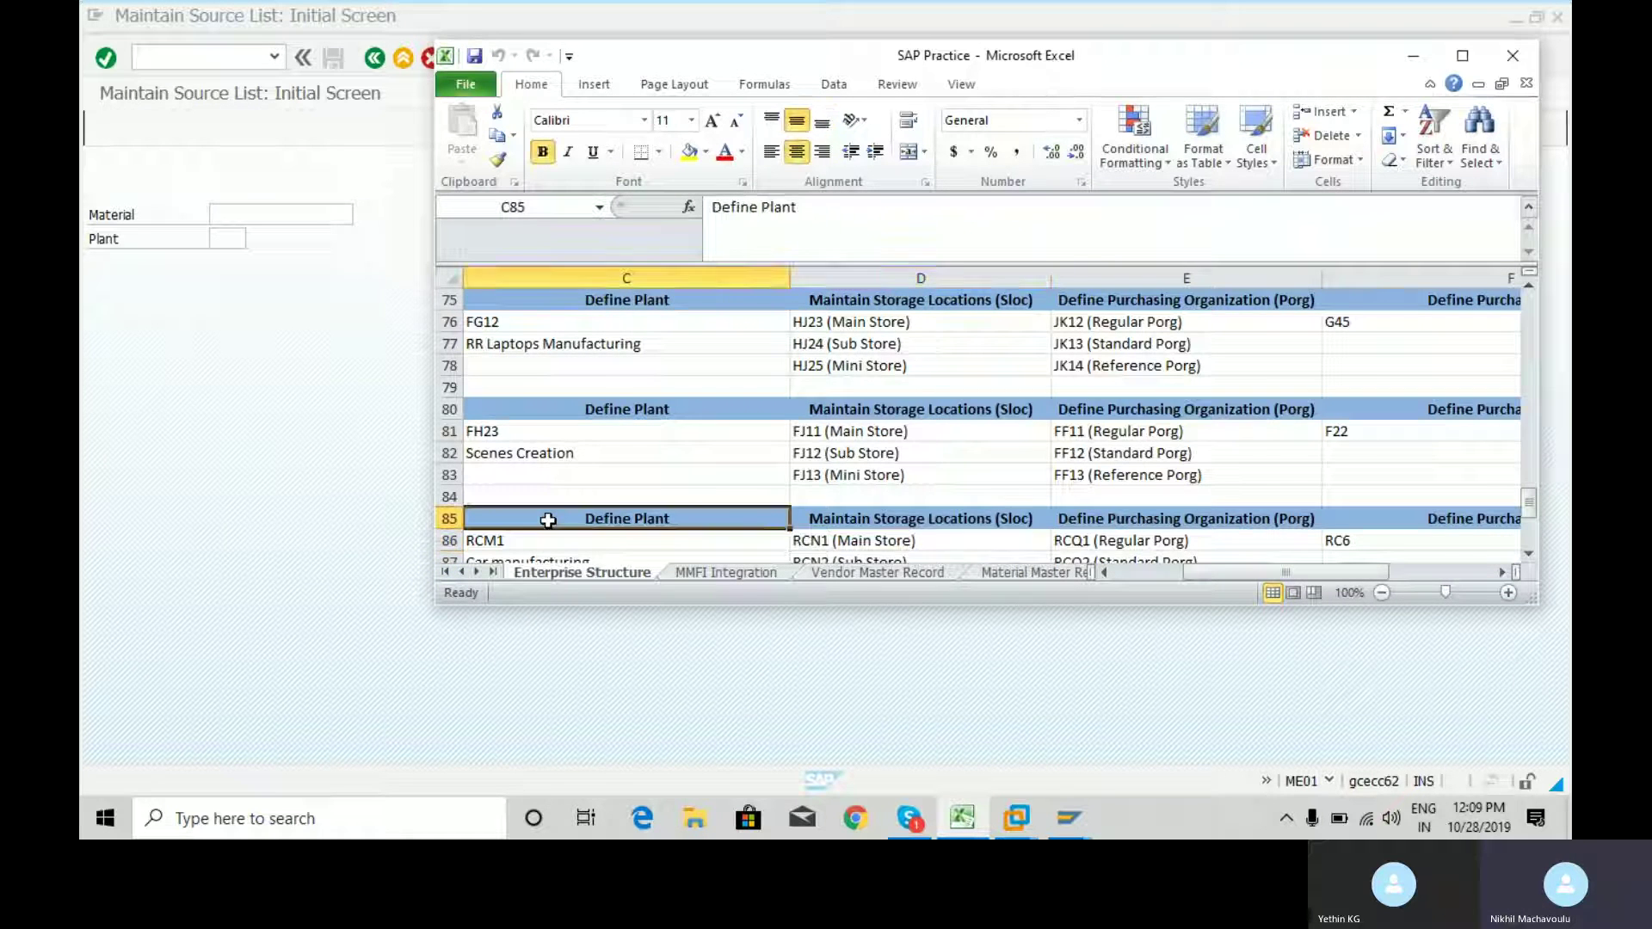
key("Home")
key("Up")
key("Down")
key("Down")
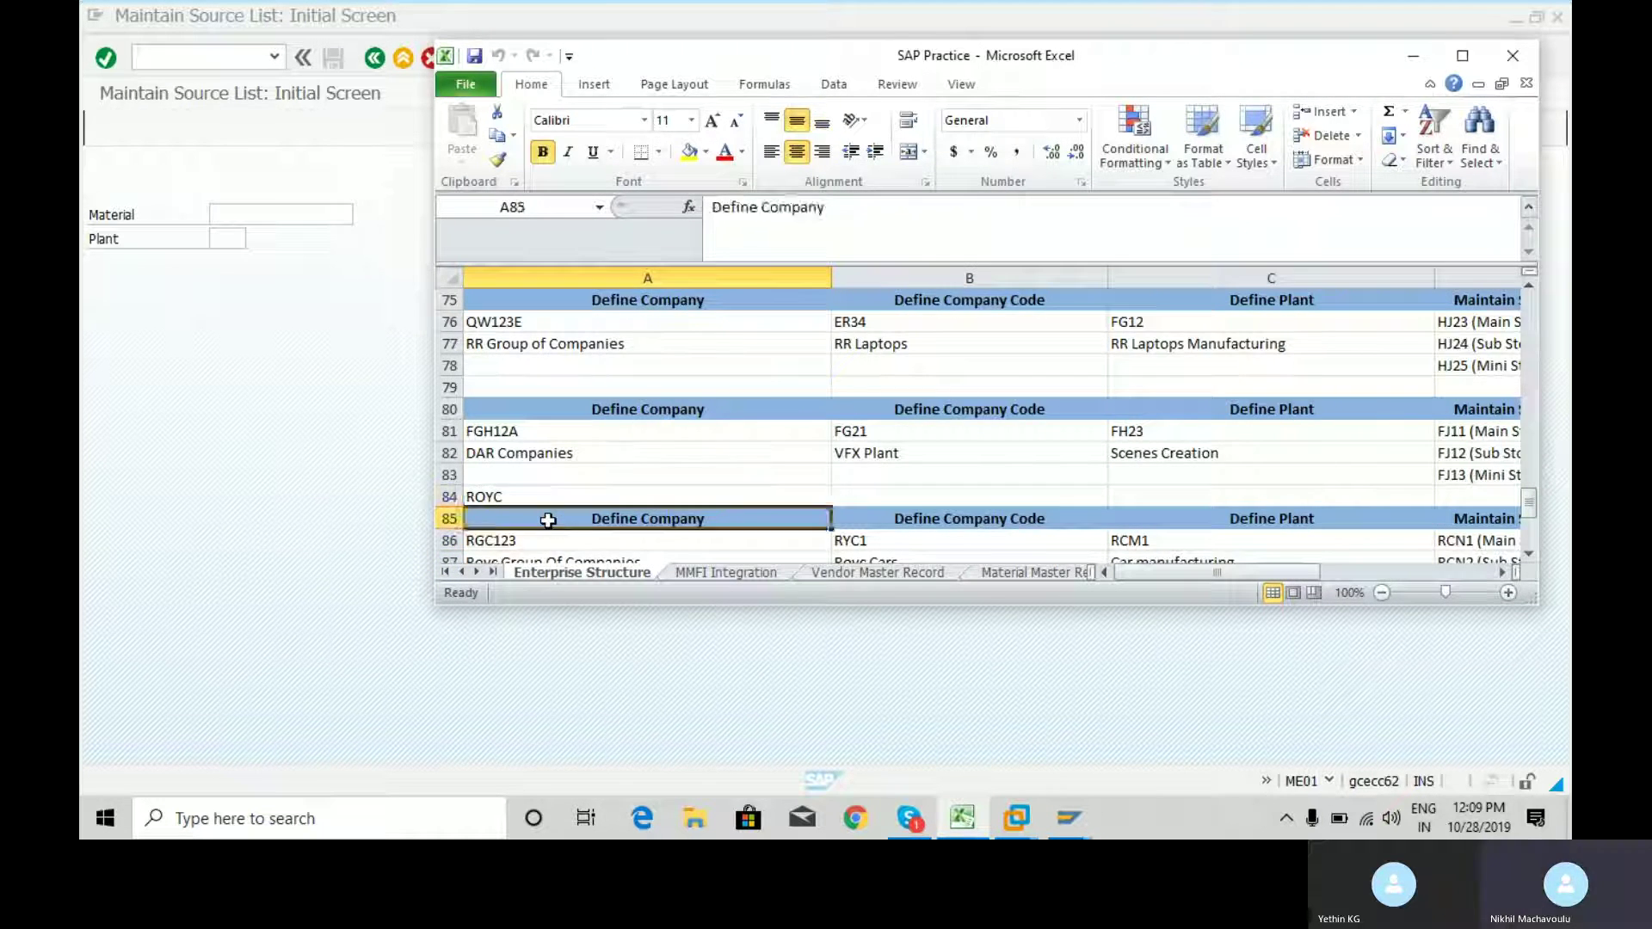
left_click(1461, 57)
left_click(831, 763)
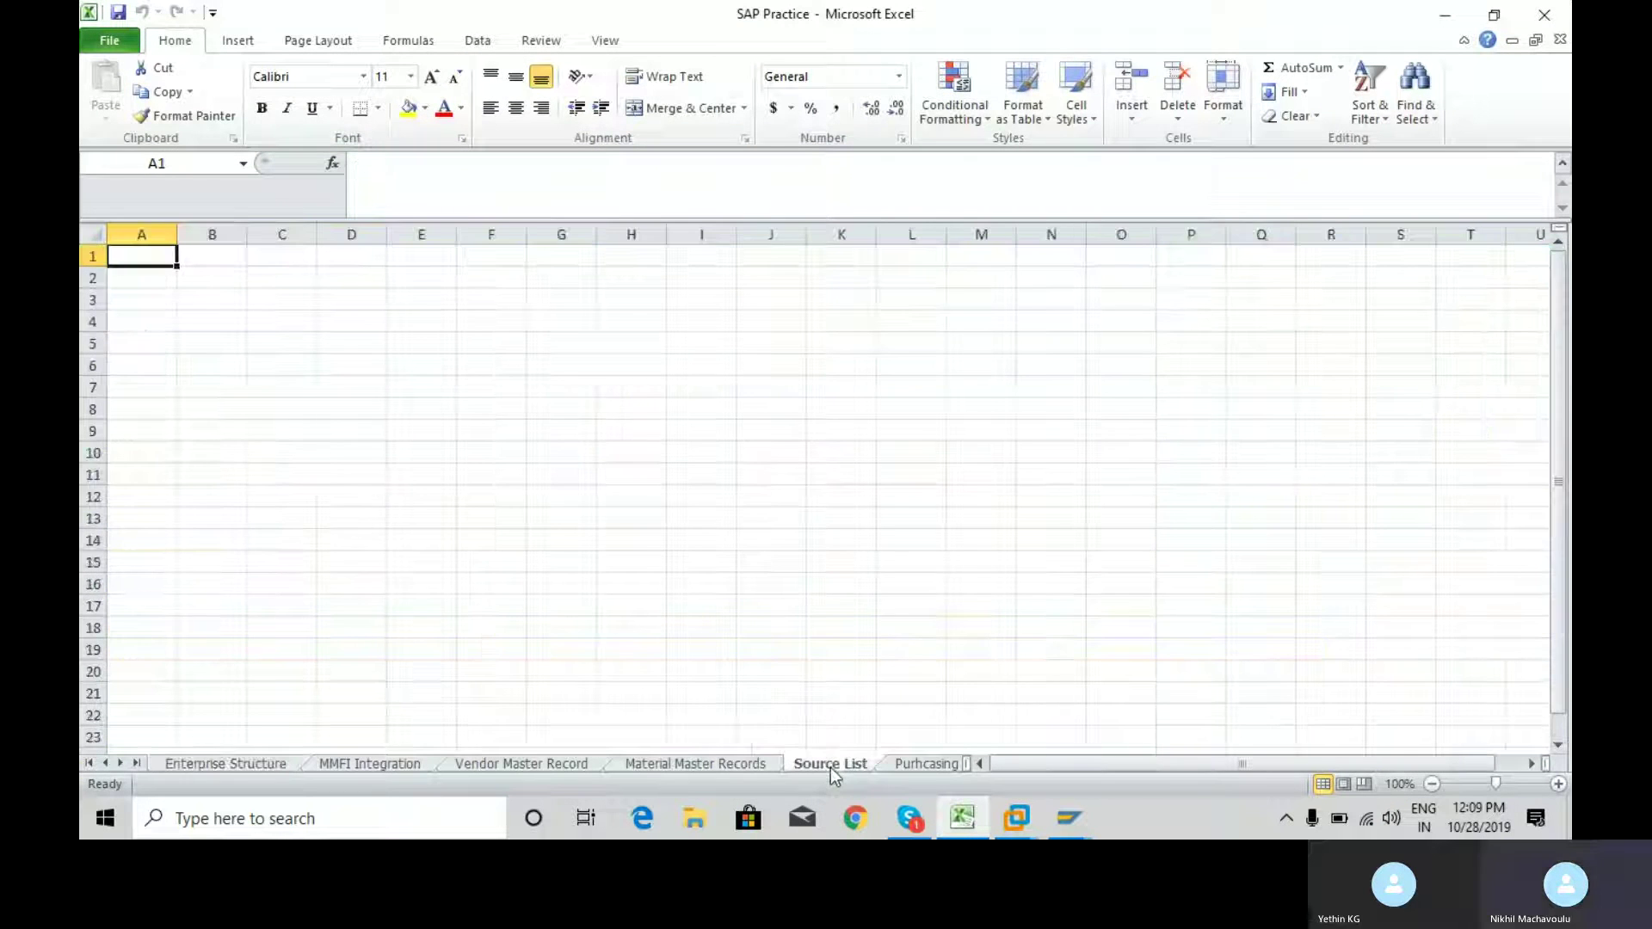
Copy material number 300000001 from the Material Master Records sheet into the Material field of the source list screen in SAP.
left_click(667, 762)
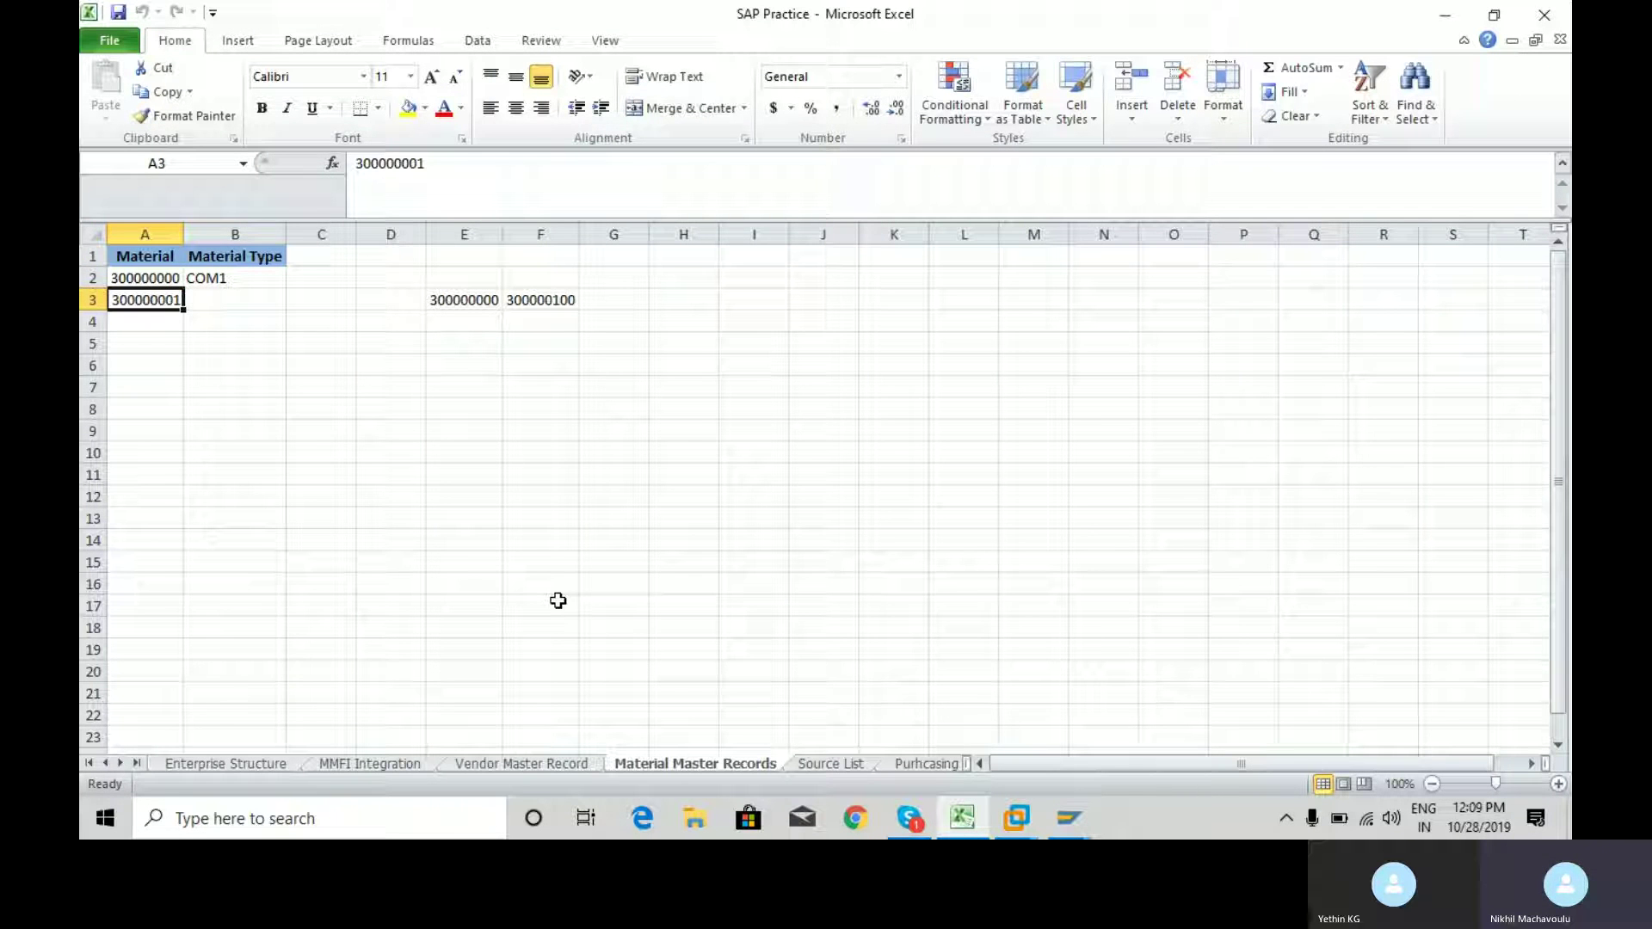
key("Up")
key("ctrl+c")
key("Down")
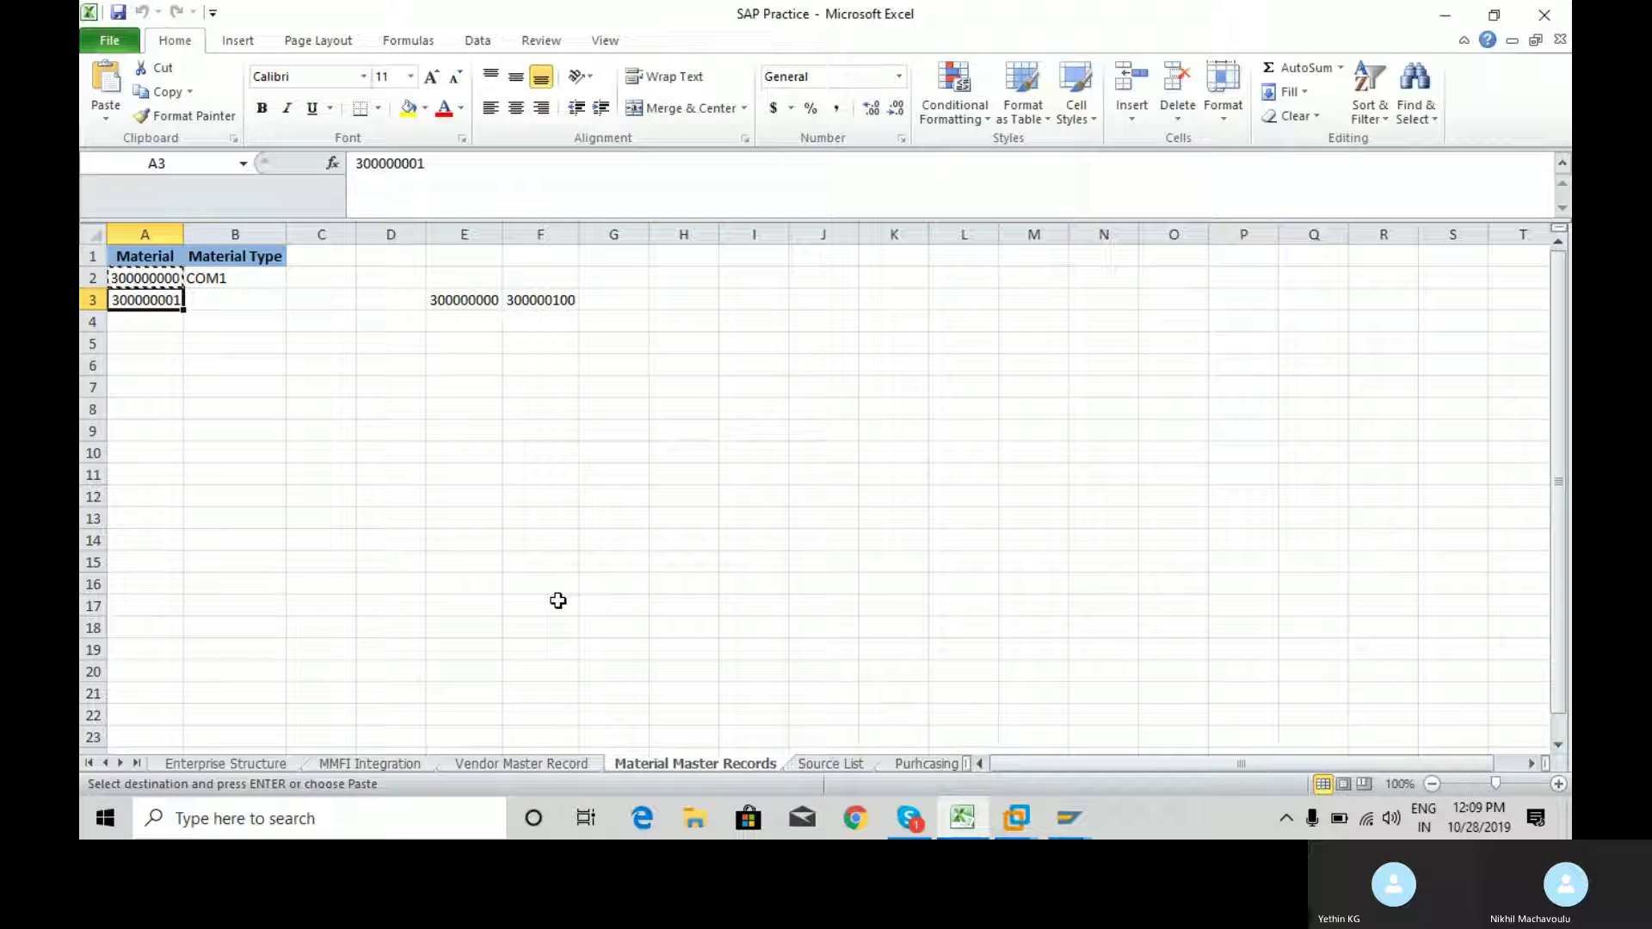
key("ctrl+c")
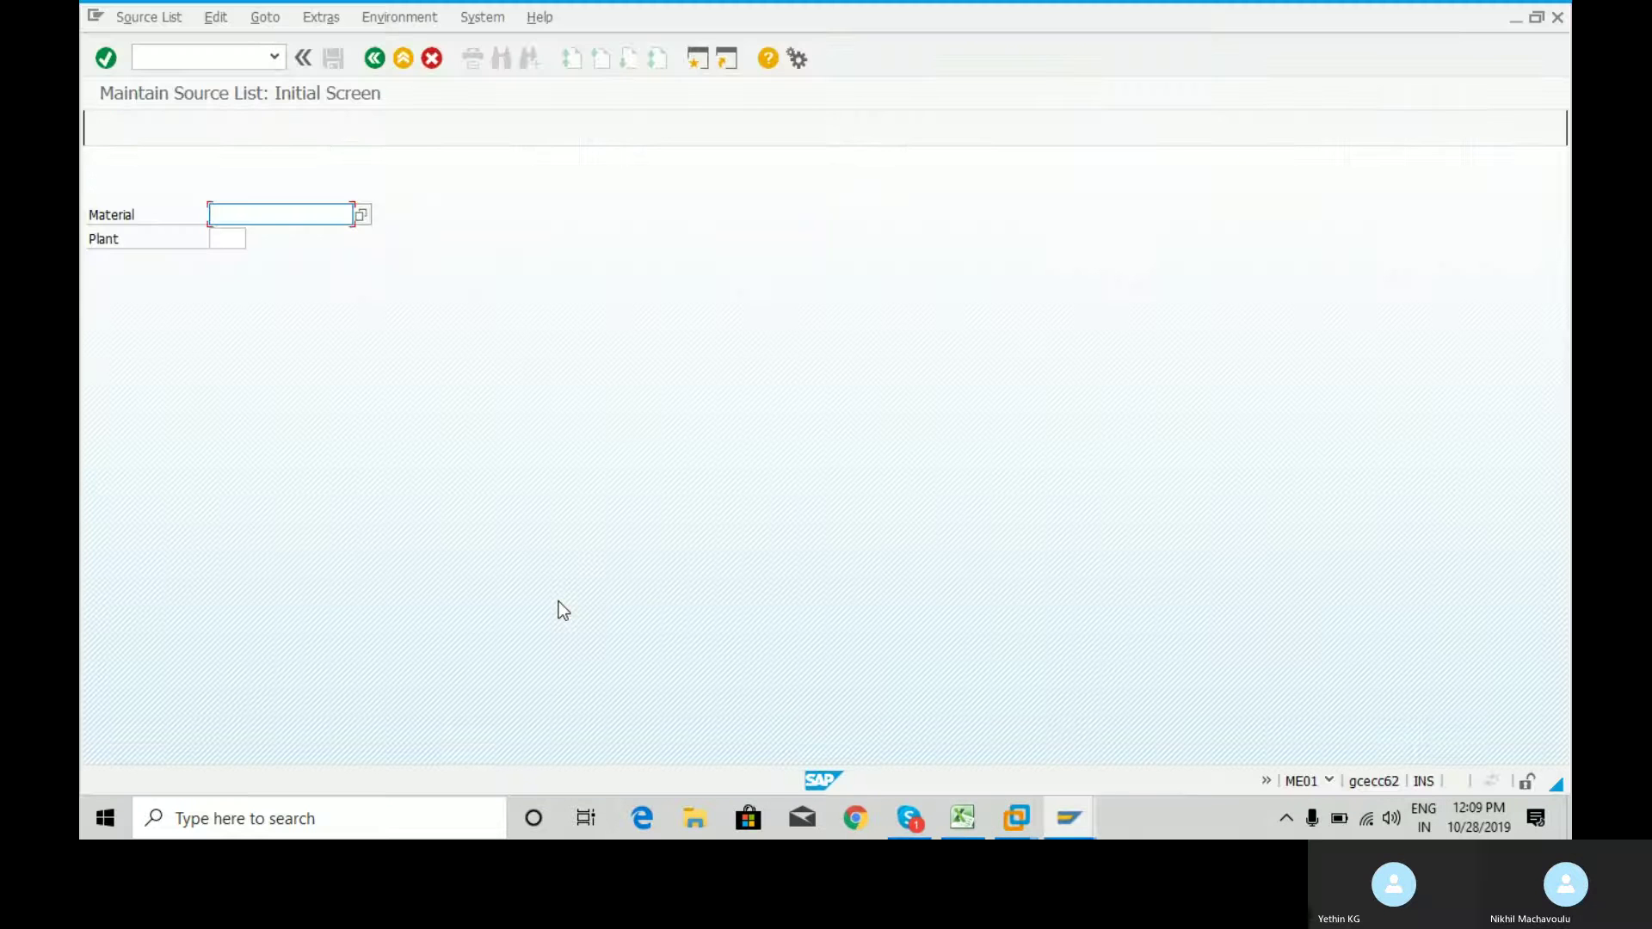
key("ctrl+v")
key("Tab")
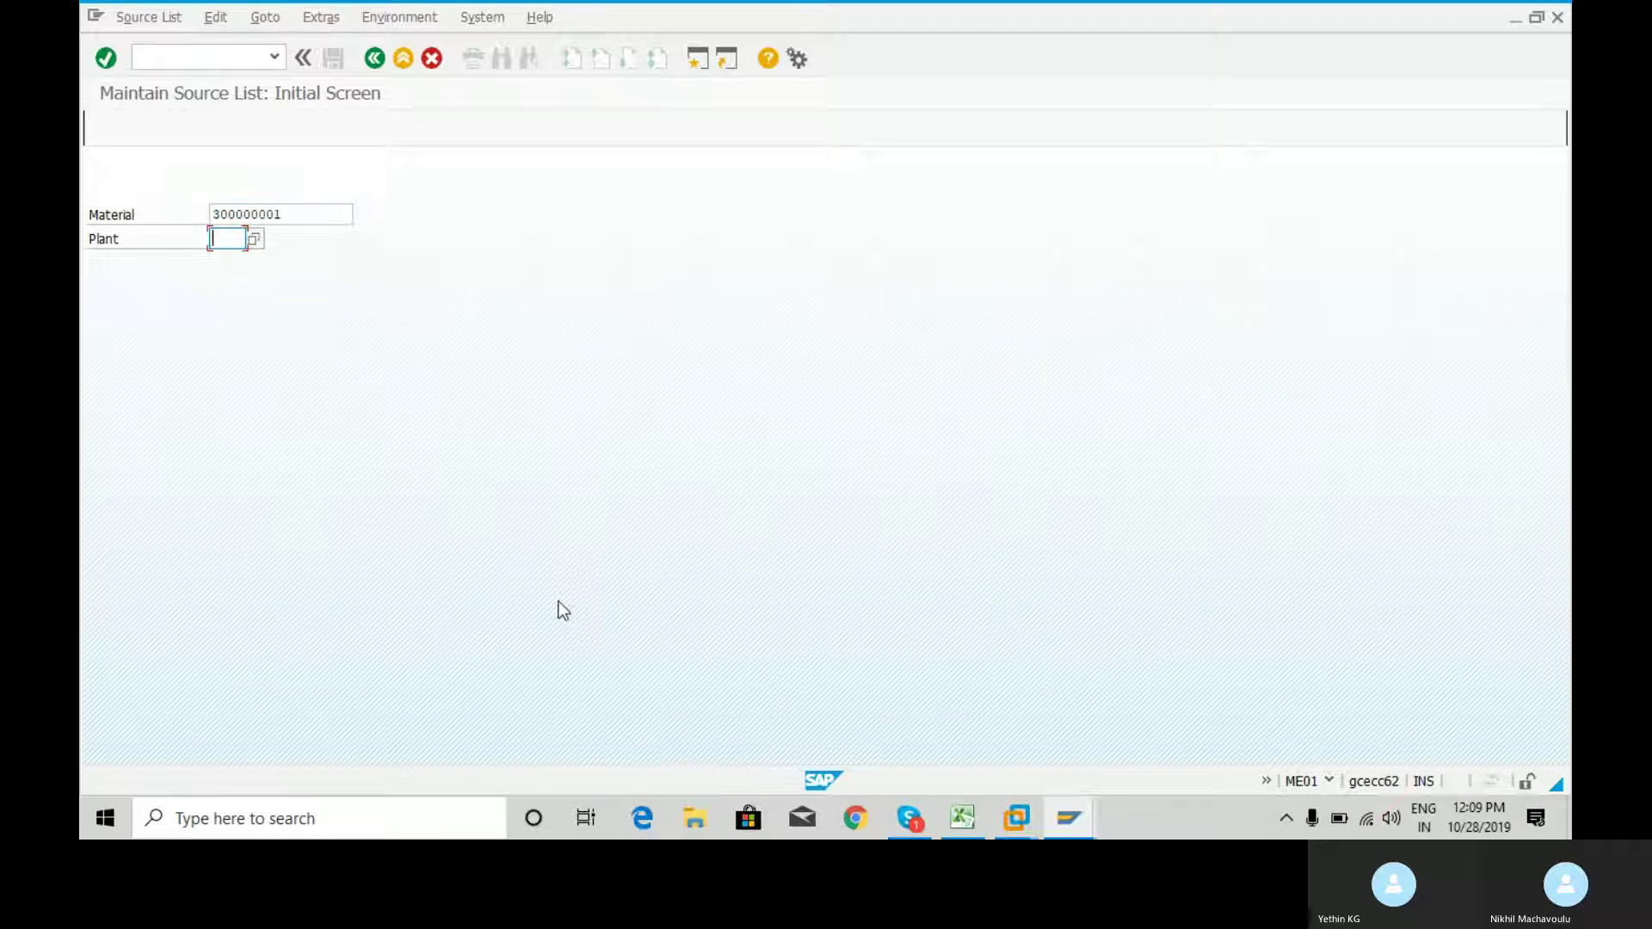
Copy plant RCM1 from the Enterprise Structure sheet in Excel into the Plant field in SAP, and open the source list overview.
key("alt+Tab")
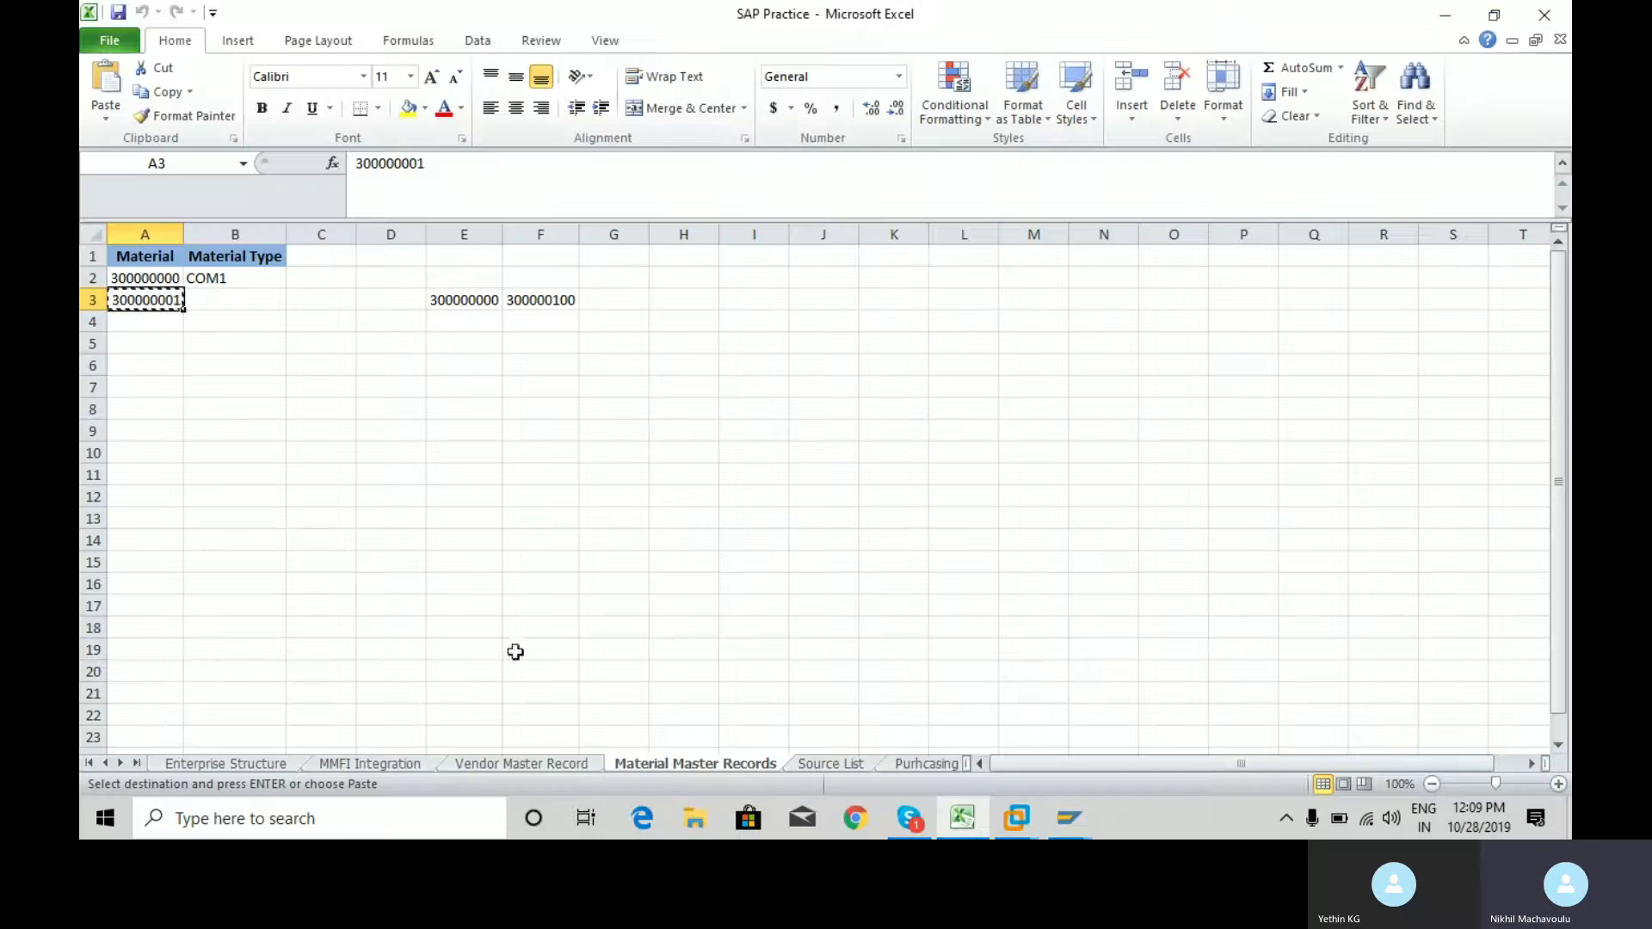
left_click(245, 765)
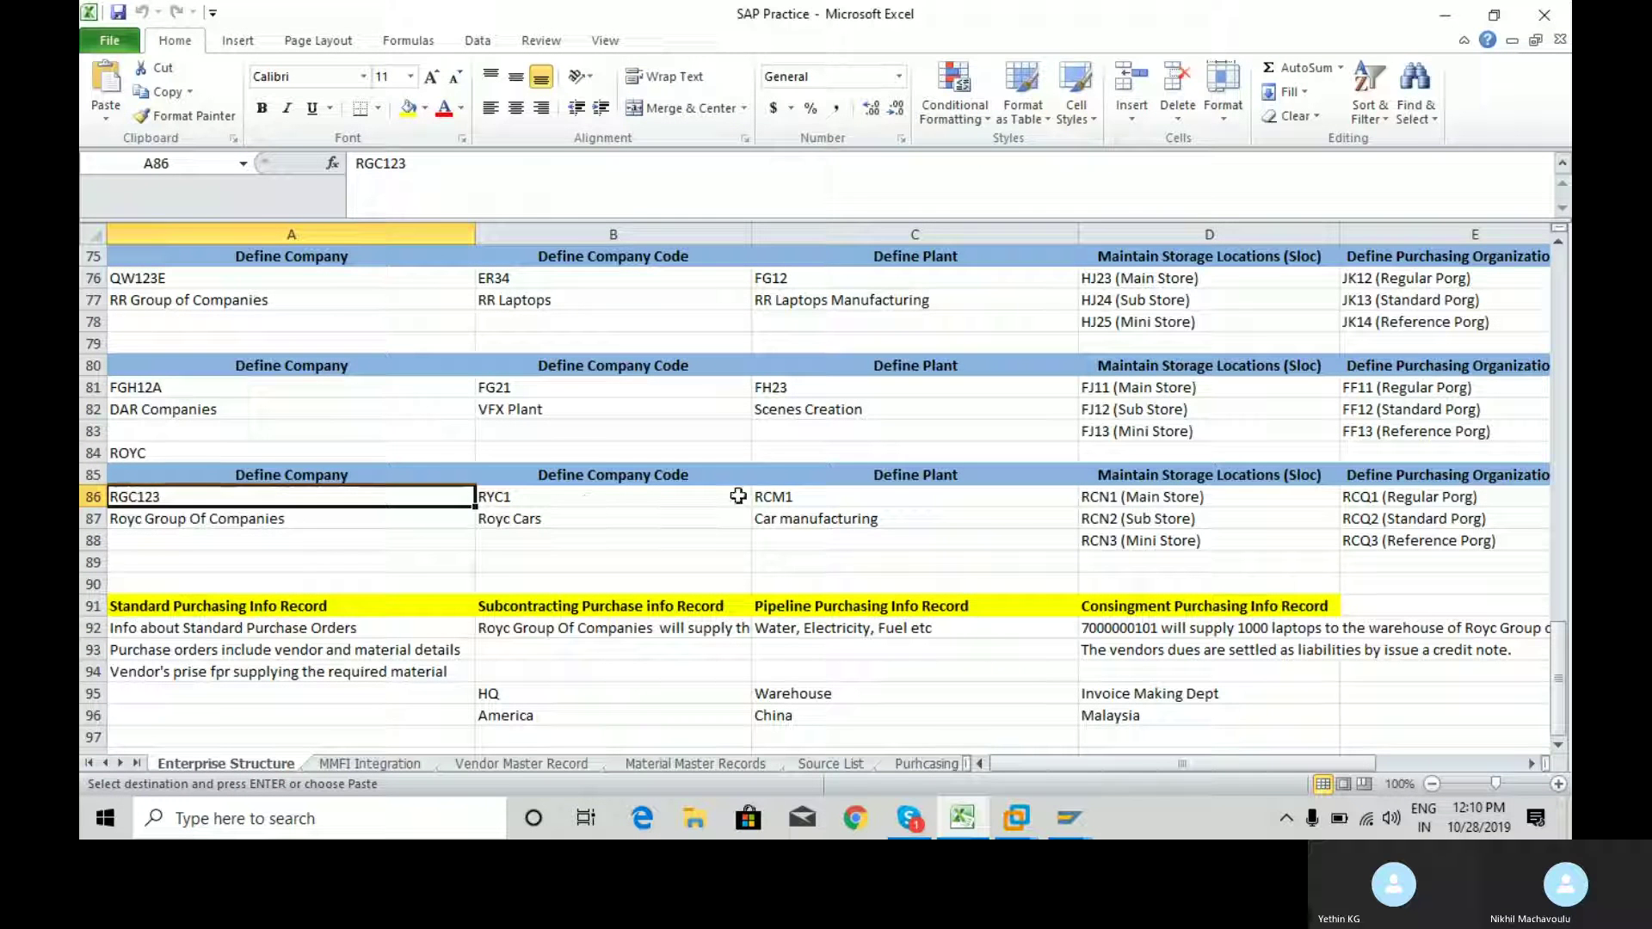
left_click(770, 492)
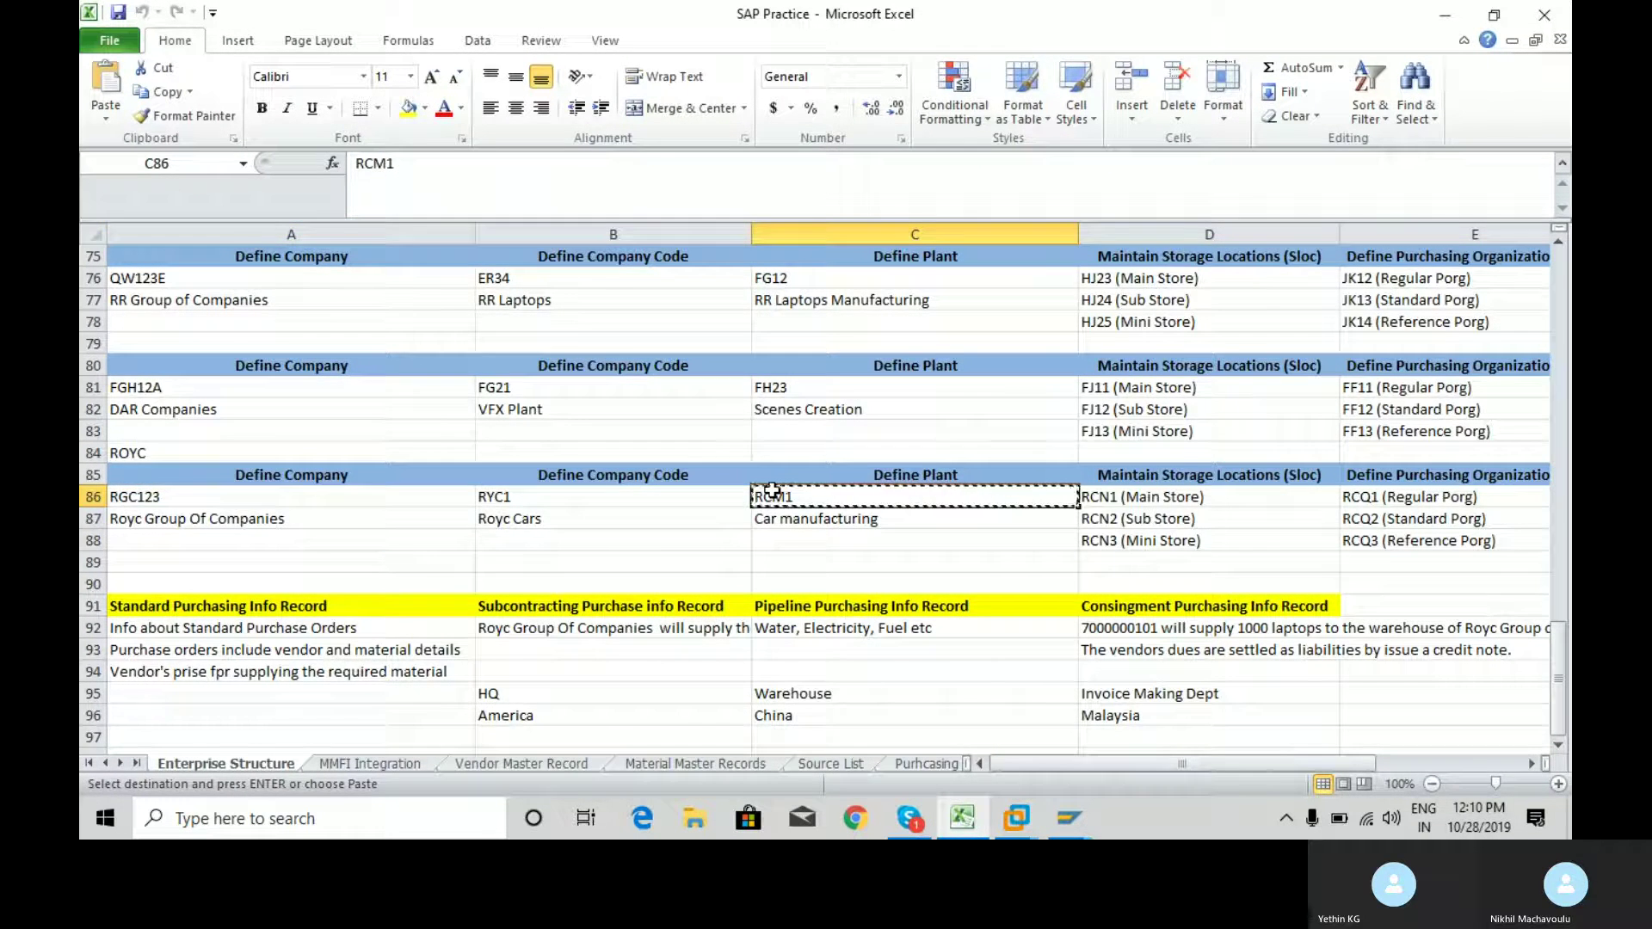
key("alt+Tab")
key("ctrl+v")
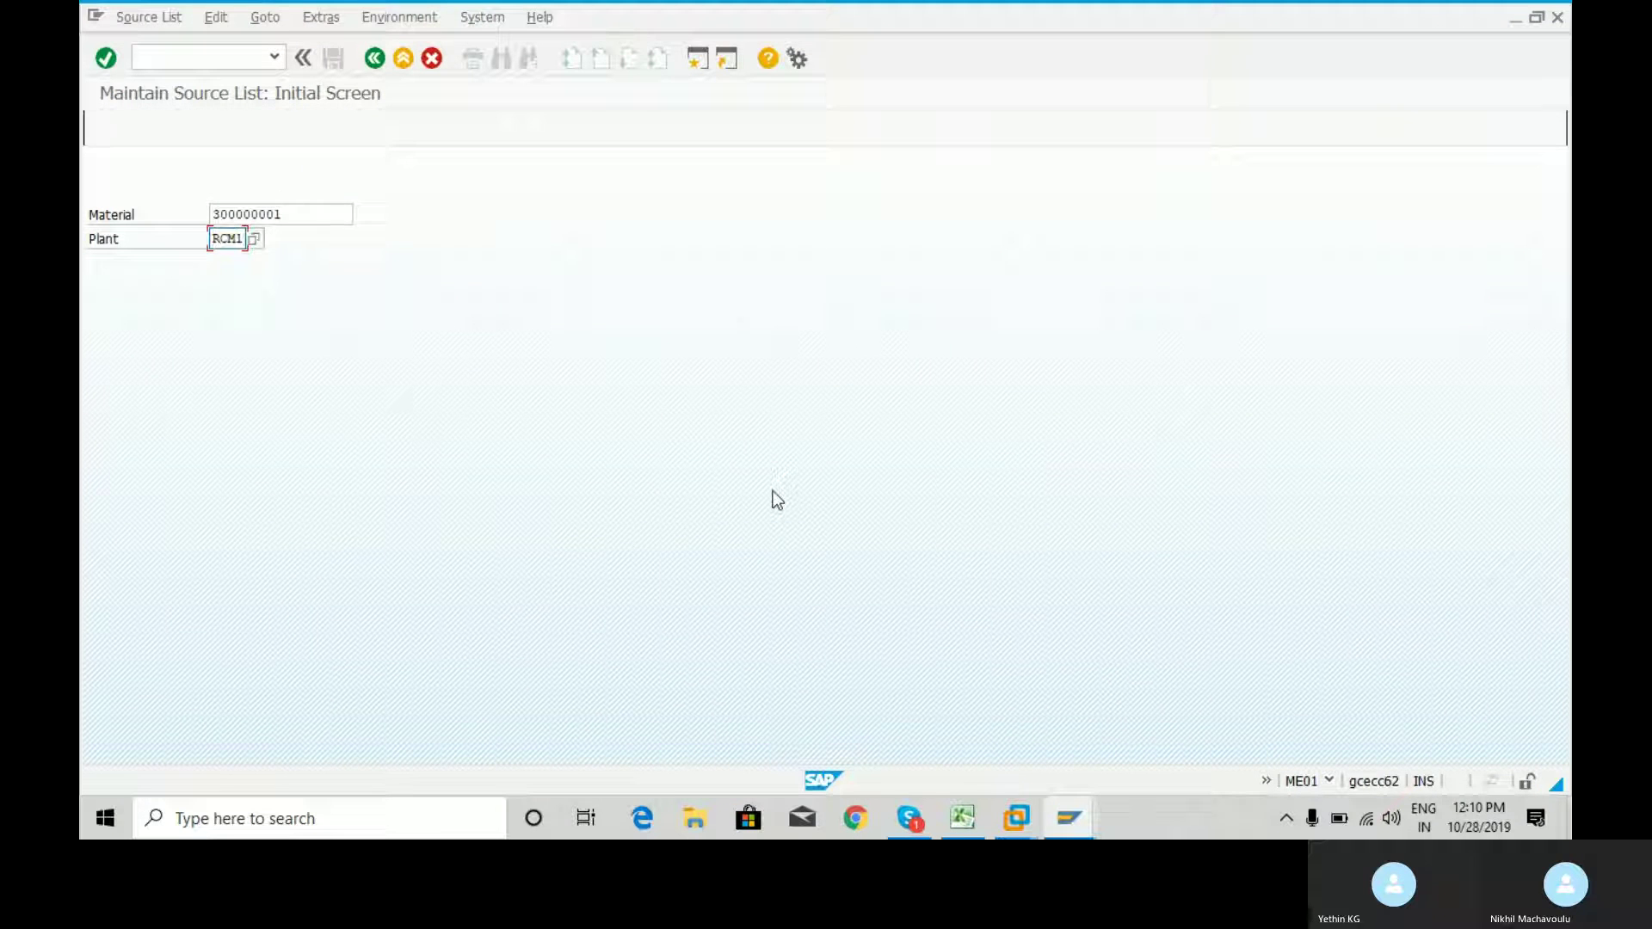
key("Return")
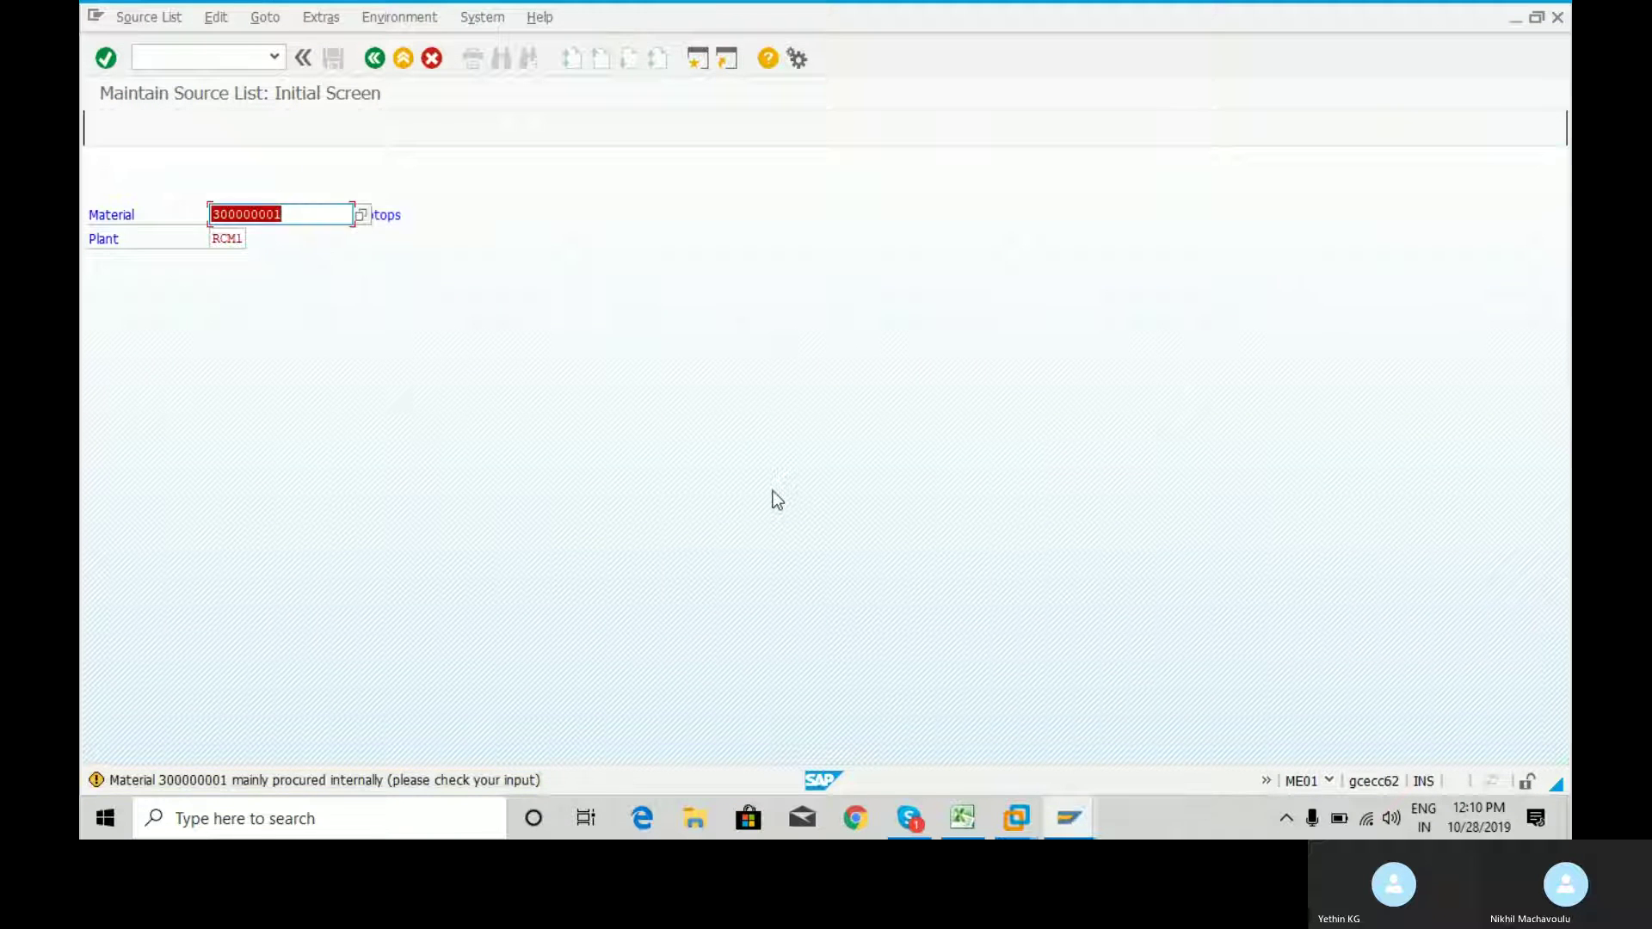
key("Return")
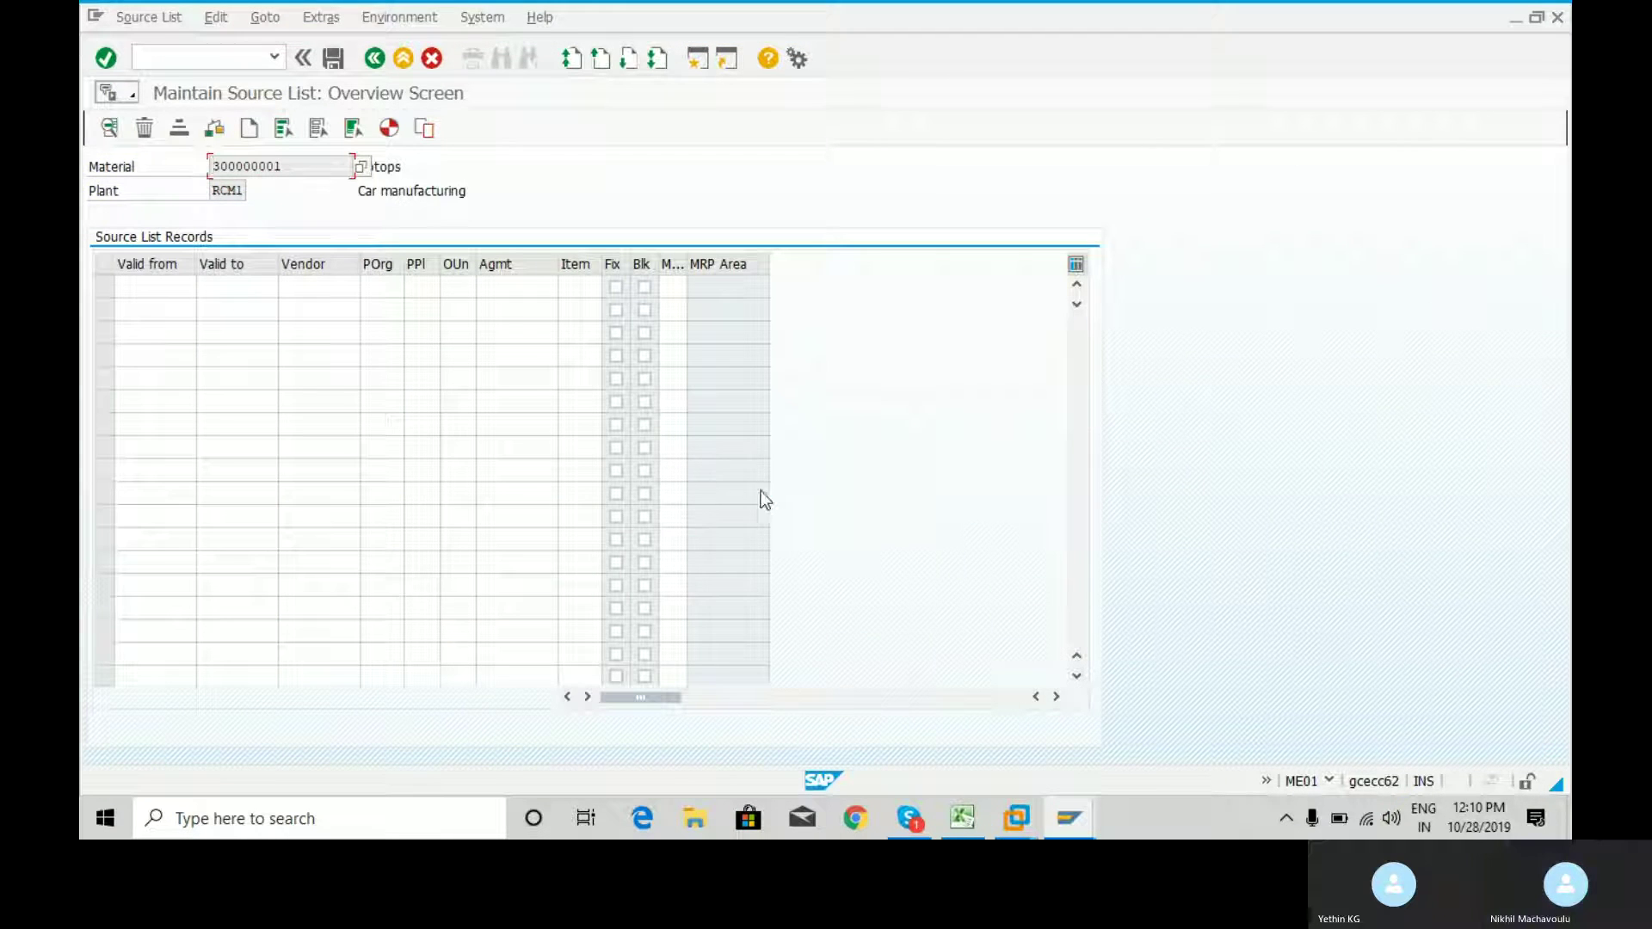
Set the Valid from date of the first source list record to 28.10.2019.
left_click(151, 293)
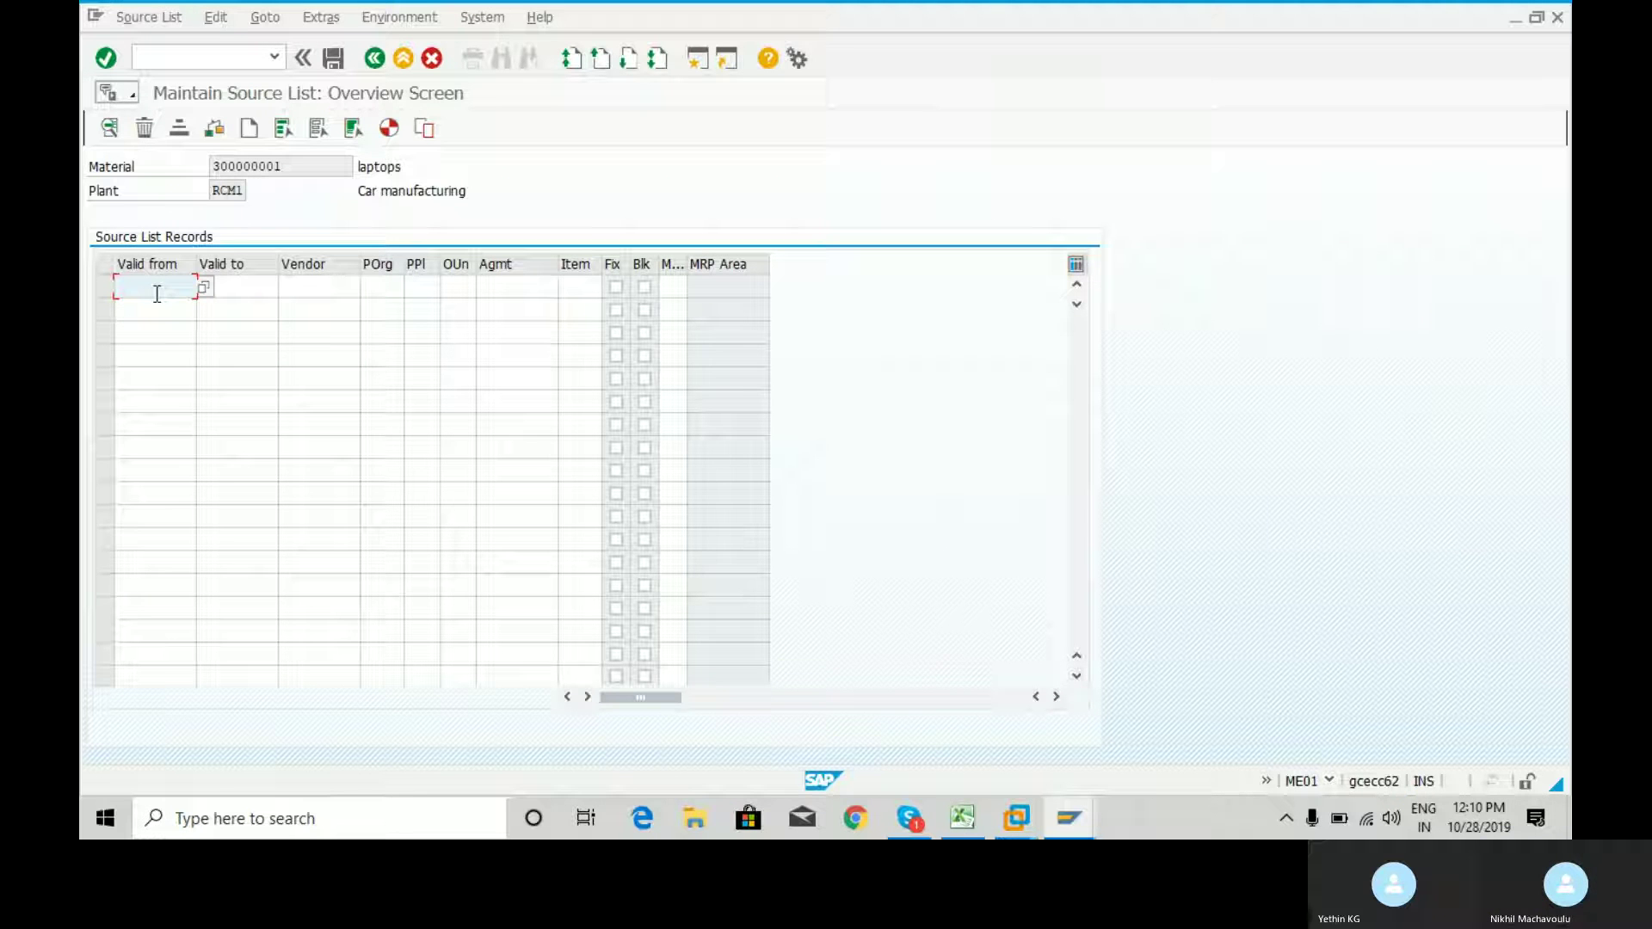
left_click(203, 288)
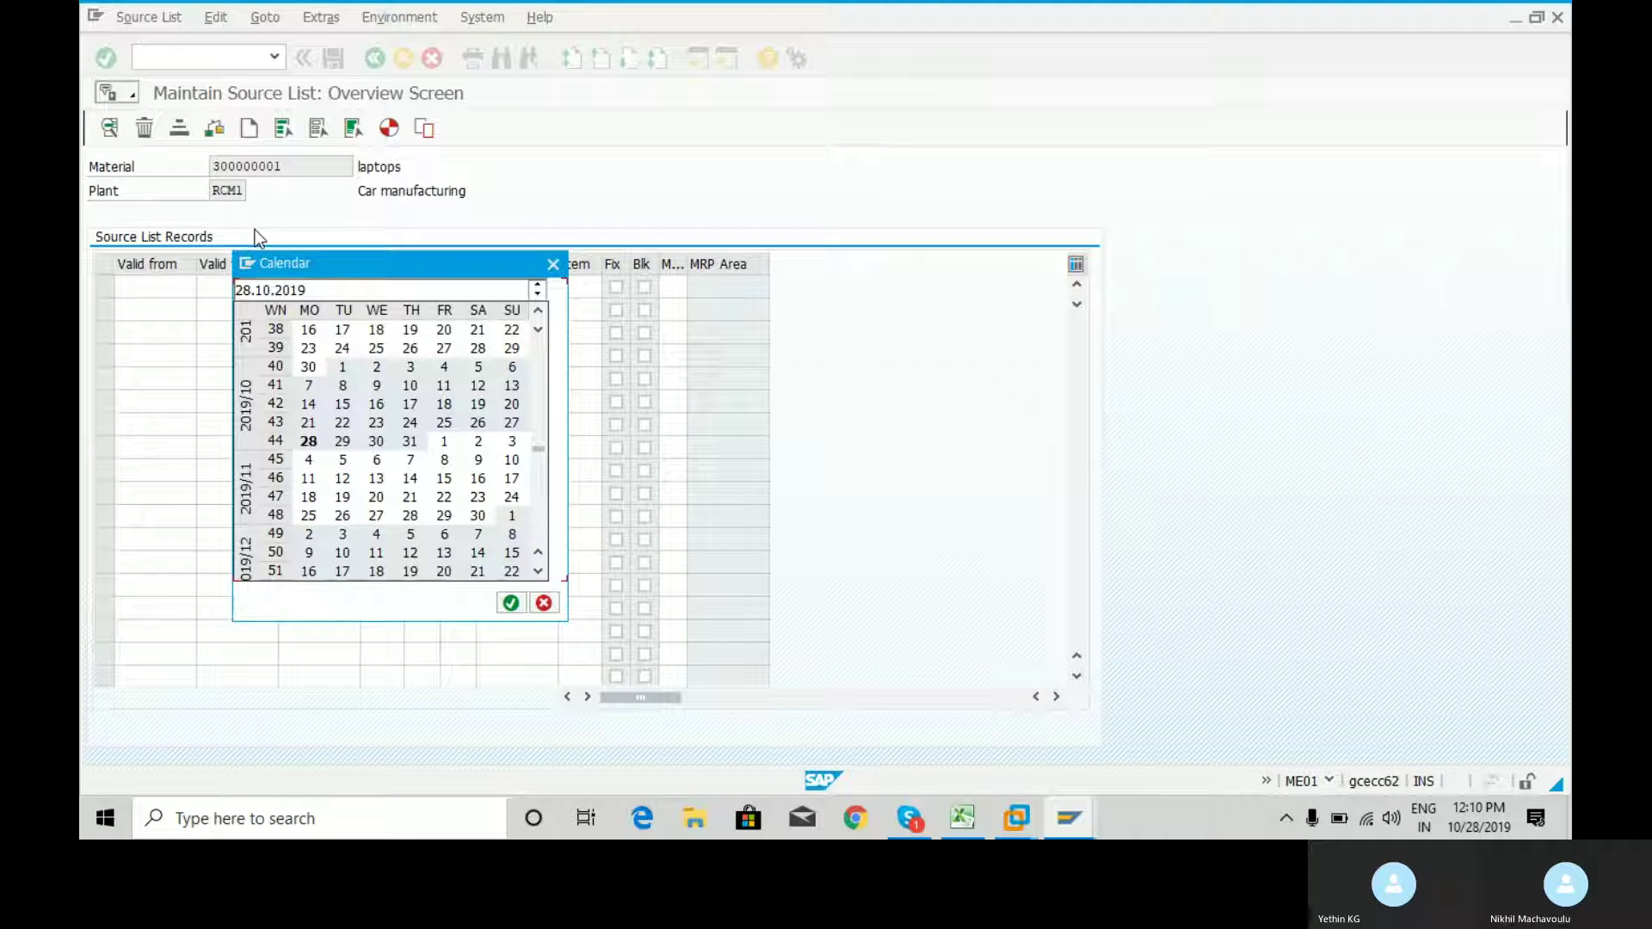
double_click(309, 442)
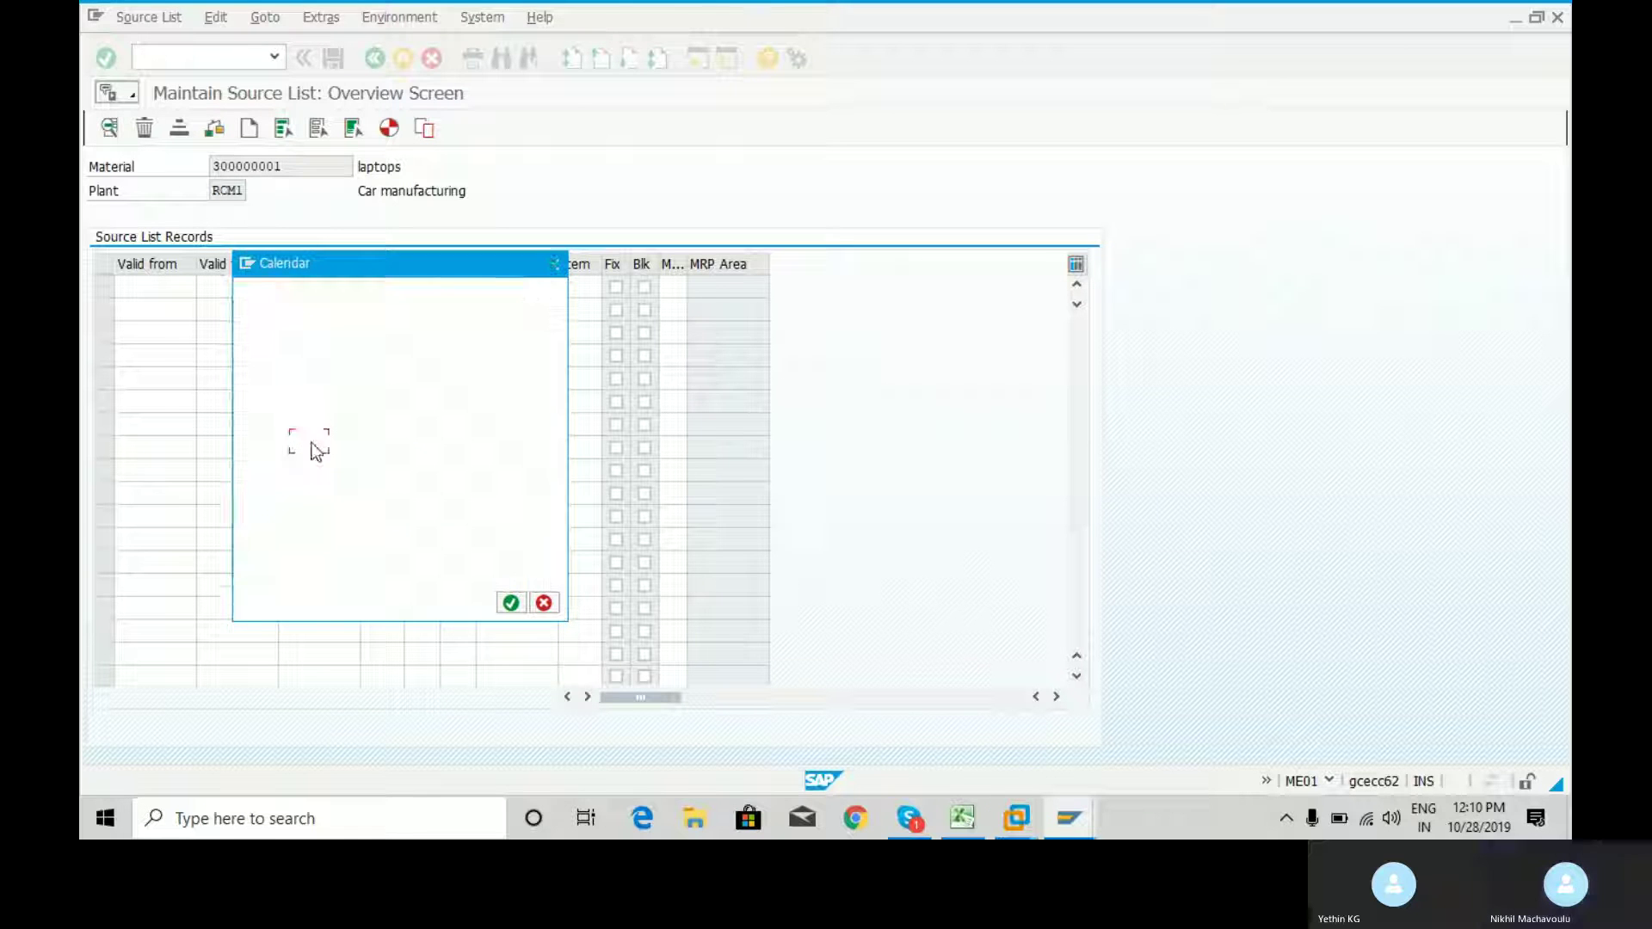
Set the Valid to date of the first source list record to 26.11.2019 using the calendar.
left_click(267, 290)
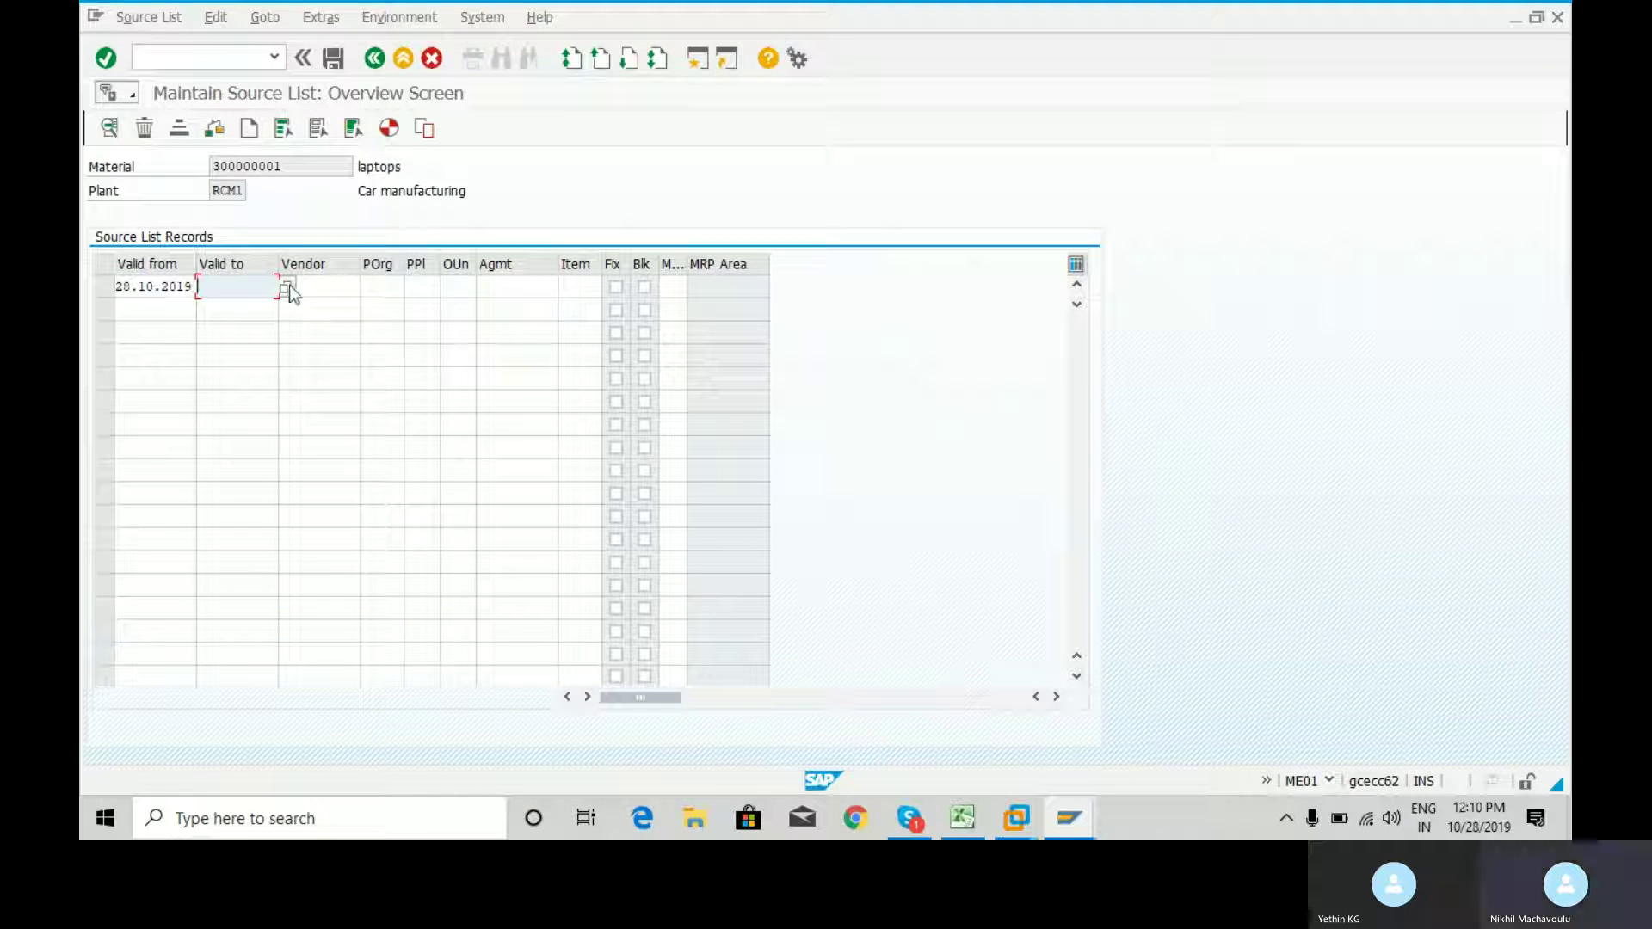
key("F4")
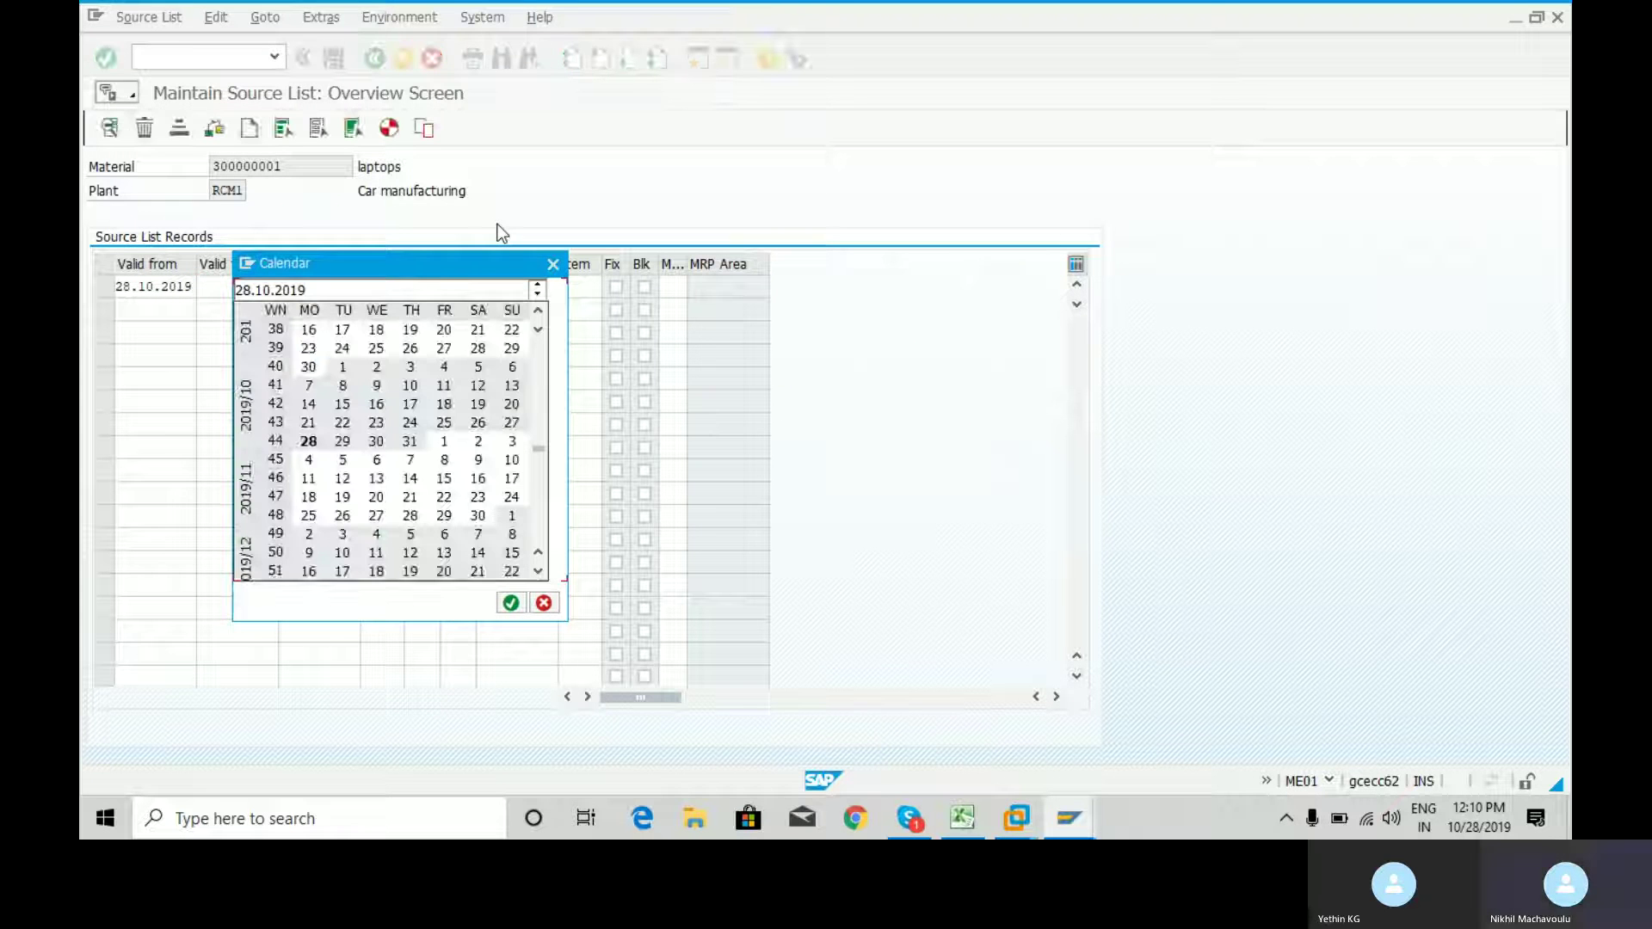
double_click(342, 516)
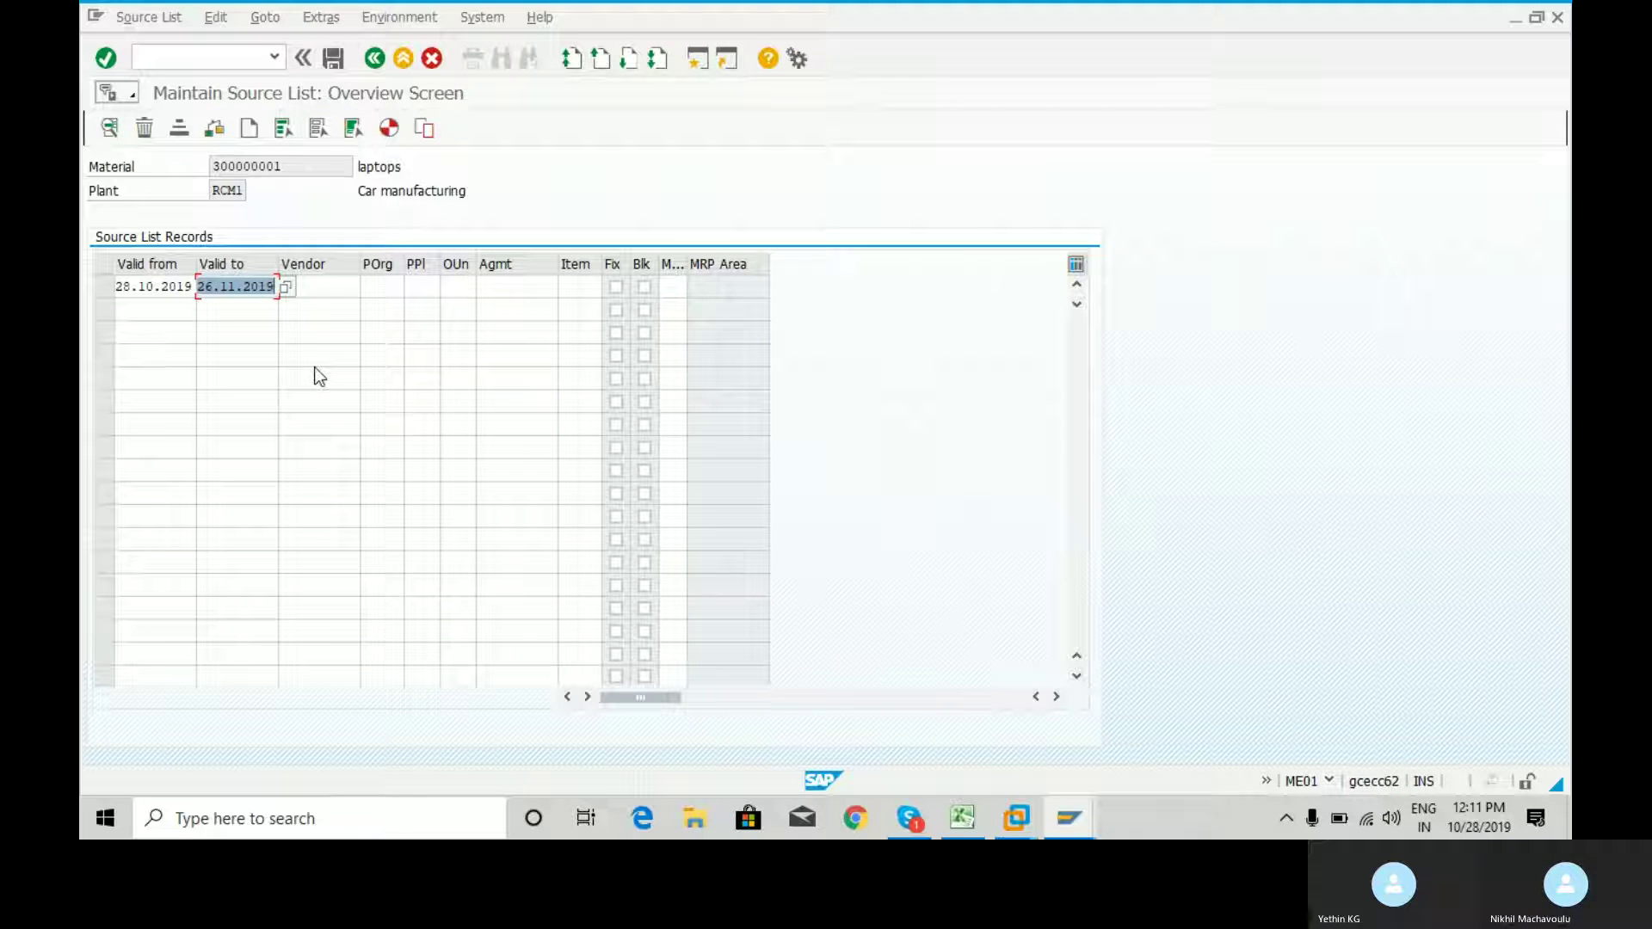
Copy the second vendor number from the Vendor Master Record sheet in Excel into the Vendor field of the first record in SAP.
left_click(335, 294)
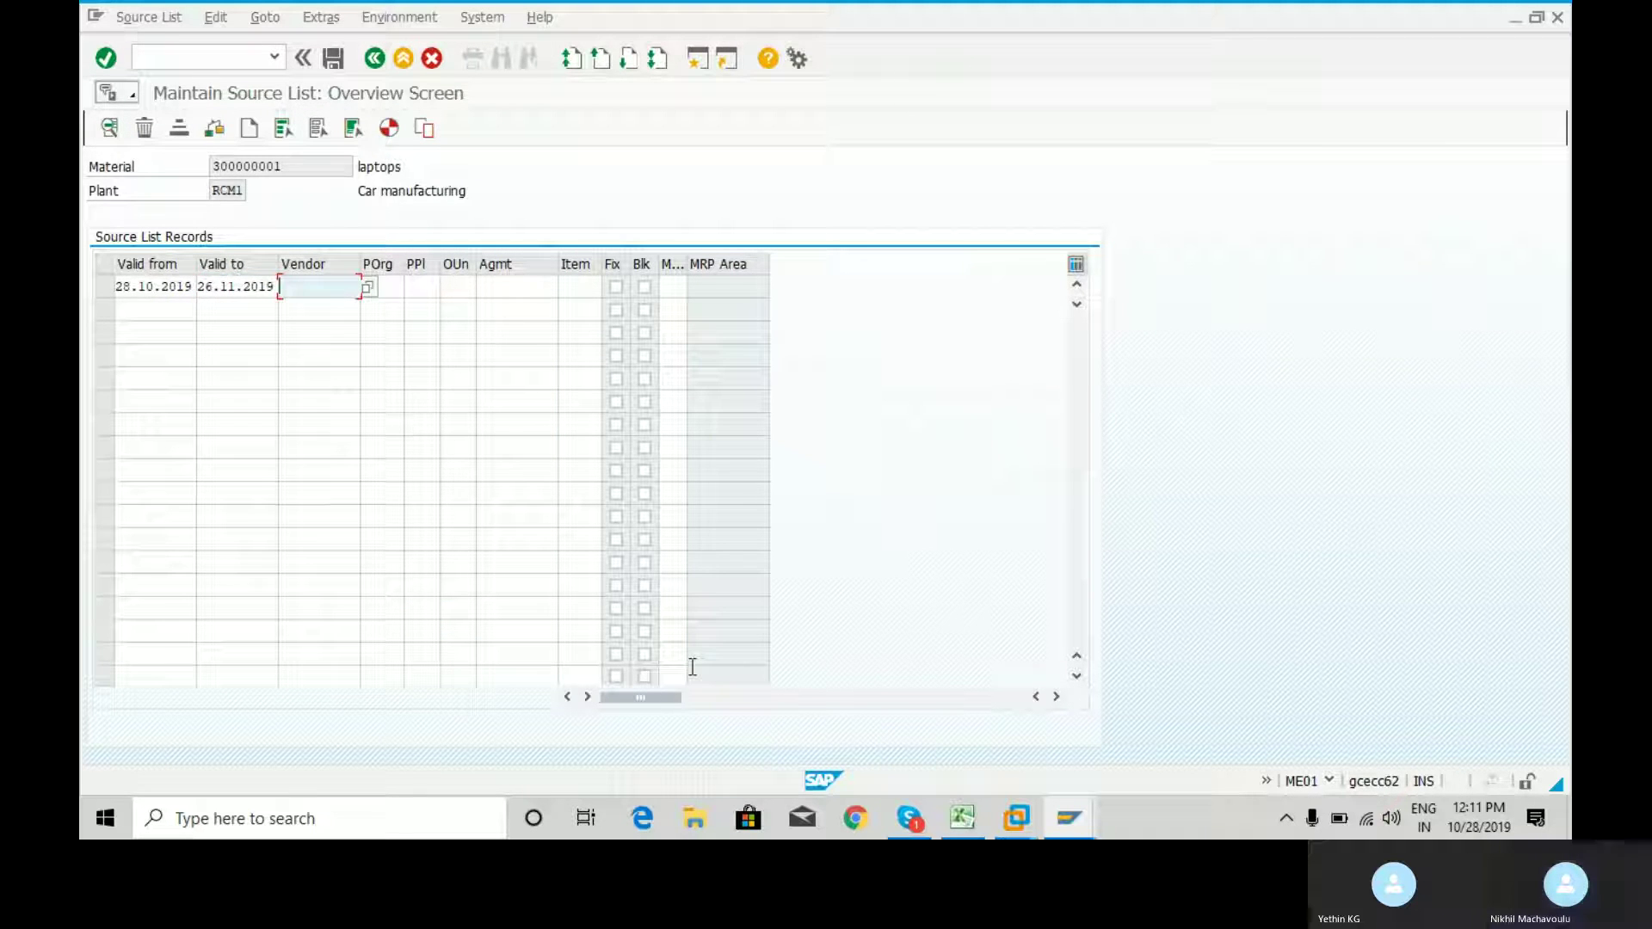
left_click(962, 824)
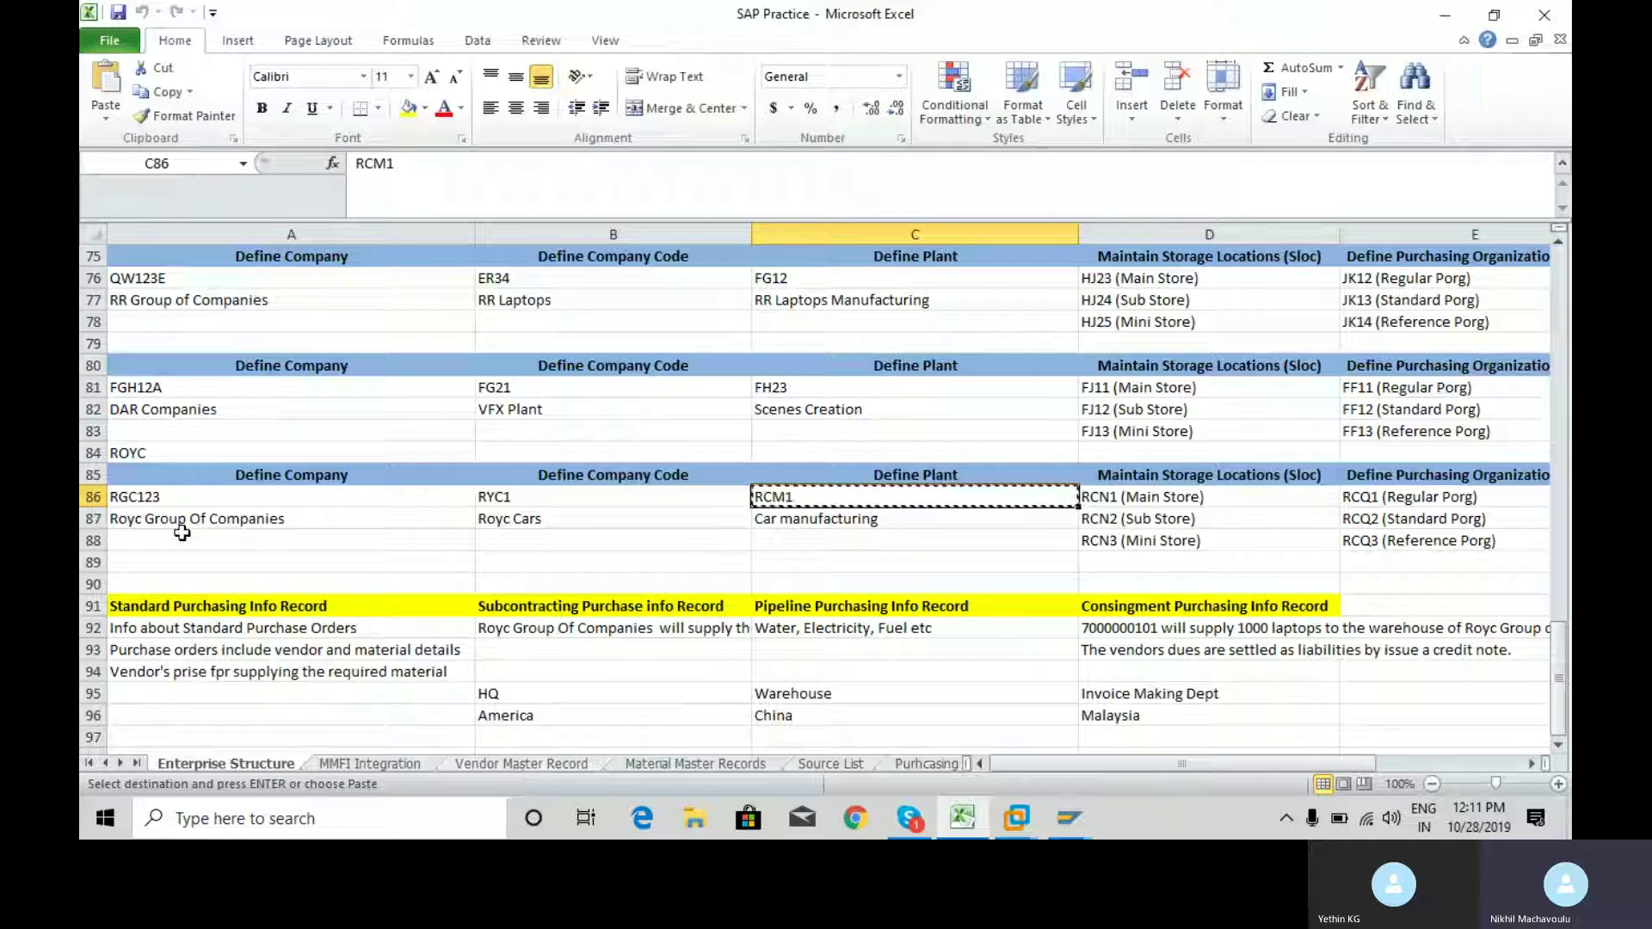
left_click(134, 453)
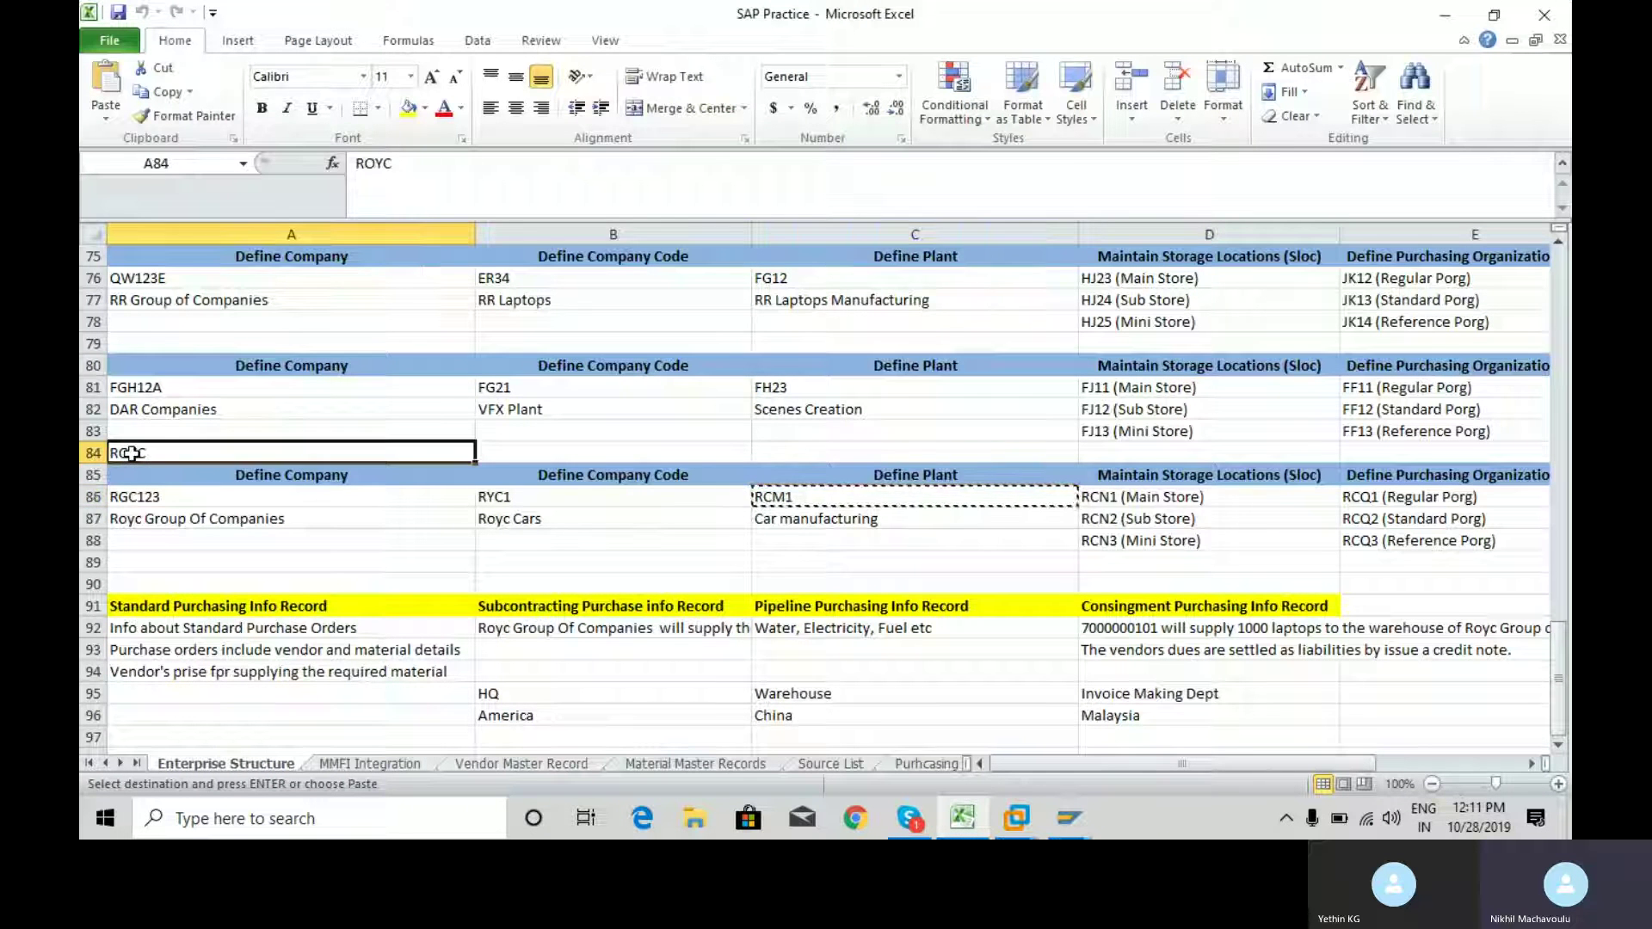
left_click(530, 766)
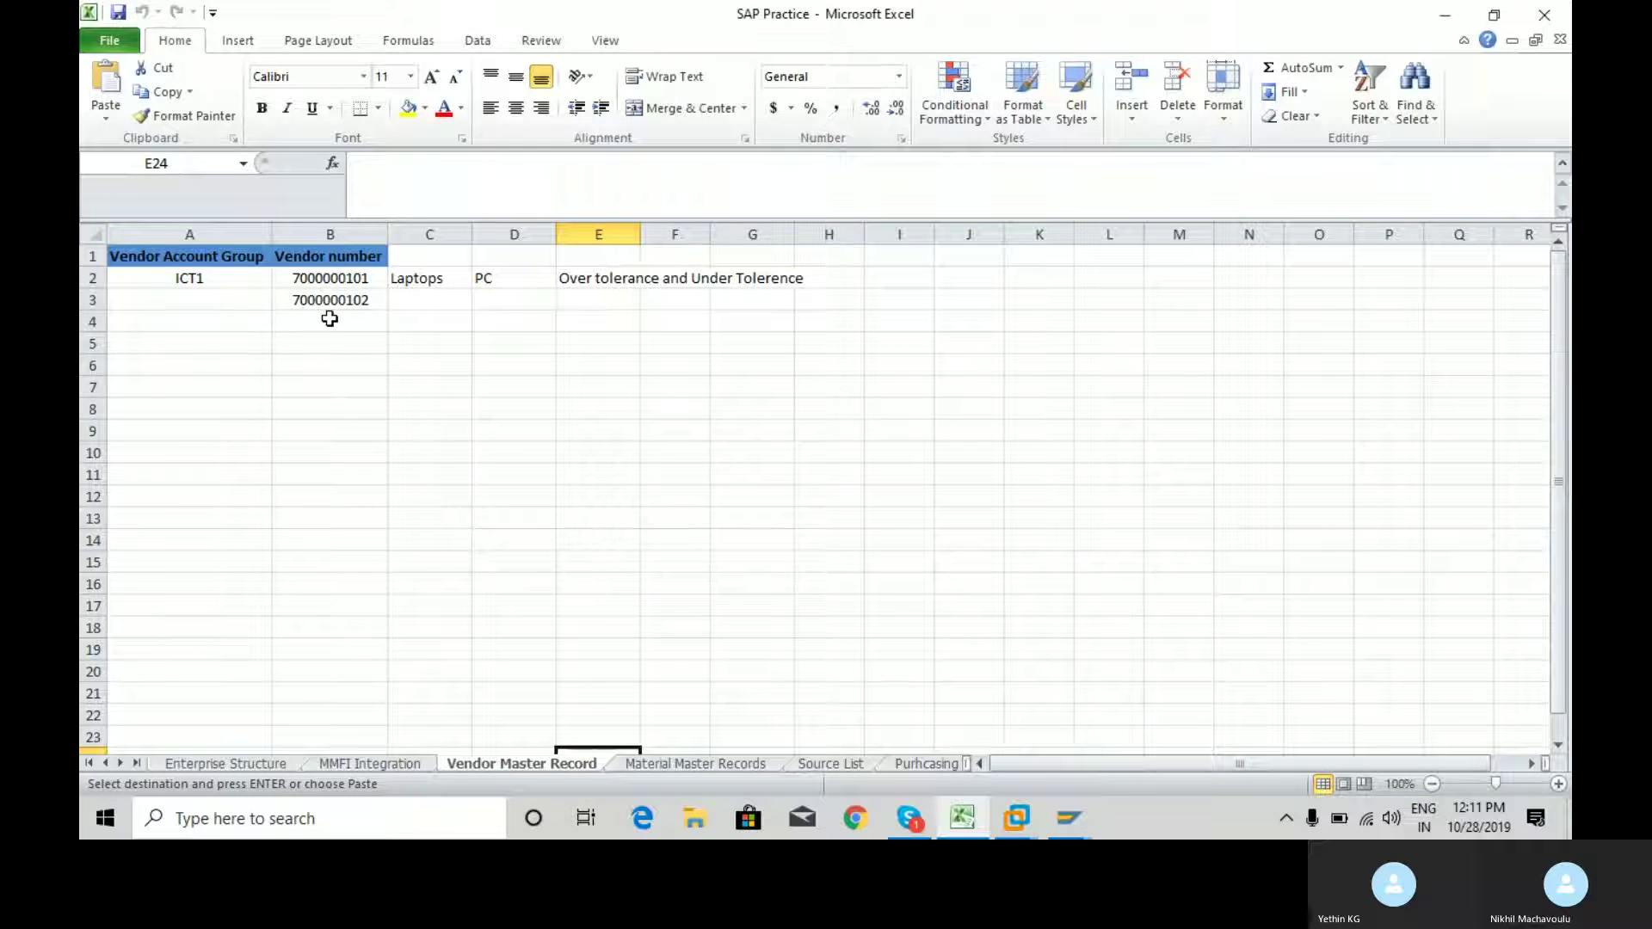
left_click(355, 297)
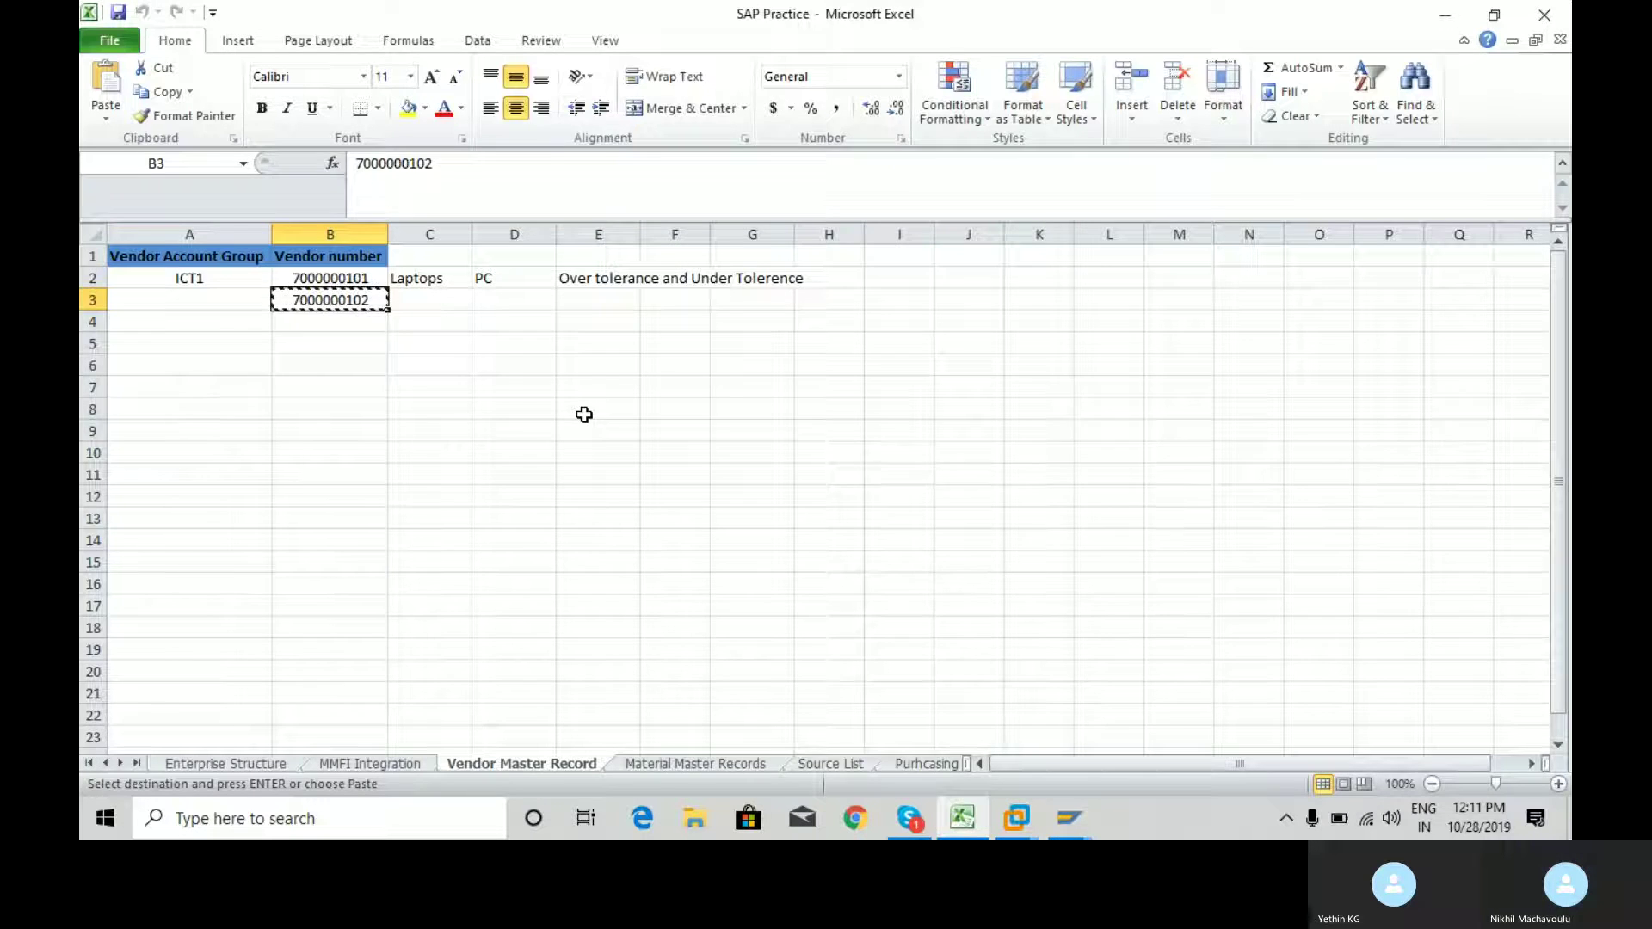
key("alt+Tab")
key("ctrl+v")
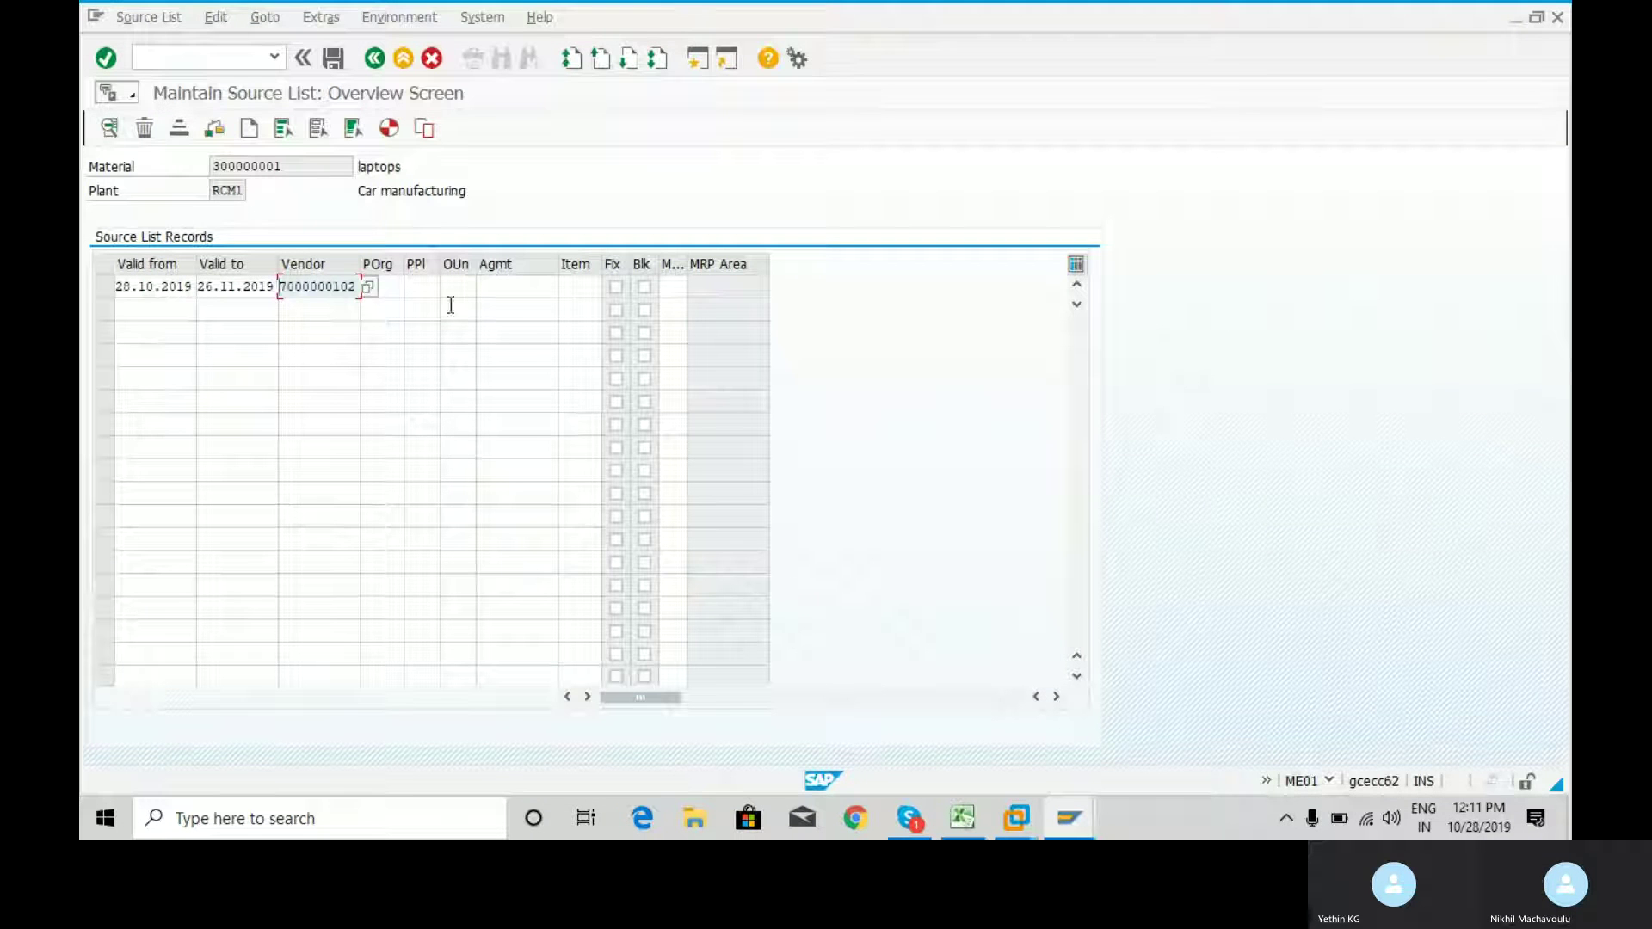
Look up the standard purchasing organization for plant RCM1 in the Enterprise Structure sheet in Excel.
left_click(399, 288)
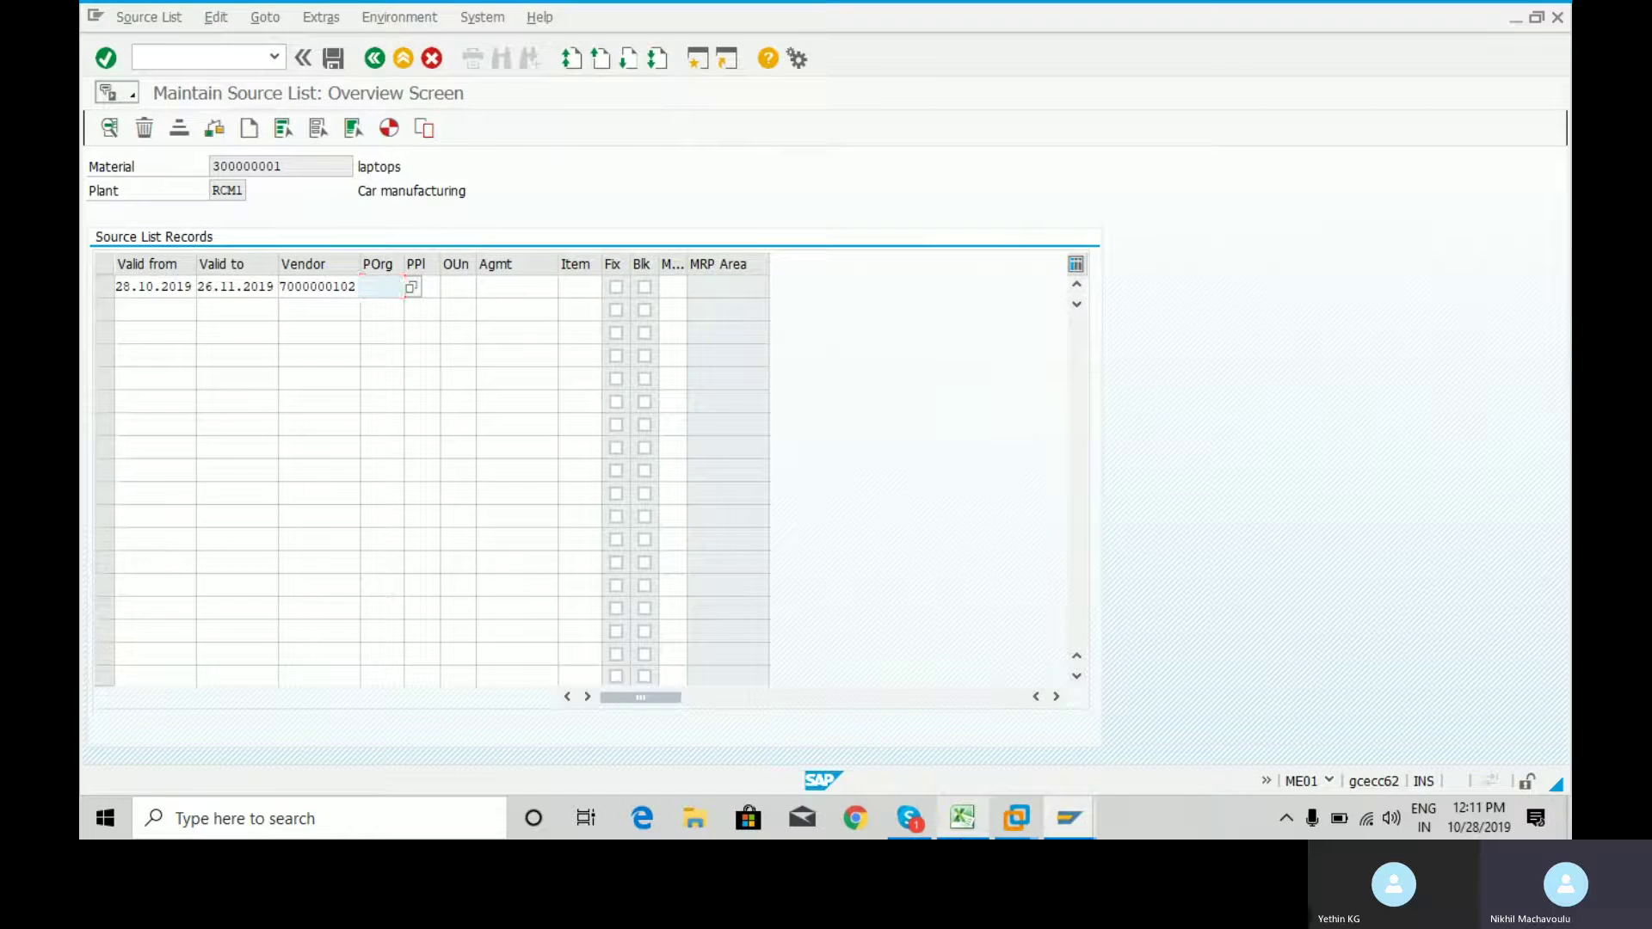
left_click(962, 818)
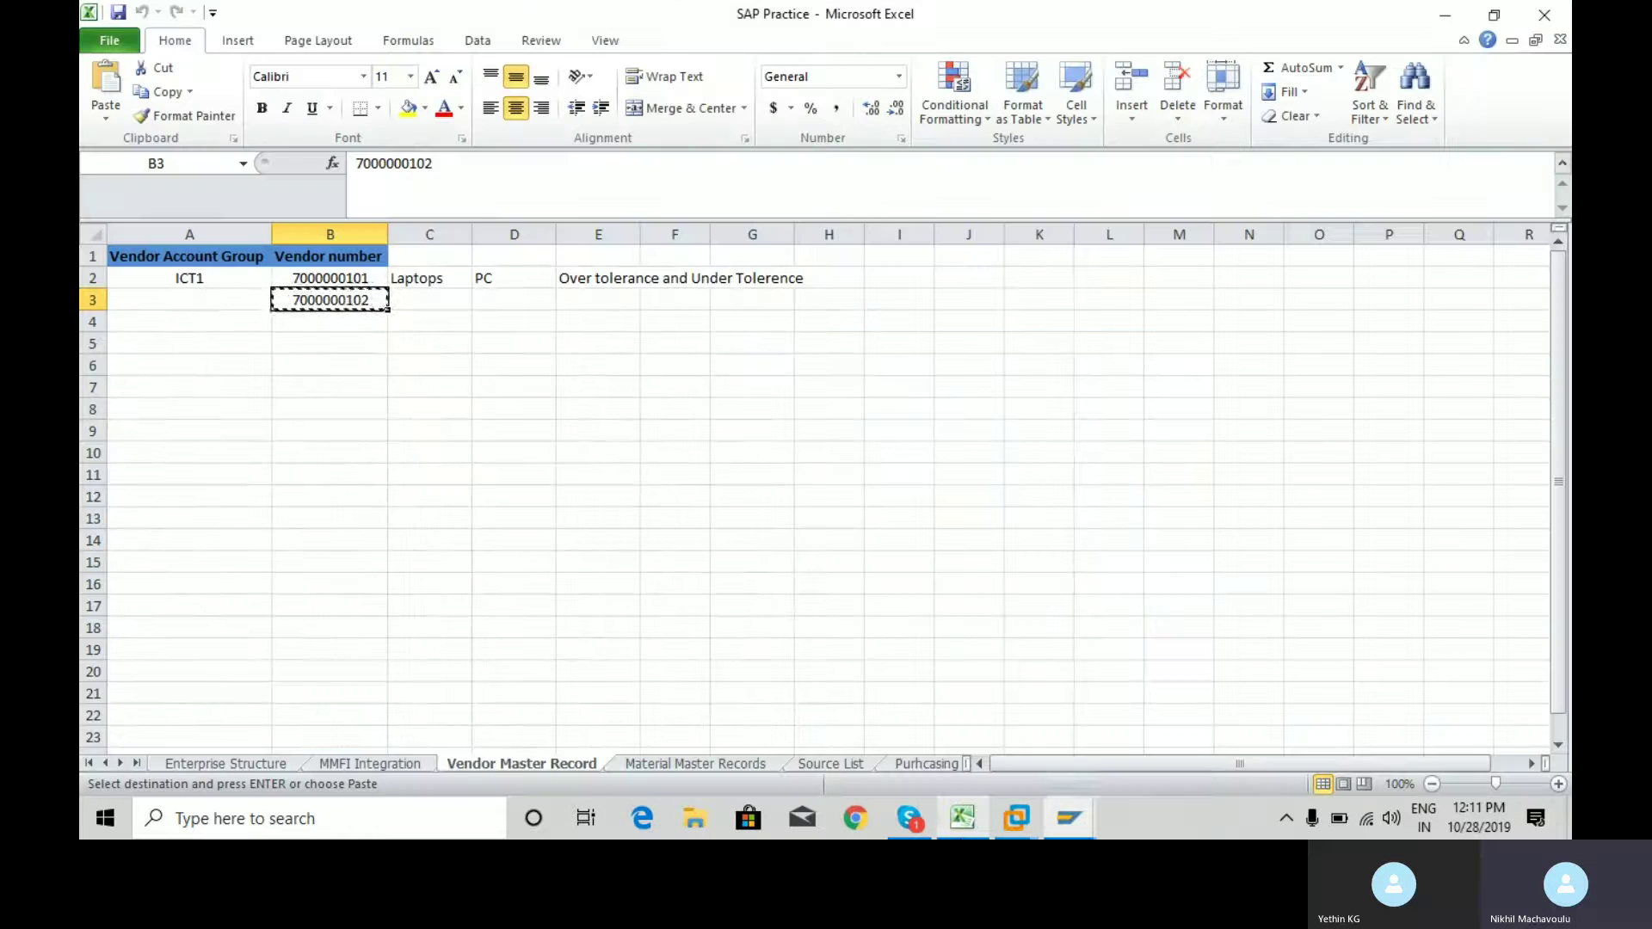
left_click(266, 762)
key("Down")
key("Down")
key("Right")
key("Right")
key("Right")
key("Right")
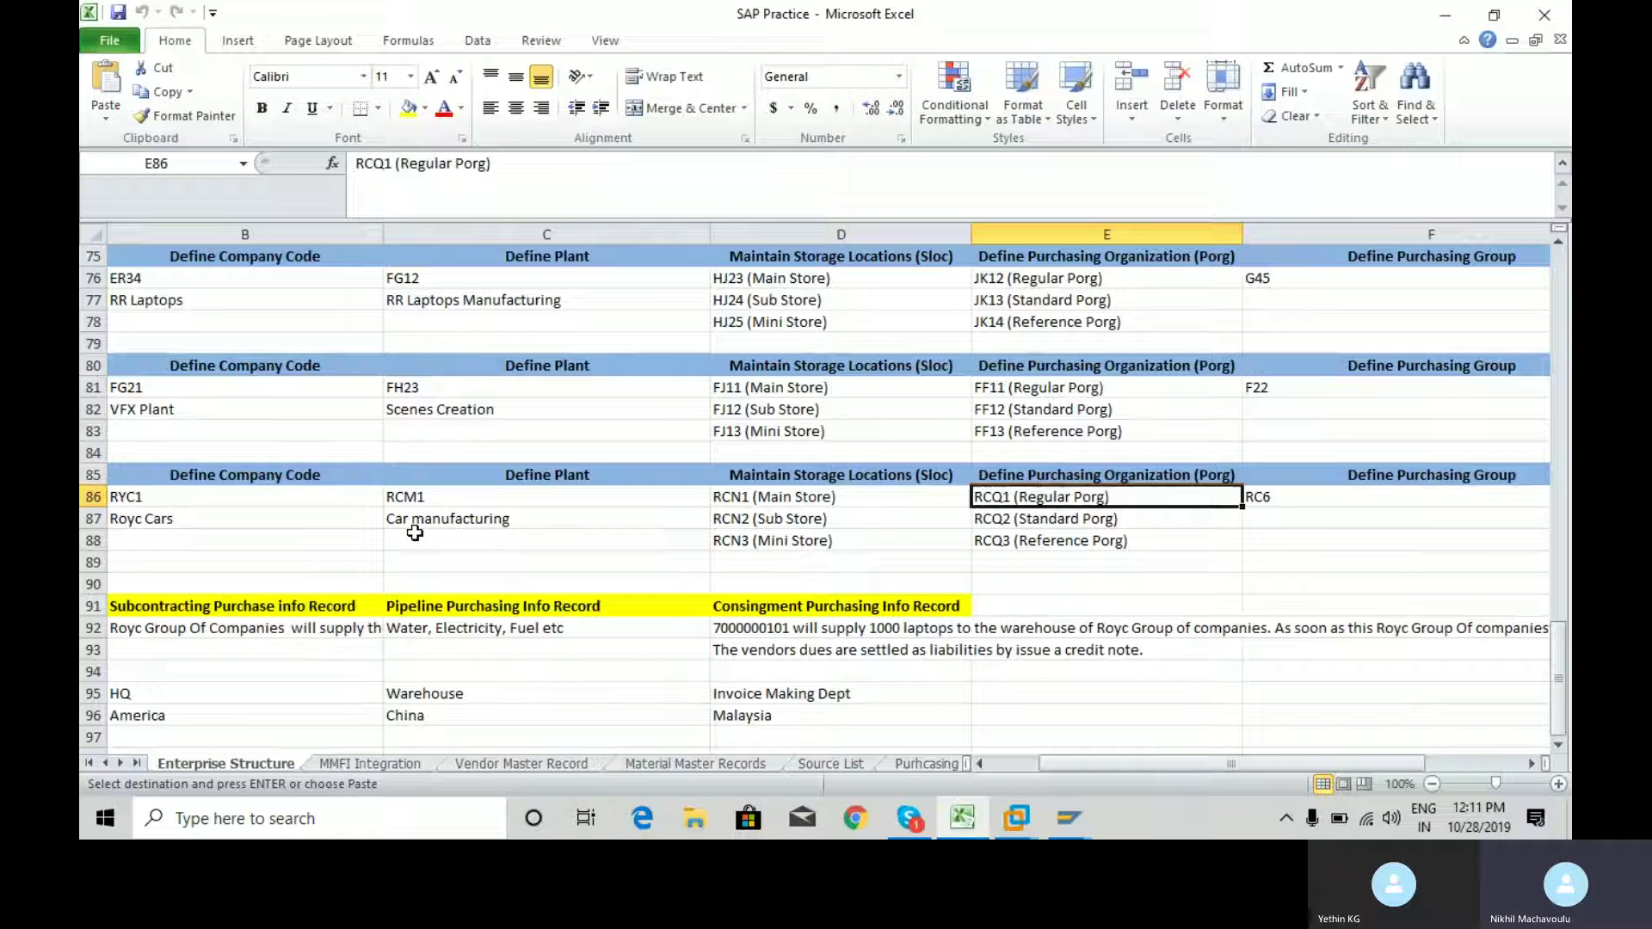
key("Down")
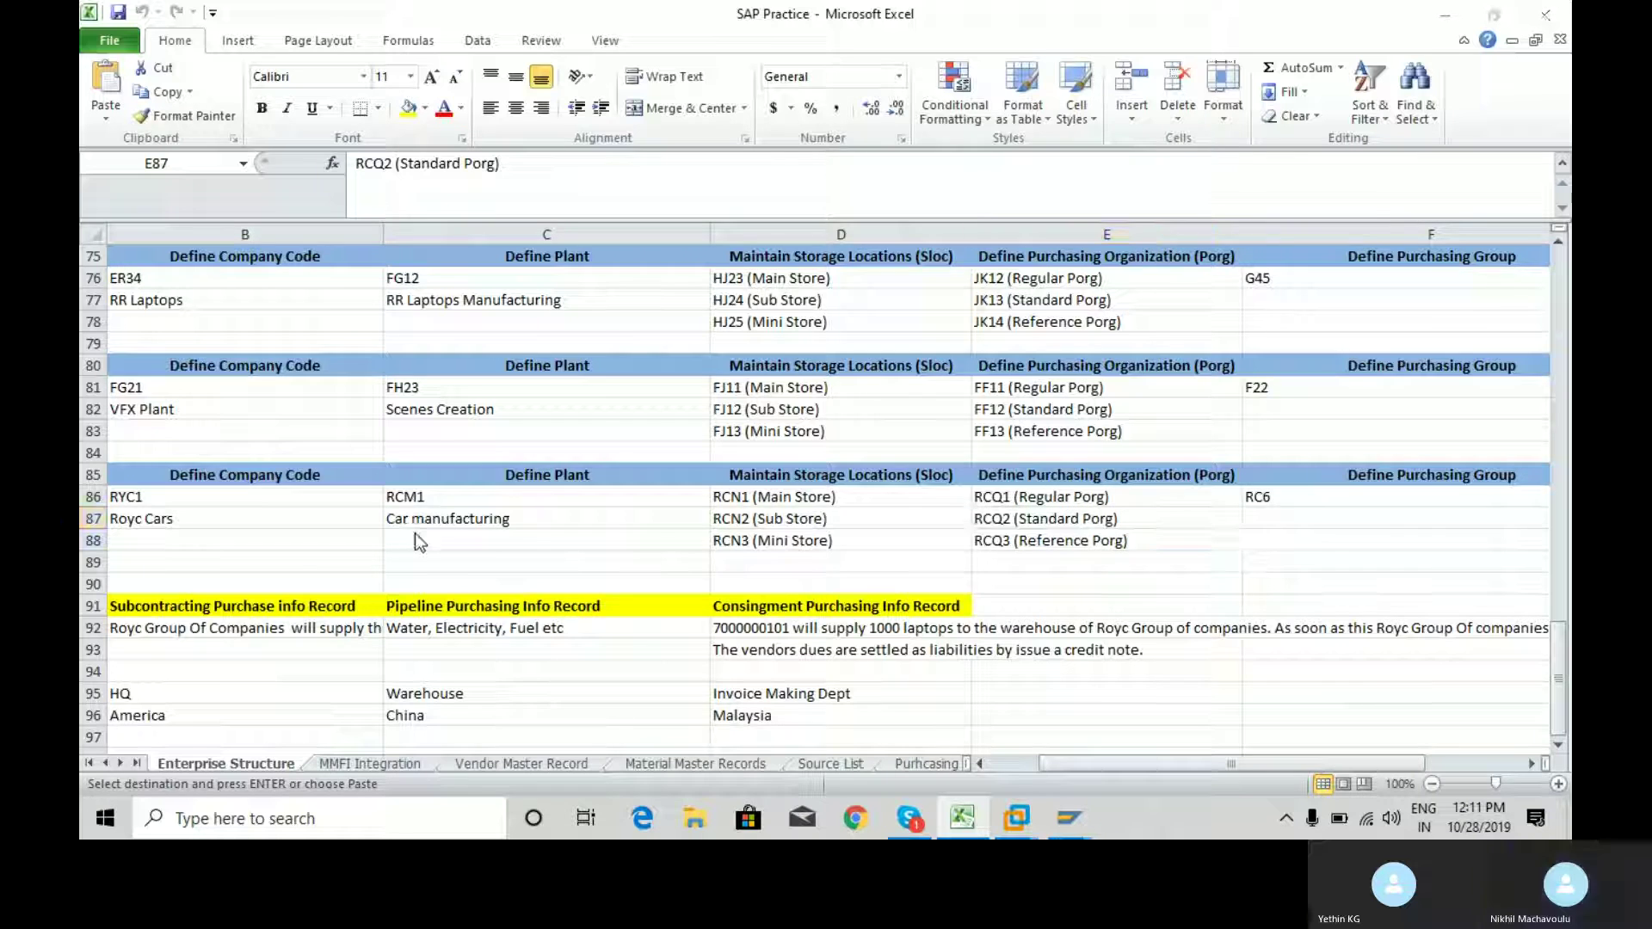
Enter purchasing organization RCQ2 for the first source list record in SAP and save the source list.
key("alt+Tab")
type("rc")
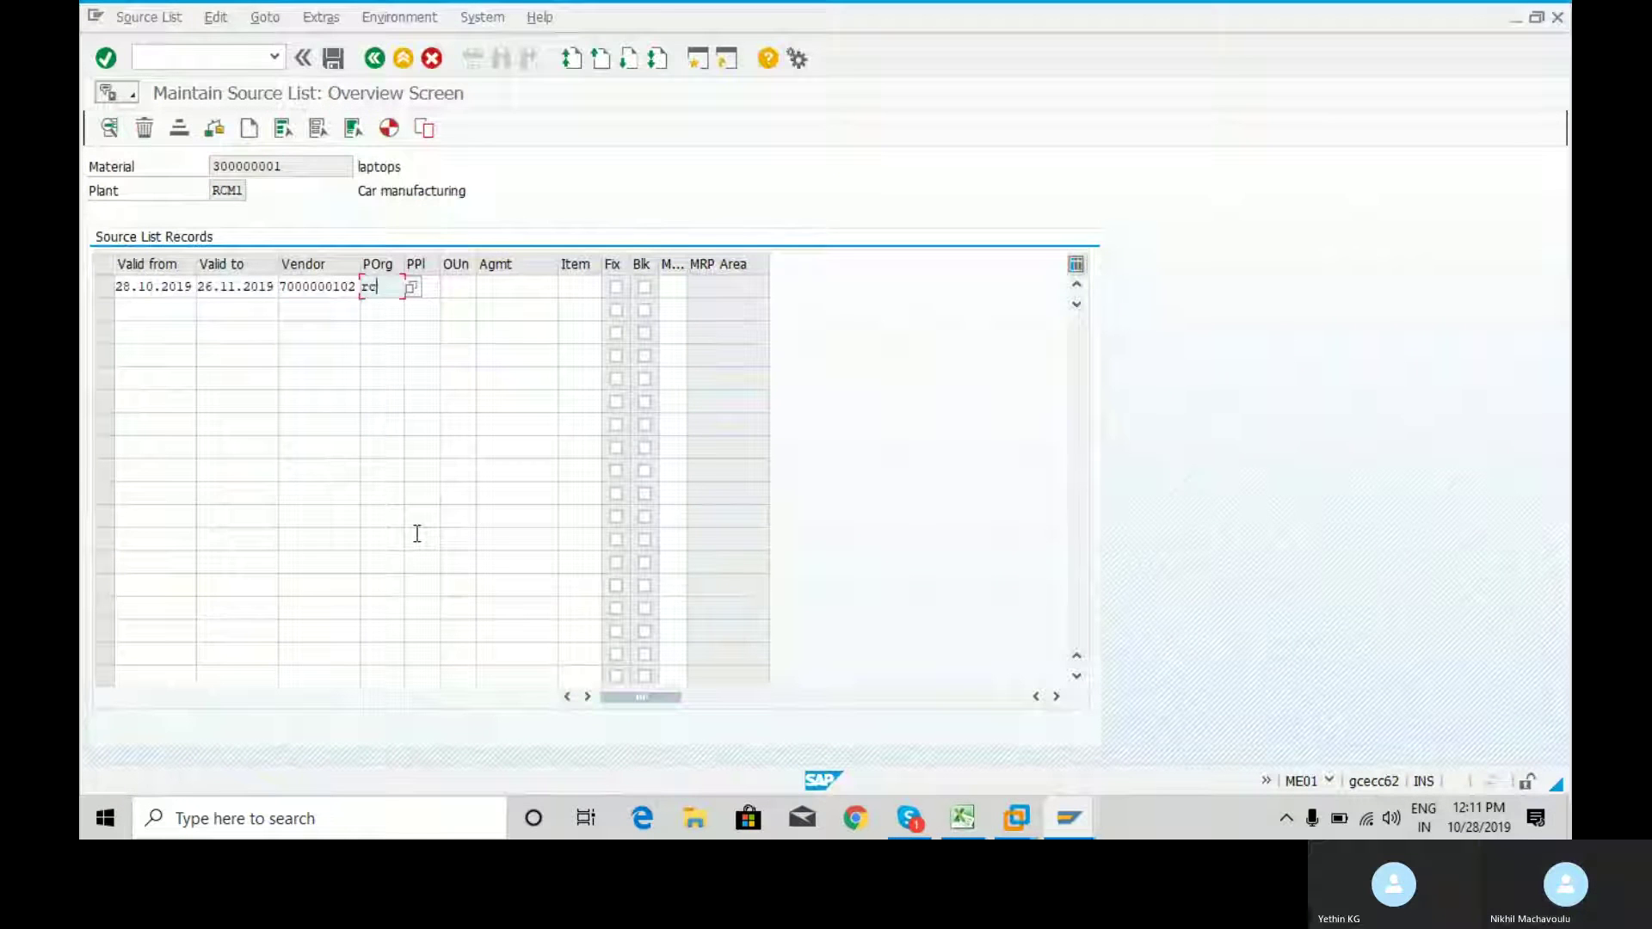
type("q2")
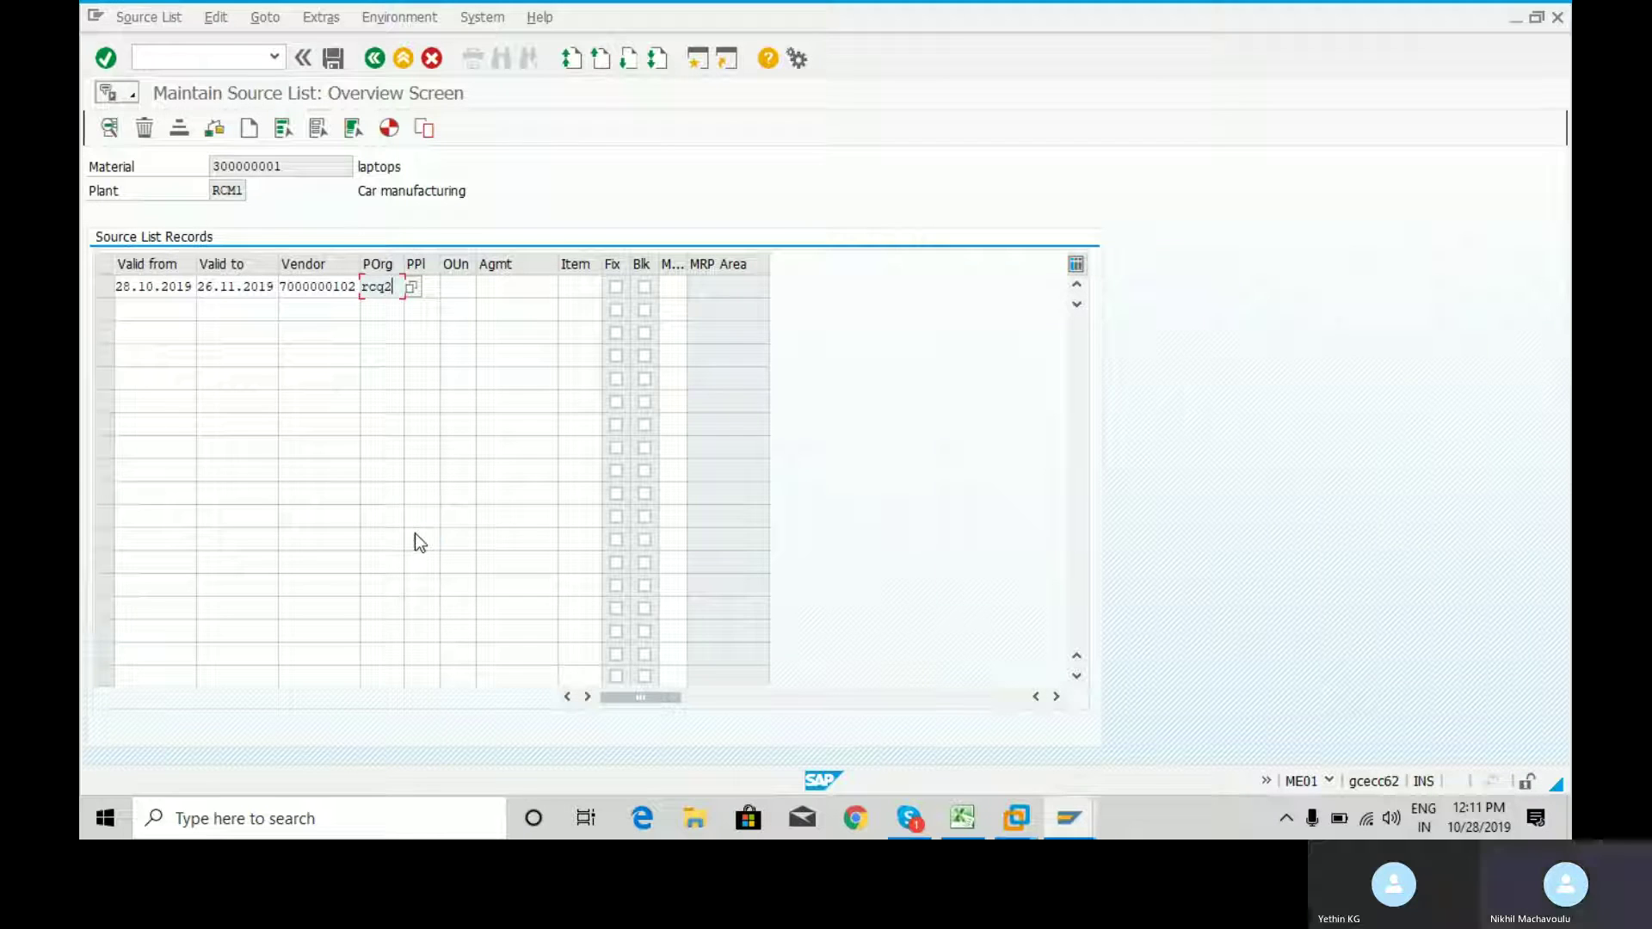
key("Return")
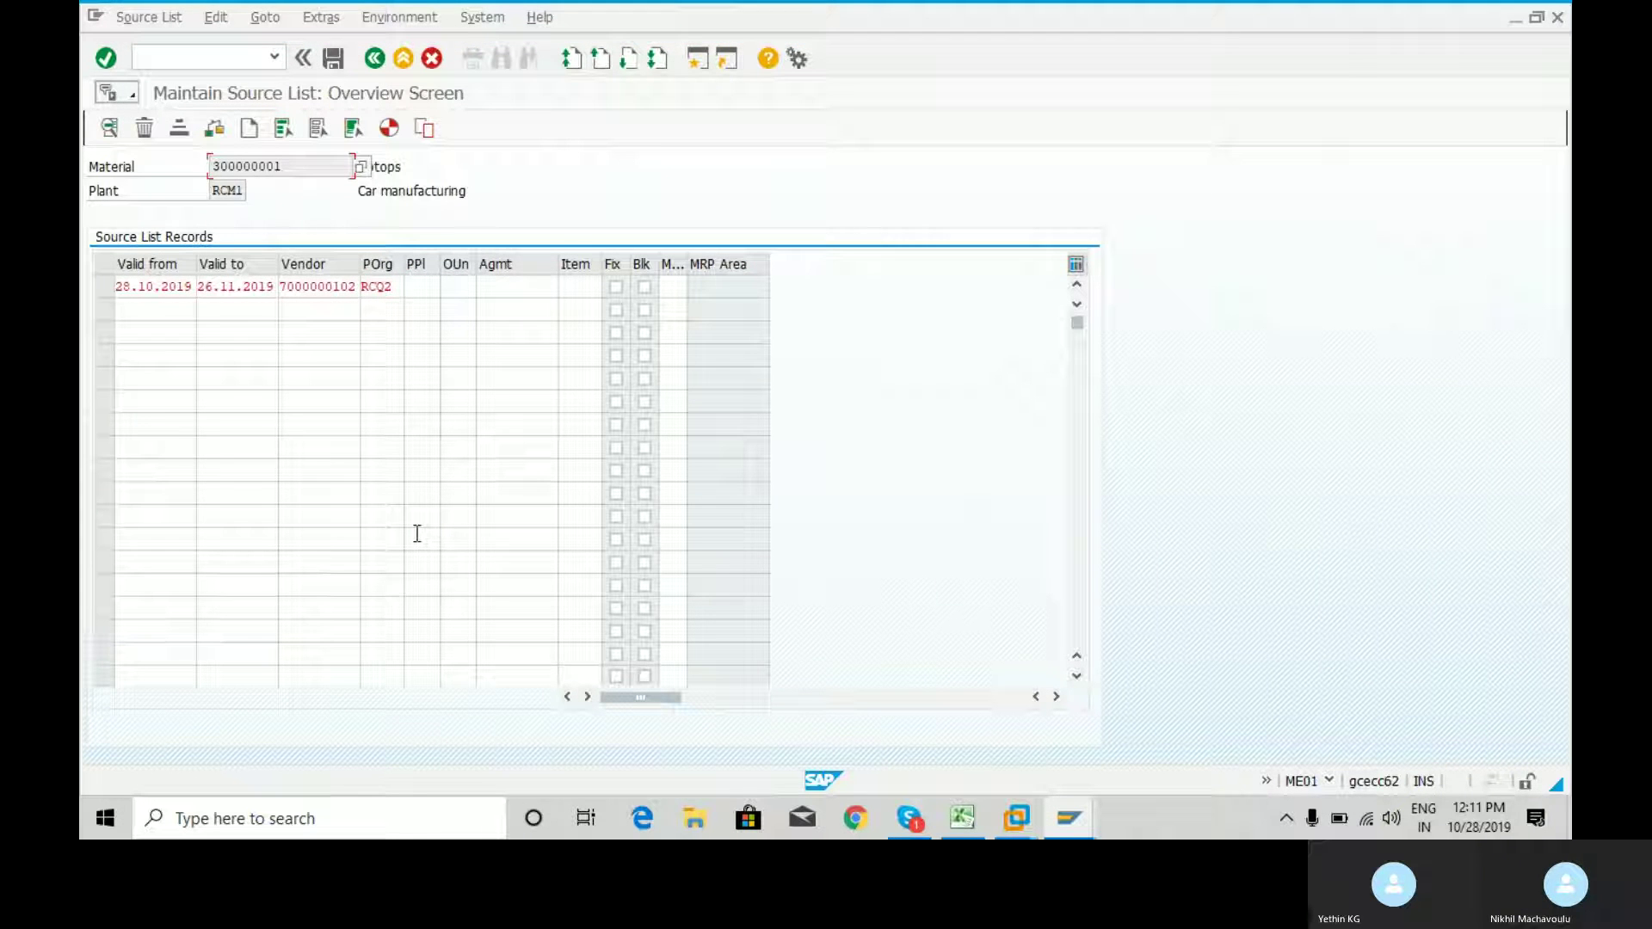
left_click(333, 58)
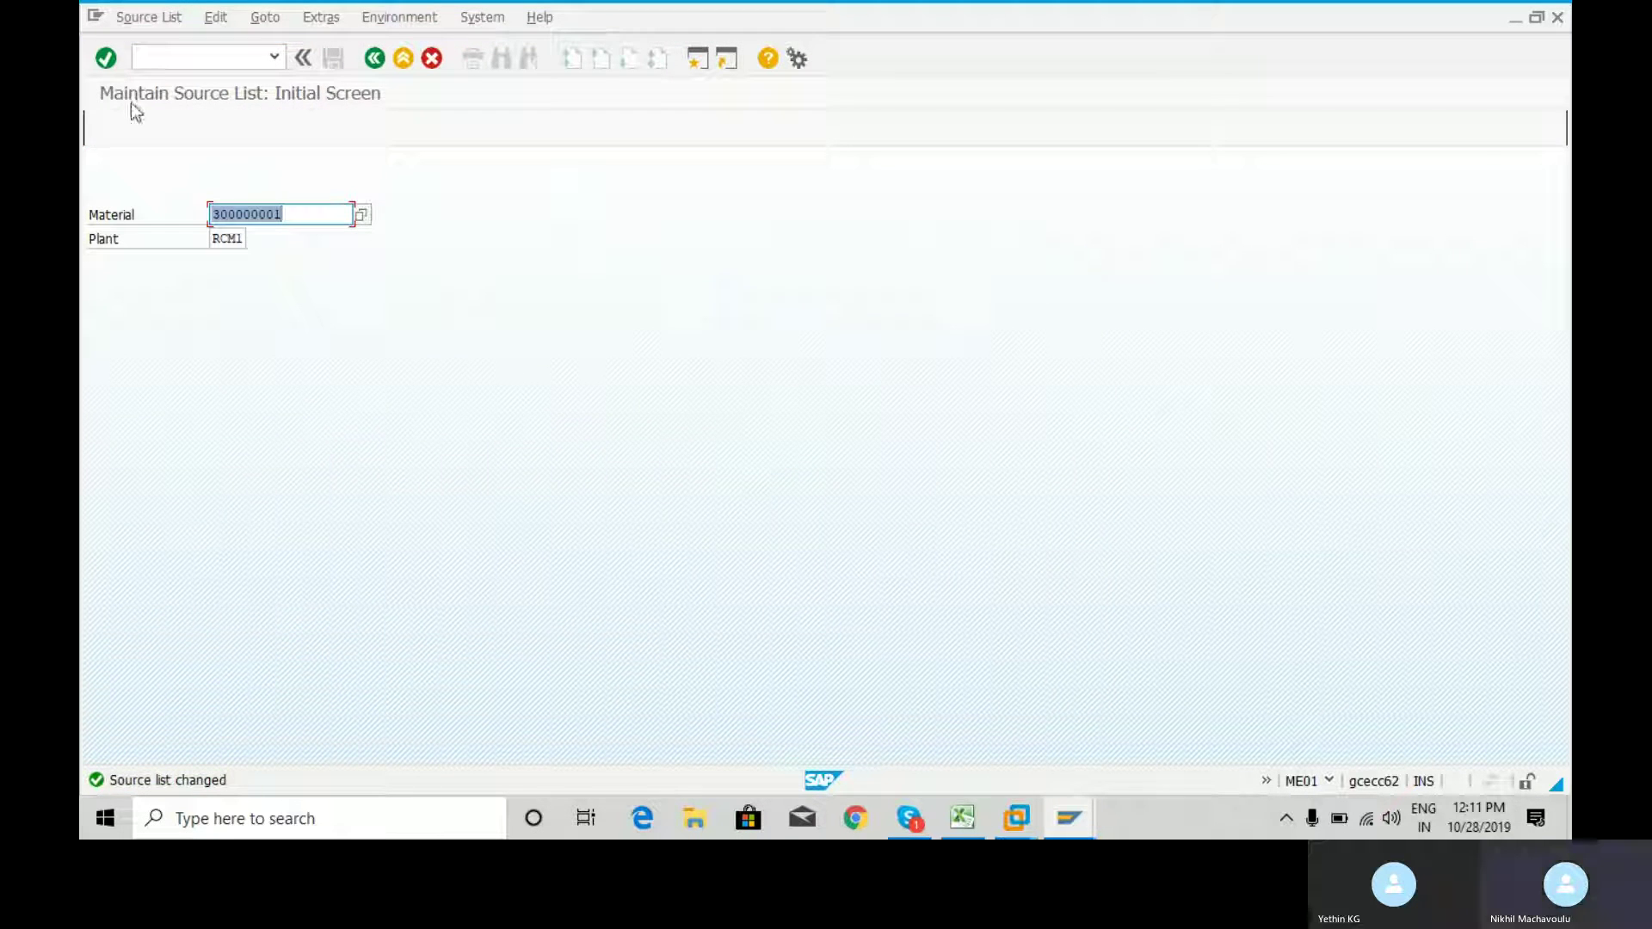
Leave the transaction with /n and open Display Source List (ME03) for material 300000001 in plant RCM1.
left_click(199, 62)
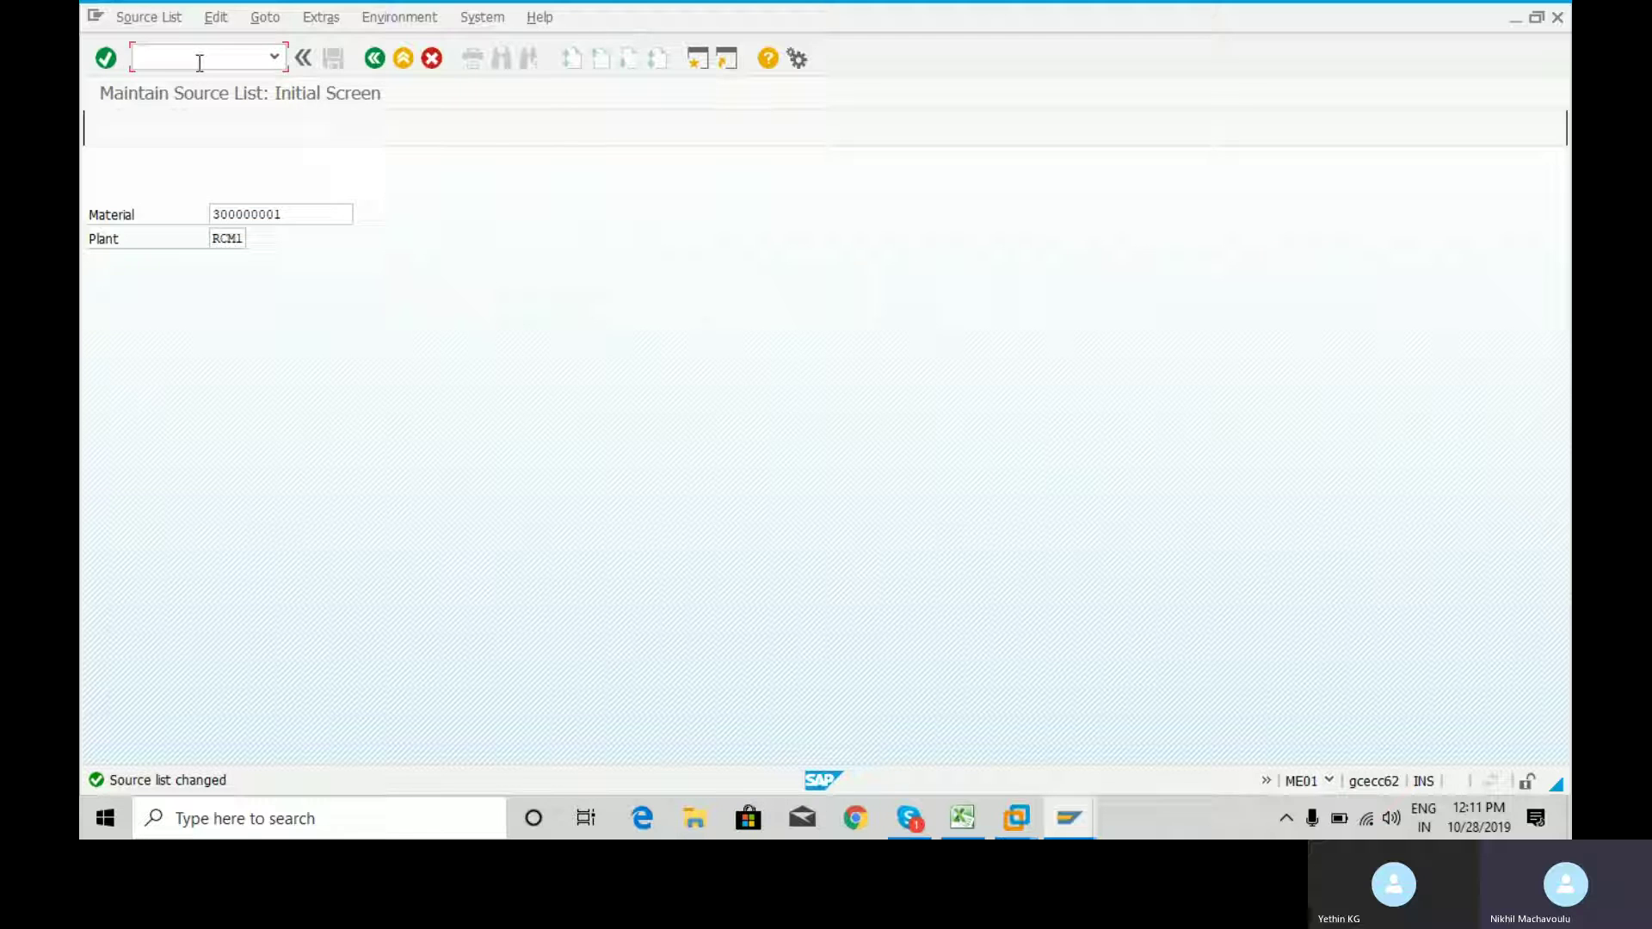
type("/n")
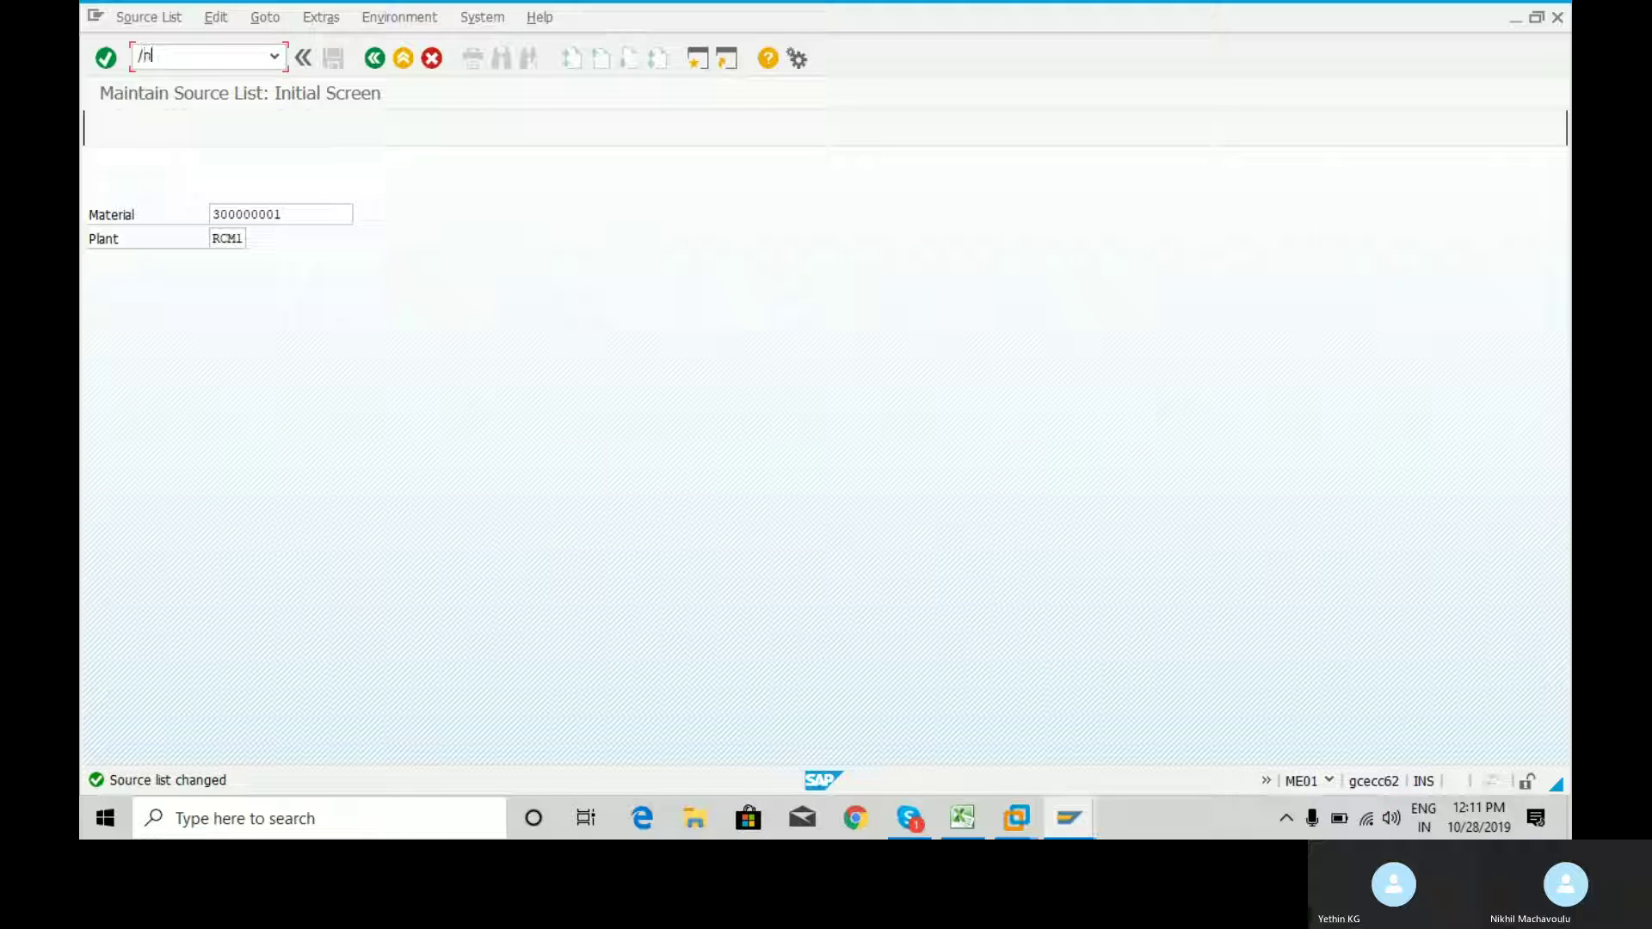
key("Return")
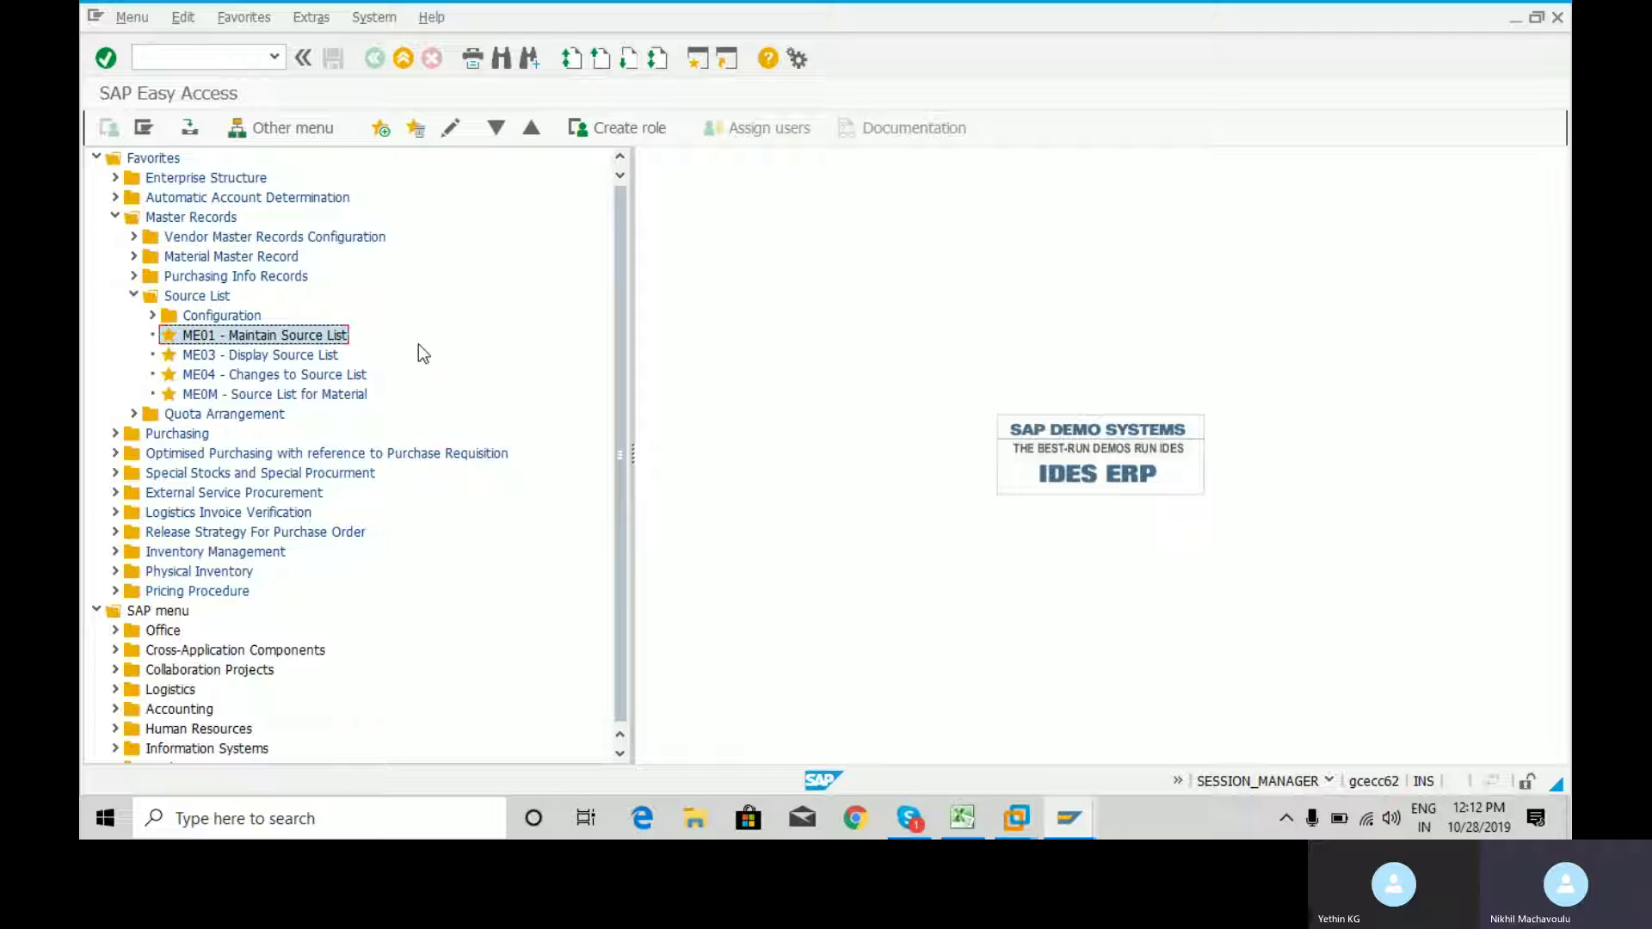
key("Down")
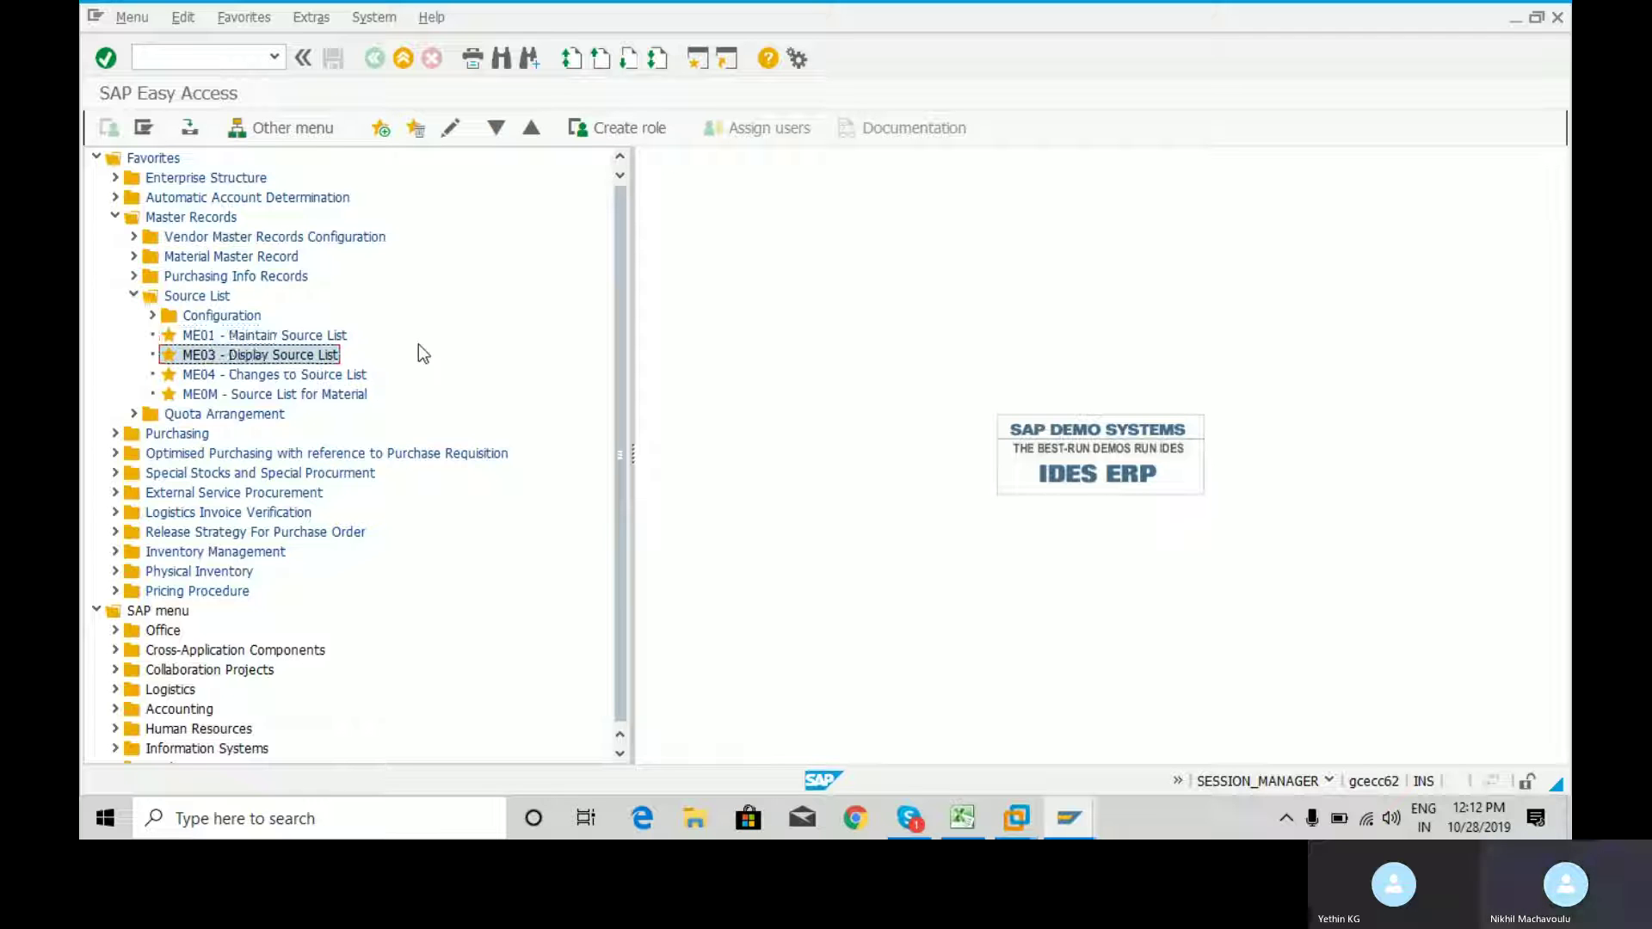
key("Return")
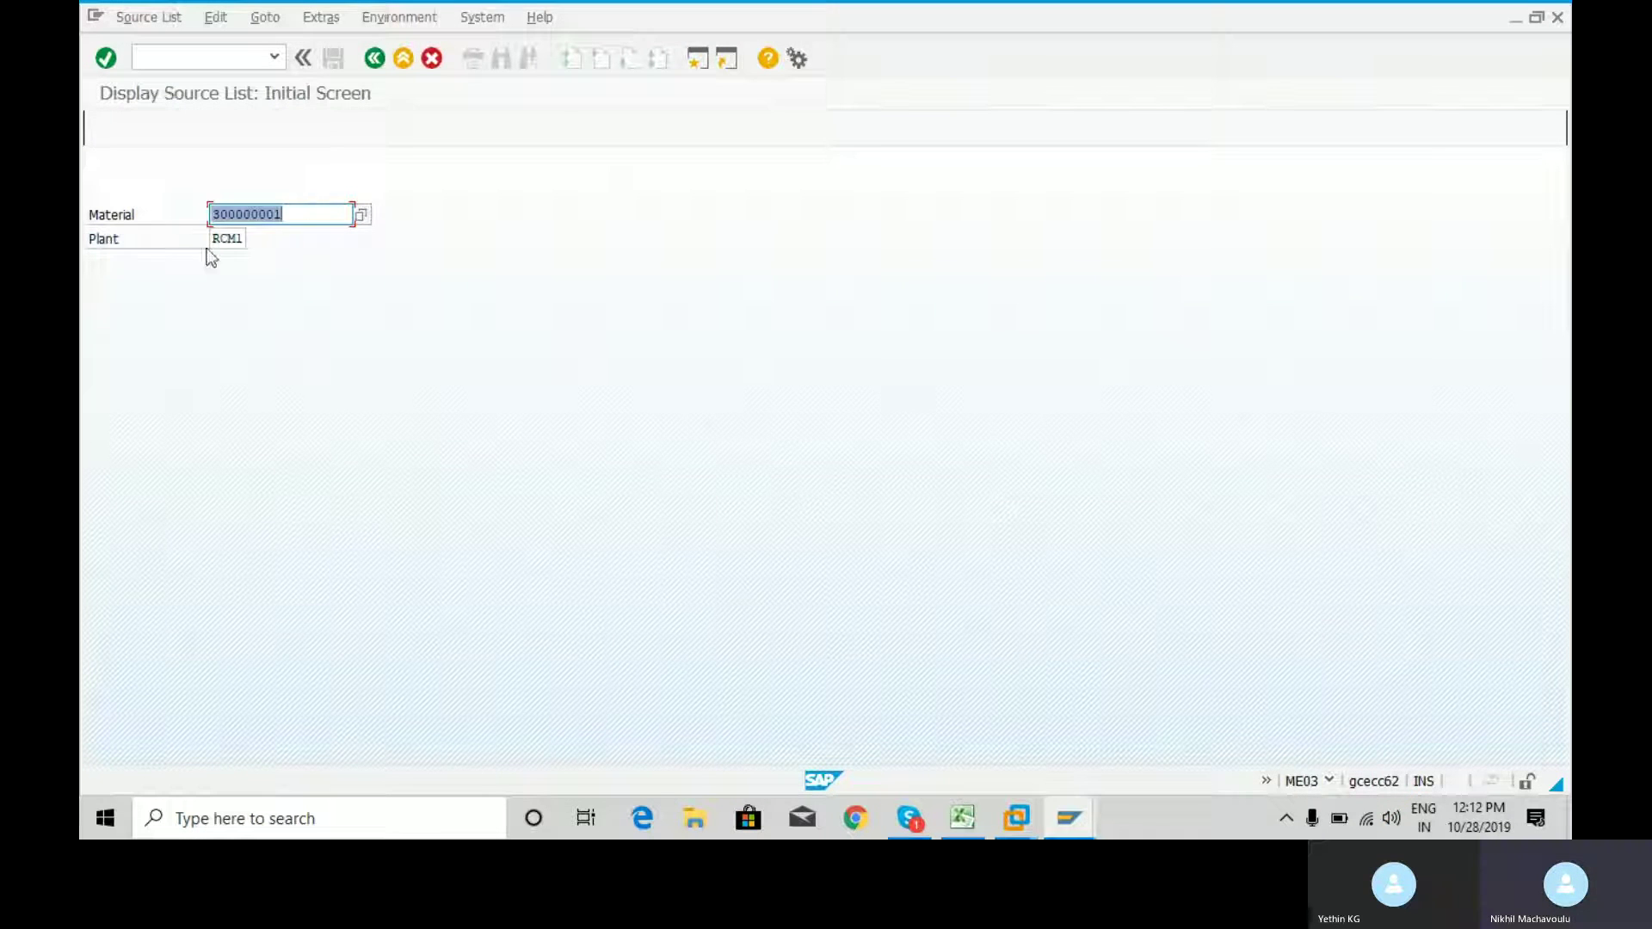
key("Return")
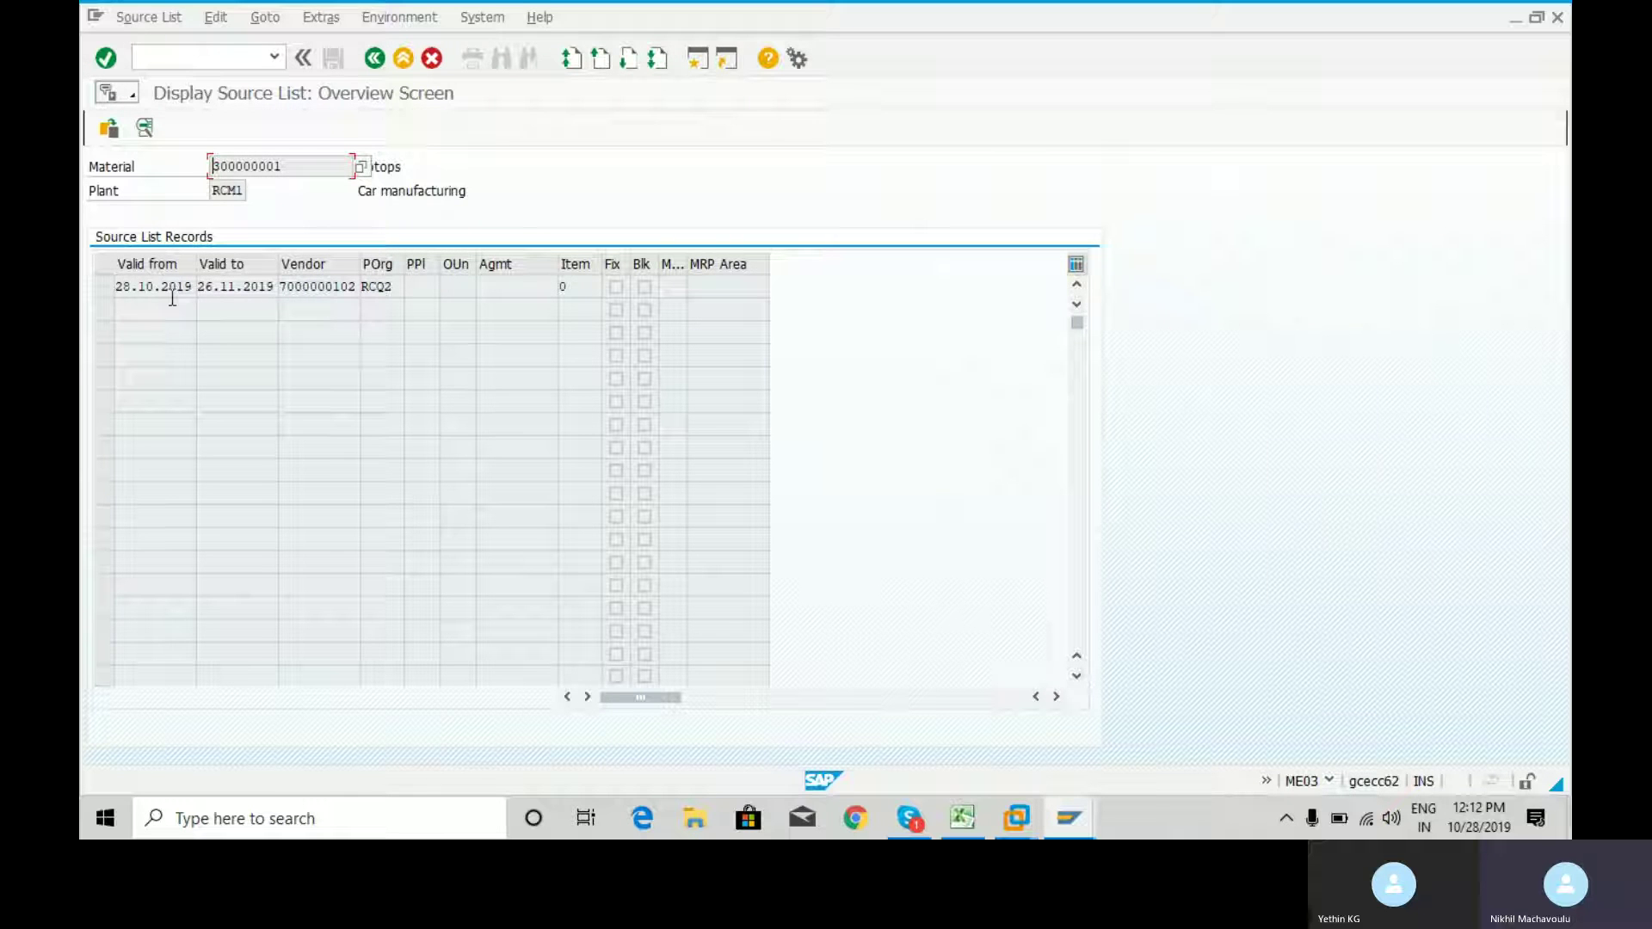
Check the validity dates, vendor and procurement plant fields of the saved record and return to SAP Easy Access.
double_click(123, 286)
double_click(274, 286)
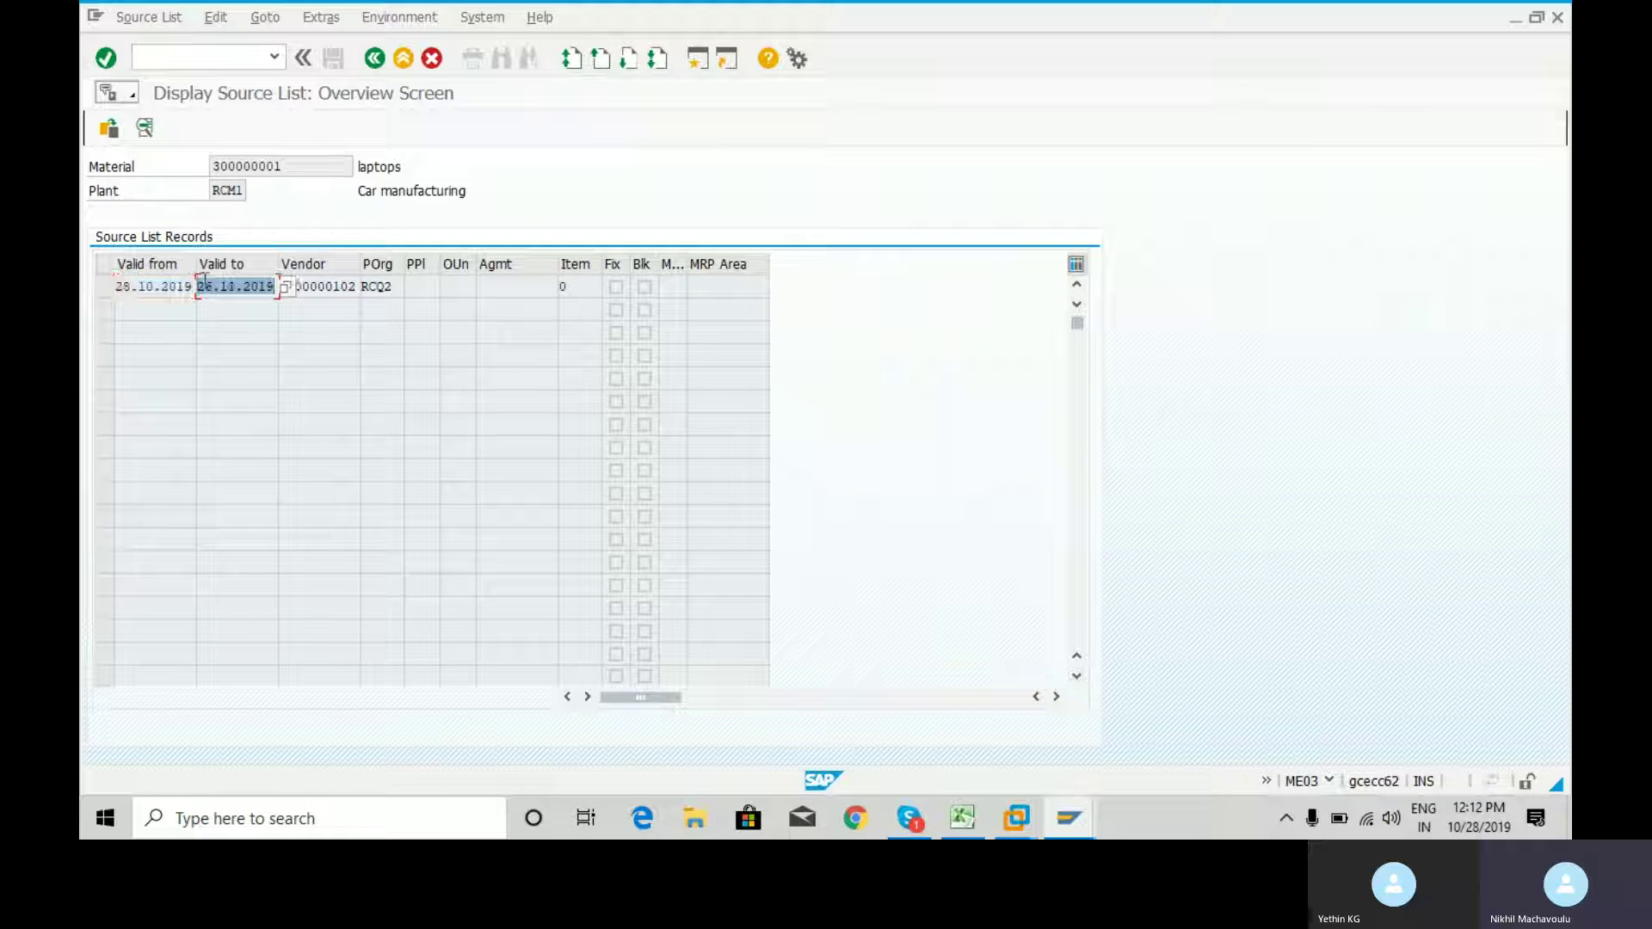
double_click(353, 286)
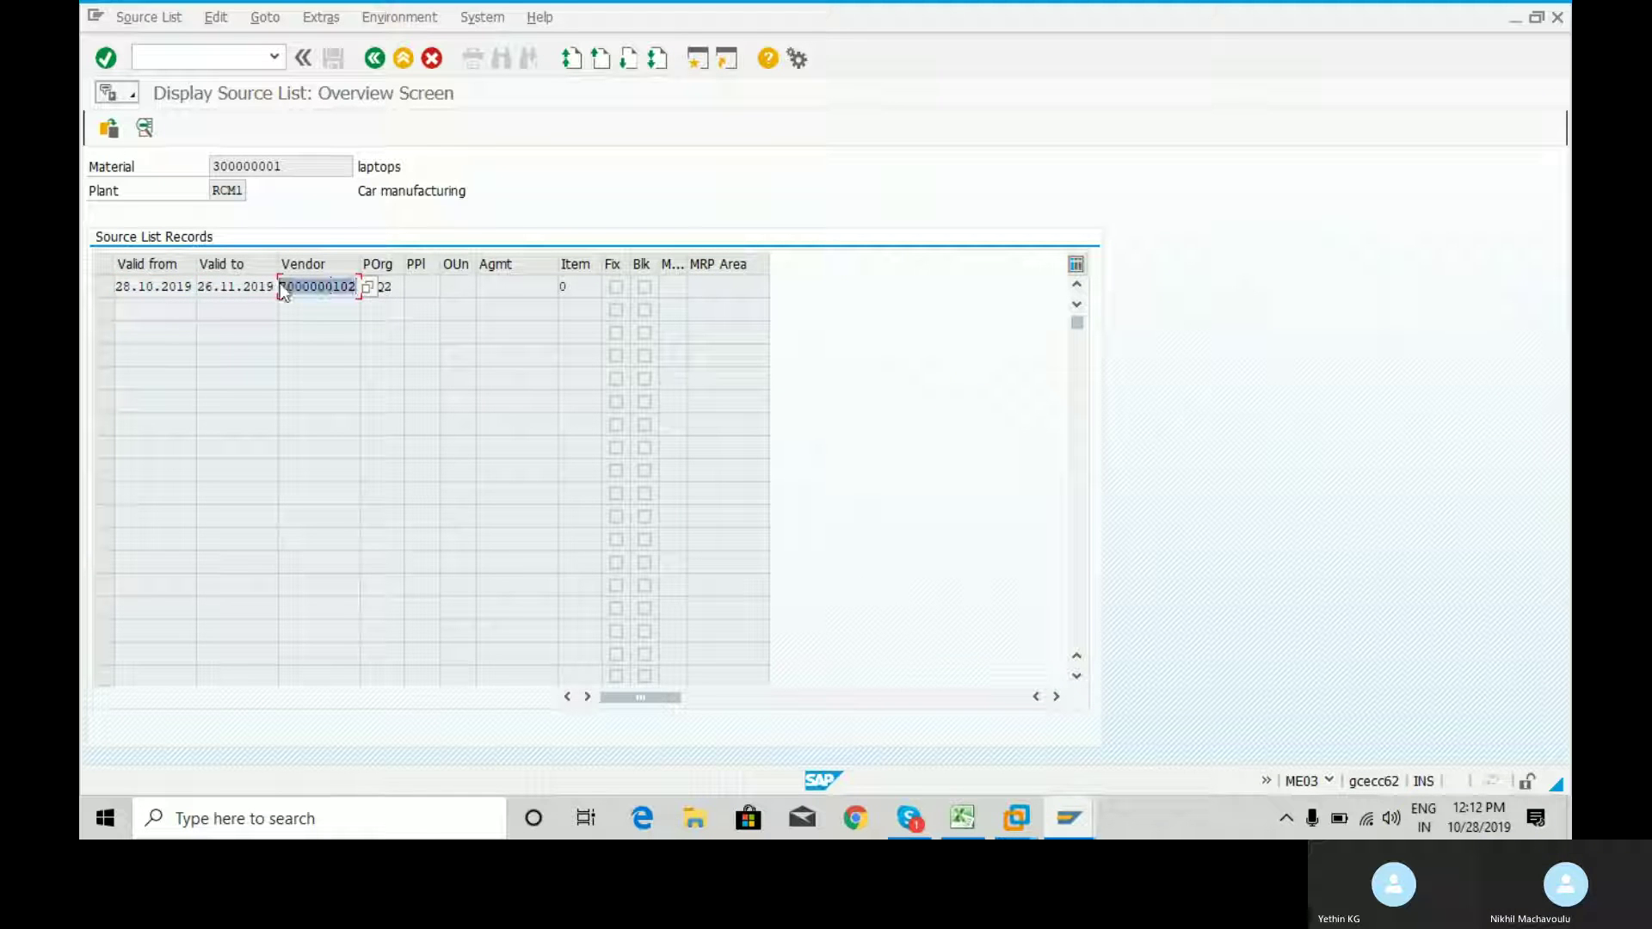
left_click(419, 287)
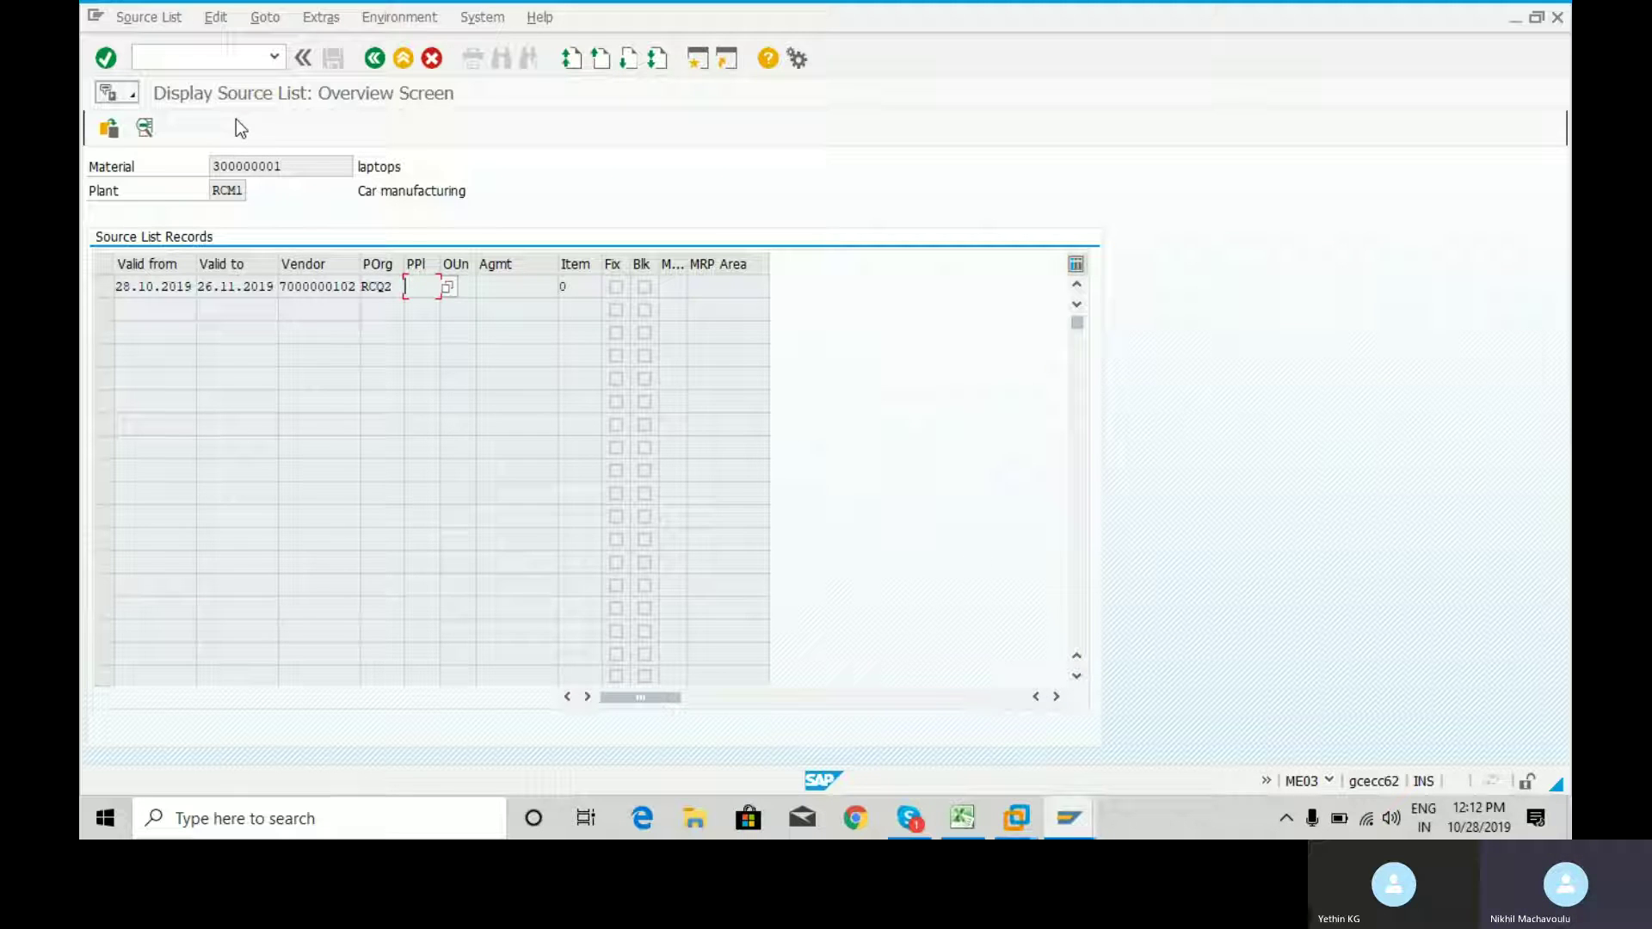
left_click(374, 58)
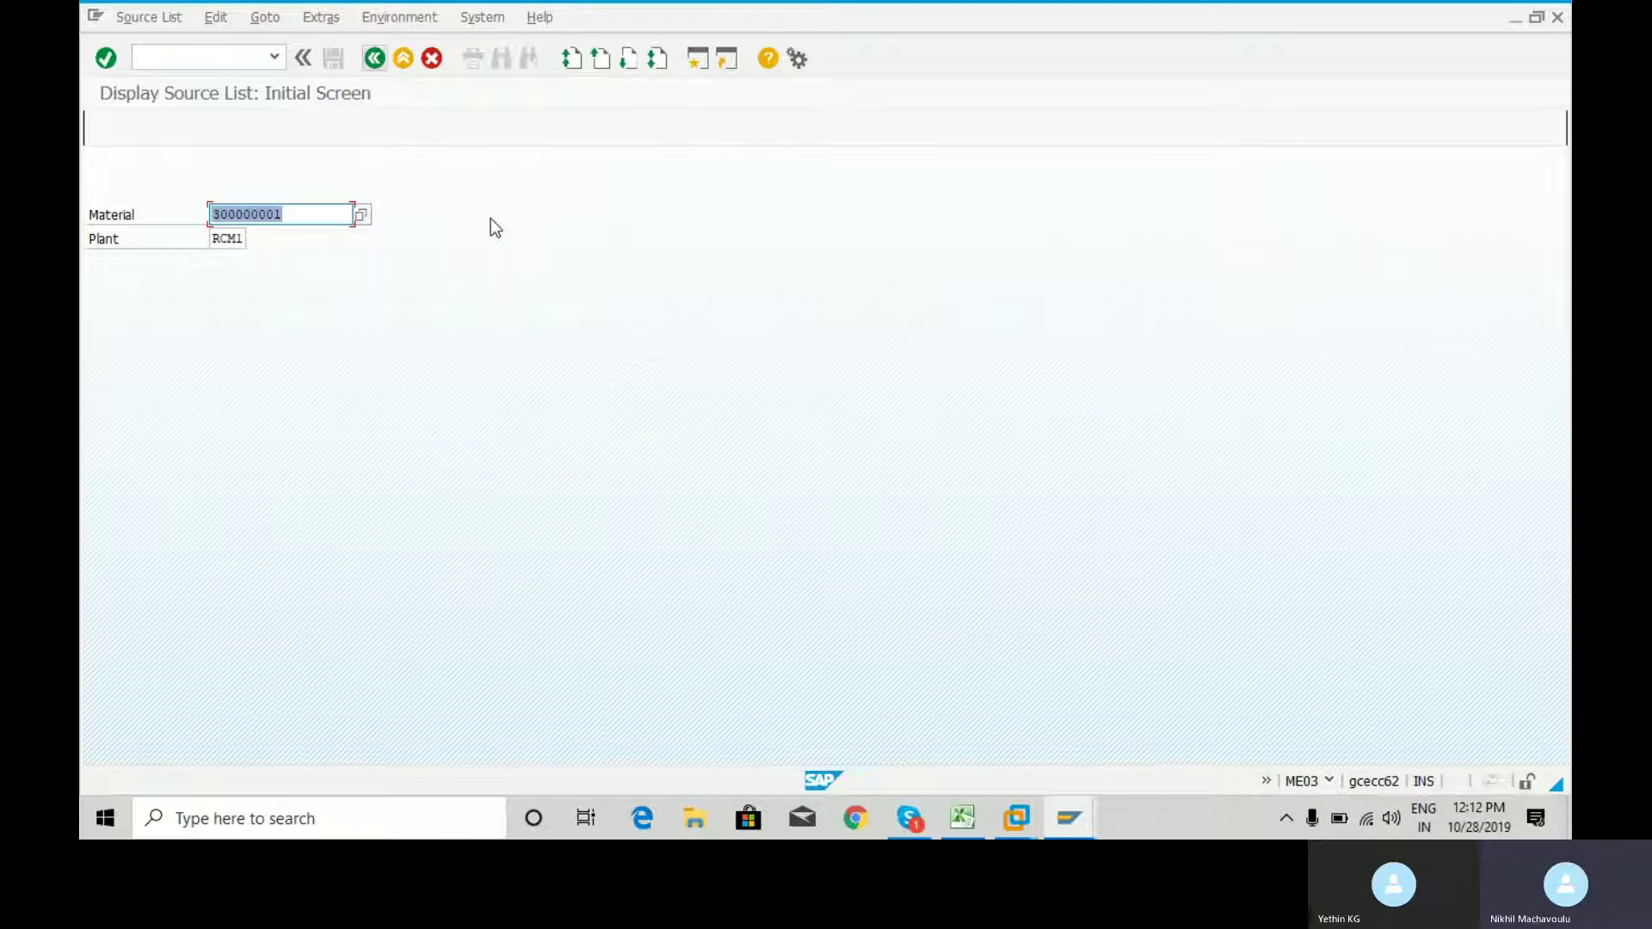
left_click(375, 59)
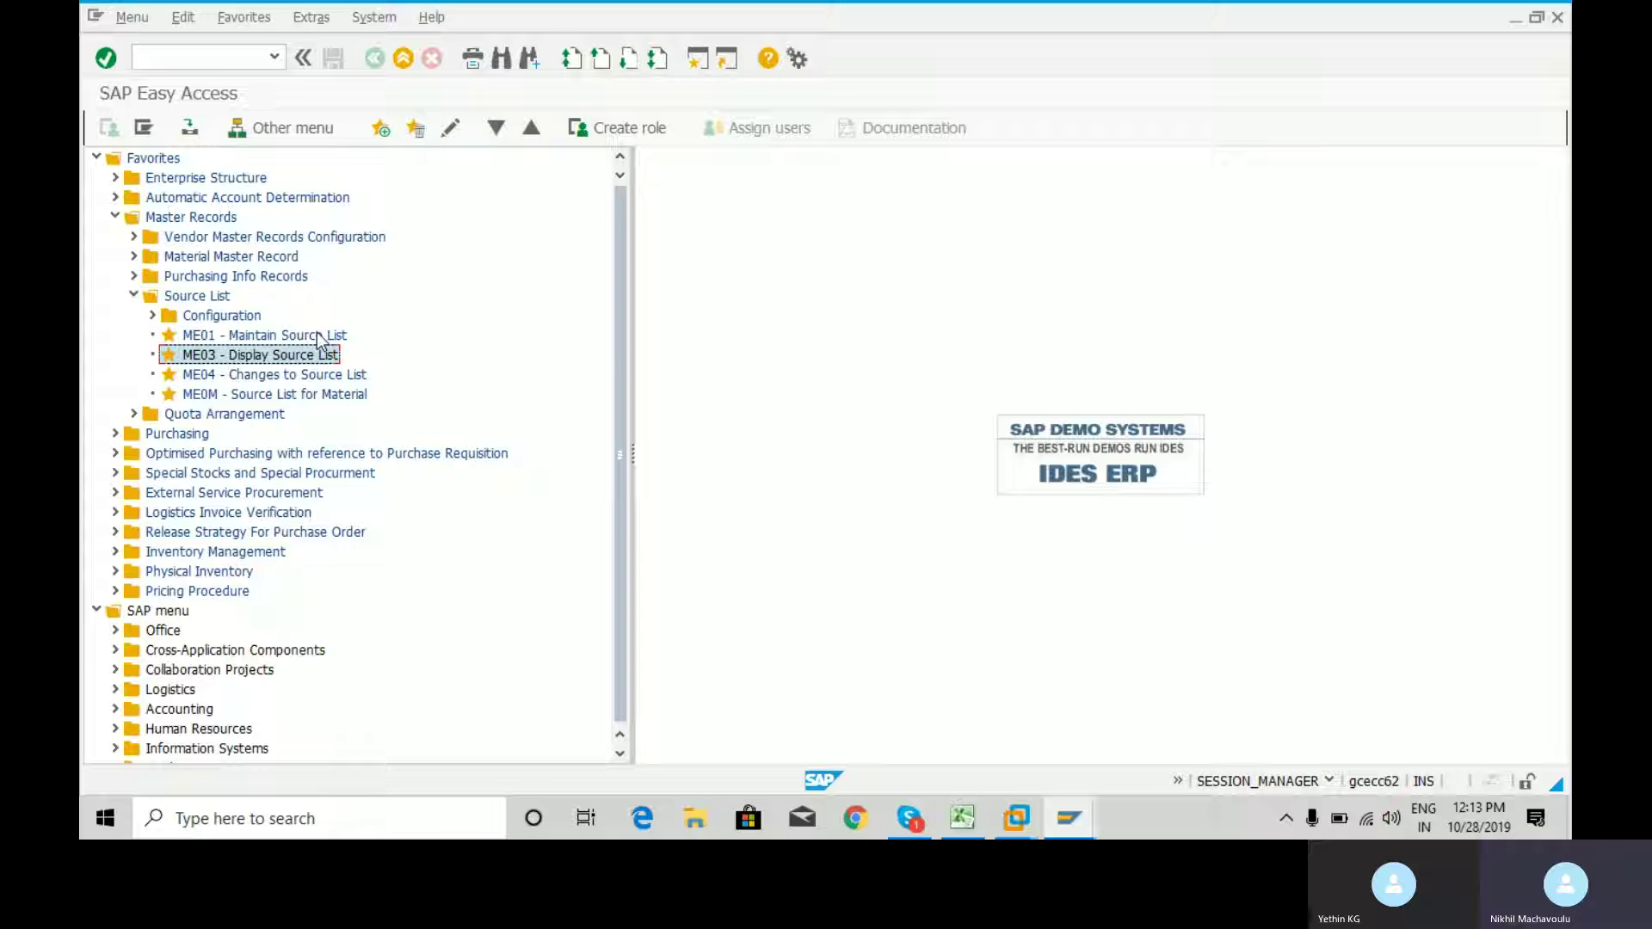
Open Maintain Source List (ME01) for material 300000001 in plant RCM1, continuing to the source list overview.
double_click(318, 335)
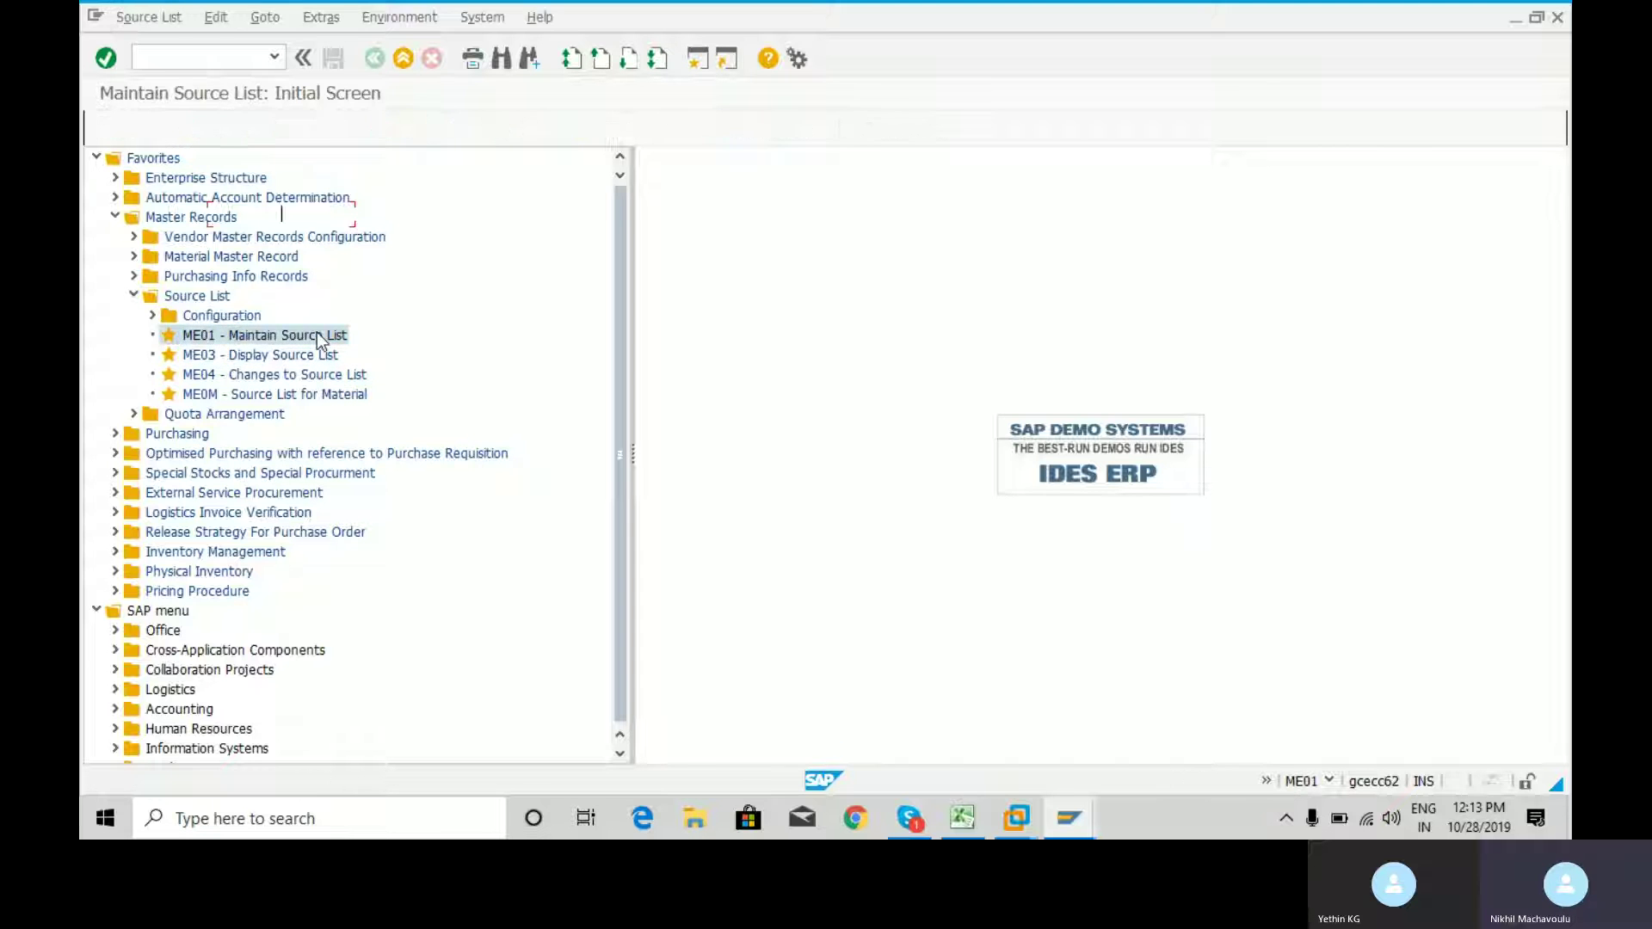
key("Return")
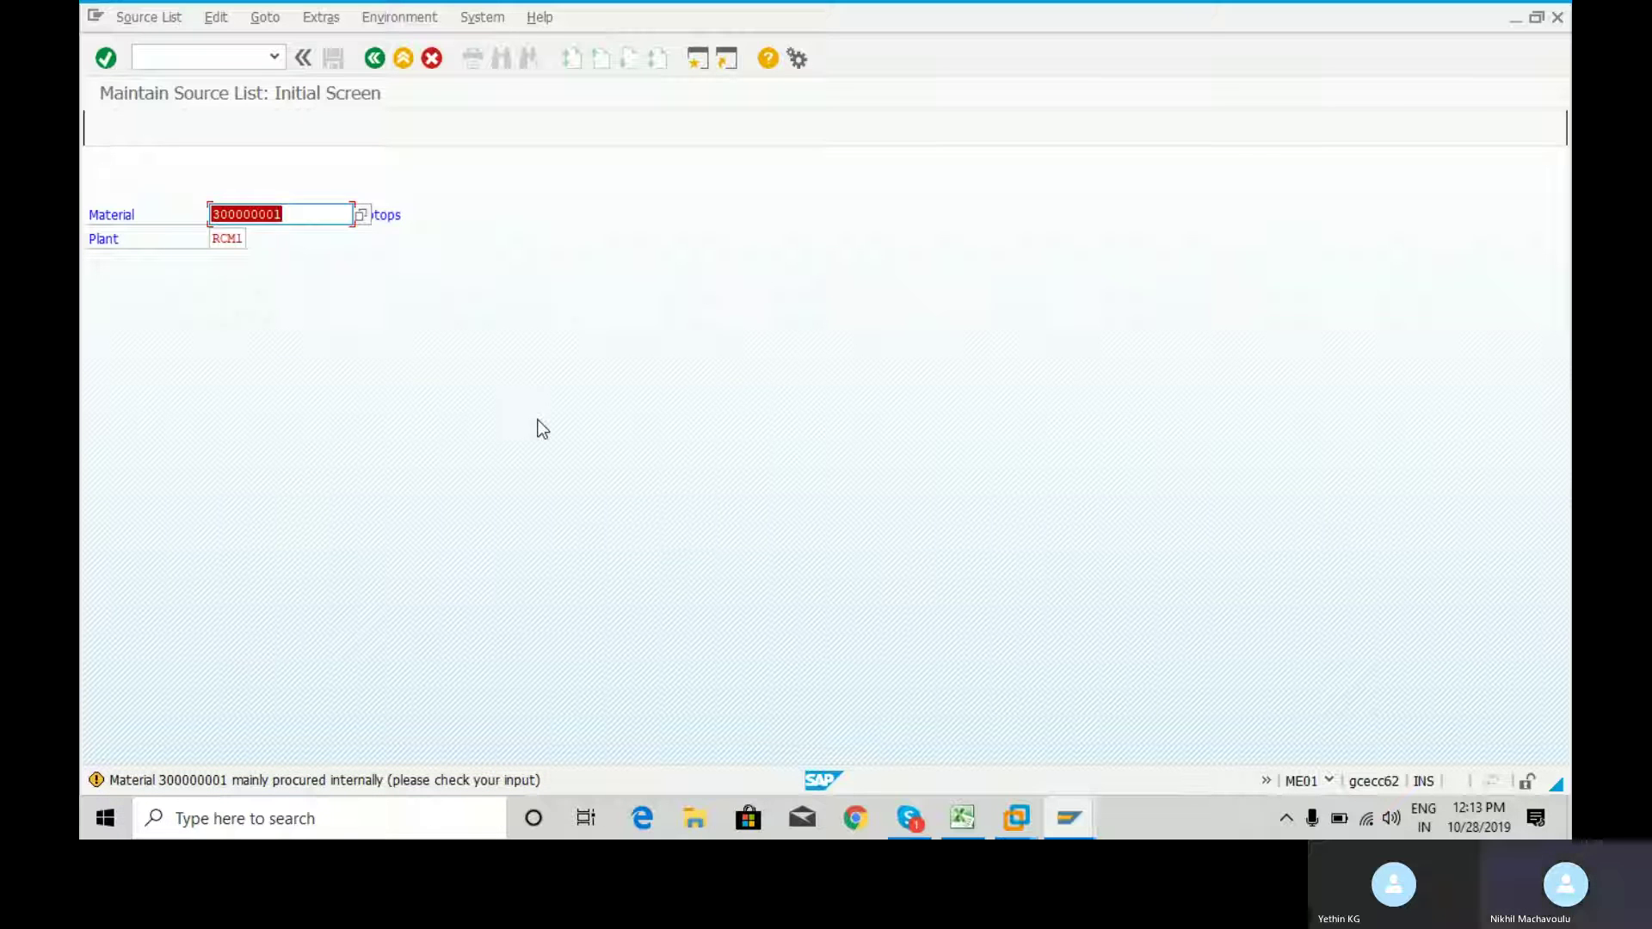
key("Return")
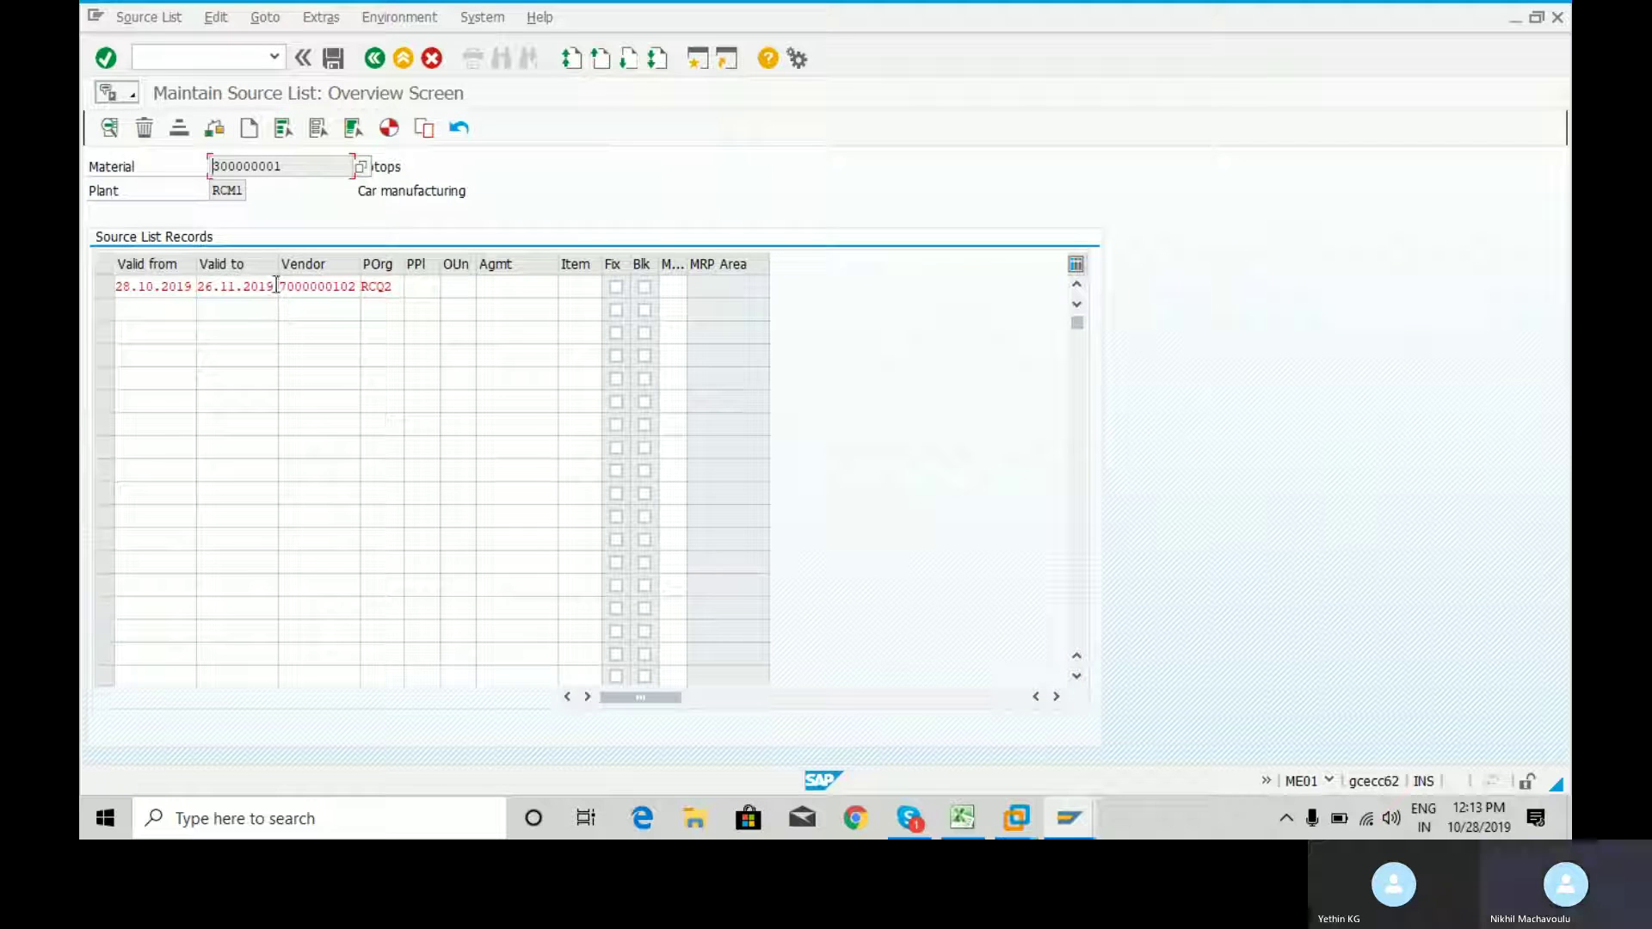
Clear the Valid to date of the existing source list record and set it to 28.11.2019 from the calendar.
left_click(274, 287)
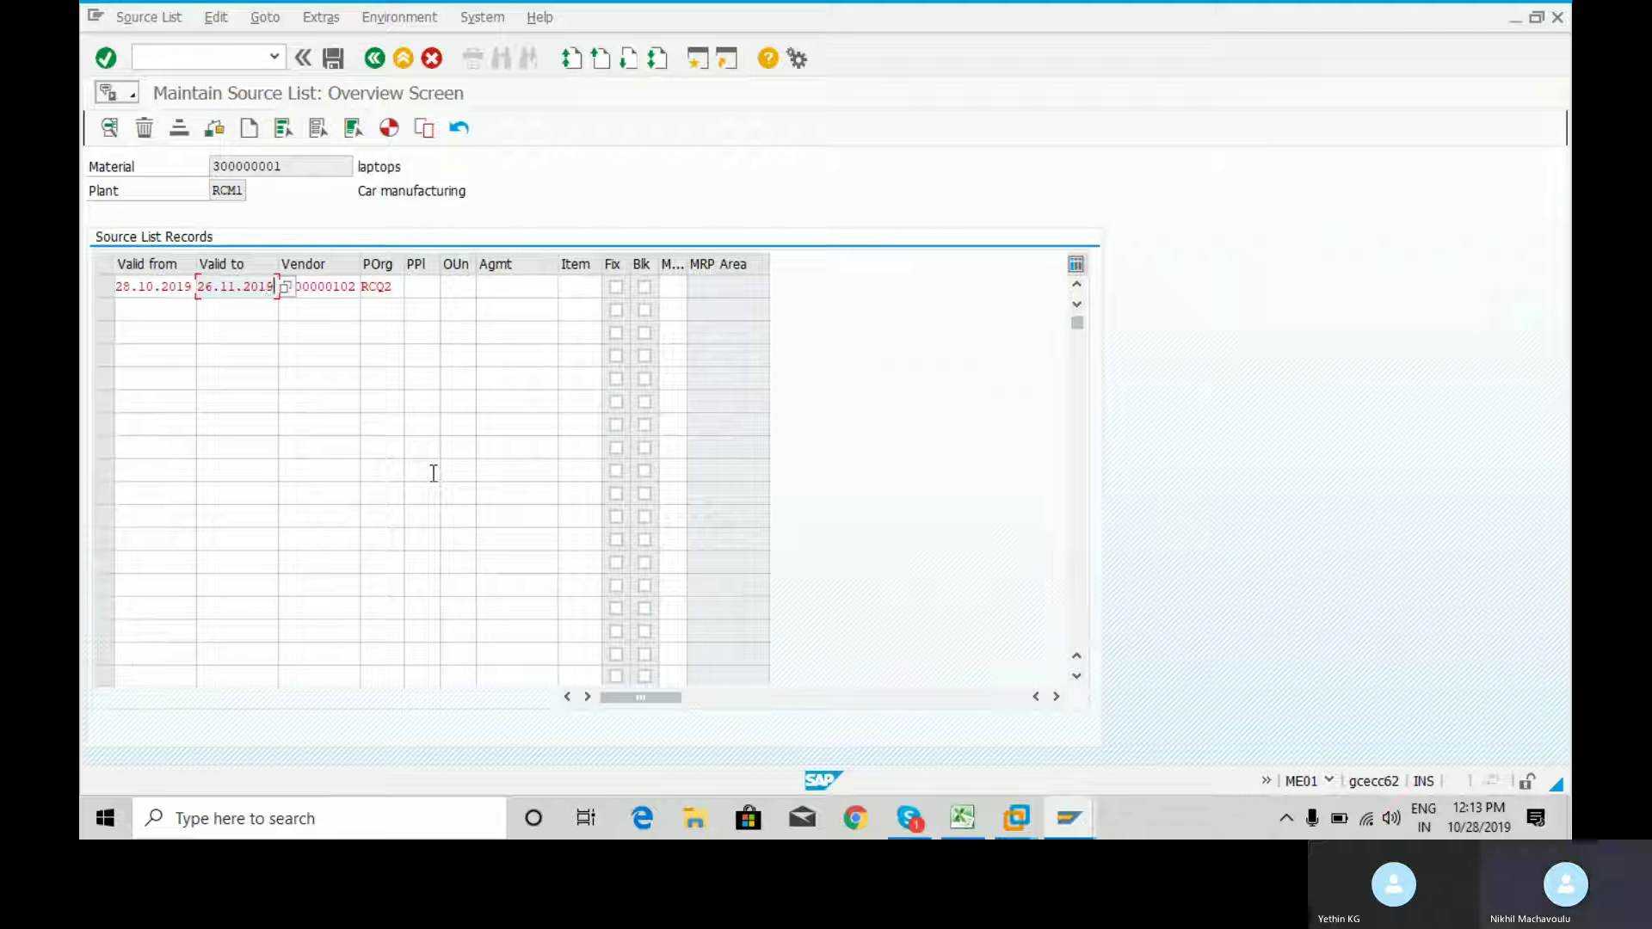
key("BackSpace")
key("BackSpace")
key("BackSpace")
key("BackSpace")
key("BackSpace")
key("BackSpace")
key("BackSpace")
key("BackSpace")
key("BackSpace")
key("BackSpace")
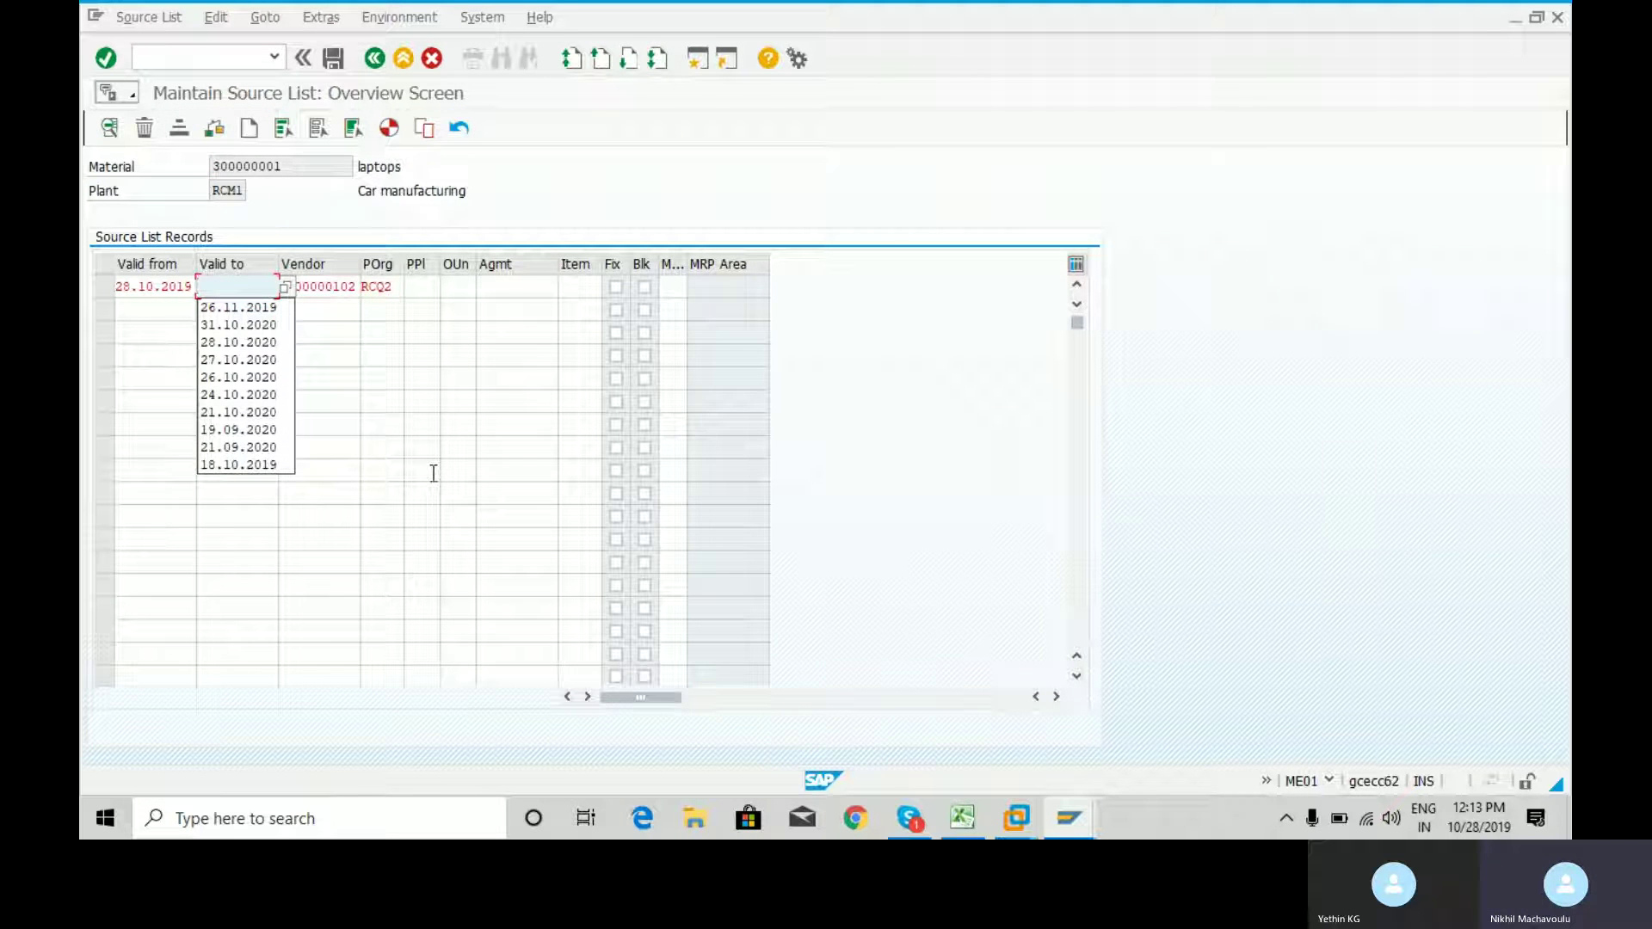
left_click(287, 287)
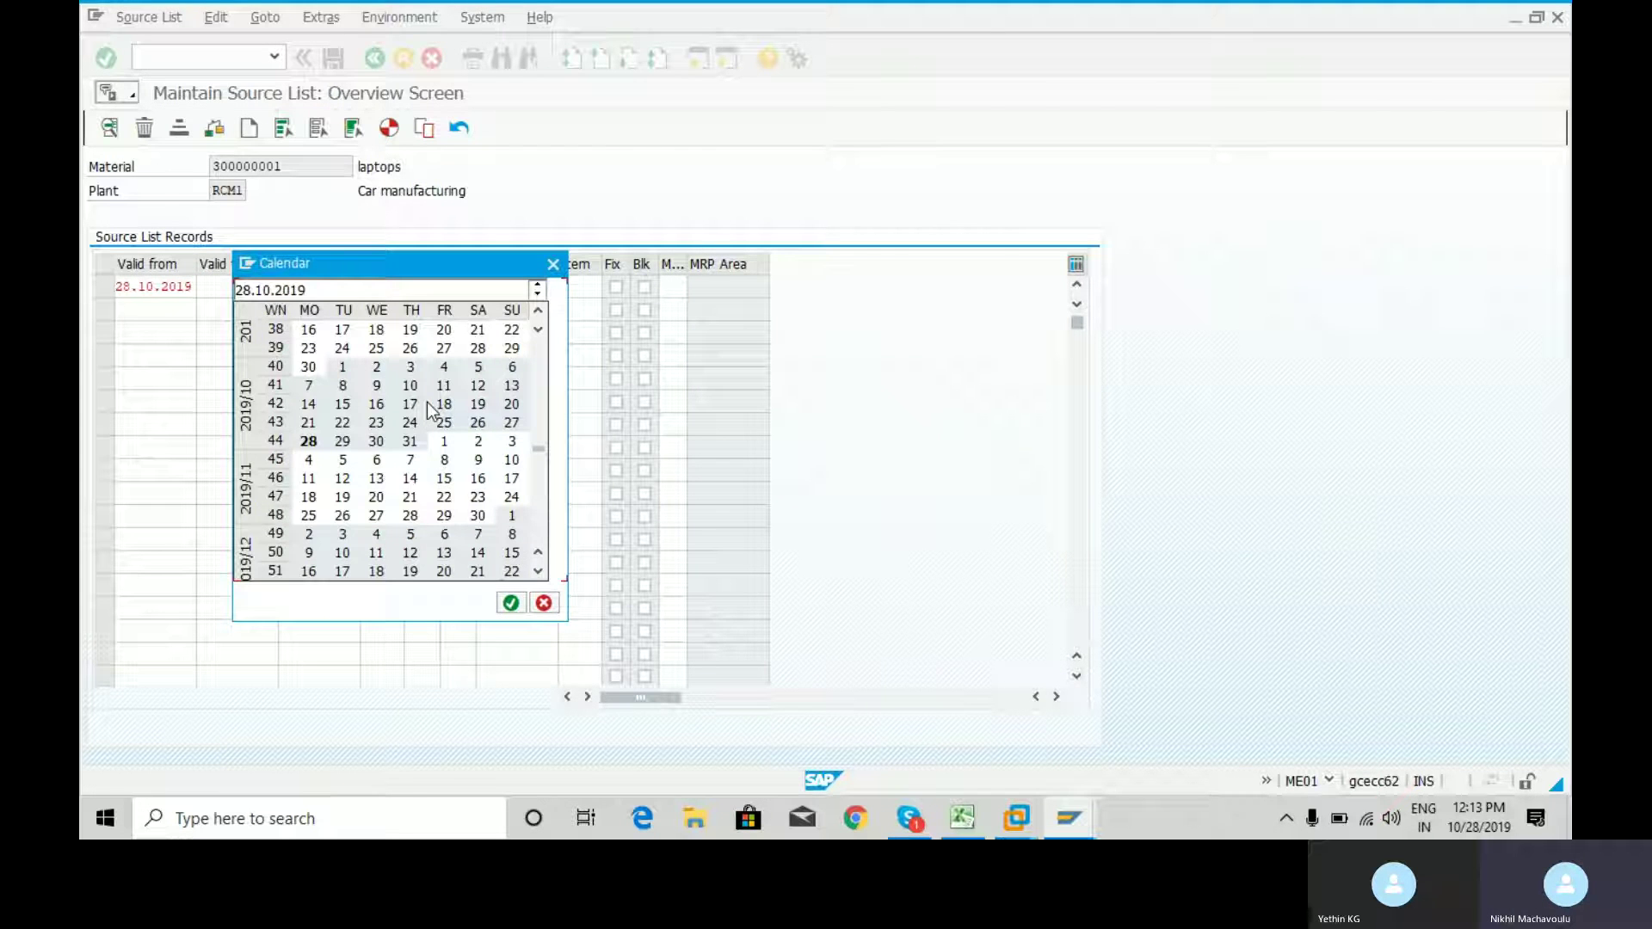
double_click(411, 516)
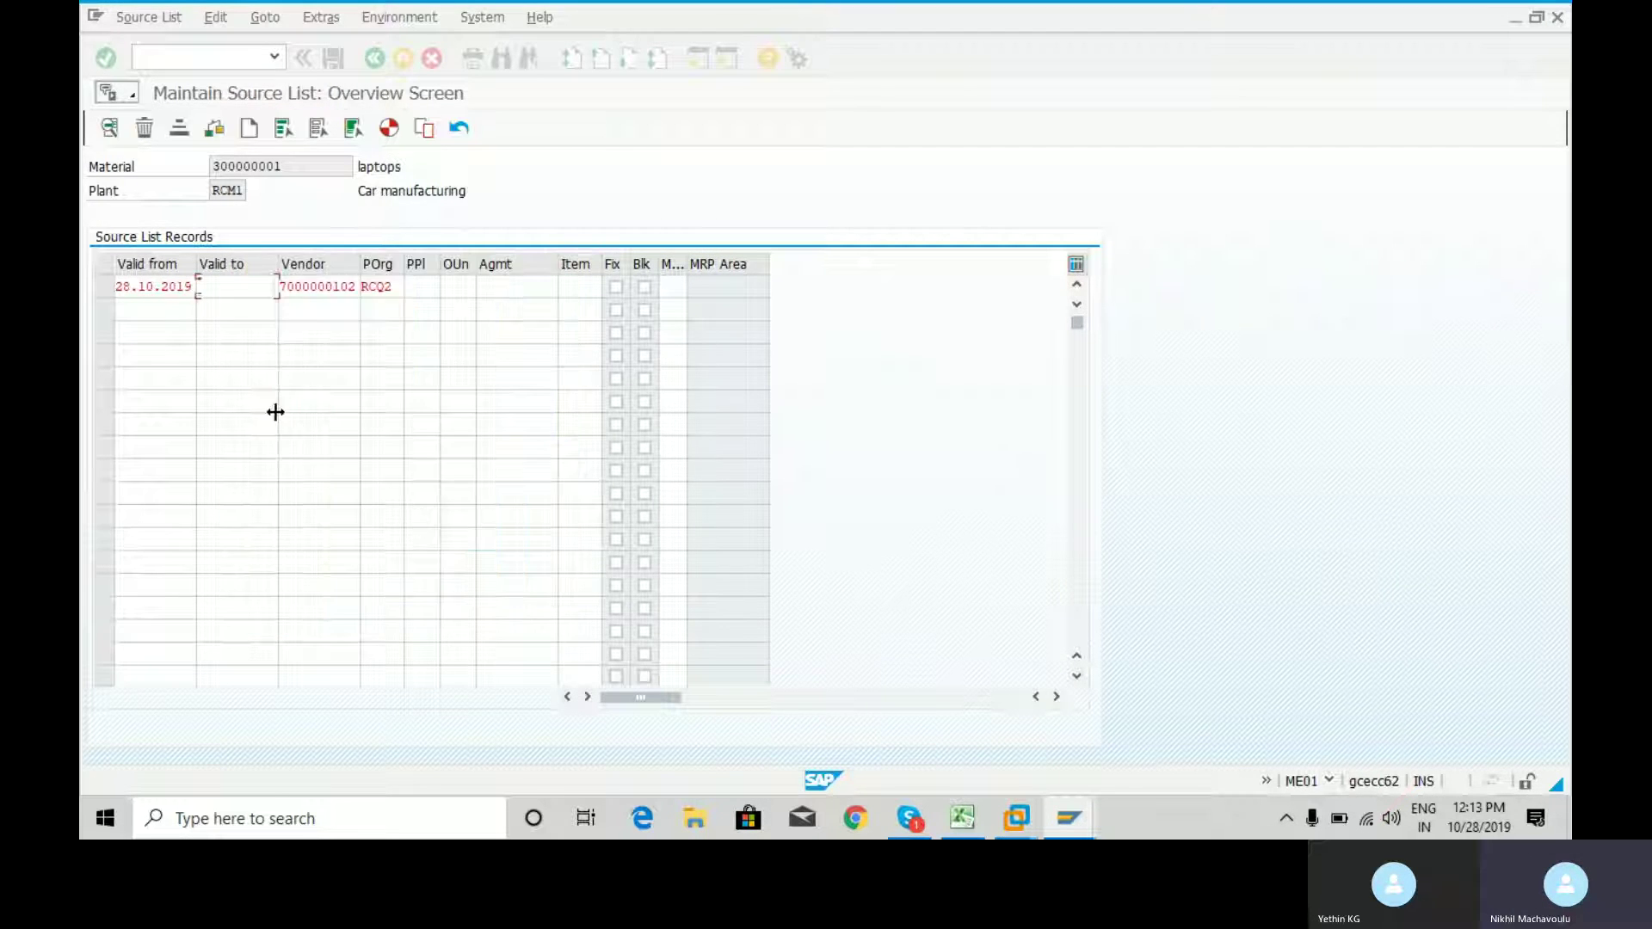
Accept the date from the calendar, save the changed source list record and return to SAP Easy Access with /n.
key("Return")
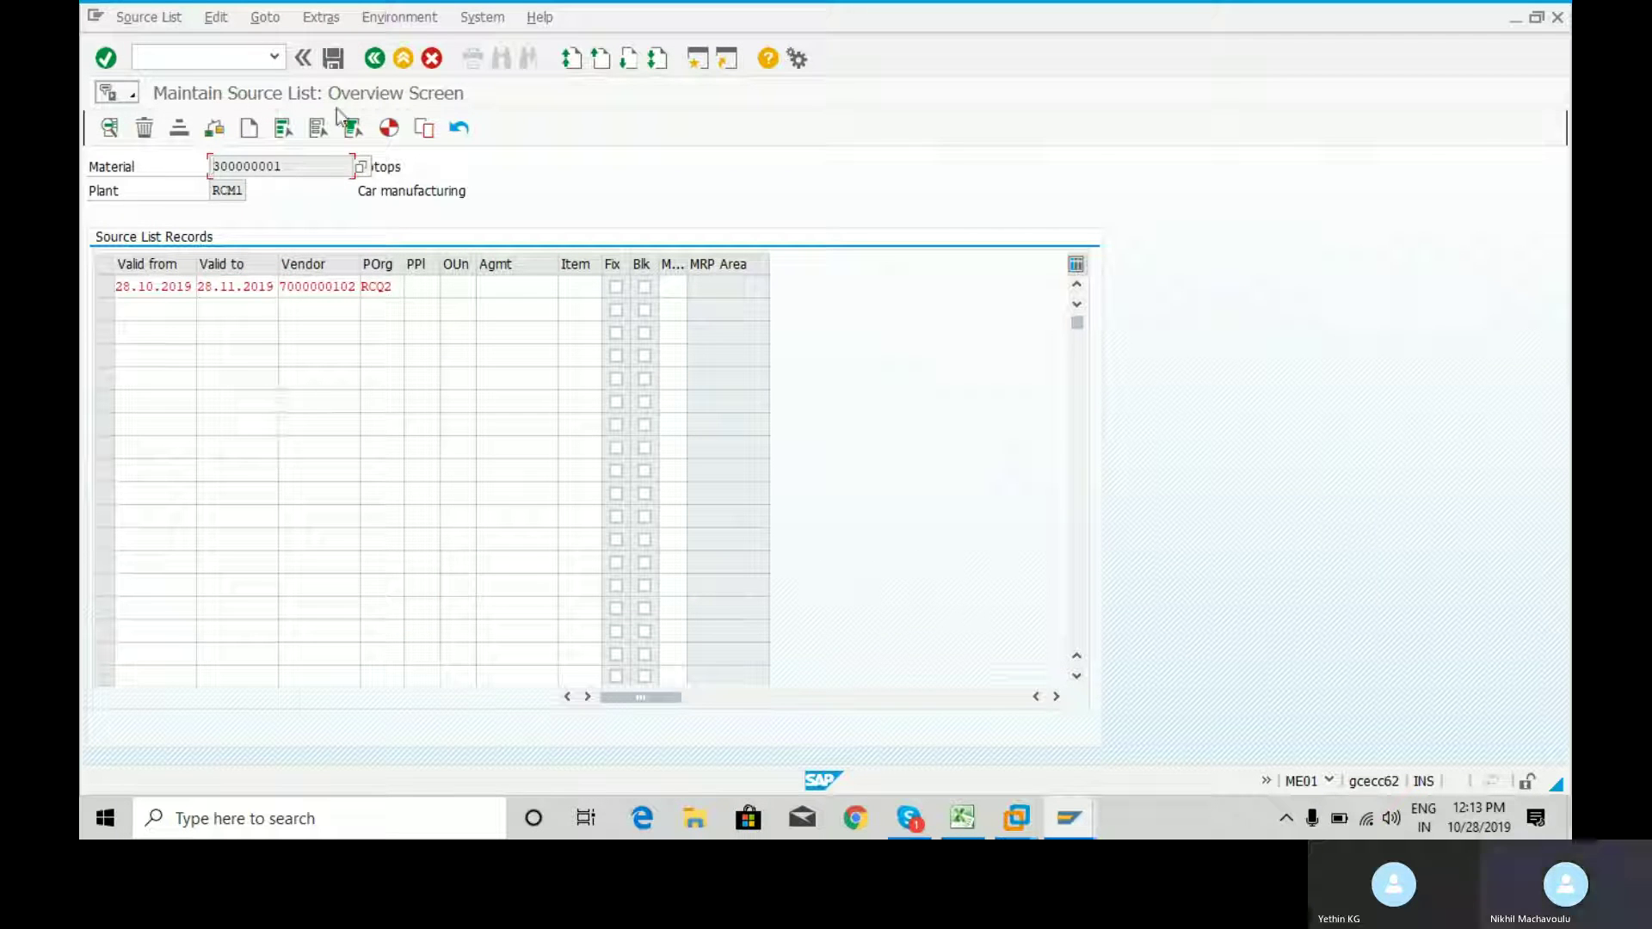
left_click(337, 62)
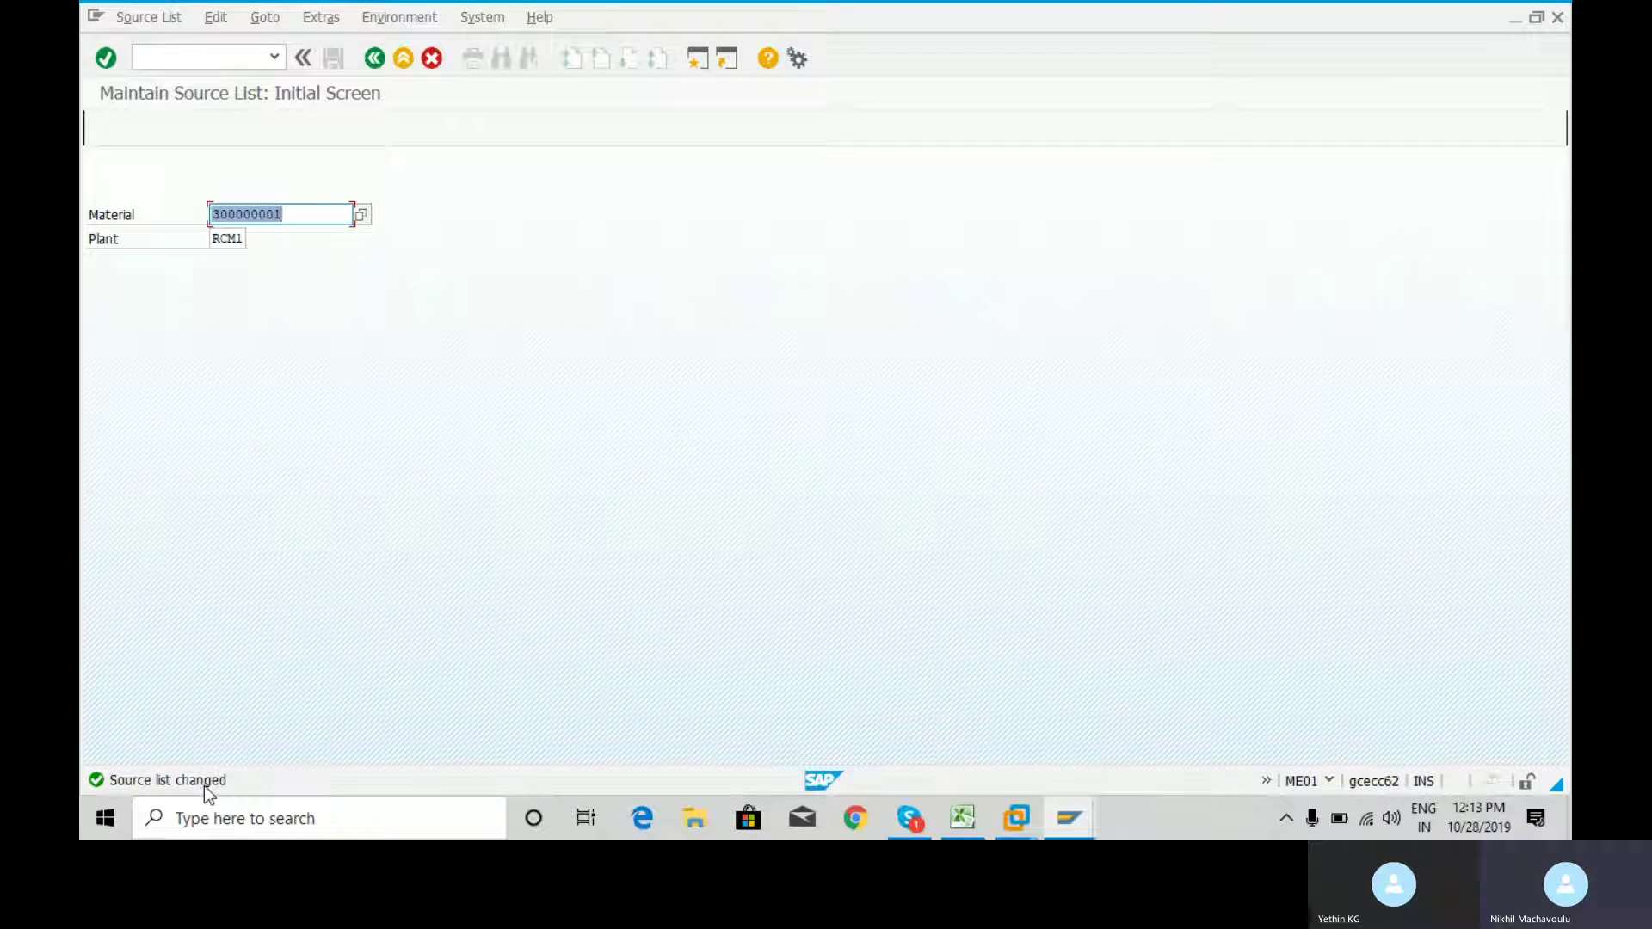
left_click(214, 54)
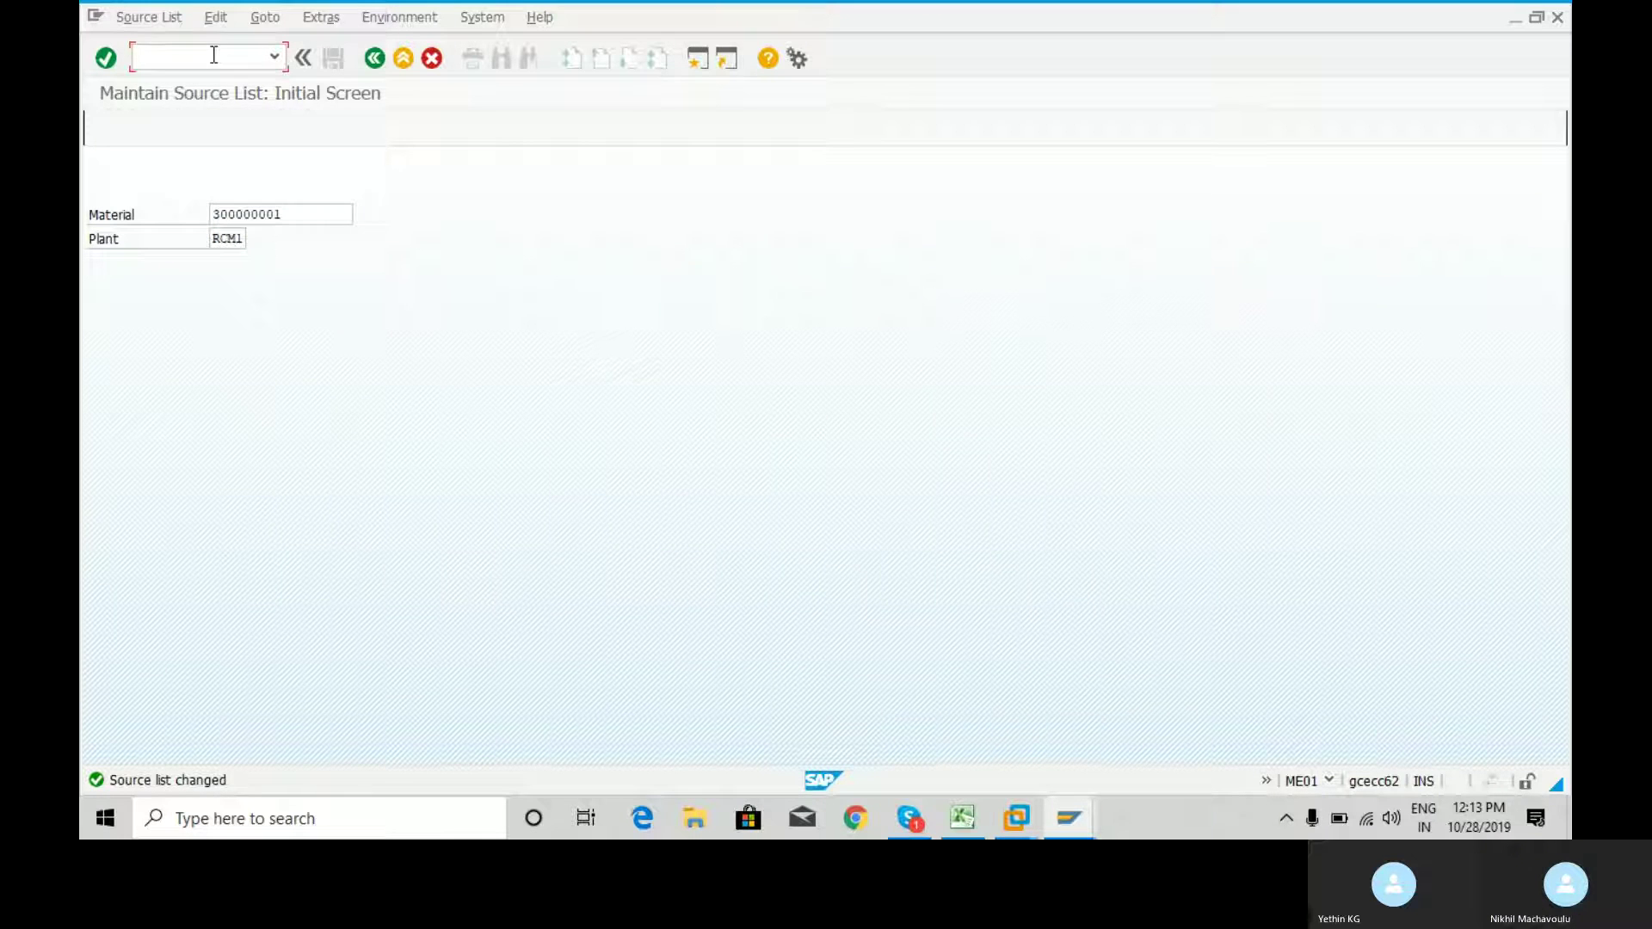
type("/n")
key("Return")
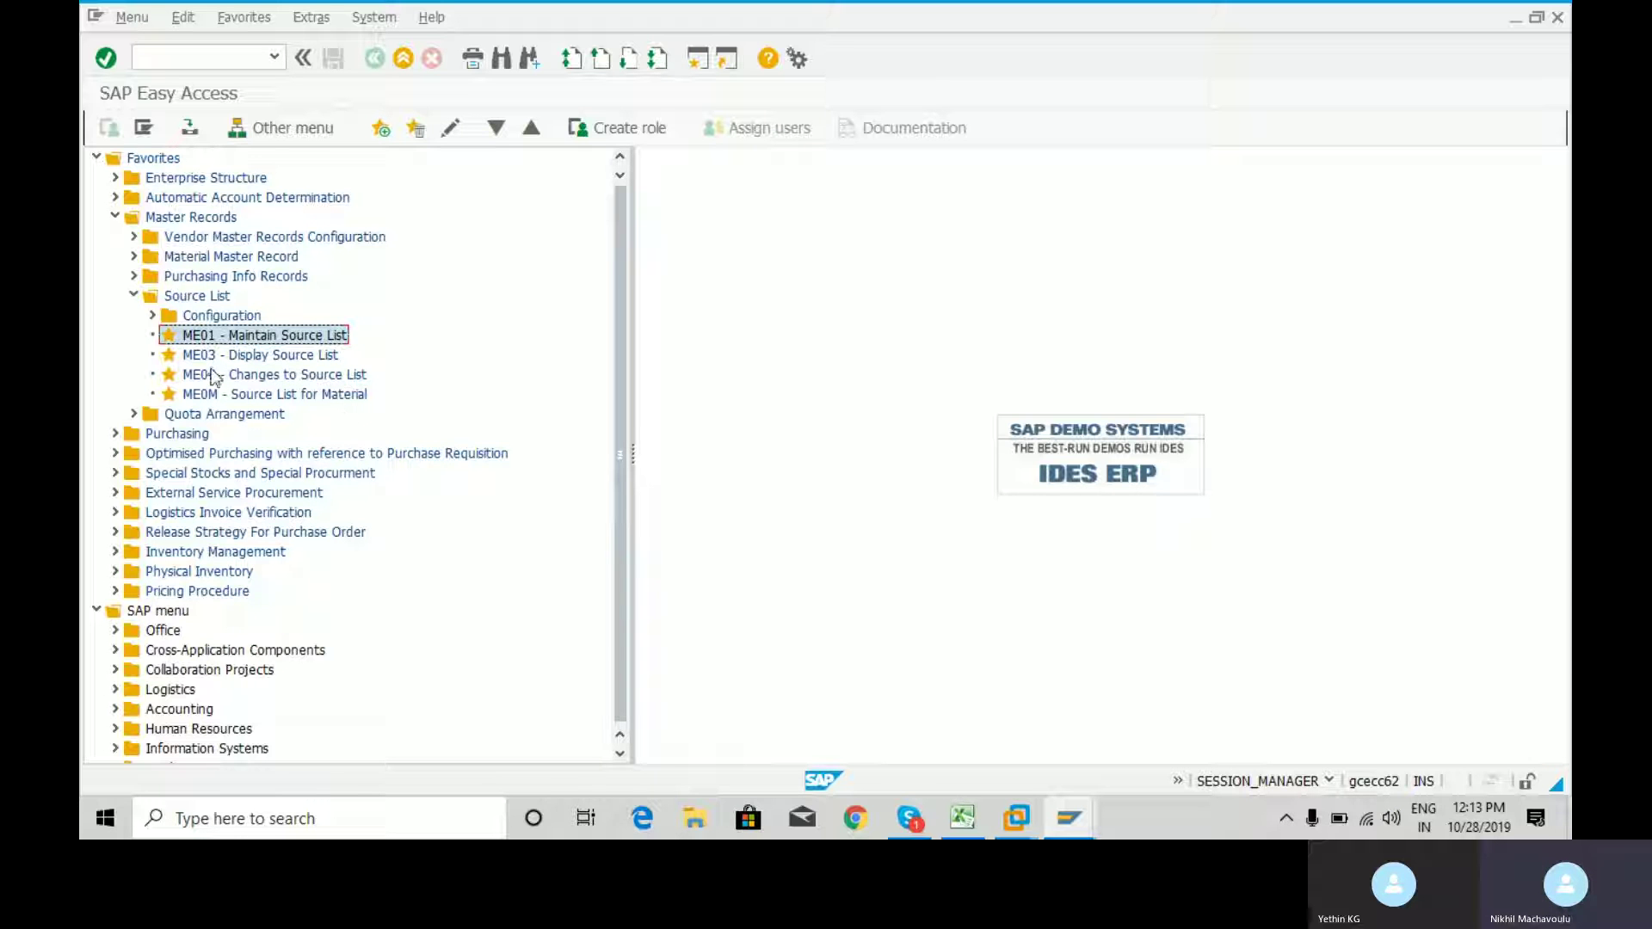
Open Changes to Source List (ME04) and run it for material 300000001 in plant RCM1.
left_click(241, 382)
double_click(243, 378)
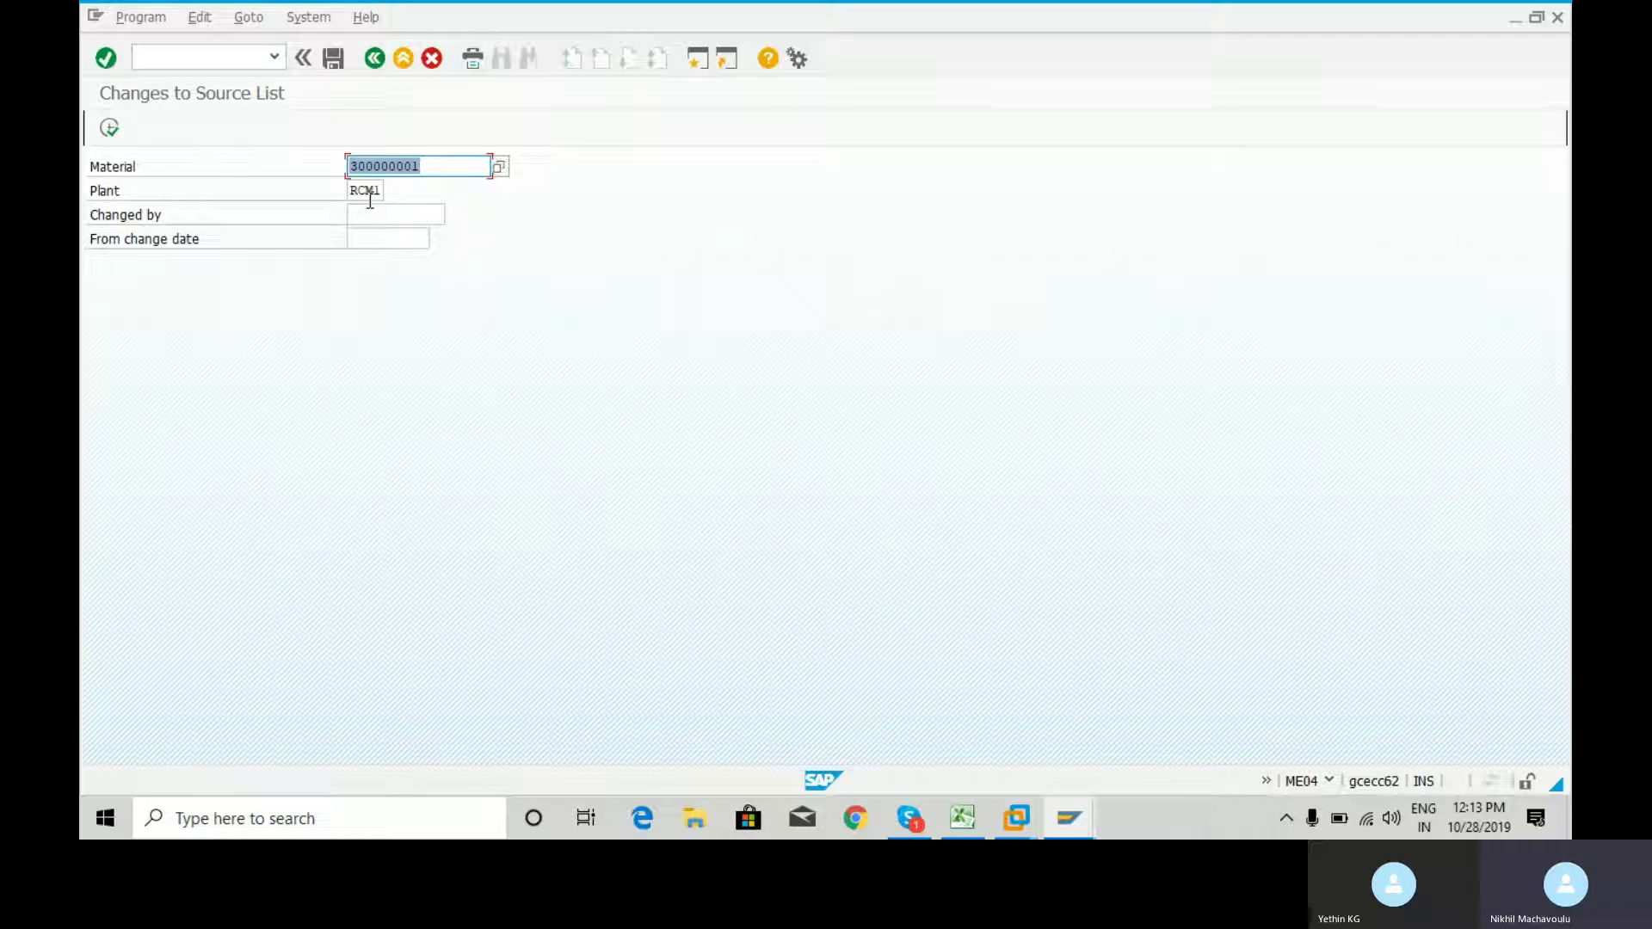
left_click(109, 128)
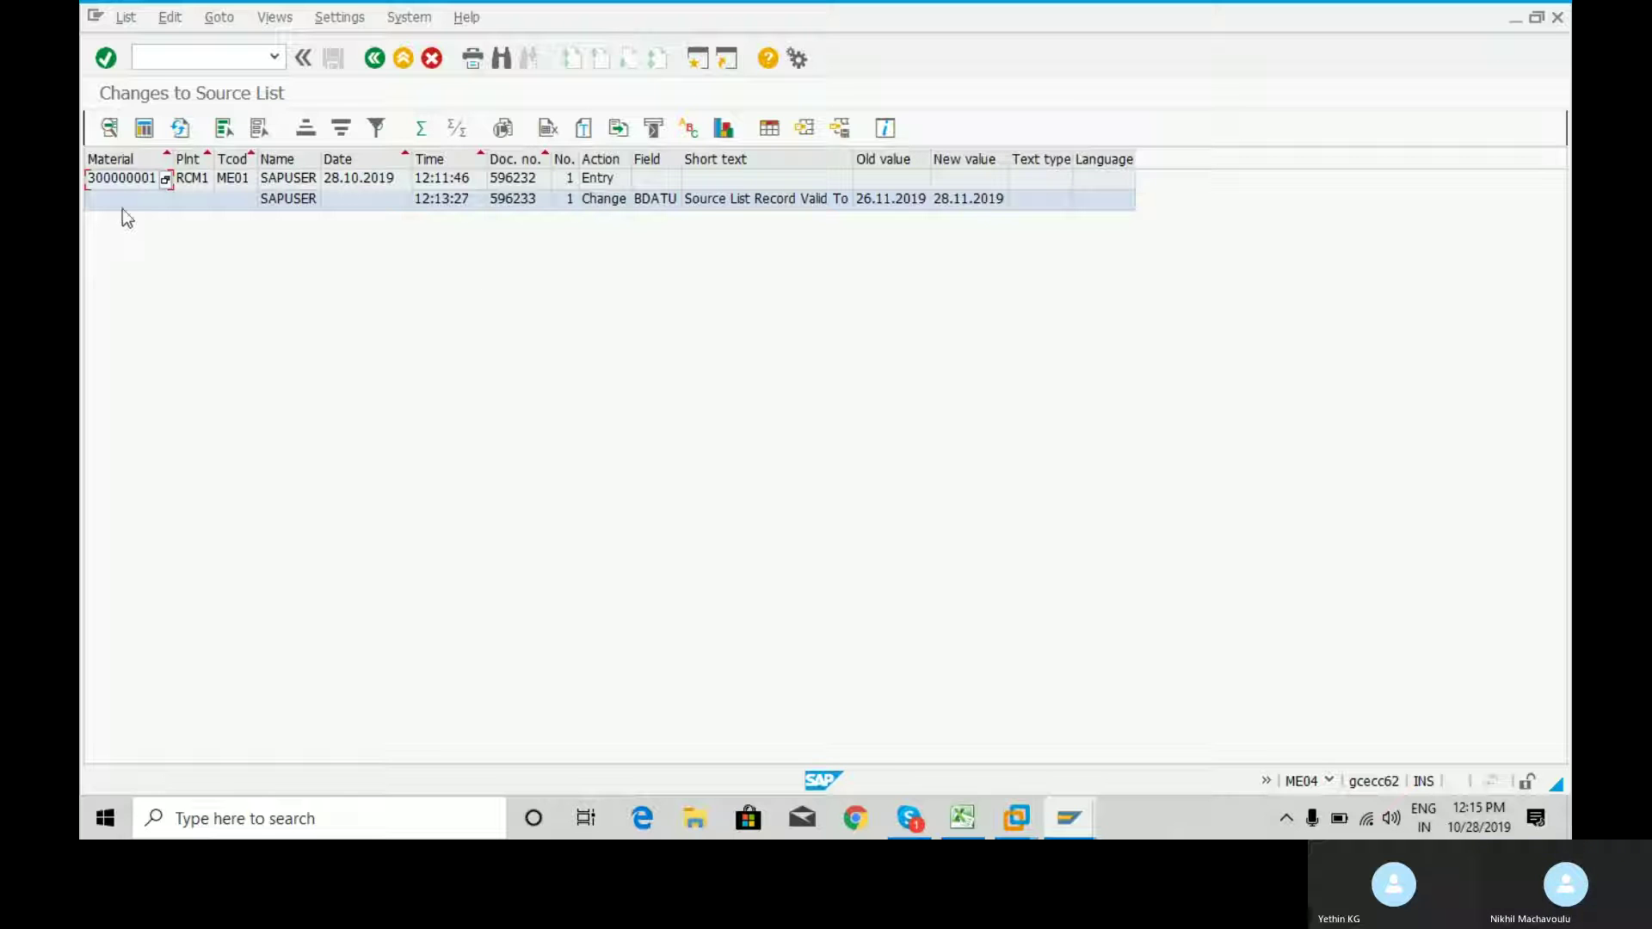
View the details of the Entry line and then the Change line in the source list change log, closing each details window.
left_click(125, 182)
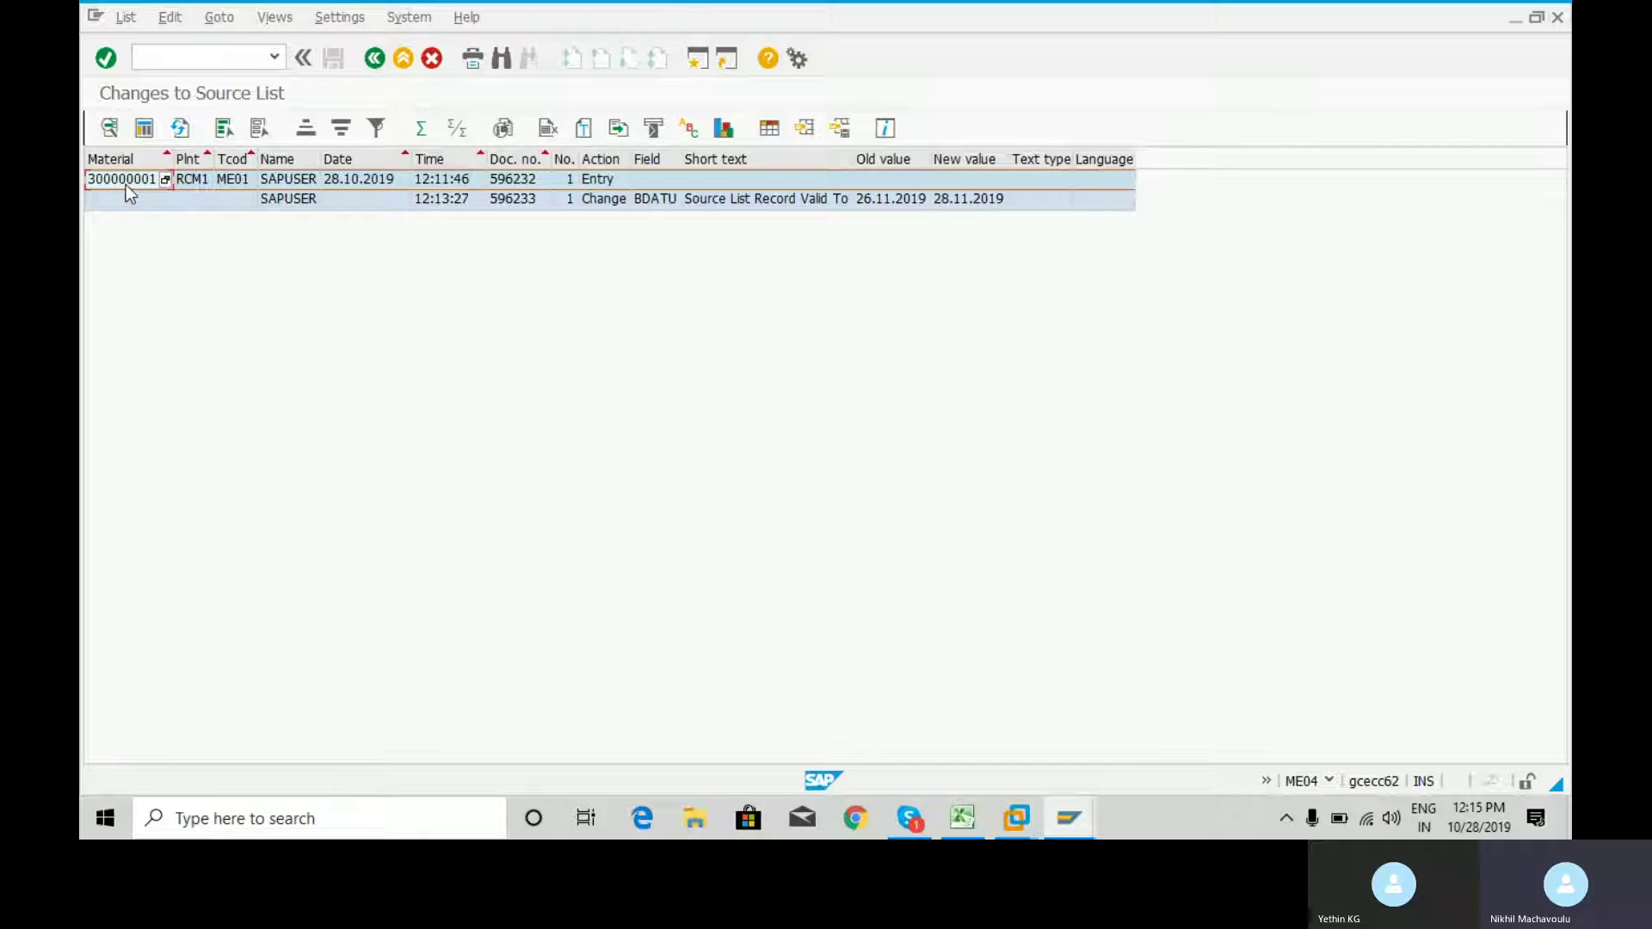
left_click(110, 129)
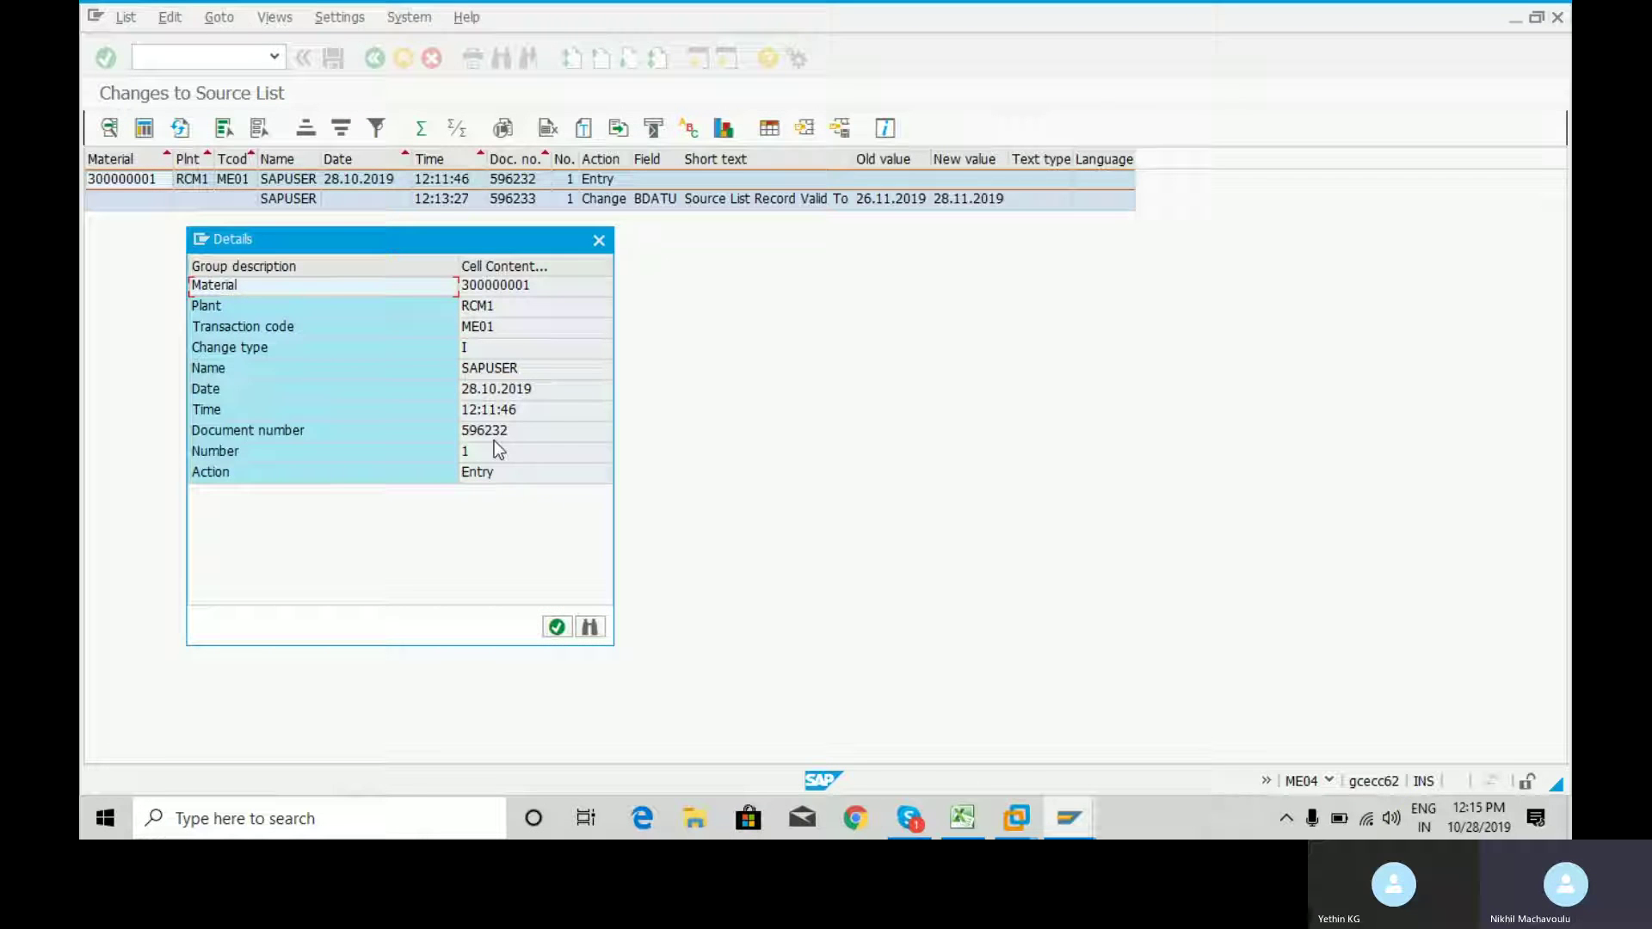
left_click(605, 244)
left_click(280, 205)
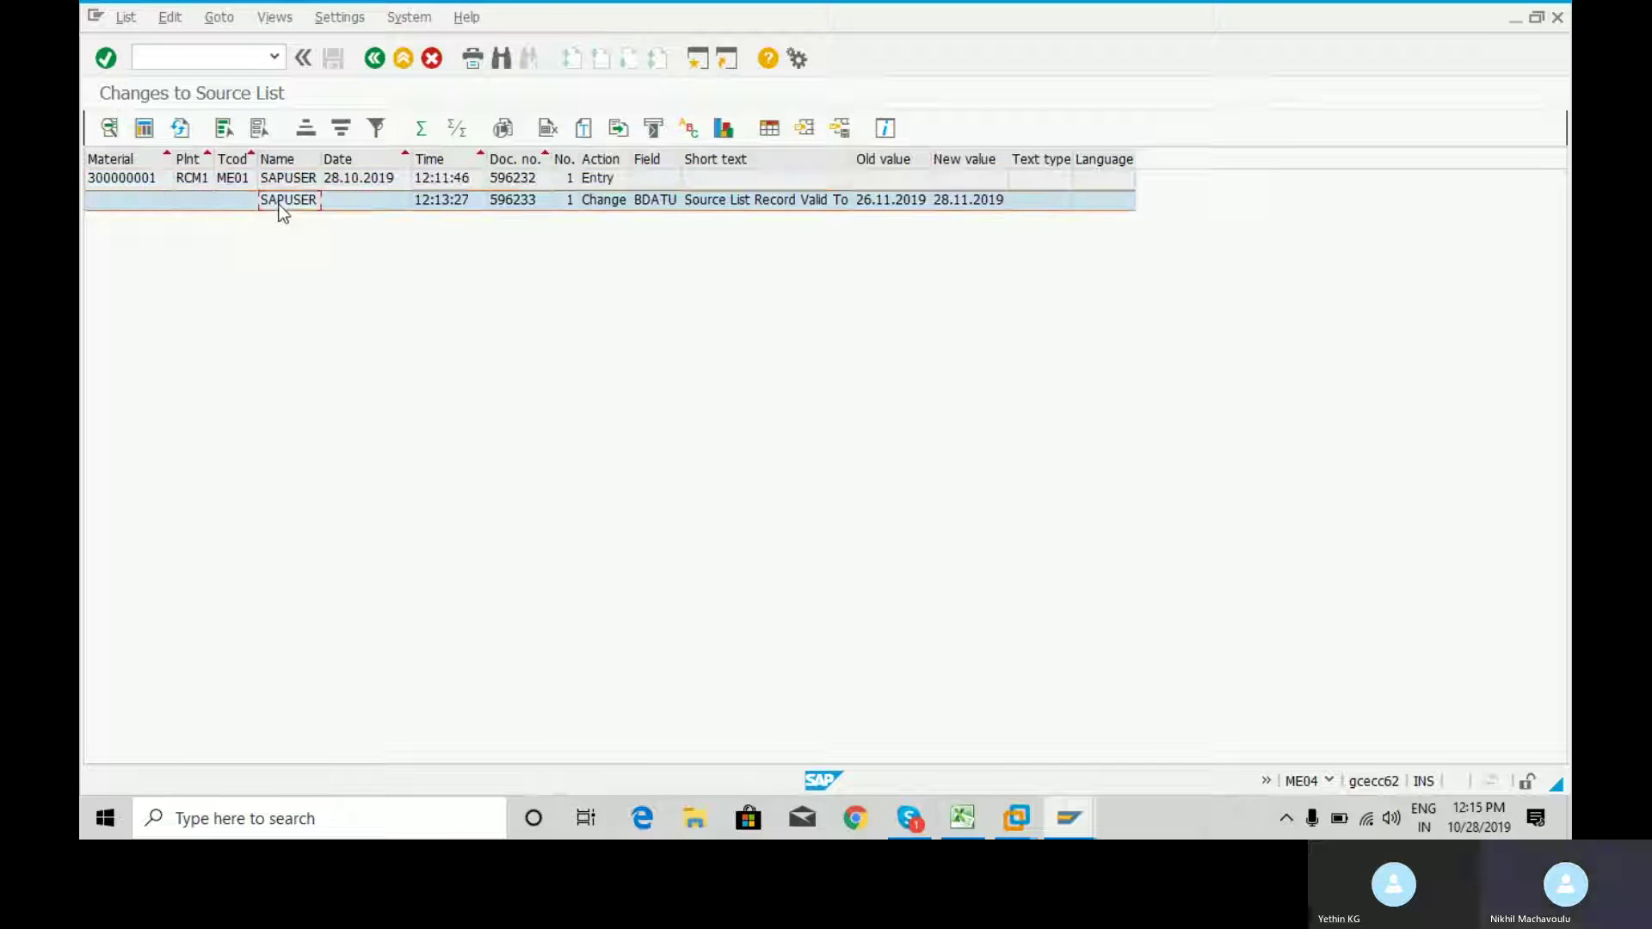
left_click(111, 129)
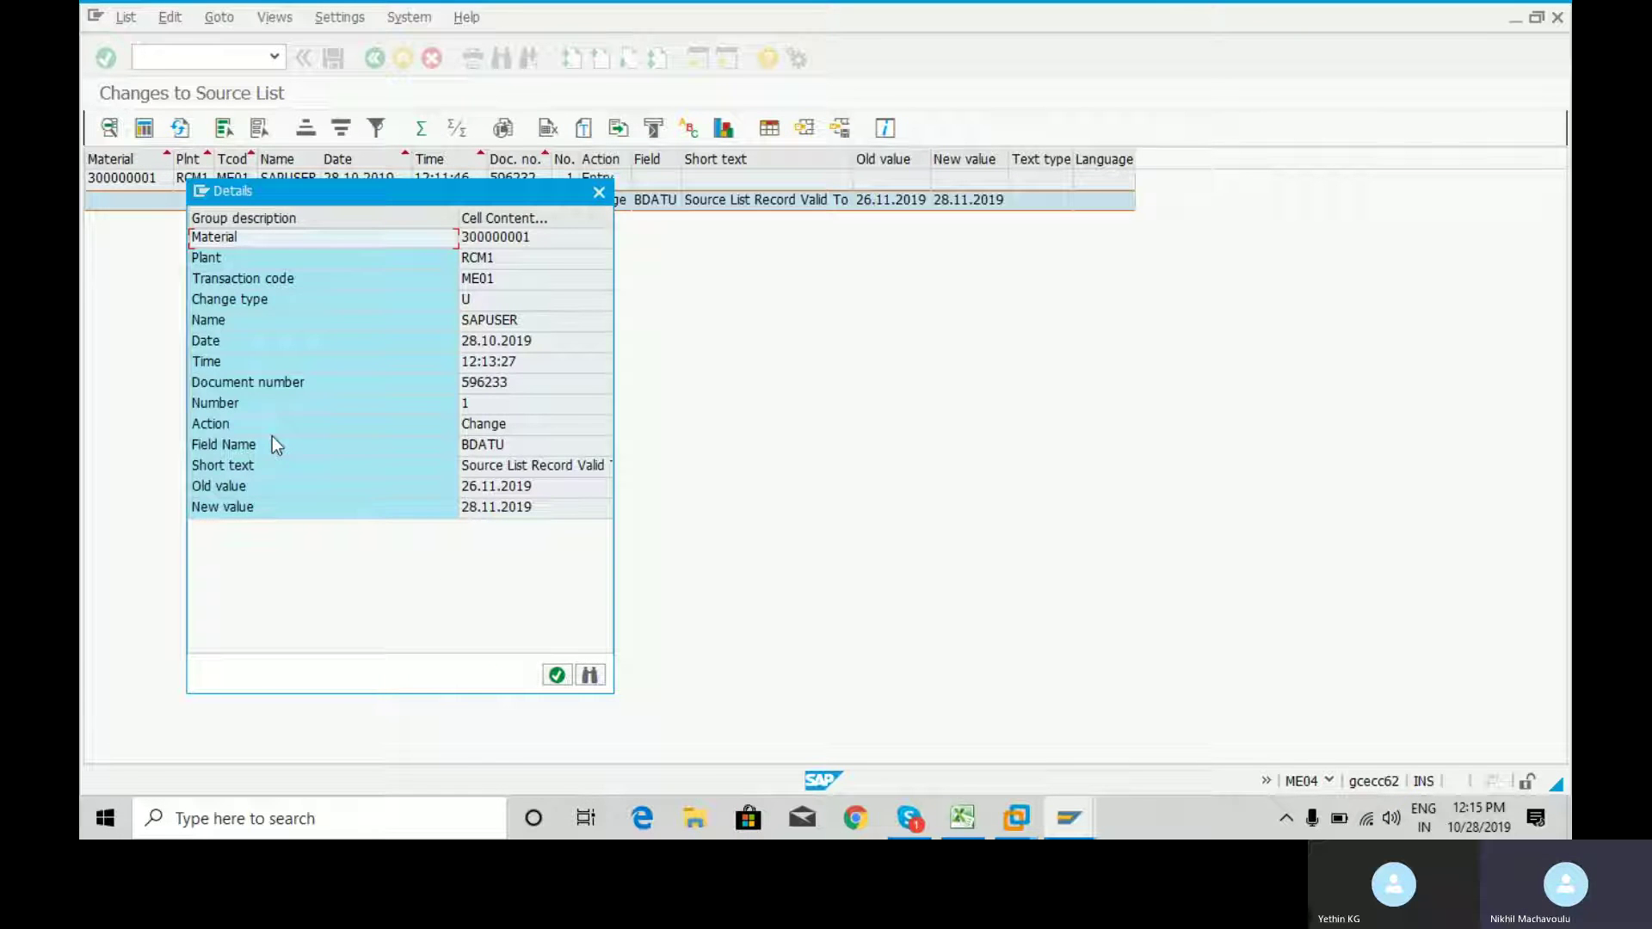
left_click(598, 192)
Leave the change log with /n and open Source List for Material (ME0M).
left_click(188, 57)
type("/n")
key("Return")
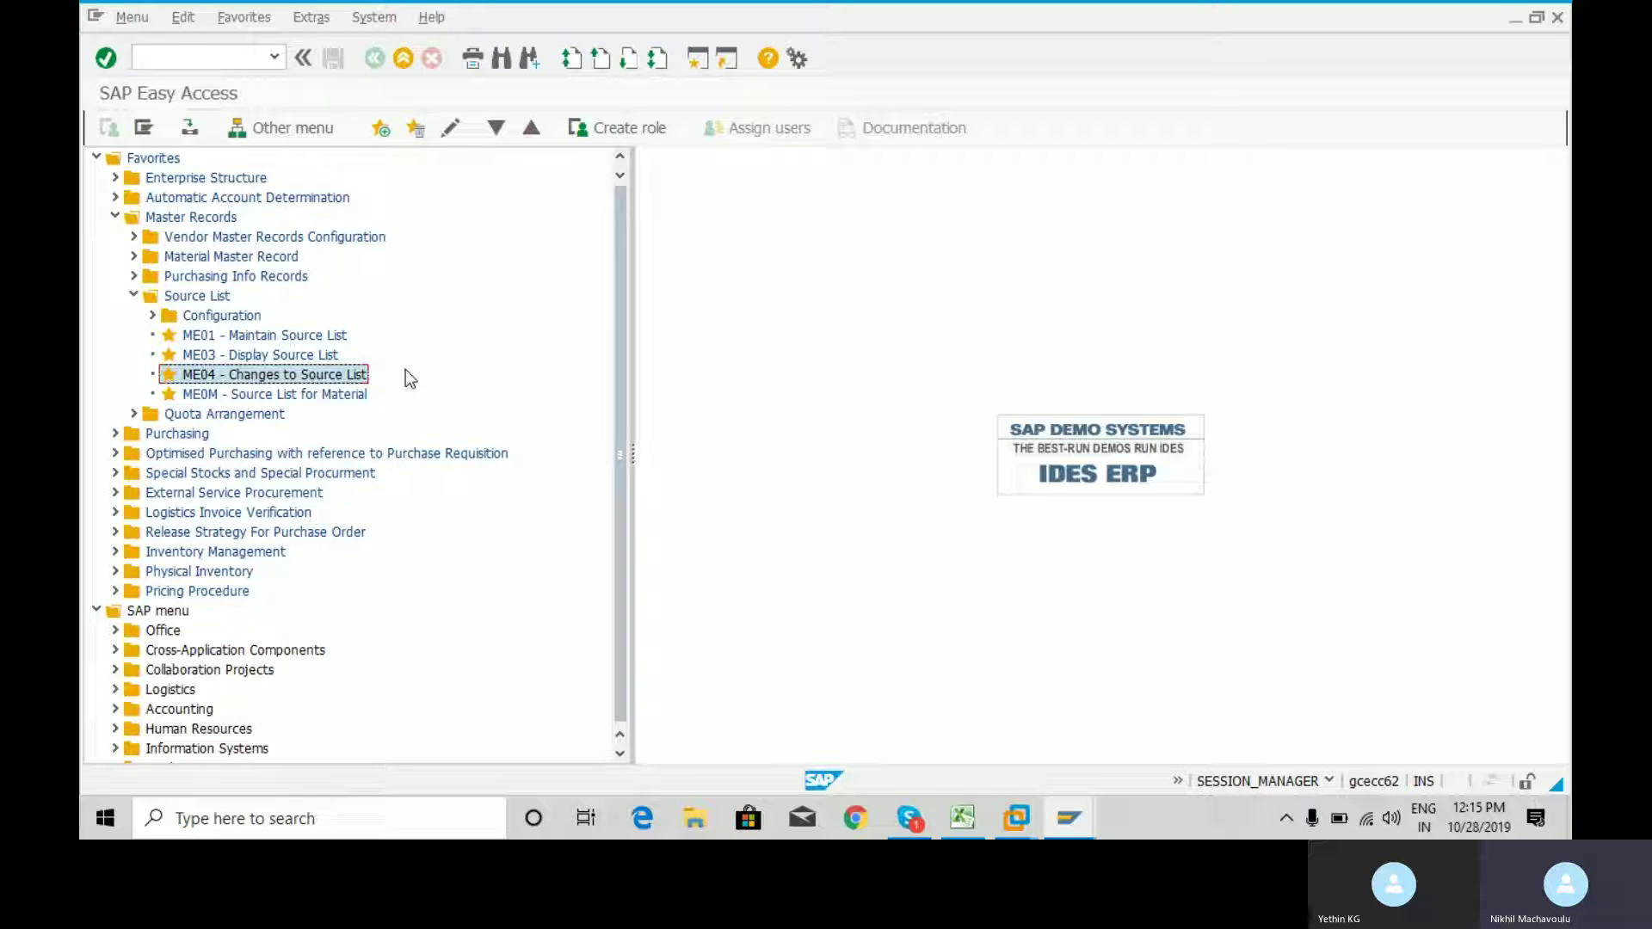
double_click(341, 395)
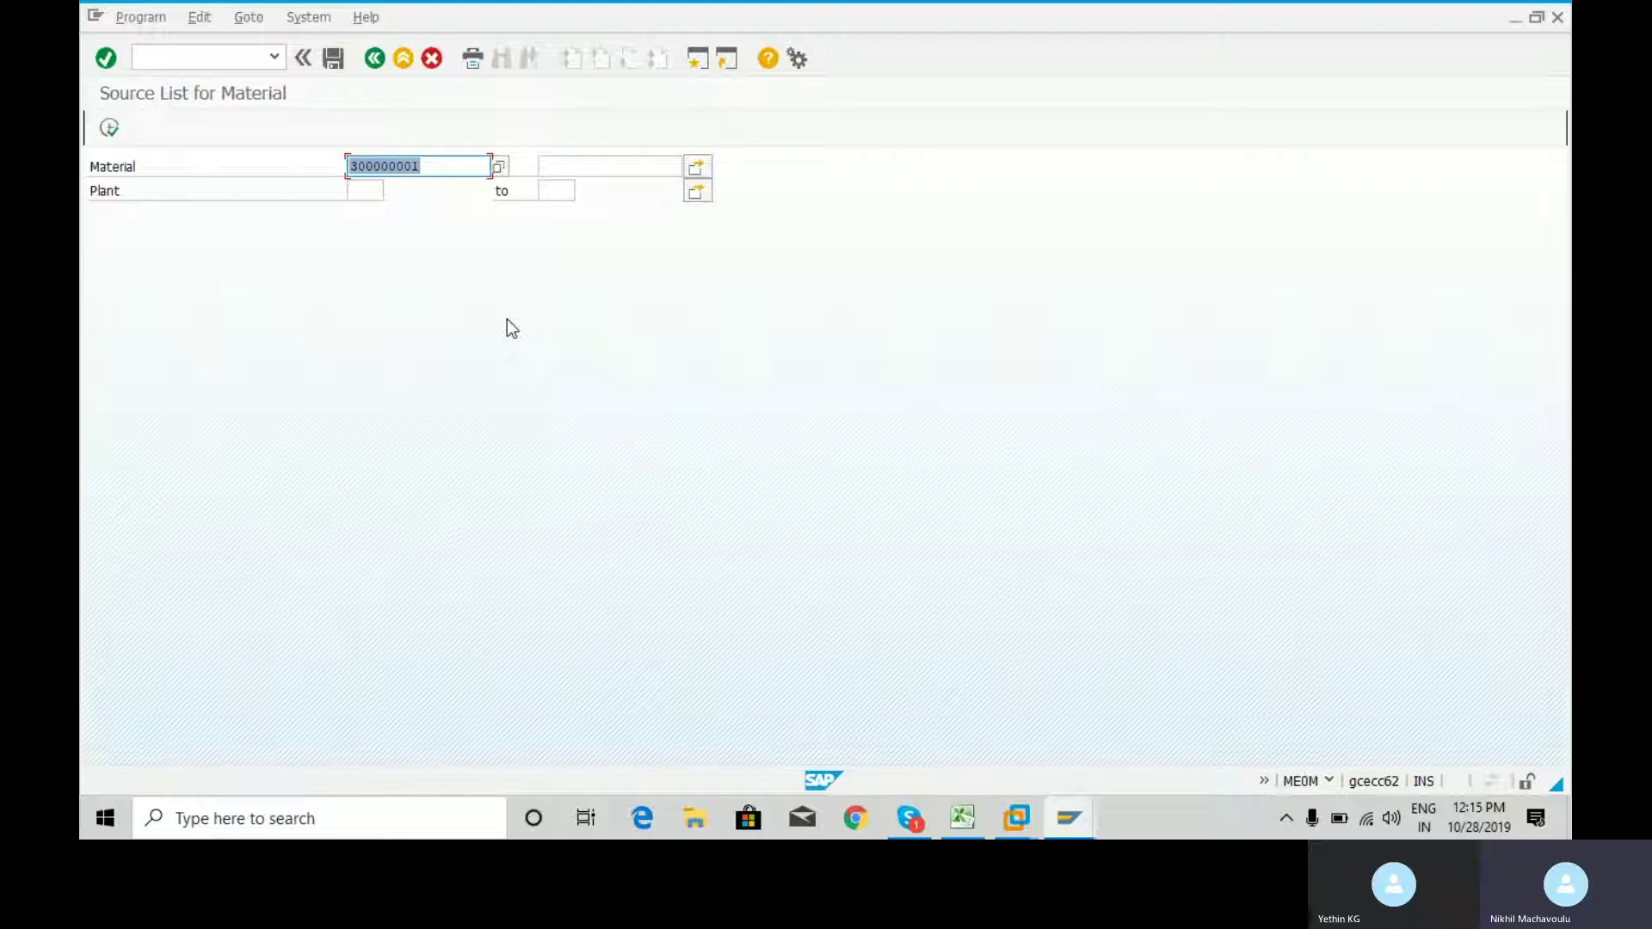
left_click(366, 197)
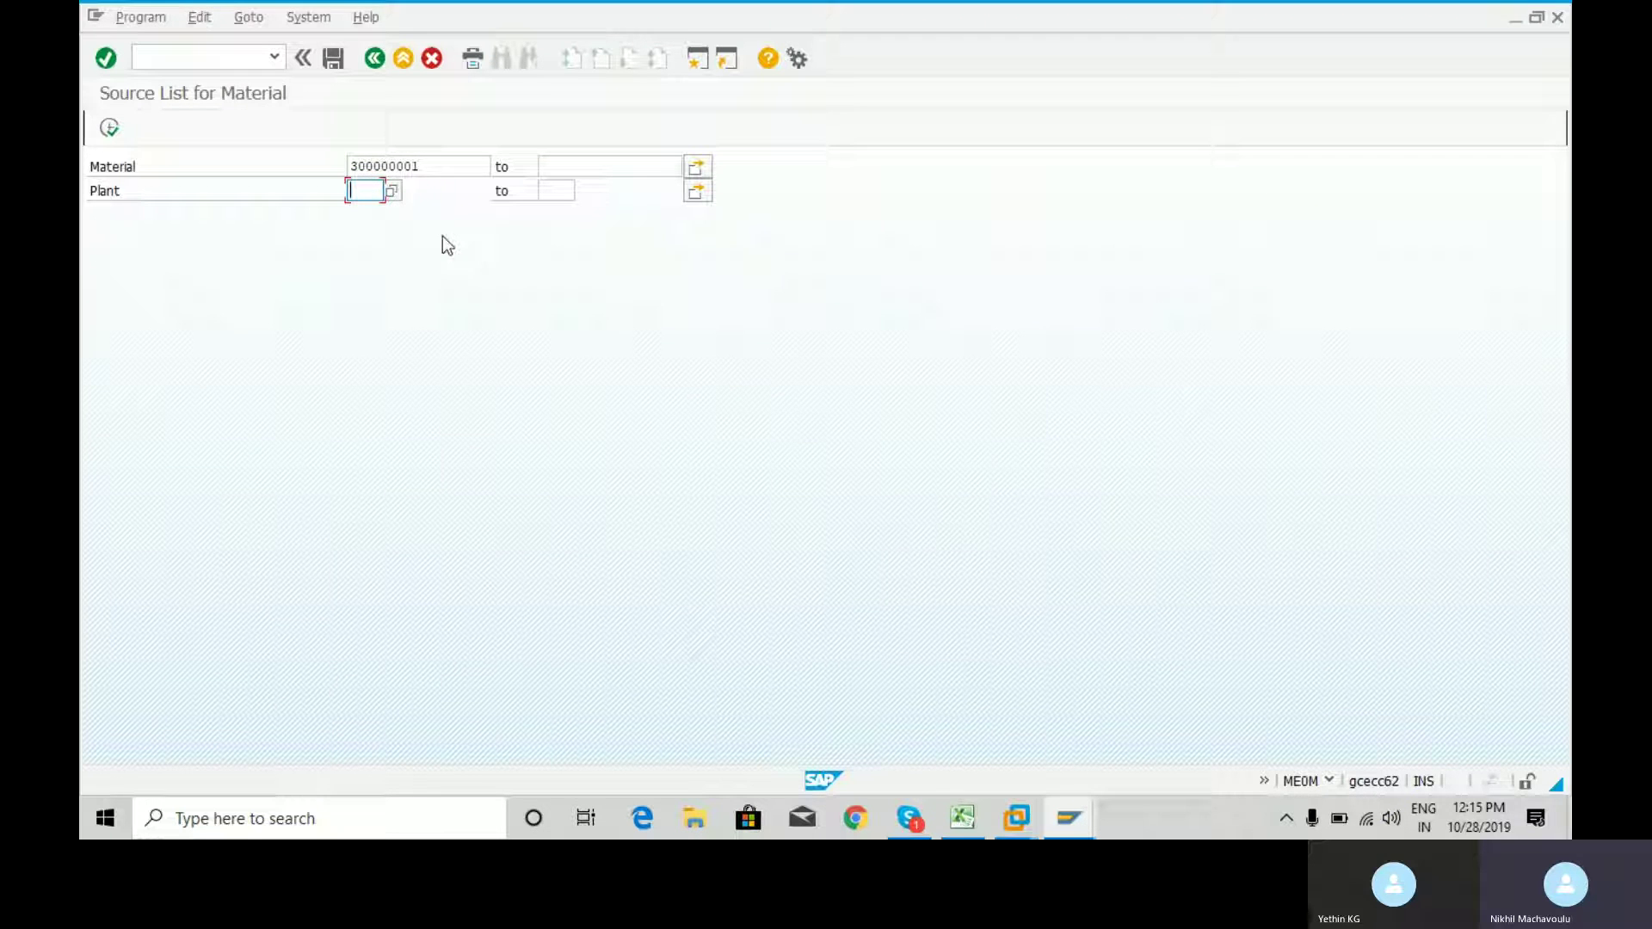
left_click_drag(432, 164, 347, 163)
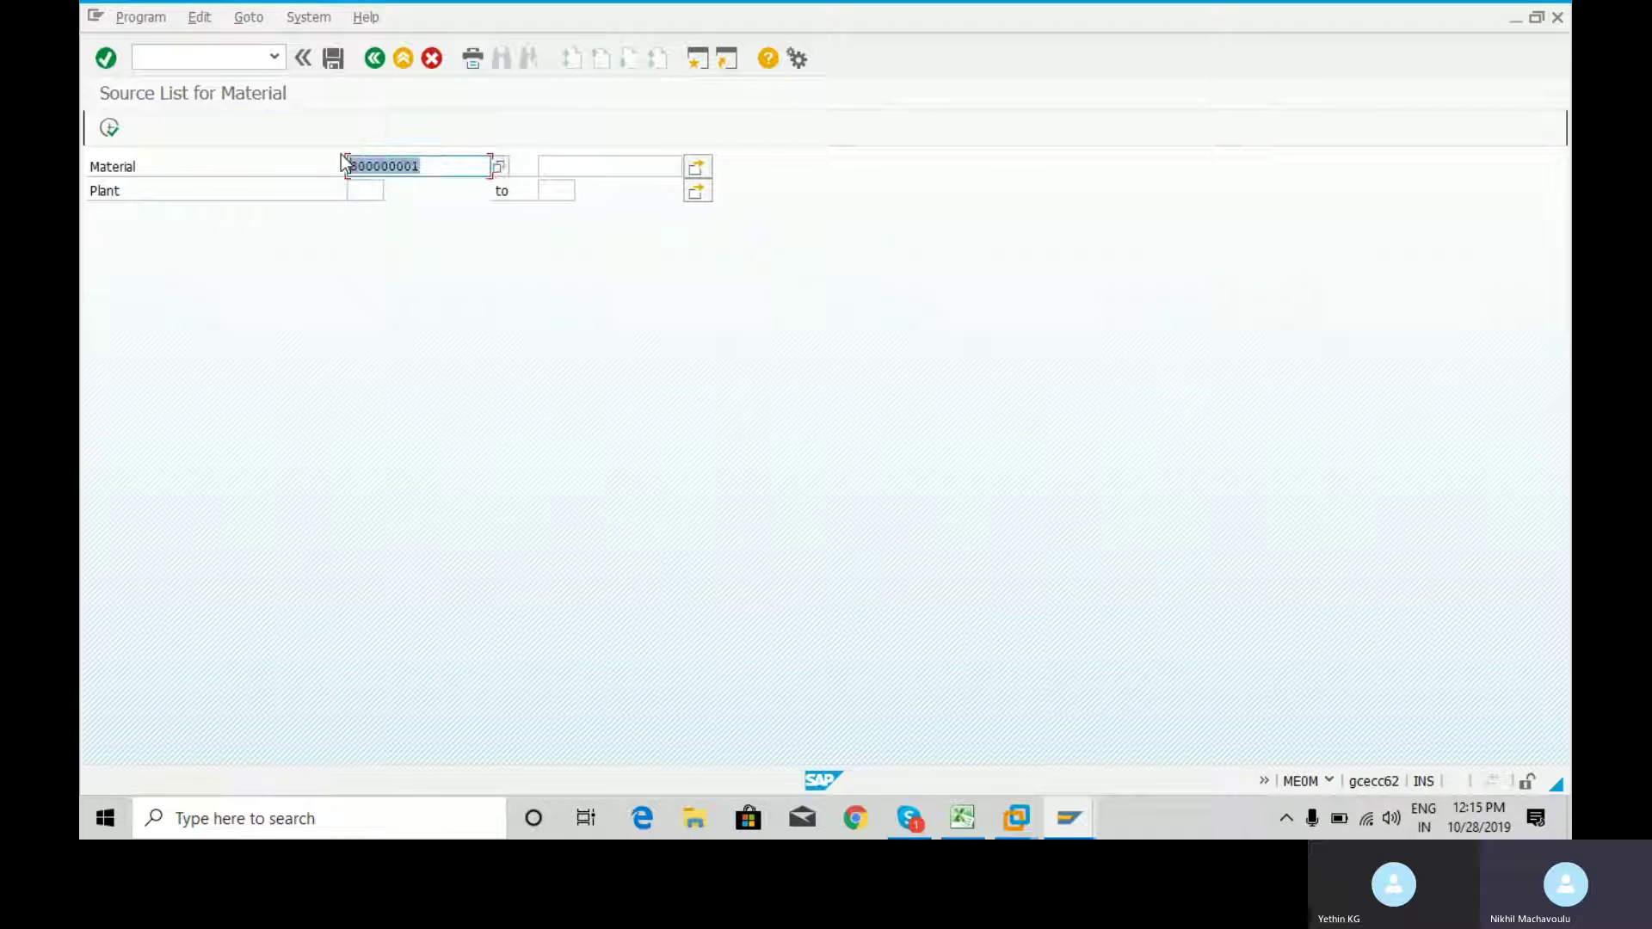
left_click(564, 165)
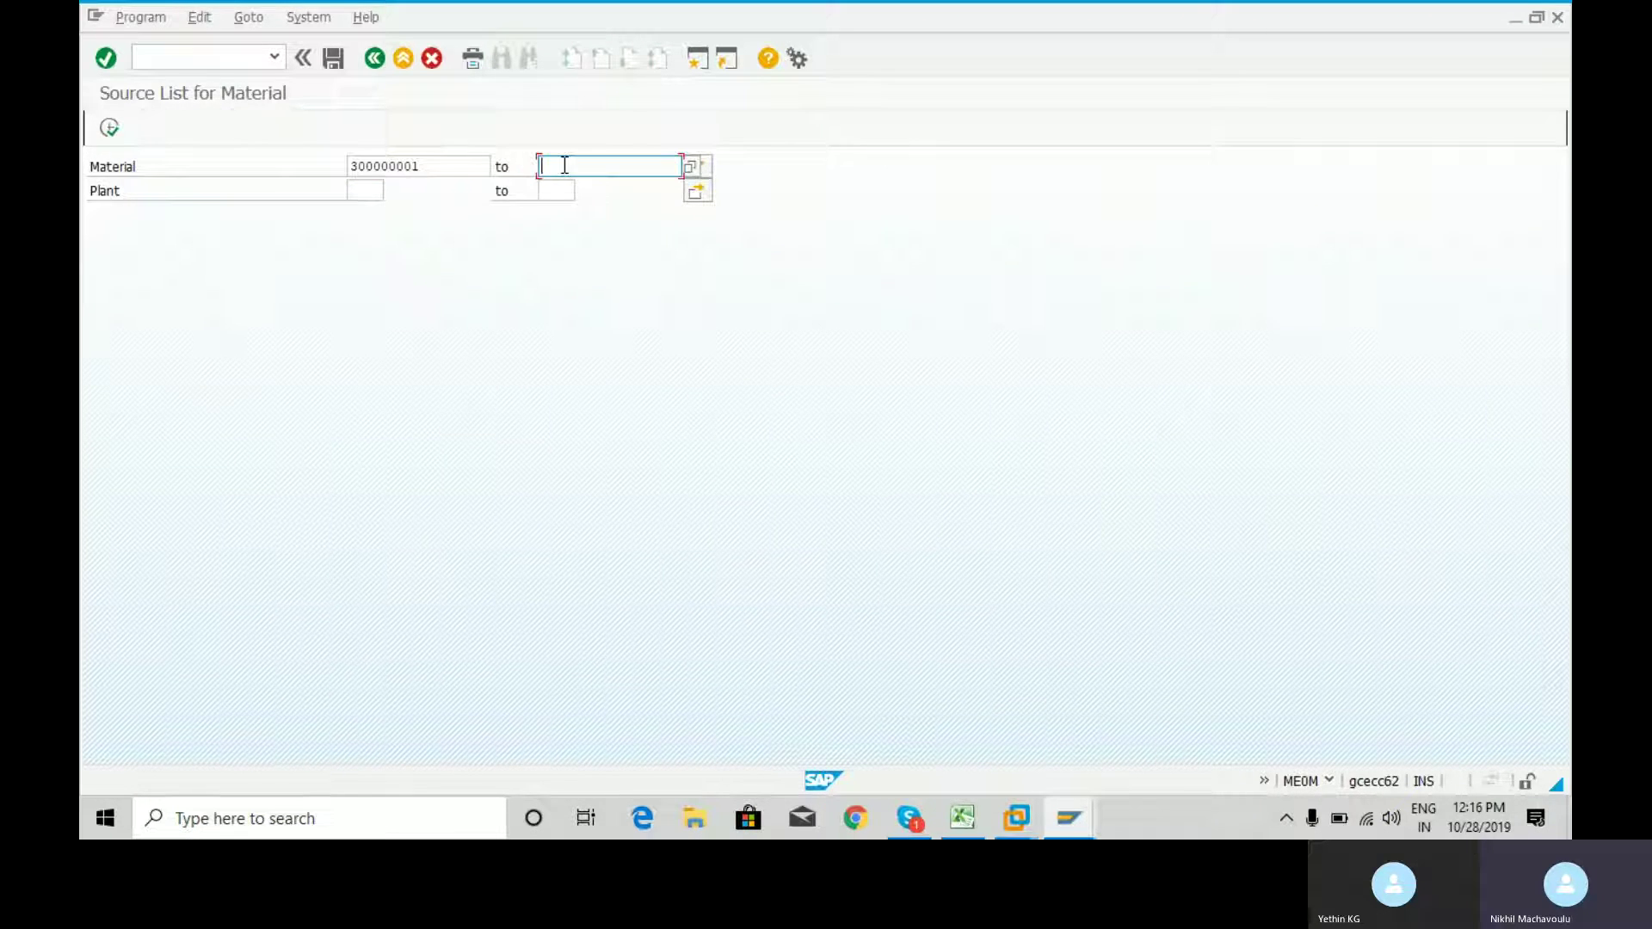
left_click(366, 190)
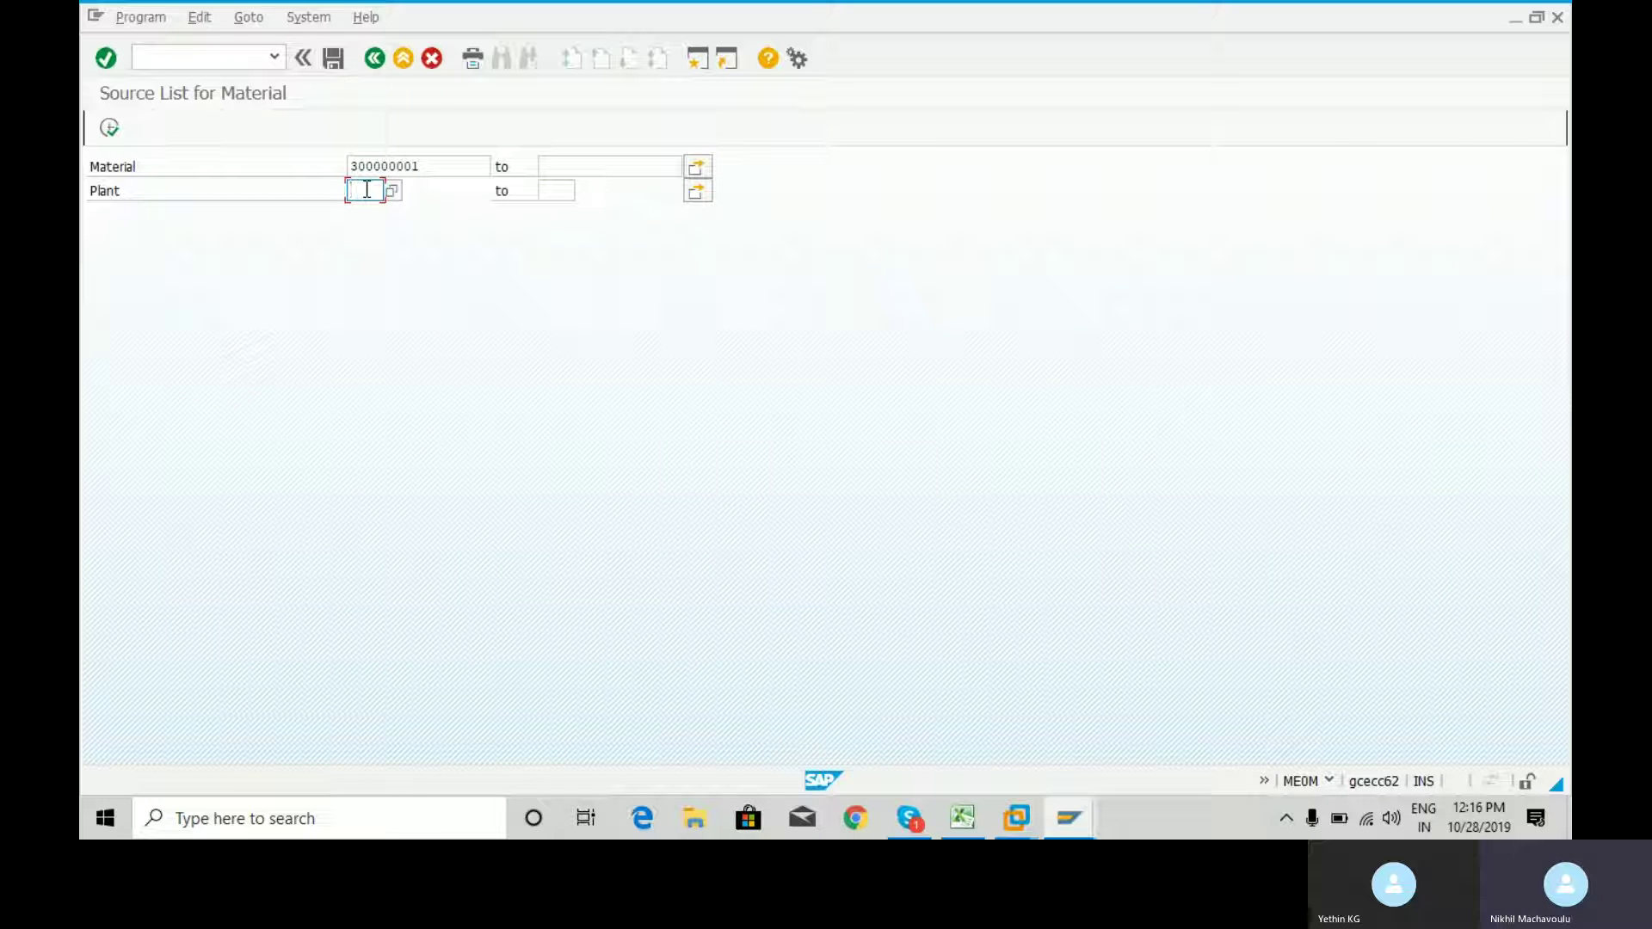
left_click(568, 190)
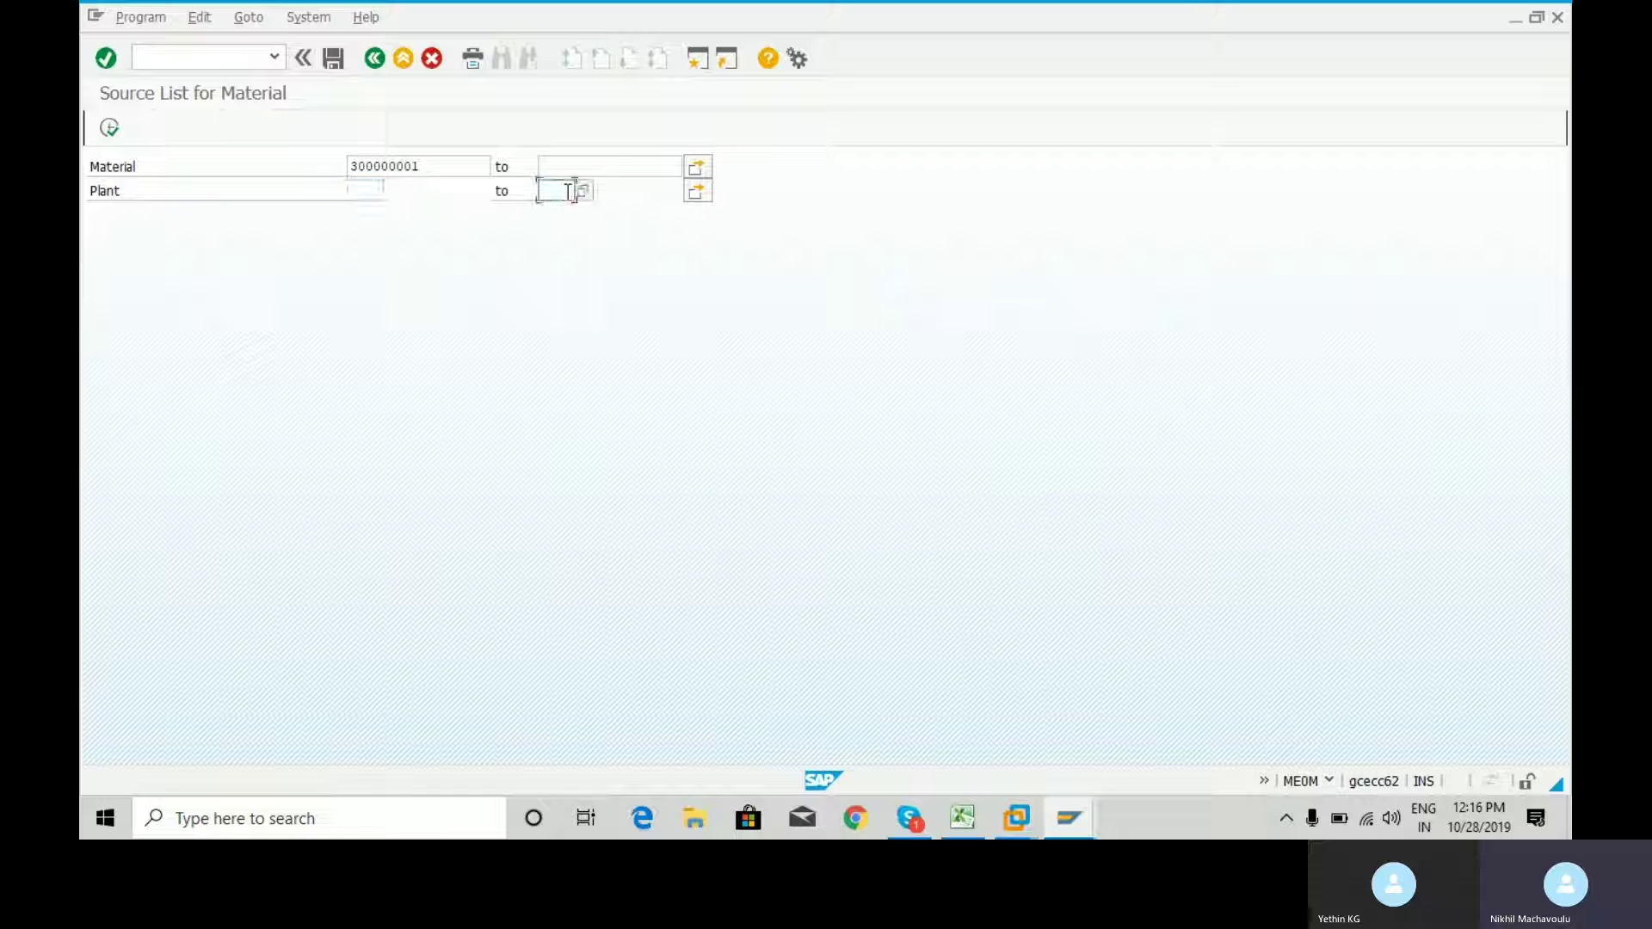
Copy plant code RCM1 from the Enterprise Structure sheet of the SAP Practice workbook, enter it as the plant in SAP and run the report.
left_click(372, 186)
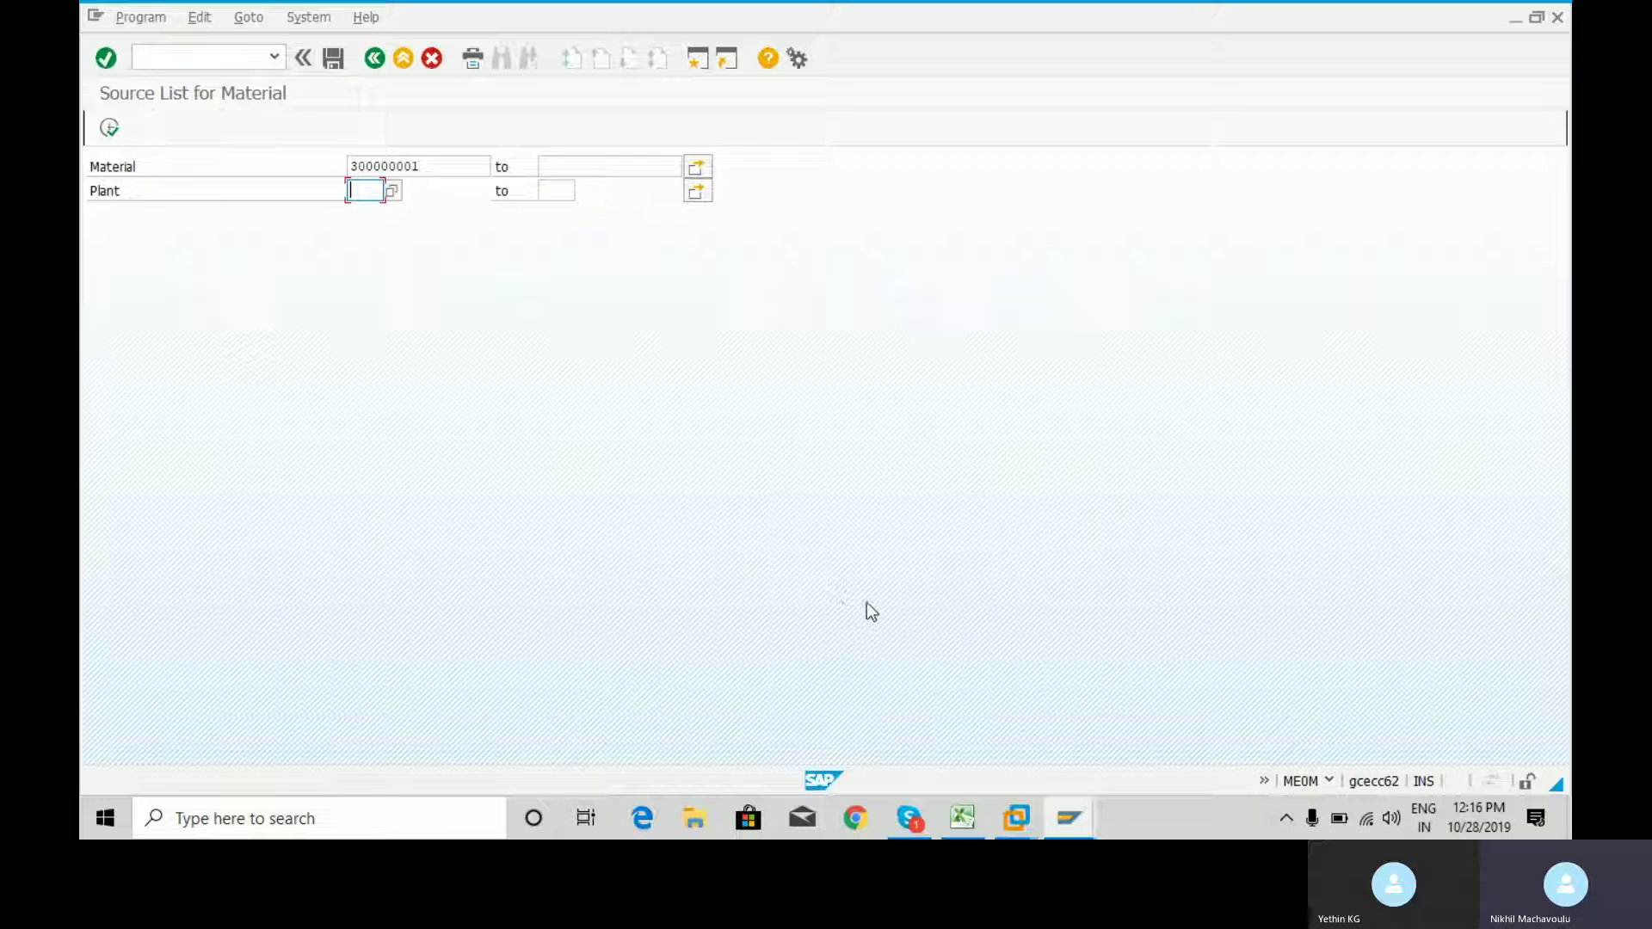
left_click(962, 817)
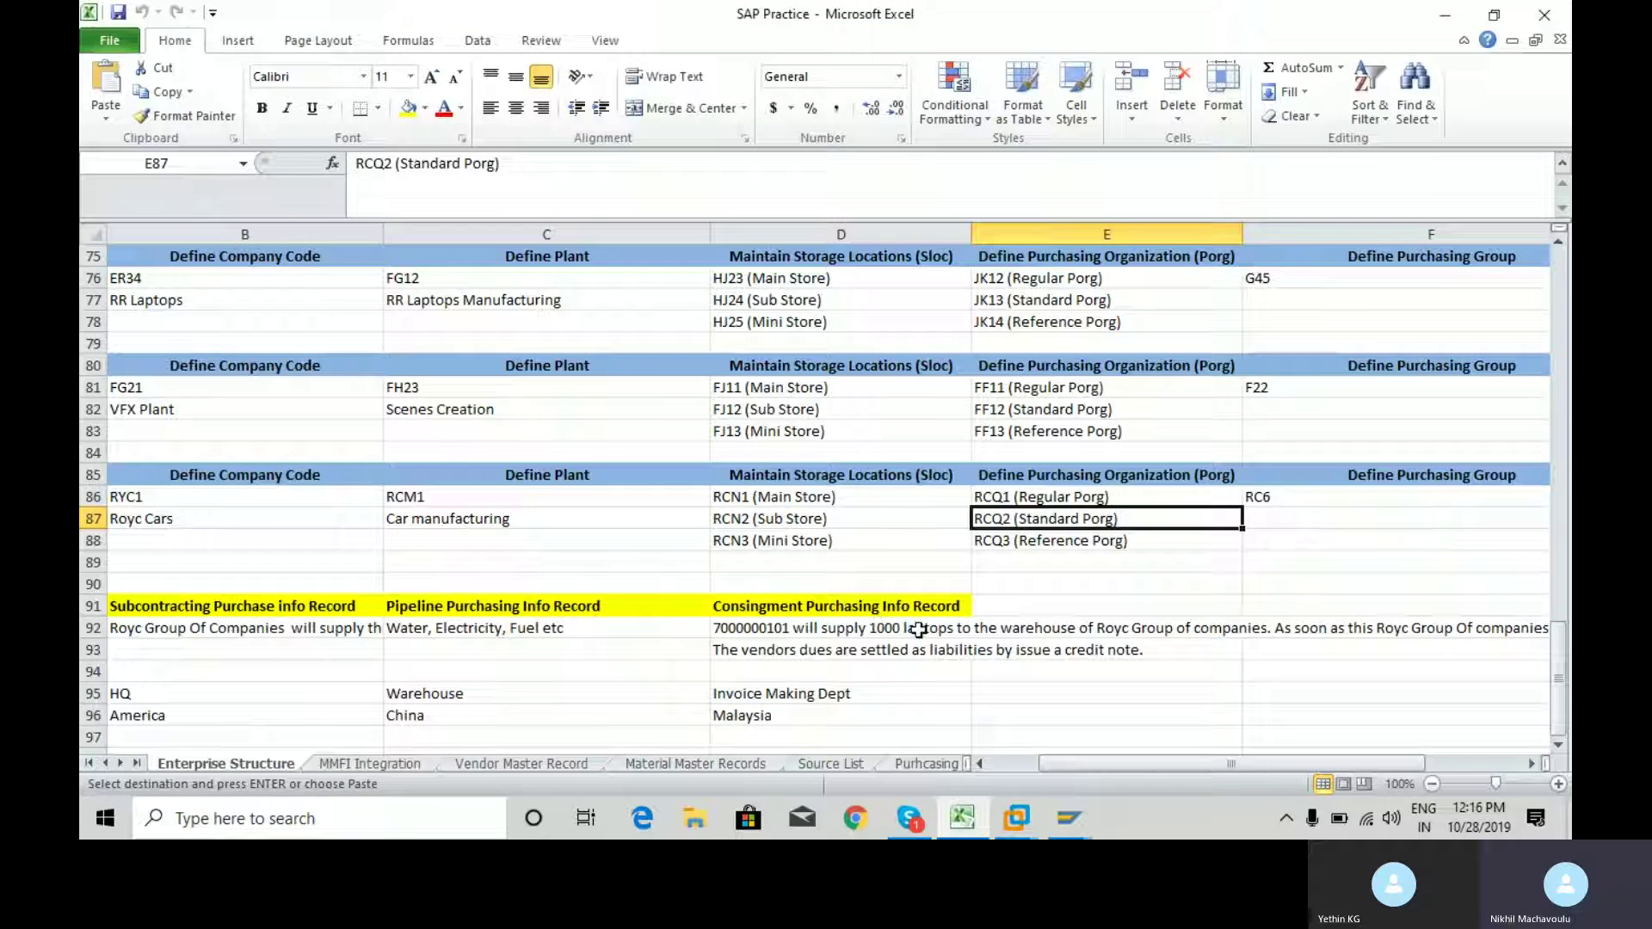
key("Left")
key("Left")
key("Up")
key("ctrl+c")
key("Left")
key("Left")
key("Up")
key("Up")
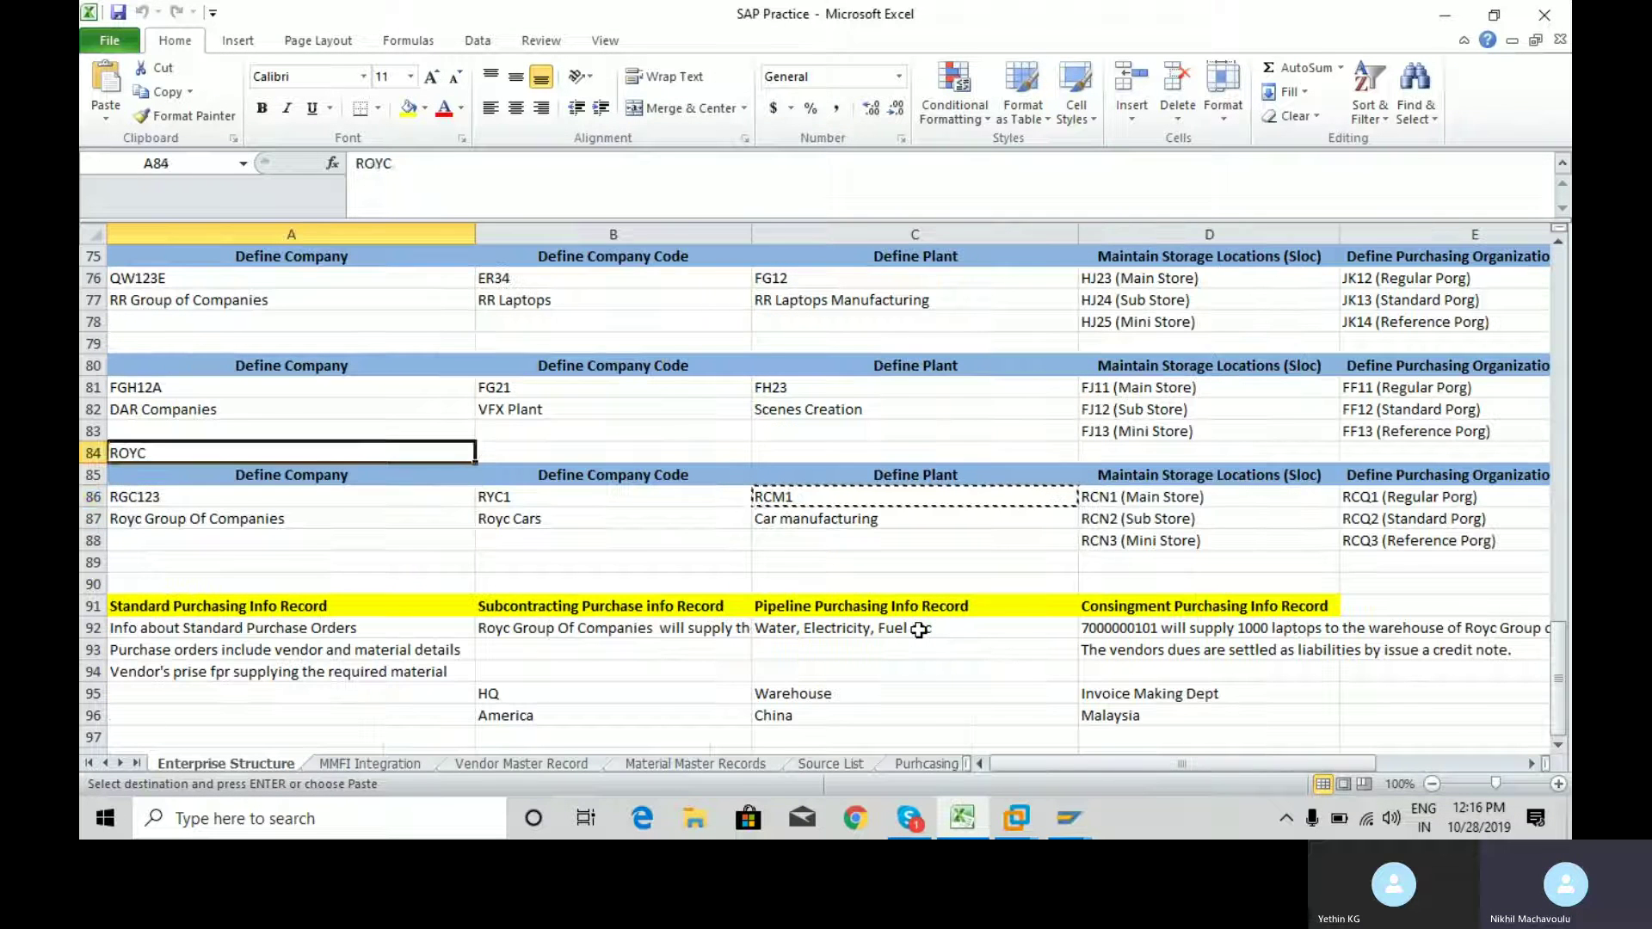
key("Down")
key("Down")
key("Right")
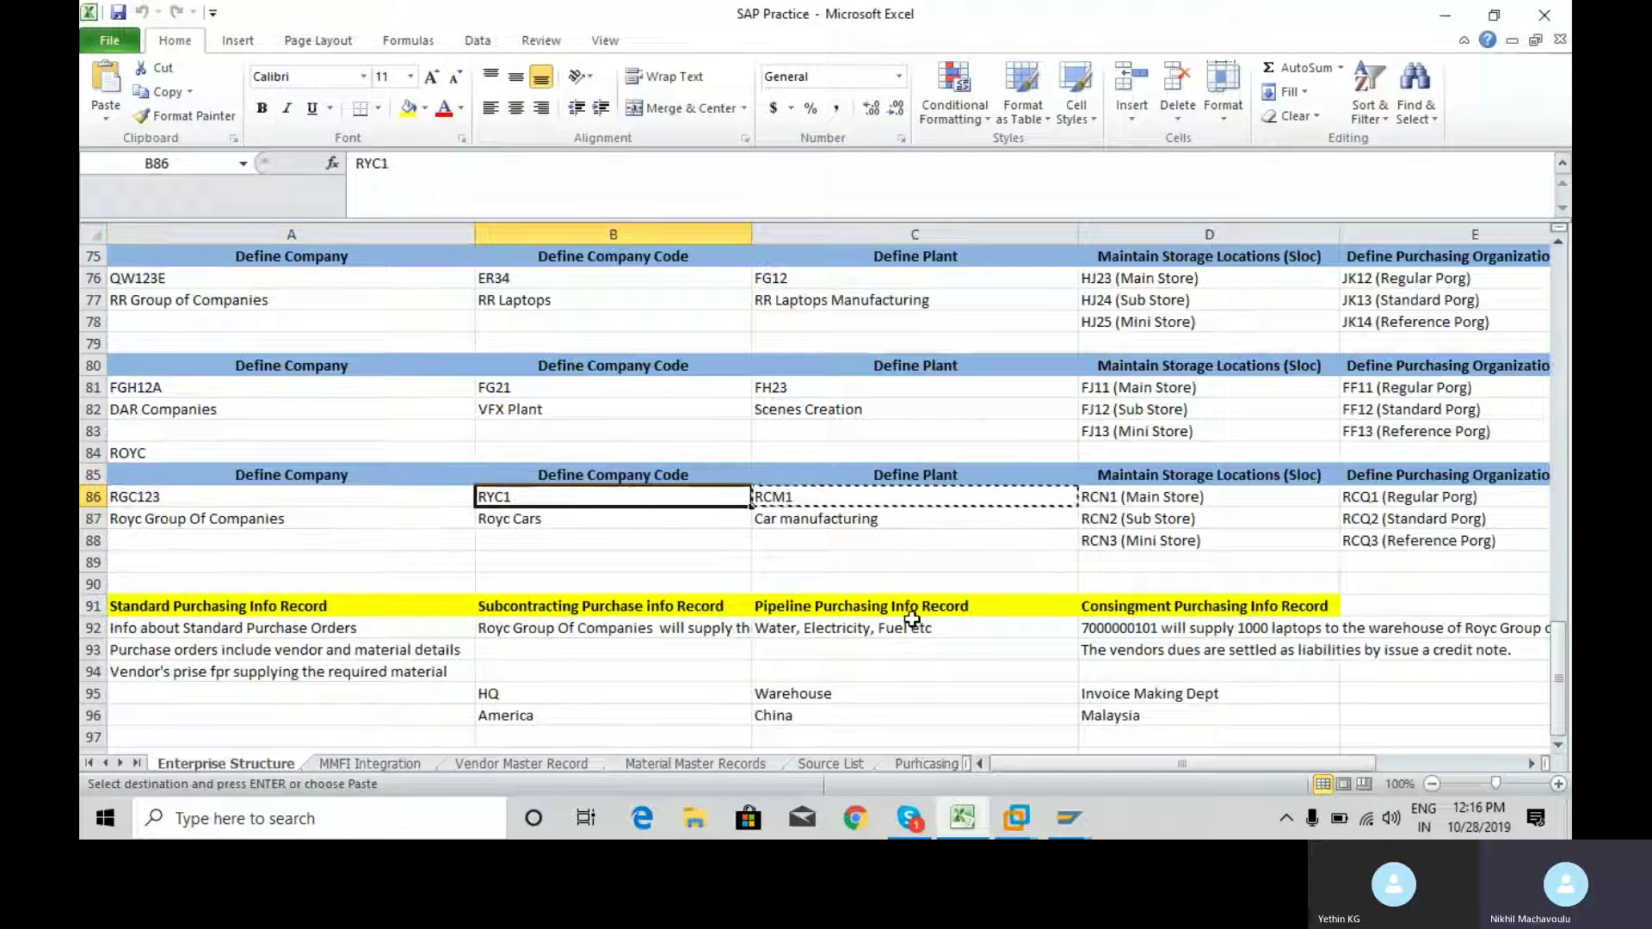
key("alt+Tab")
key("ctrl+v")
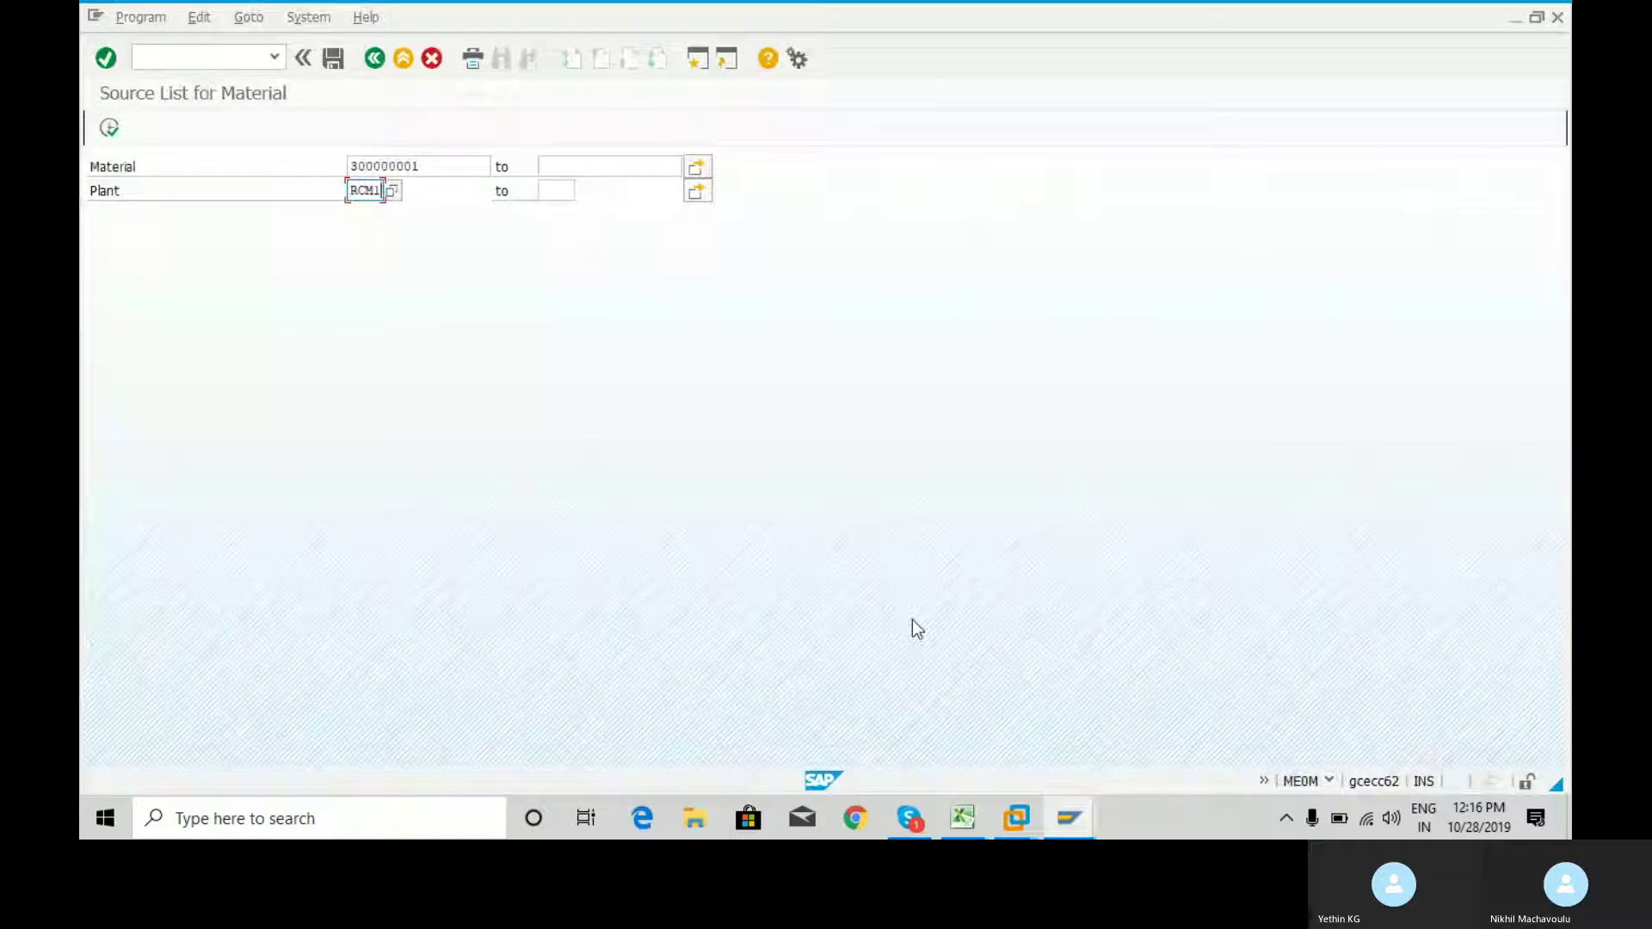
left_click(108, 128)
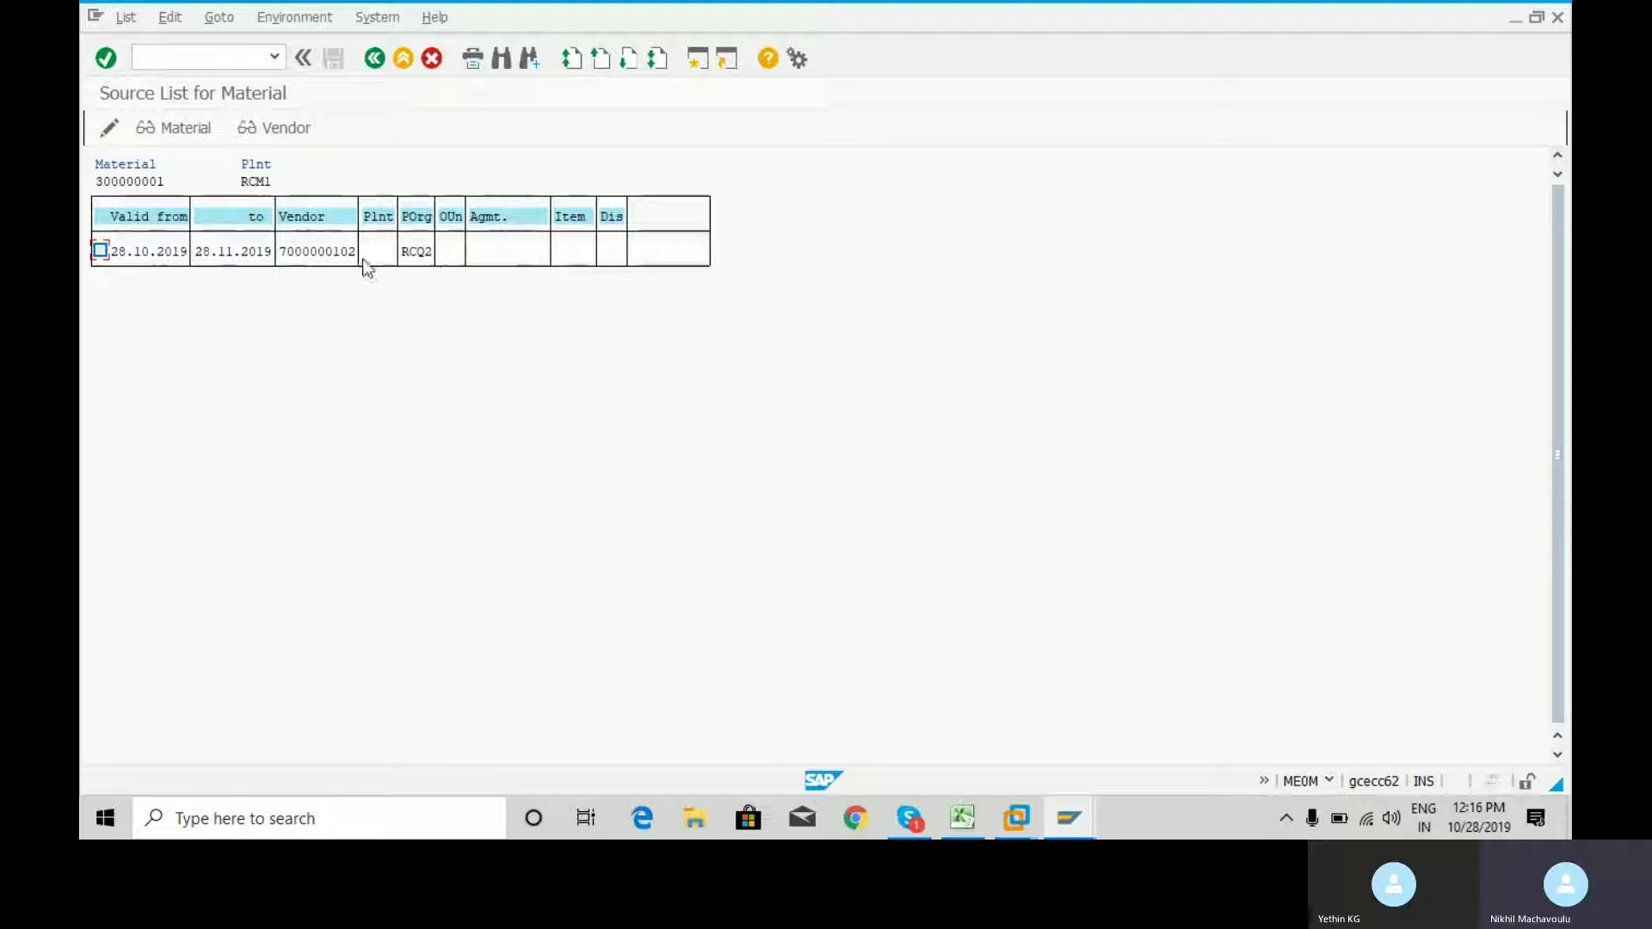
Open the listed source list record for maintenance, continue to its overview screen and go back to the Source List for Material selection.
left_click(99, 251)
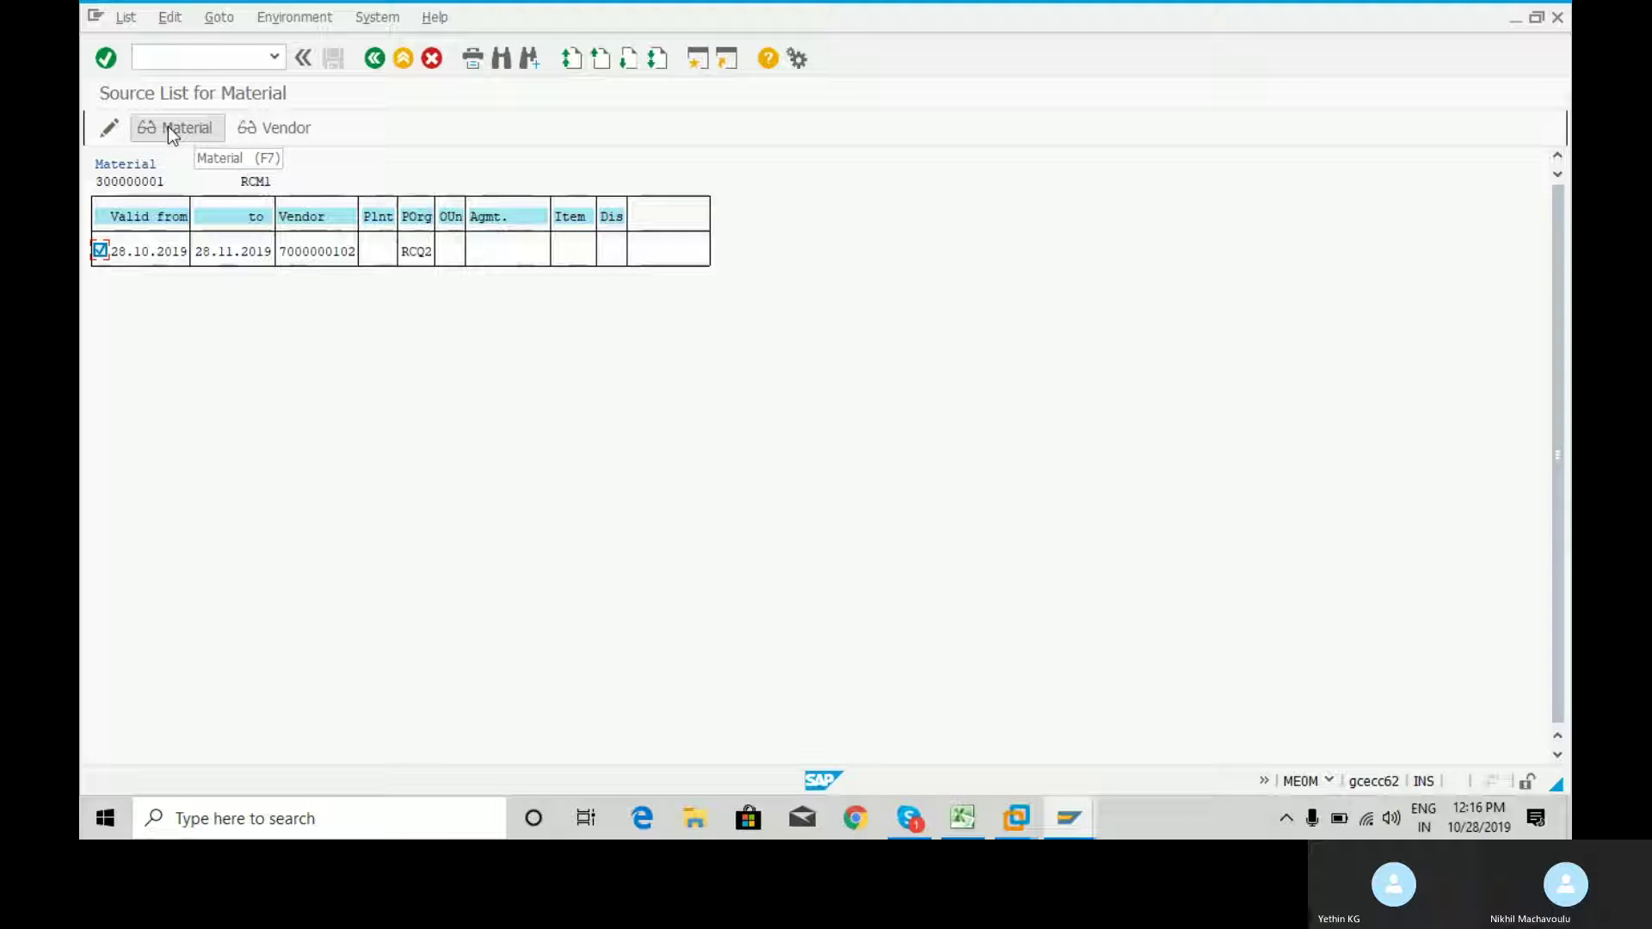
left_click(108, 129)
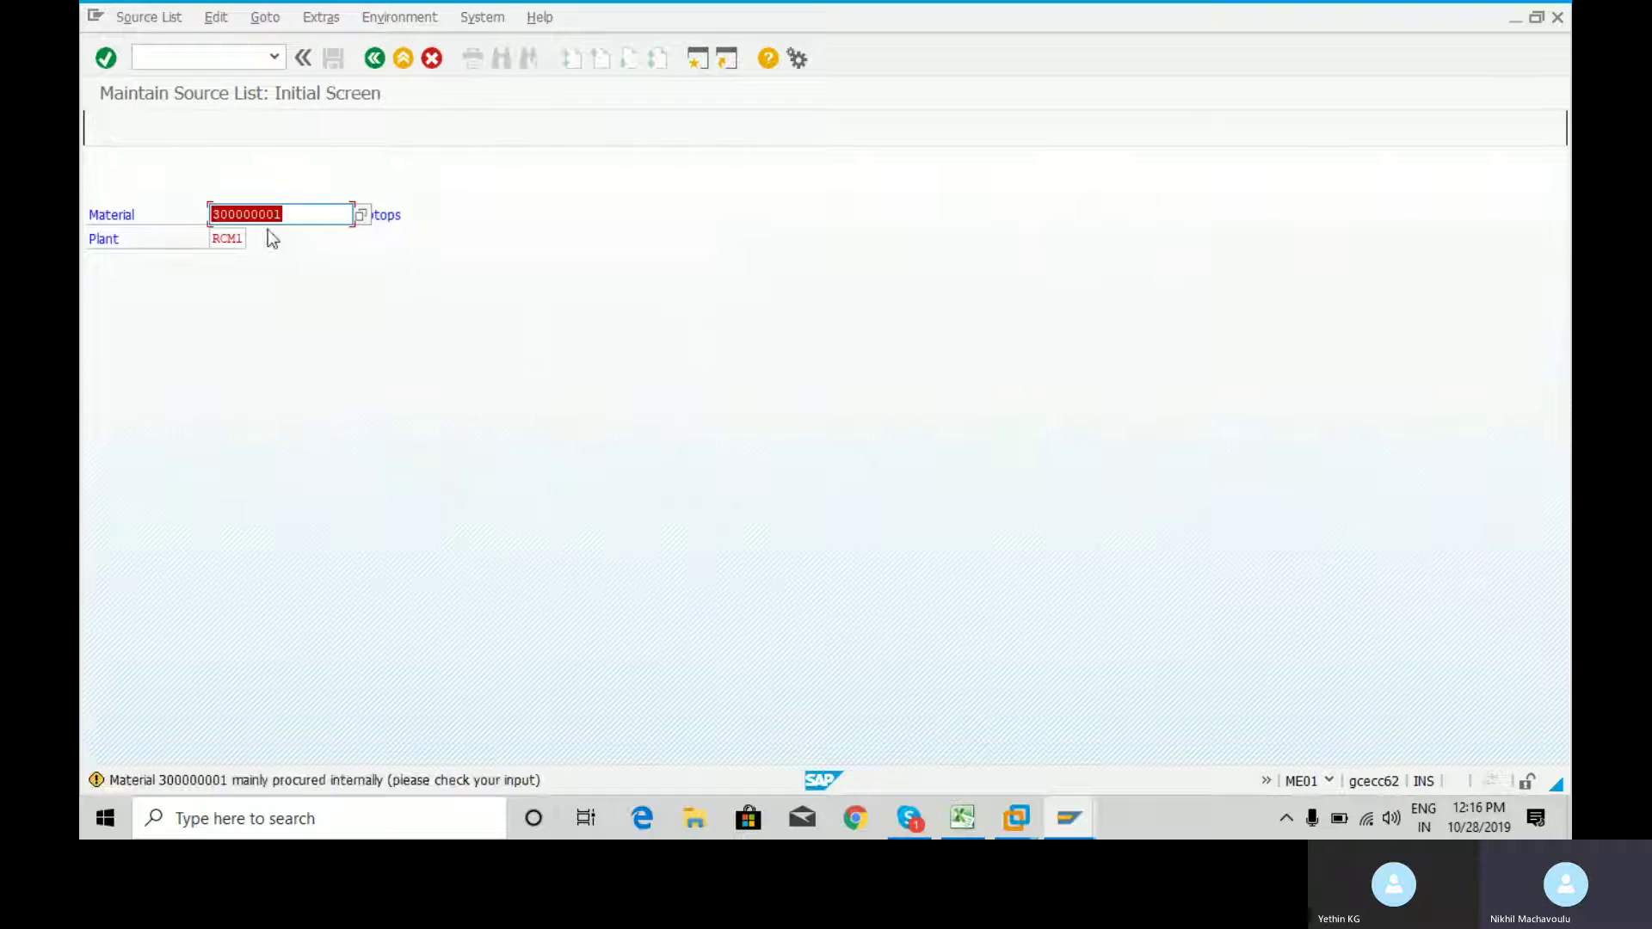
key("Return")
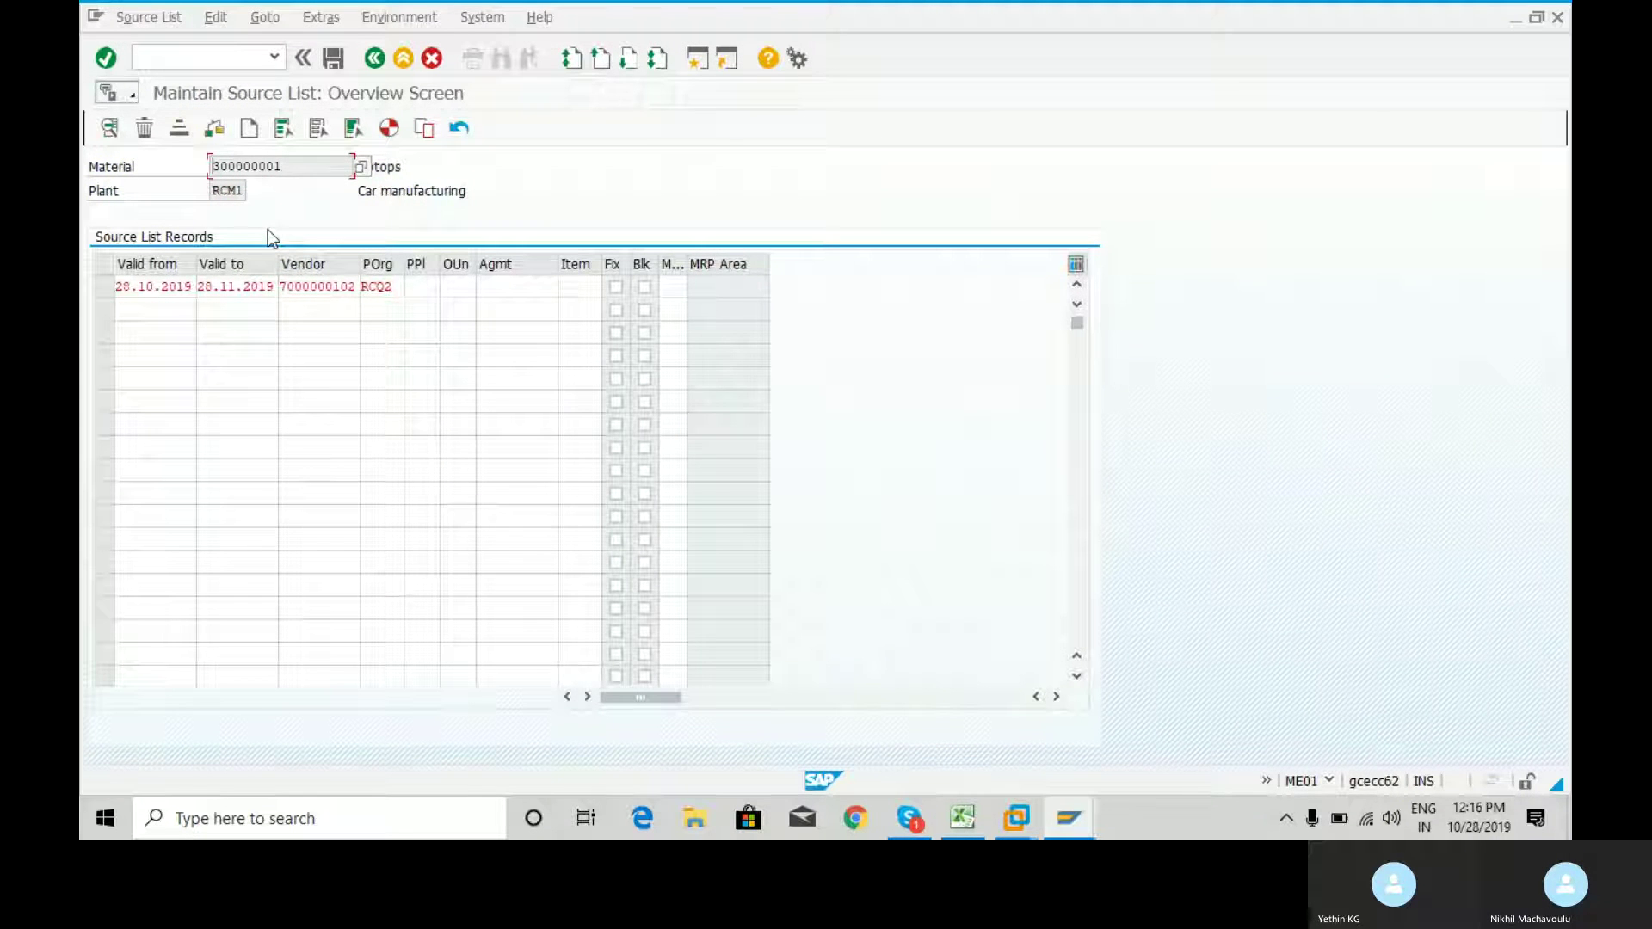
left_click(374, 58)
left_click(373, 59)
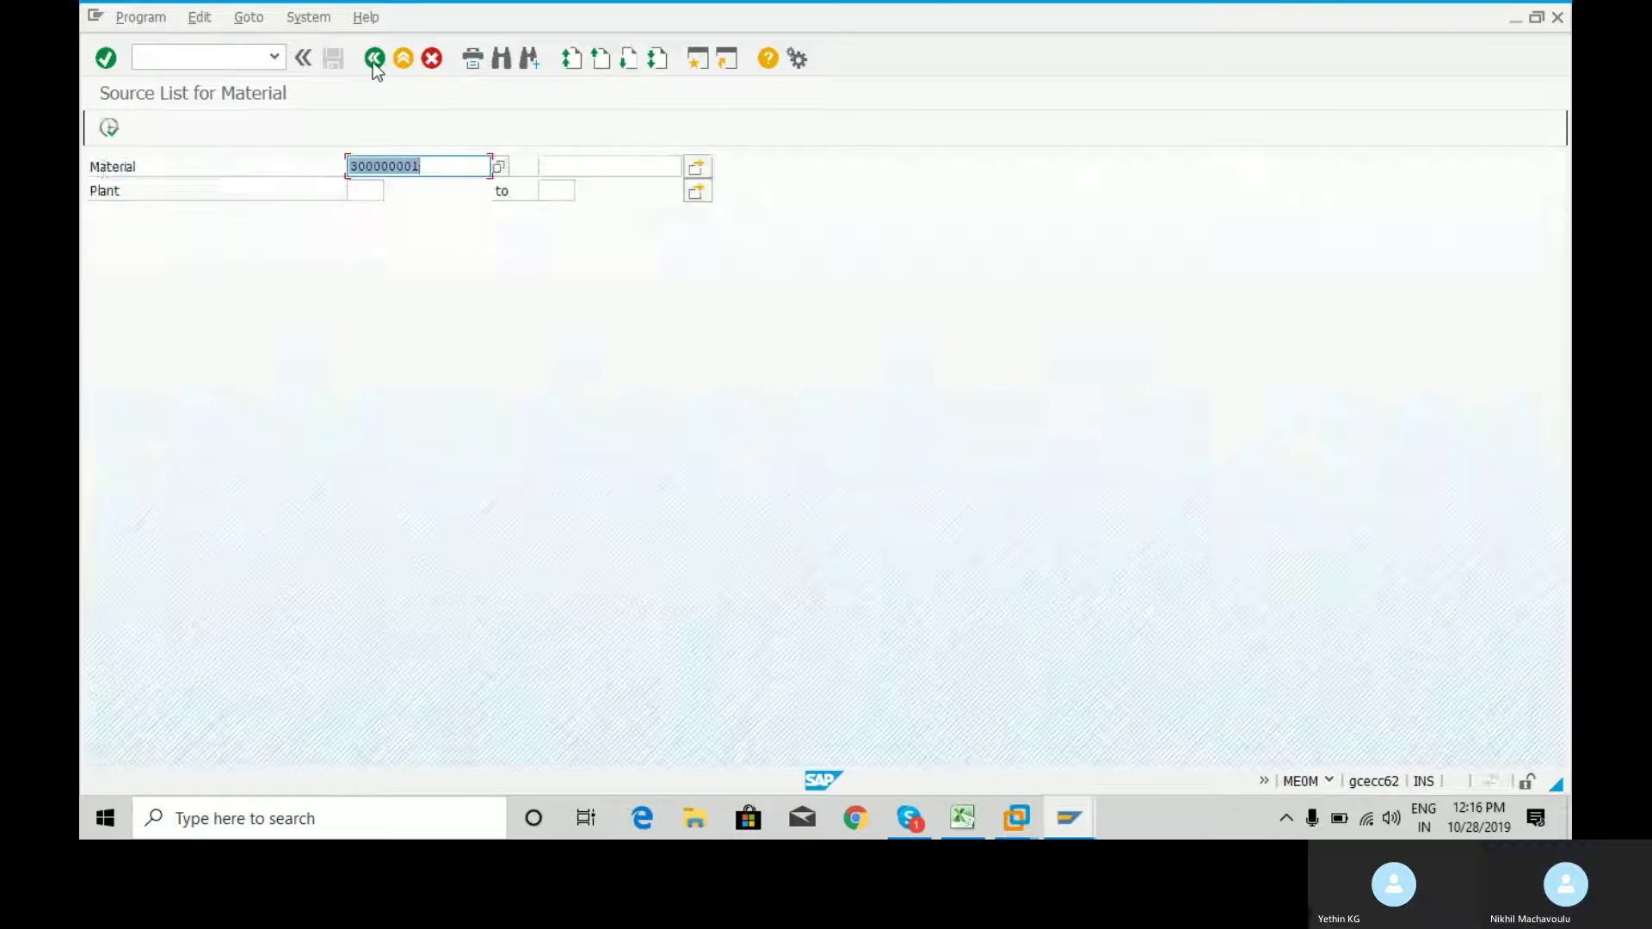
Rerun the source list report, display the material master of the listed record and return to the list.
left_click(107, 128)
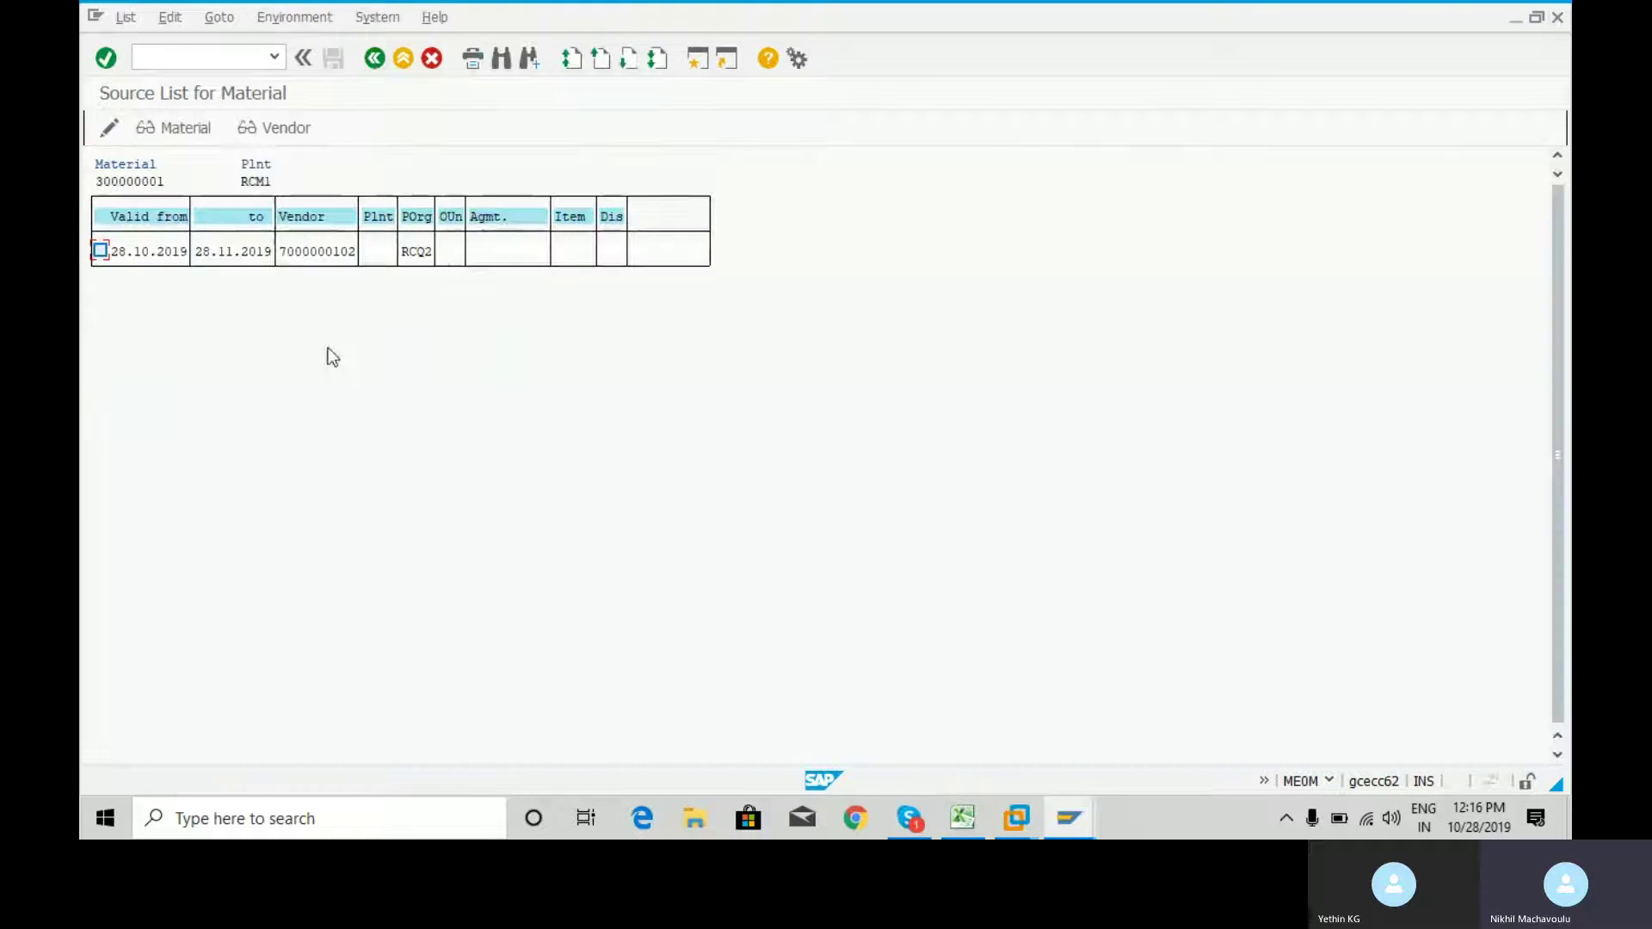
left_click(99, 250)
left_click(180, 129)
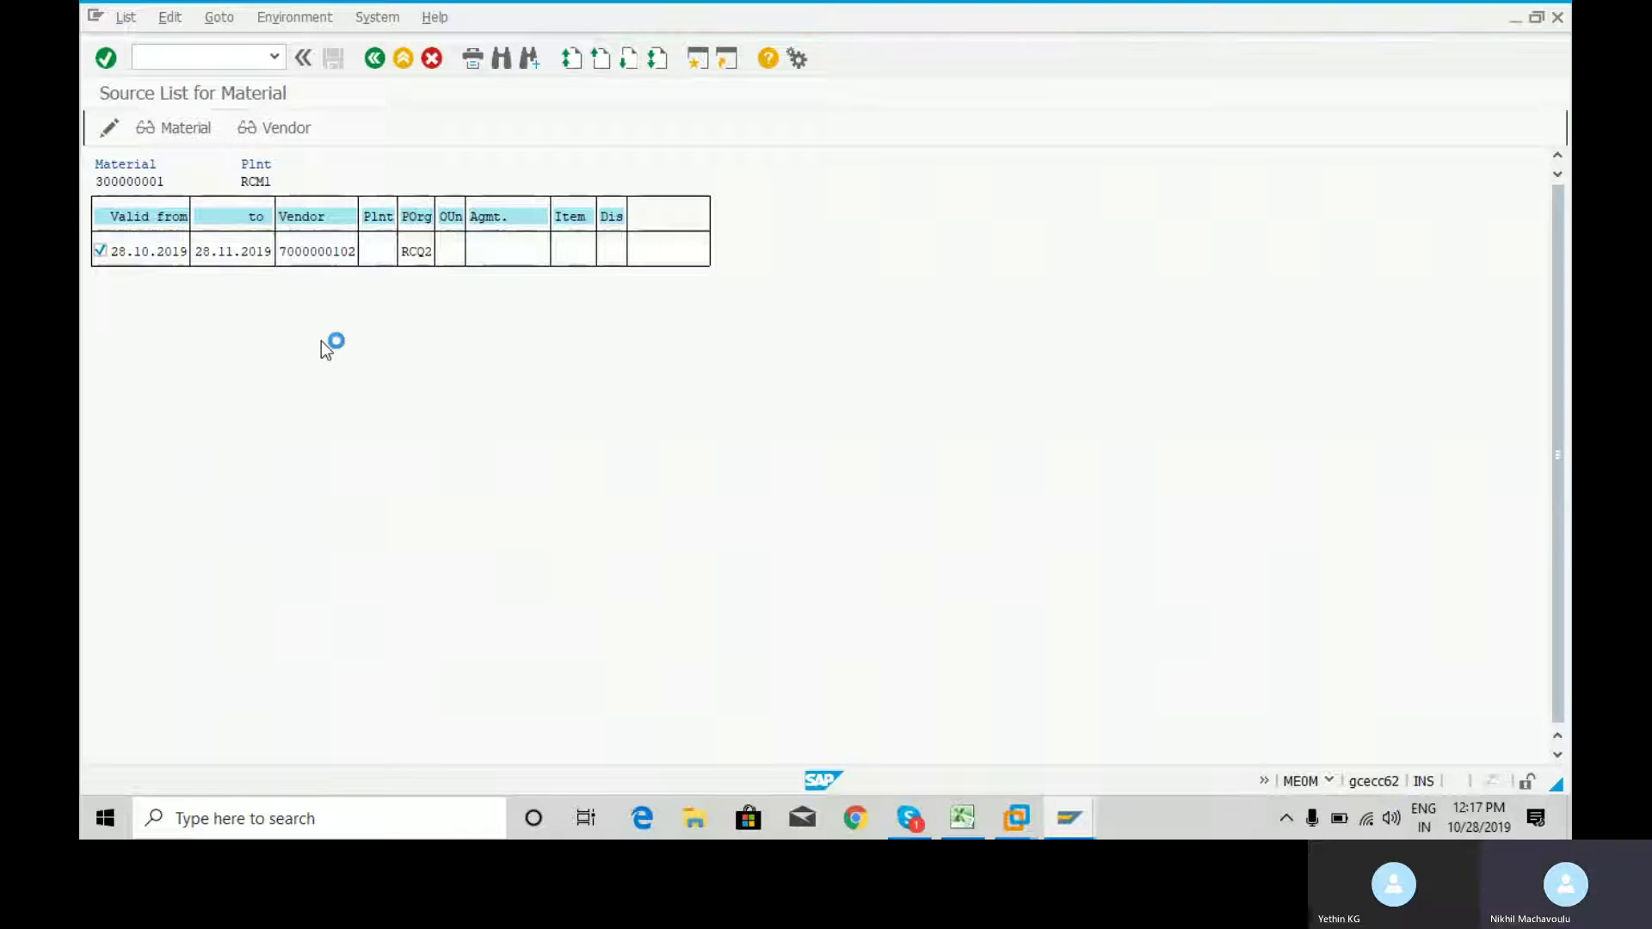
key("F3")
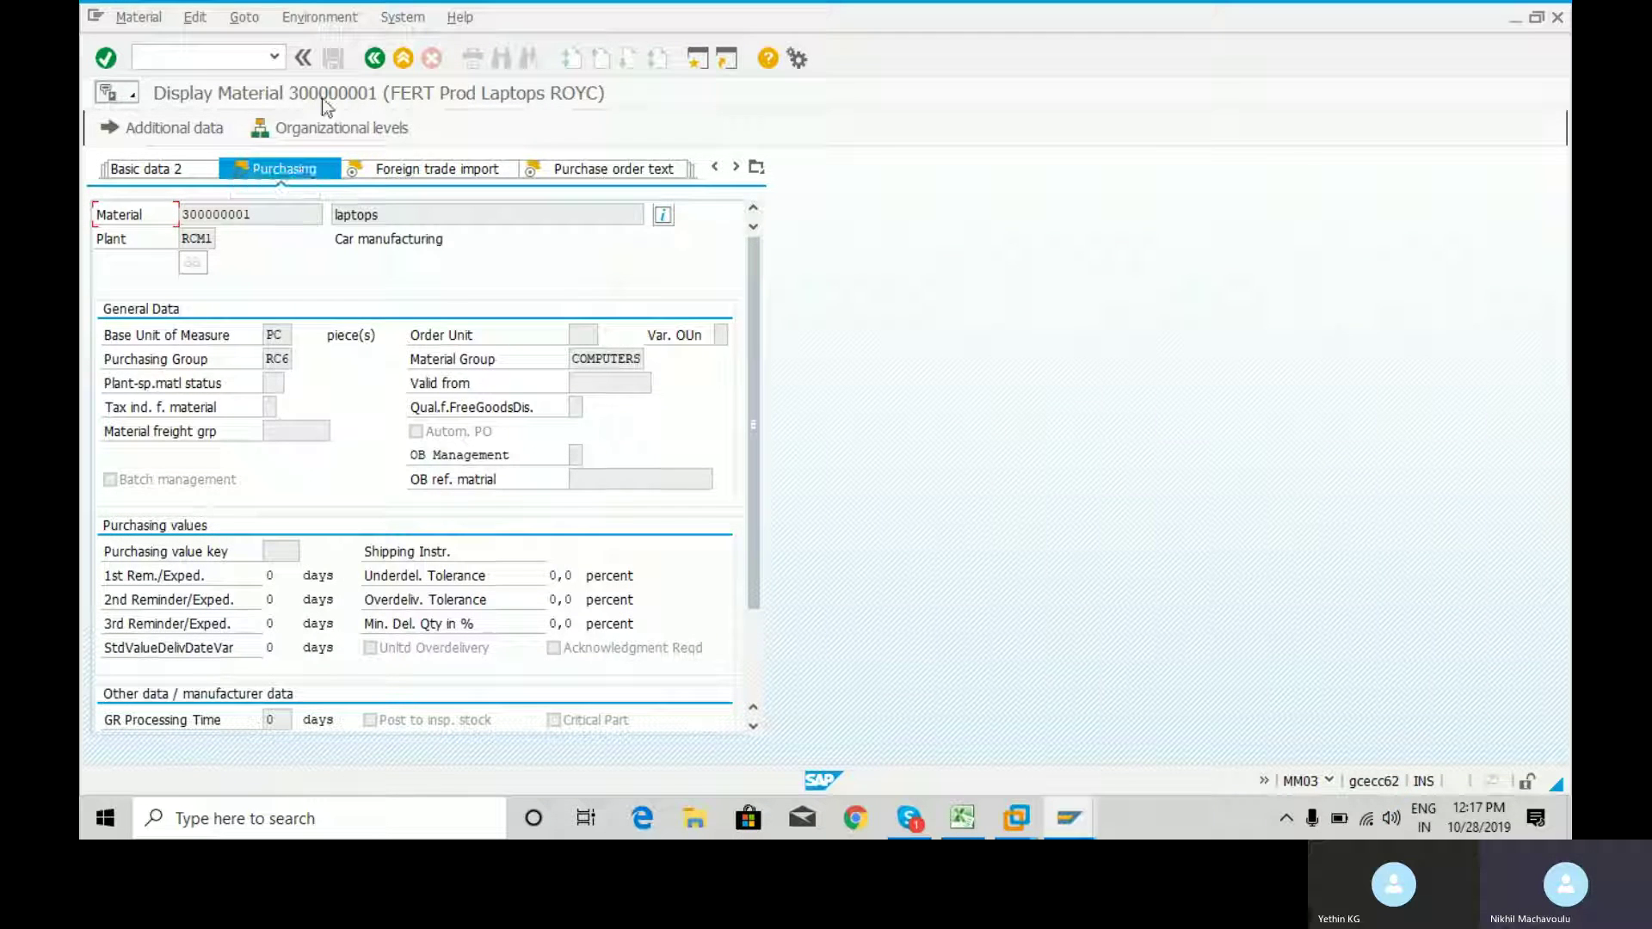
left_click(382, 58)
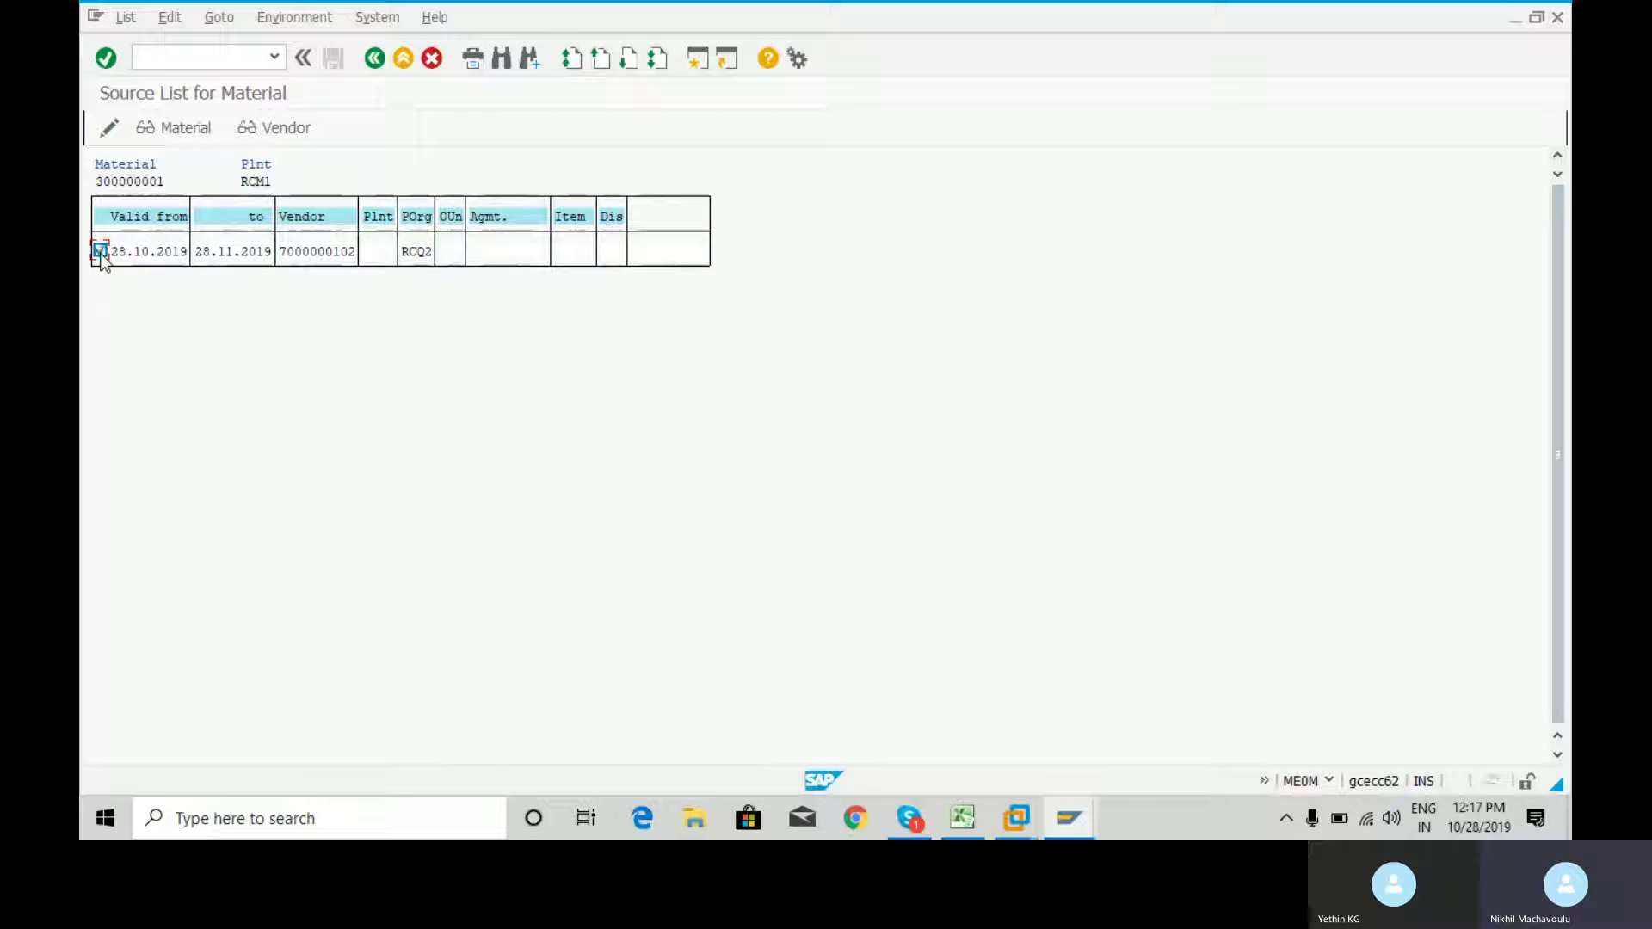
Display the address data of the vendor in the selected source list record and return to the list.
left_click(284, 131)
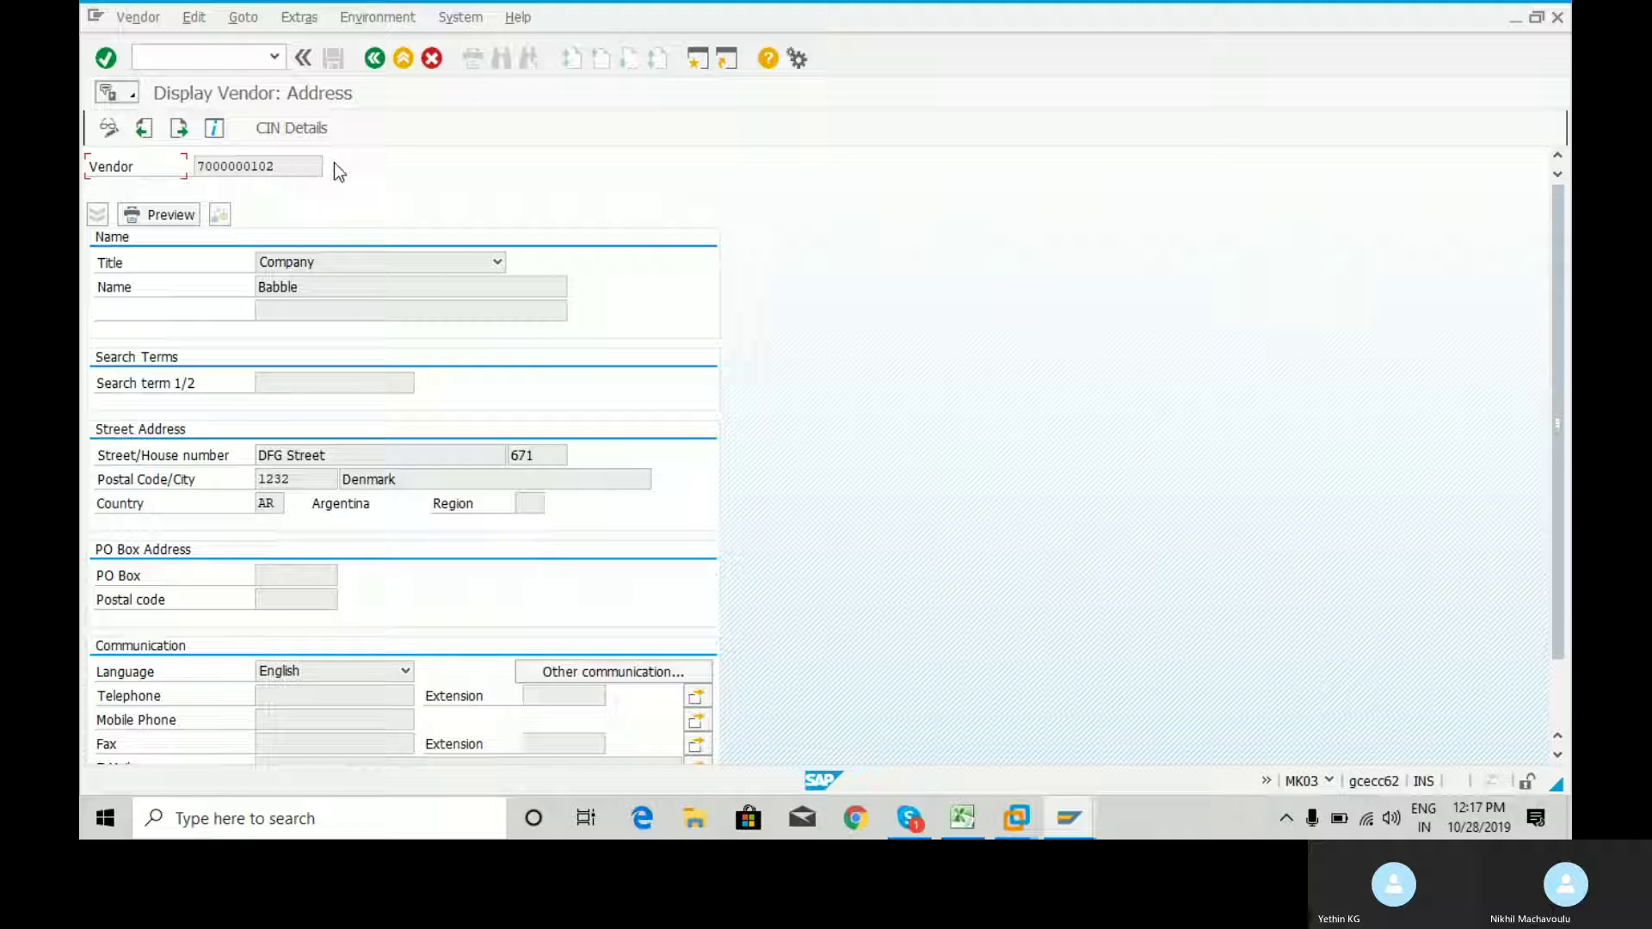
left_click(110, 131)
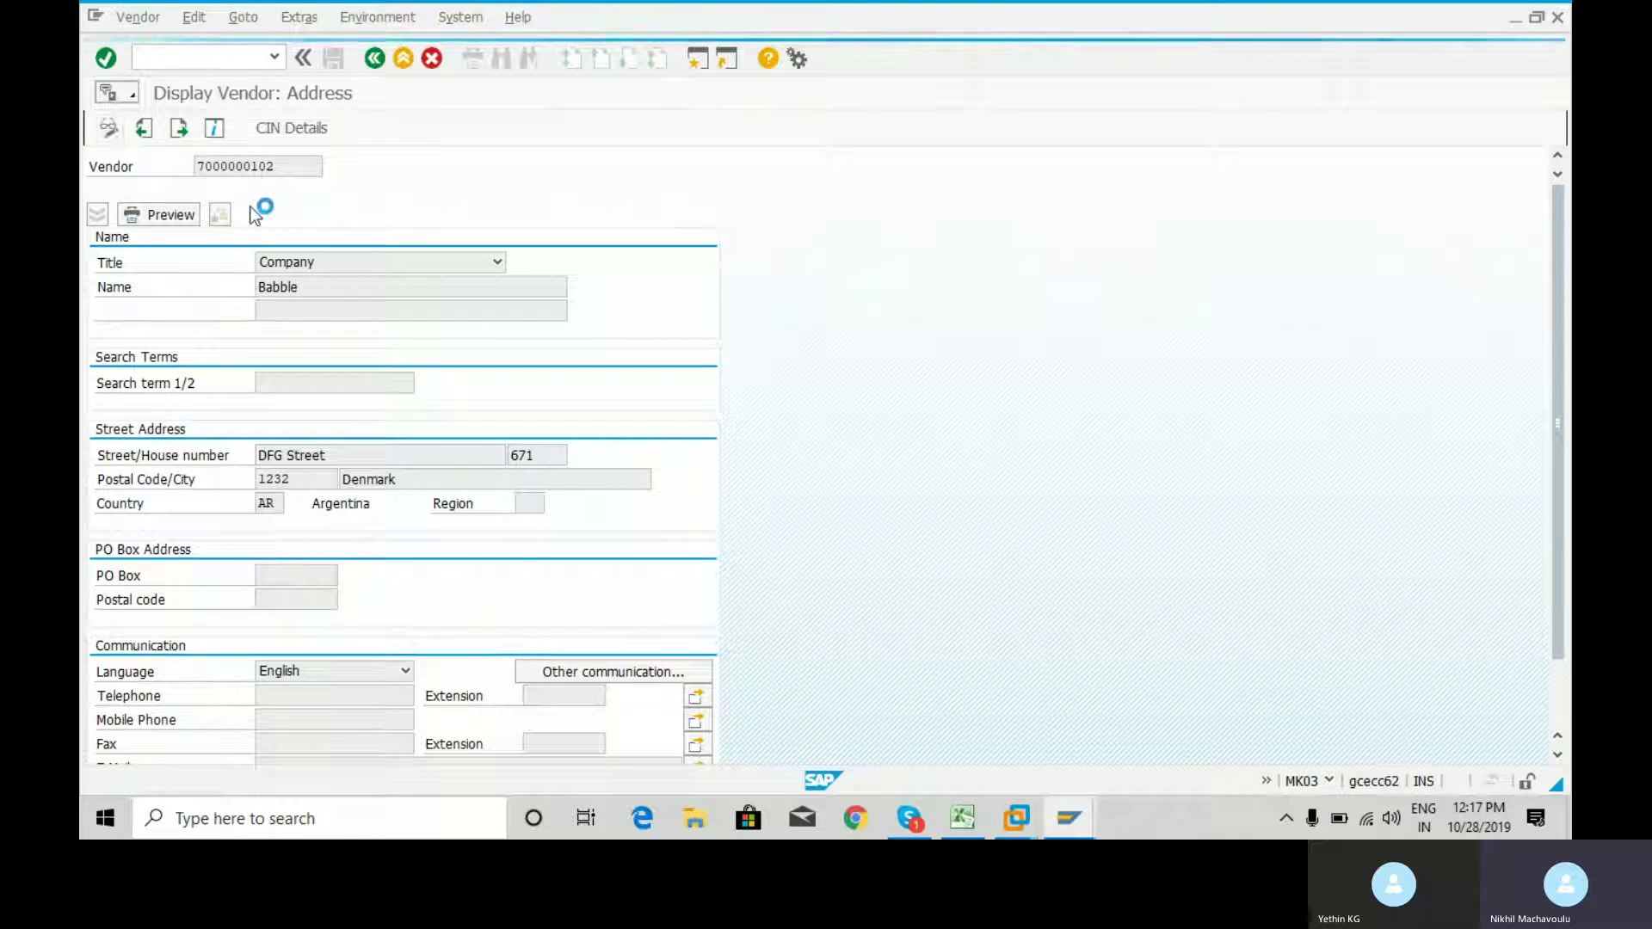
left_click(375, 60)
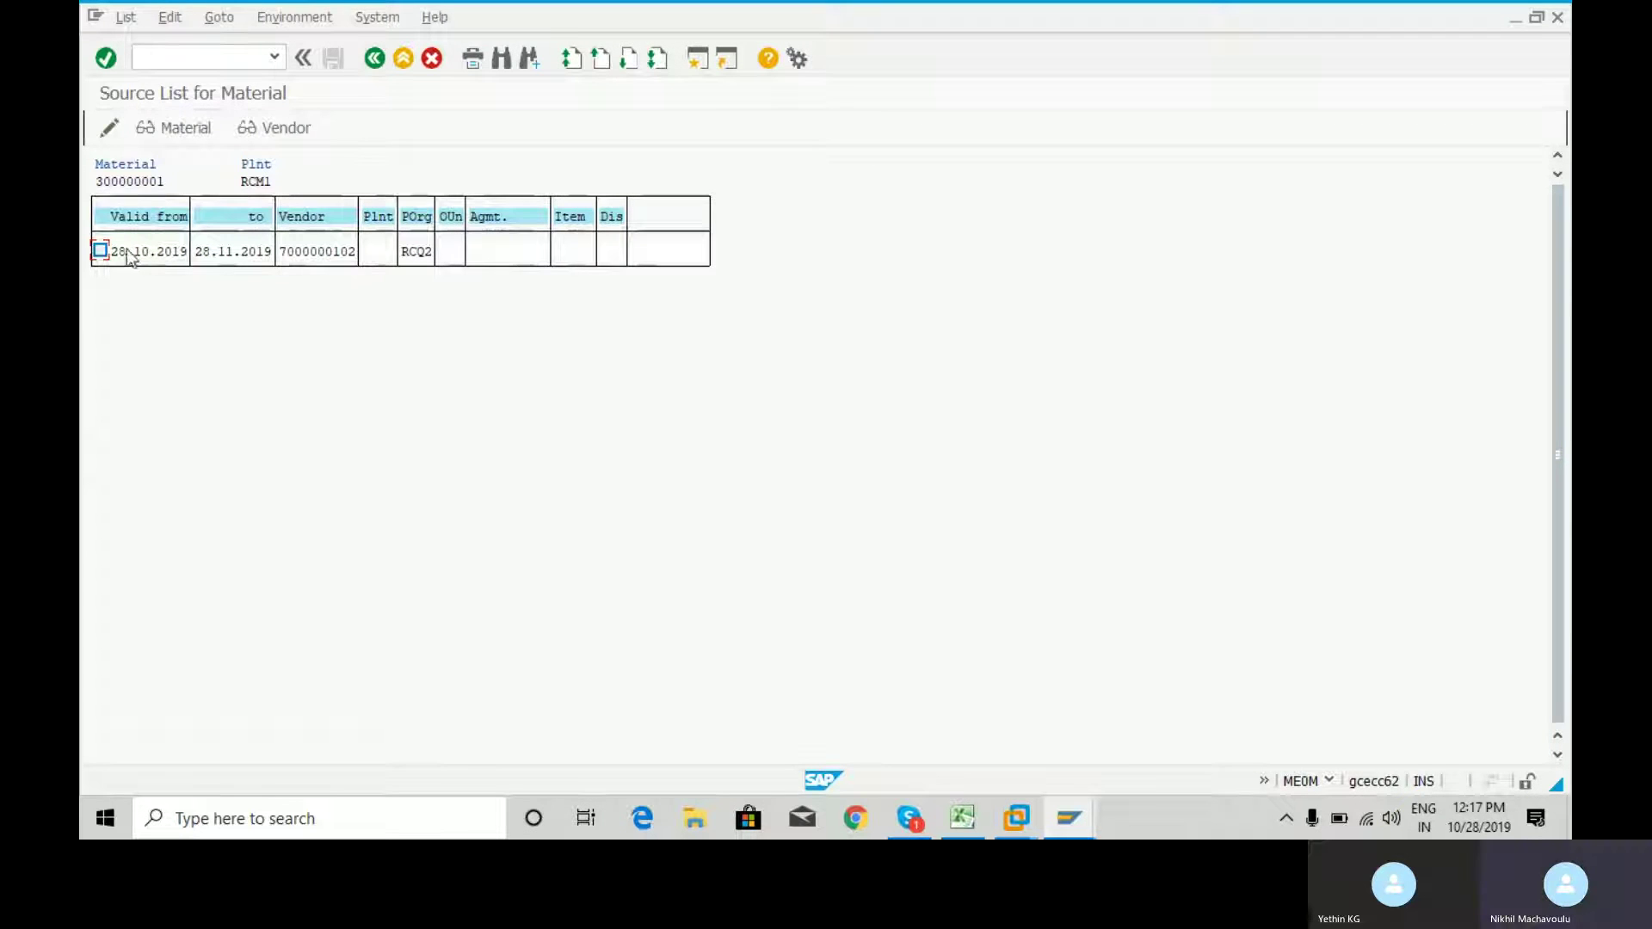
Display the material master of the selected source list record, look over its purchasing data and return to SAP Easy Access.
left_click(100, 250)
left_click(183, 128)
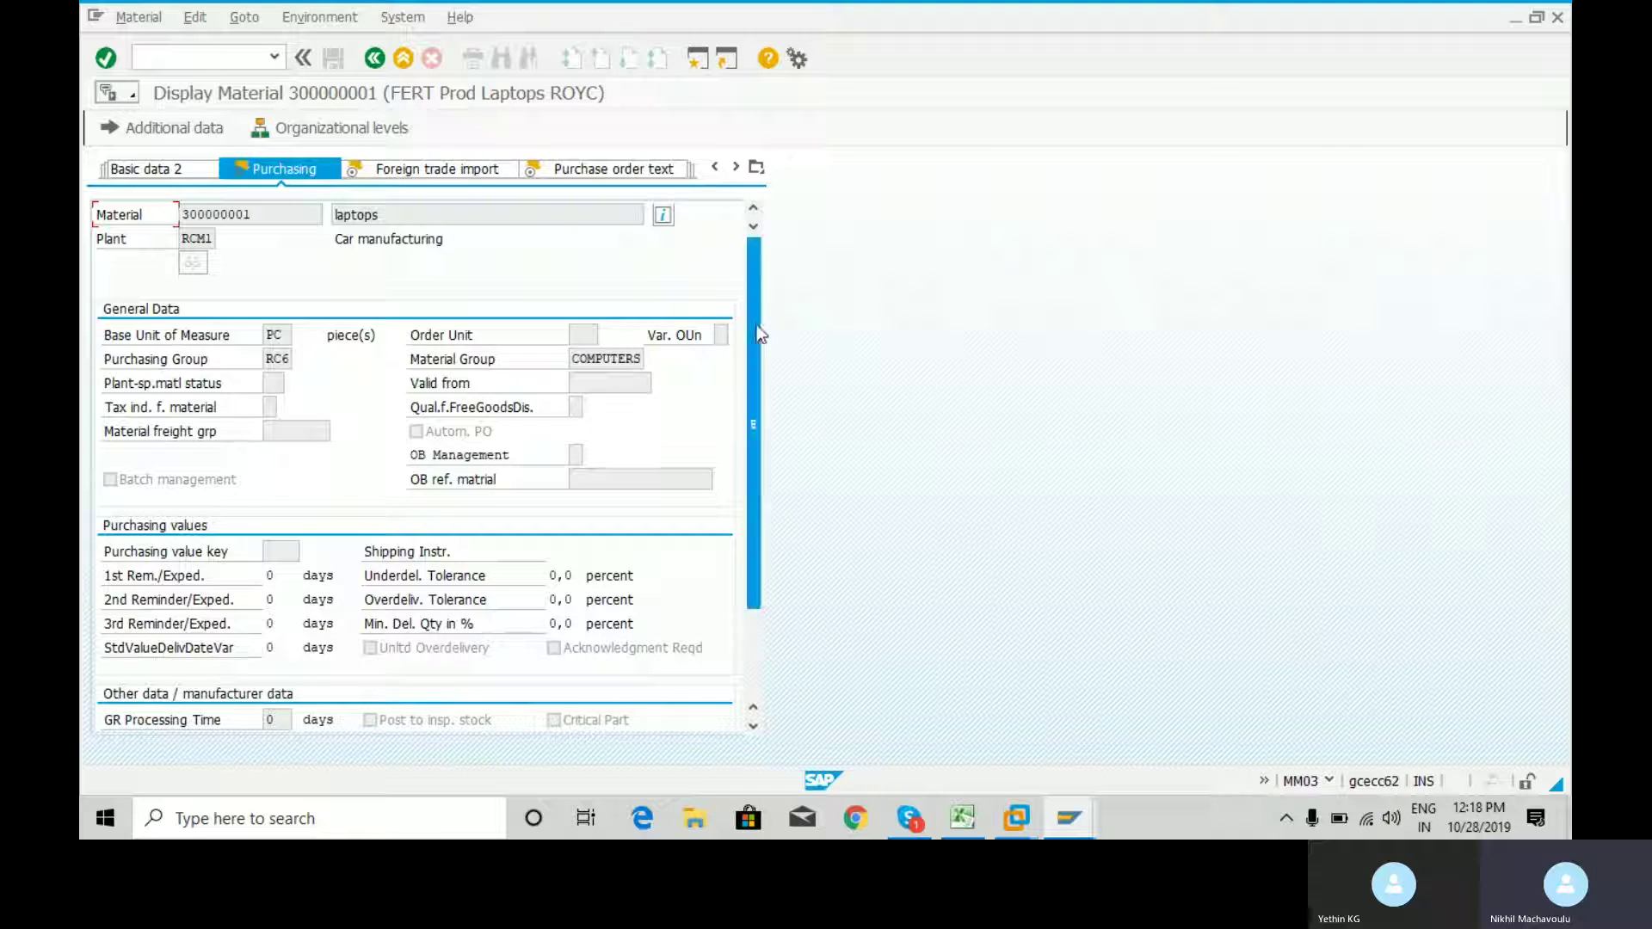
scroll(761, 474, "down", 2)
scroll(763, 482, "up", 2)
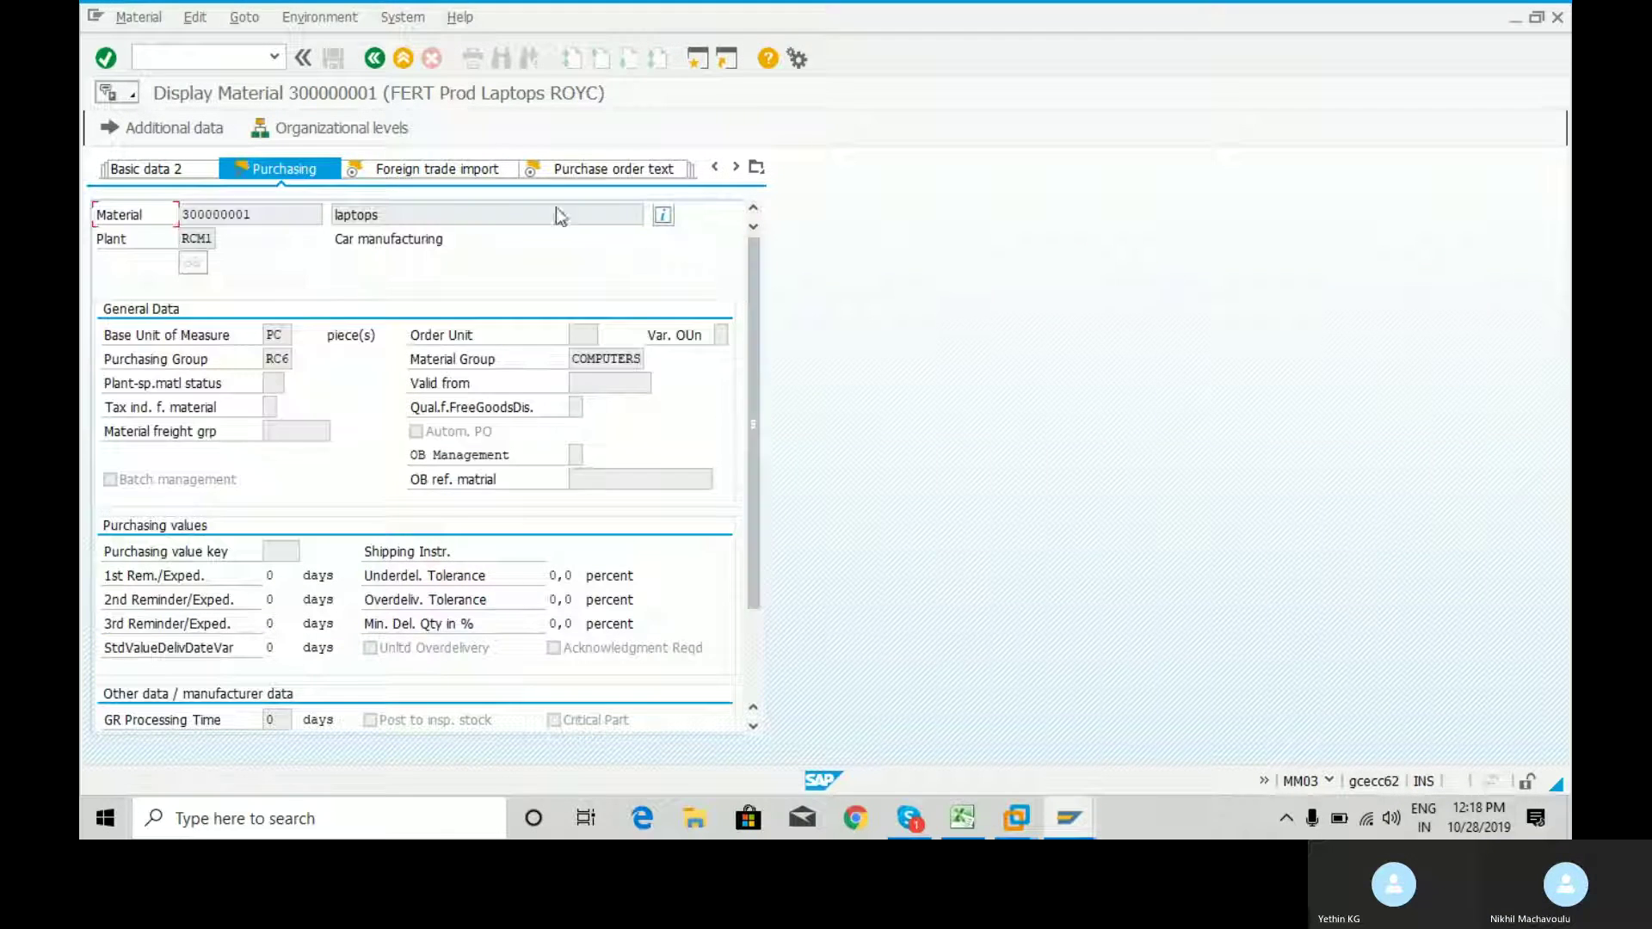
left_click(188, 58)
type("/n")
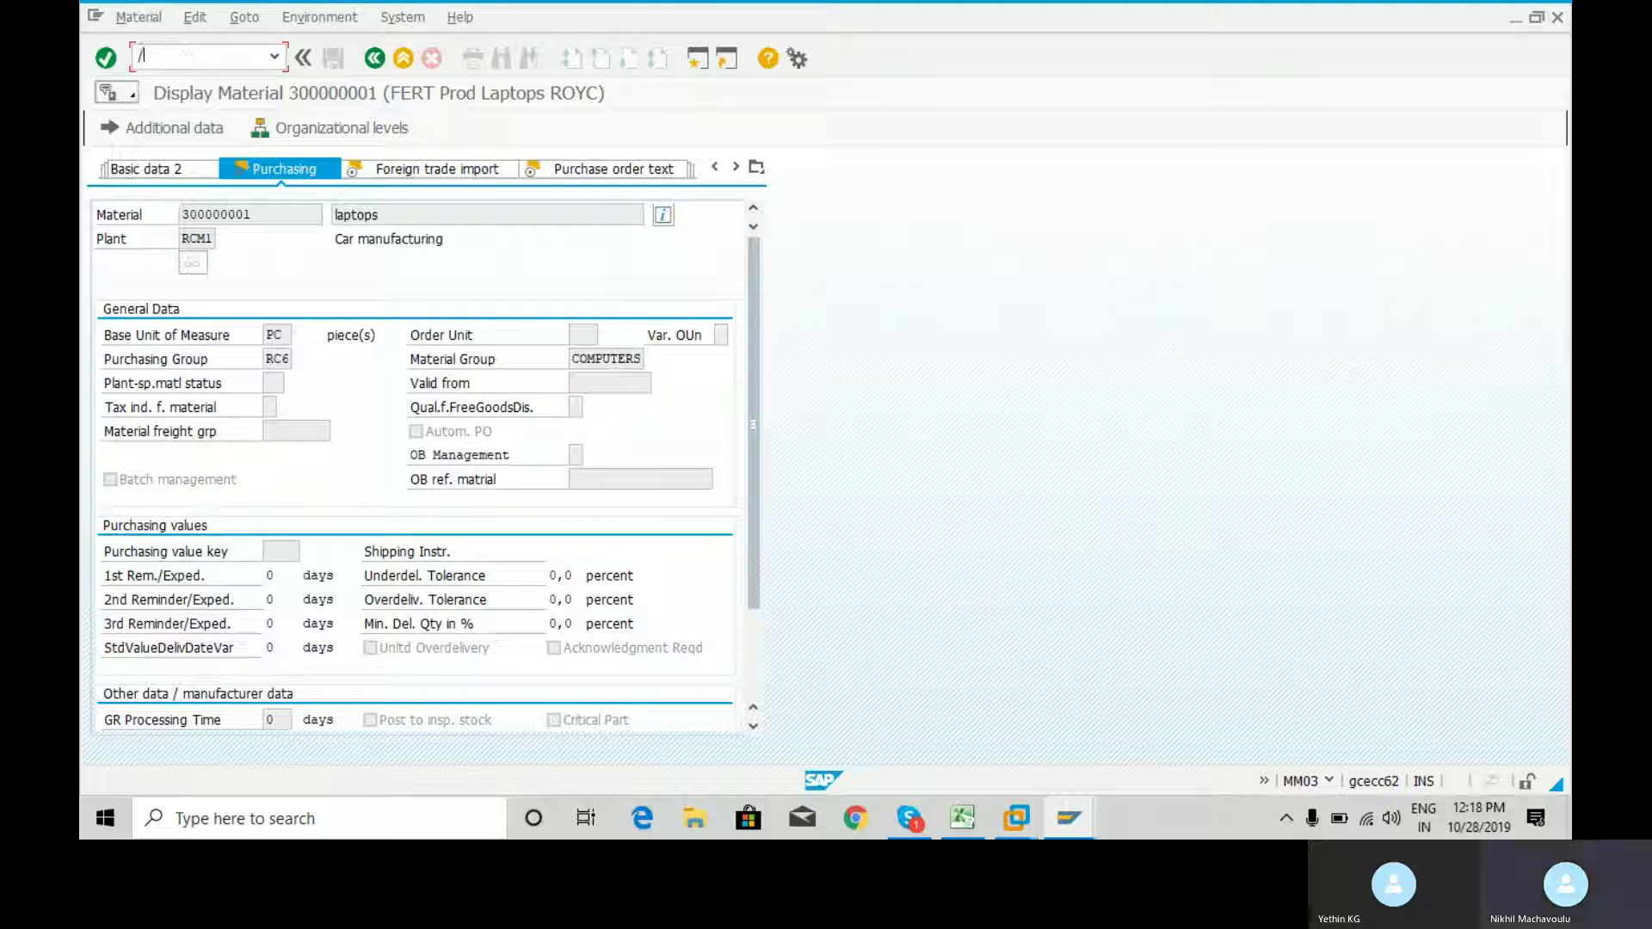
key("Return")
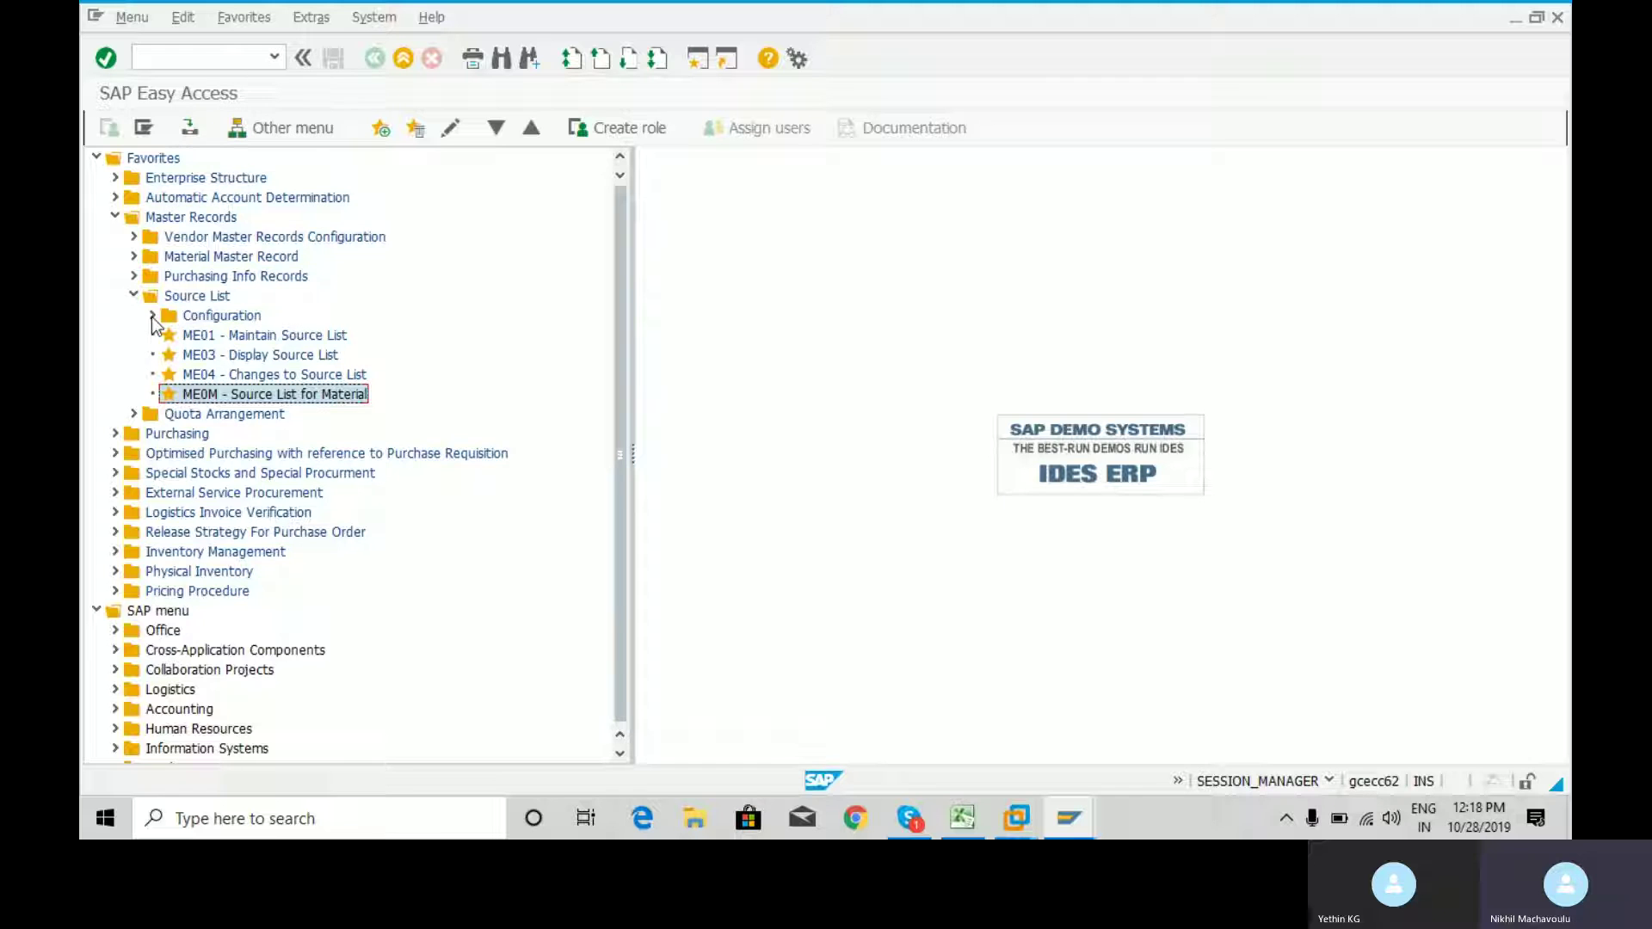
Expand the source list Configuration favorites and examine the transactions for maintaining the source list at plant level and material level.
left_click(152, 315)
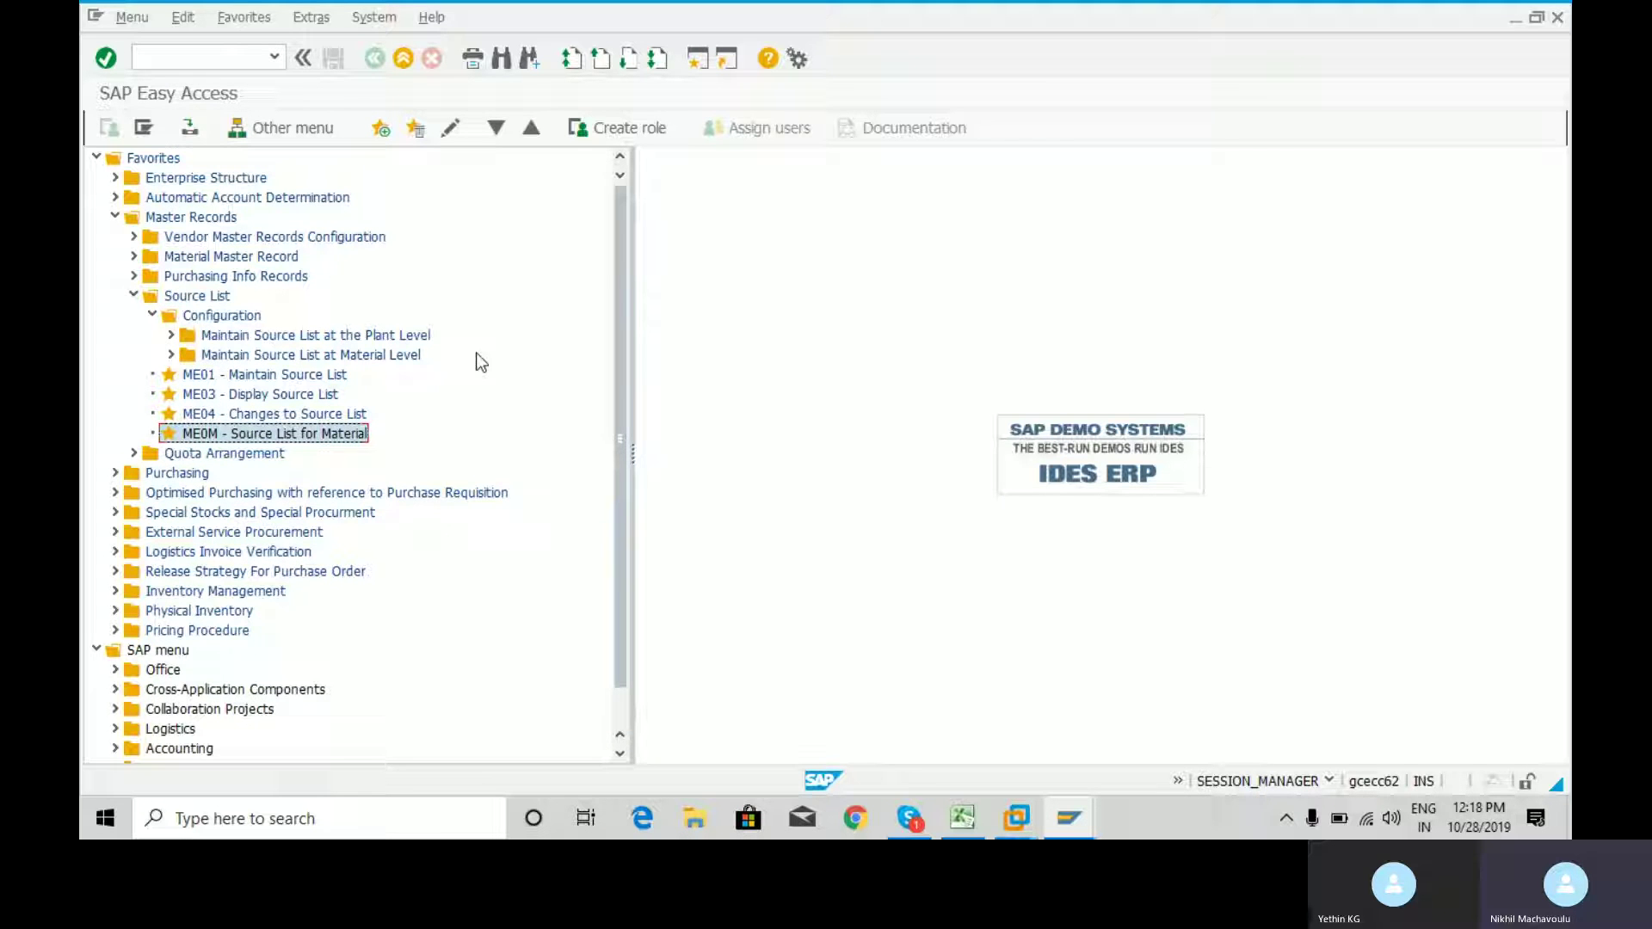
left_click(172, 335)
left_click(171, 336)
left_click(171, 356)
left_click(171, 355)
left_click(170, 355)
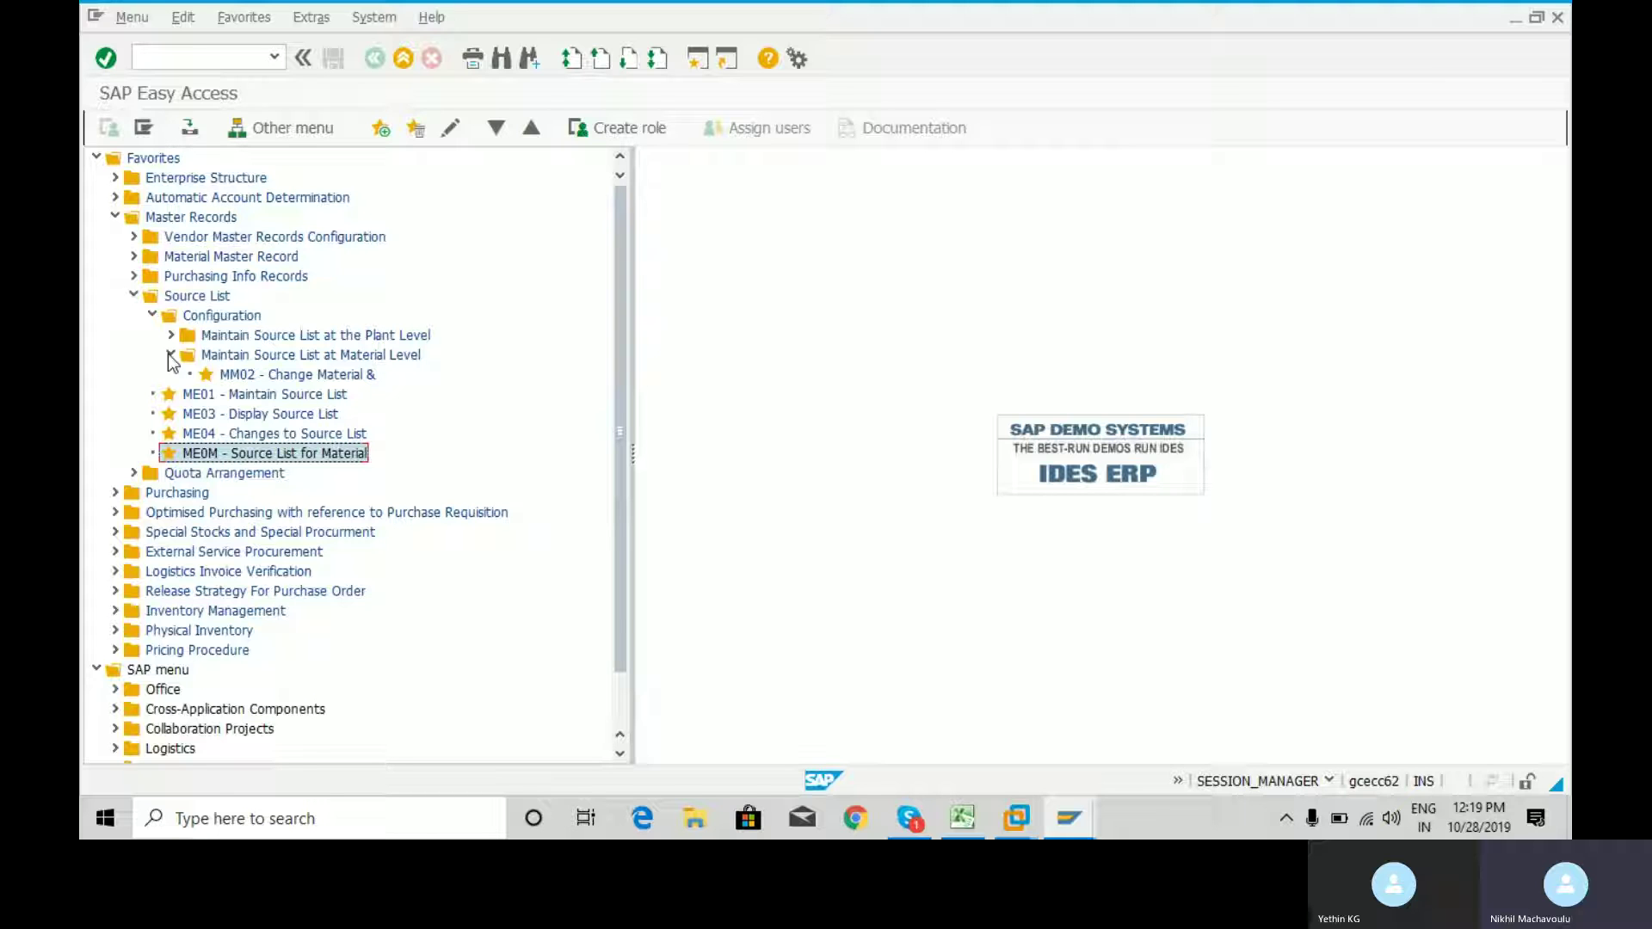
left_click(353, 375)
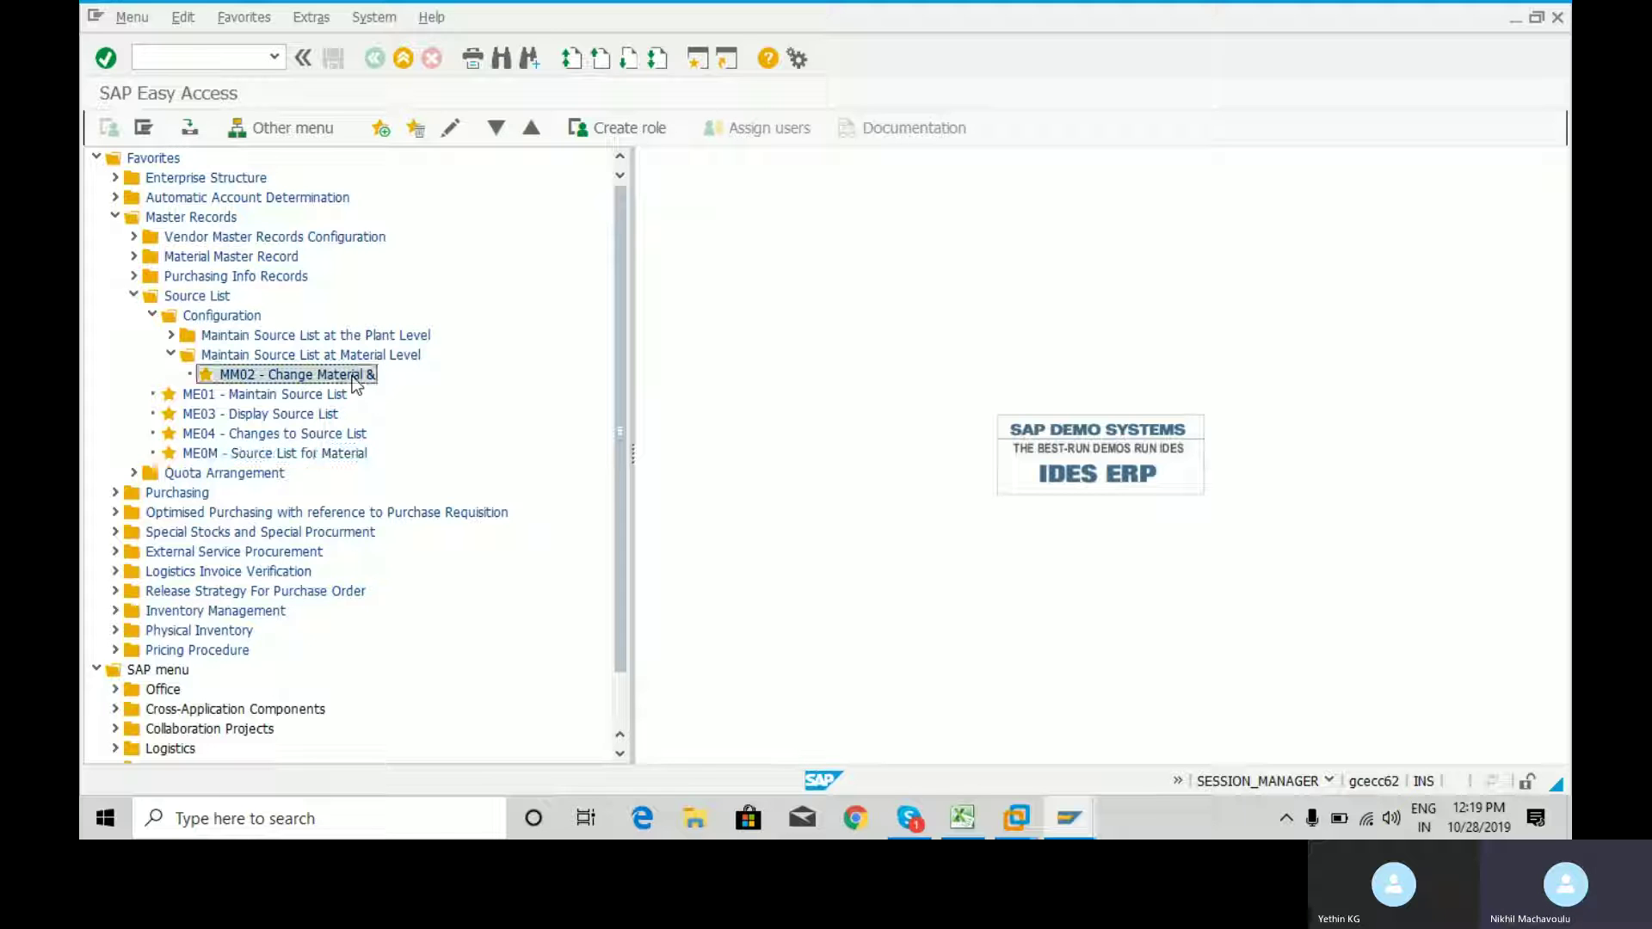
left_click(172, 353)
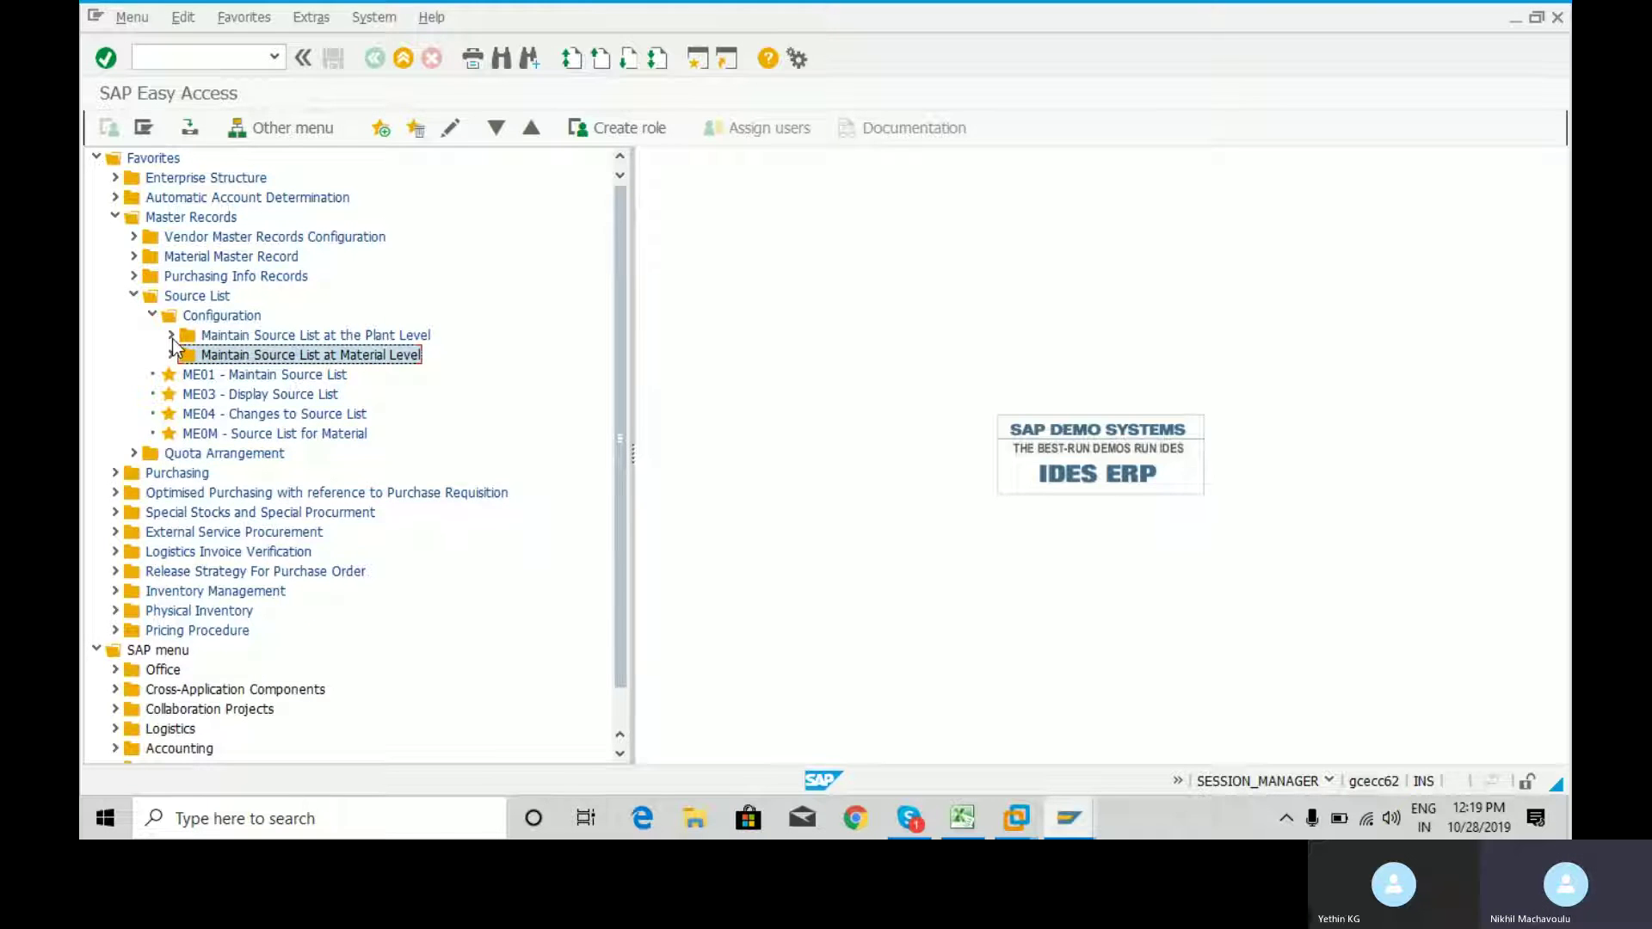
left_click(171, 338)
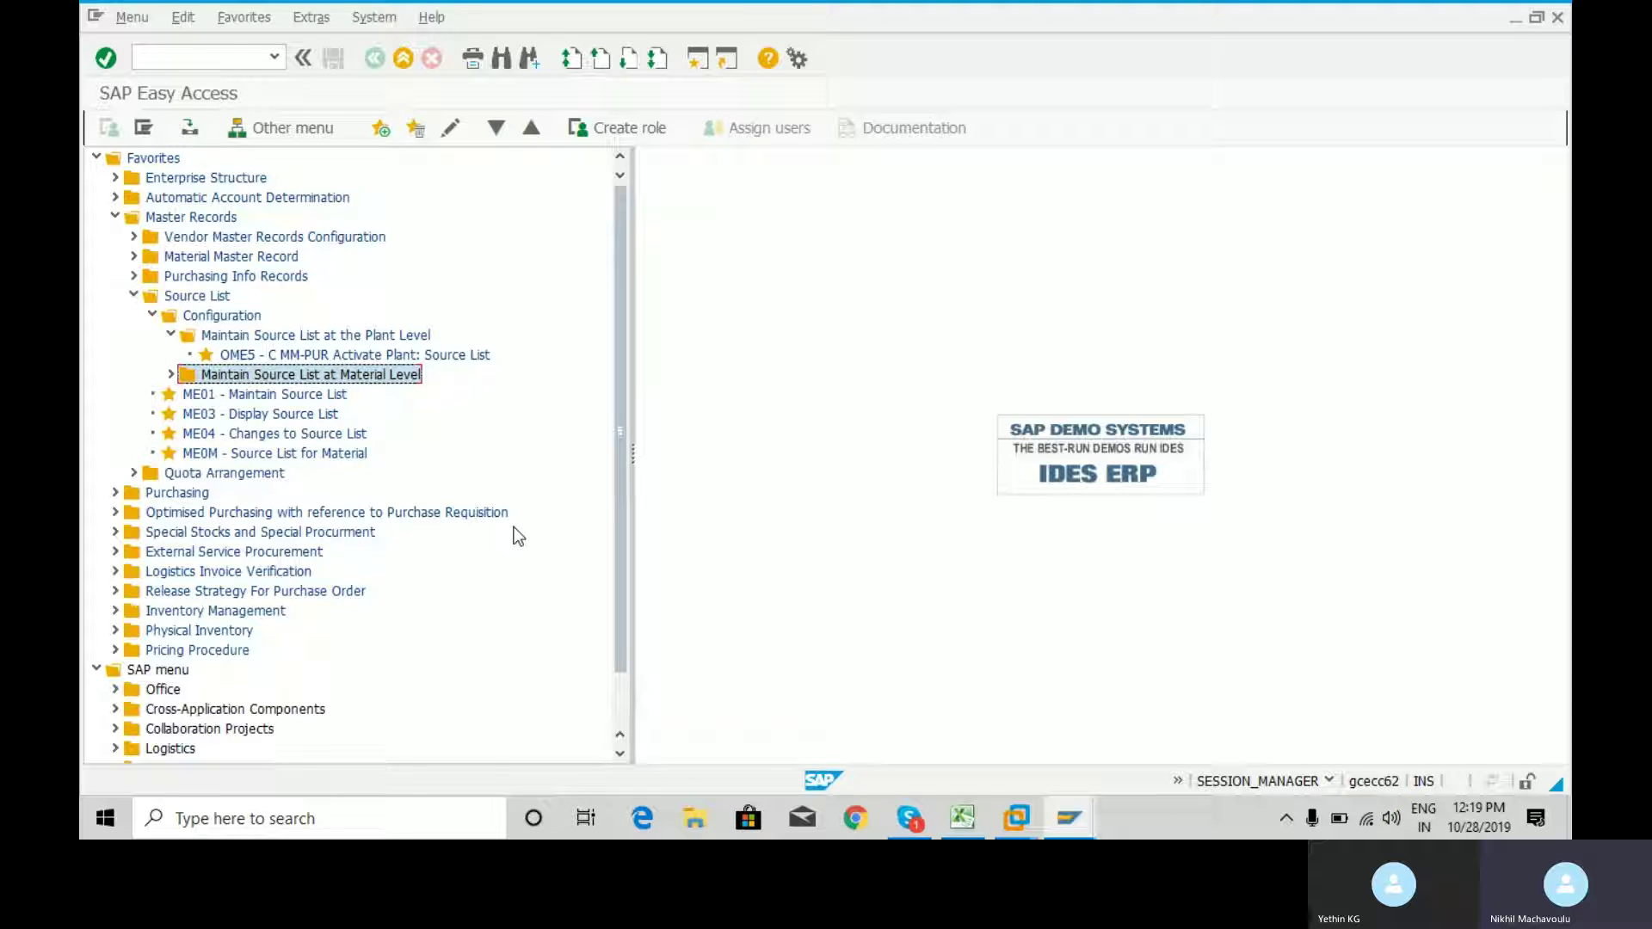
left_click(221, 53)
type("spro")
key("Return")
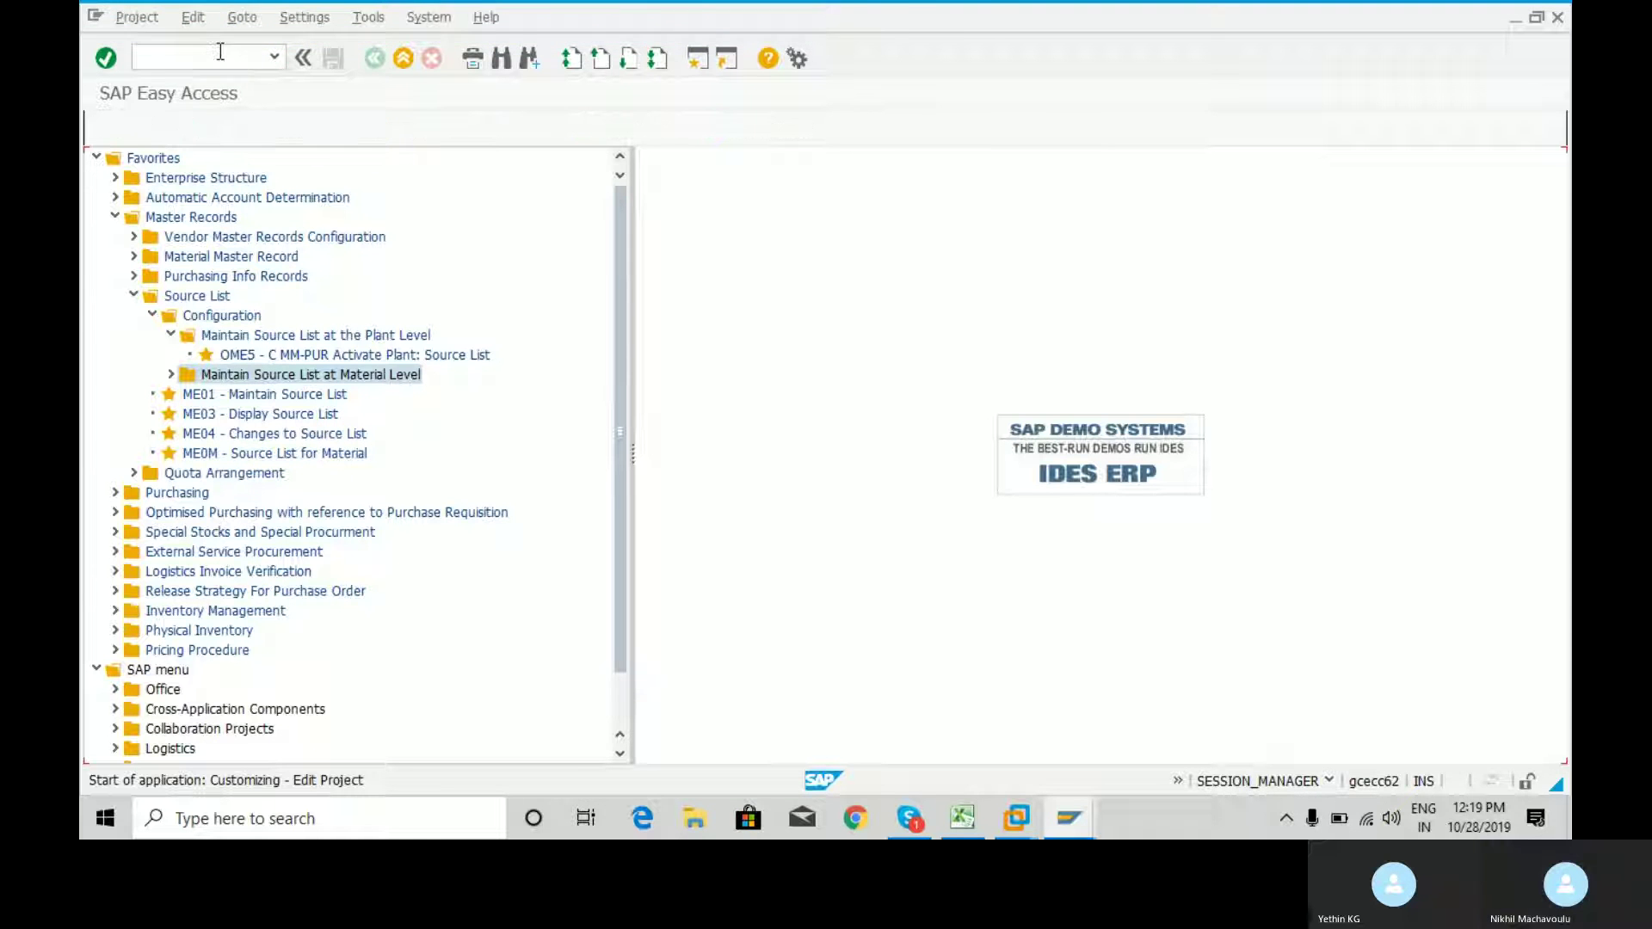
left_click(224, 127)
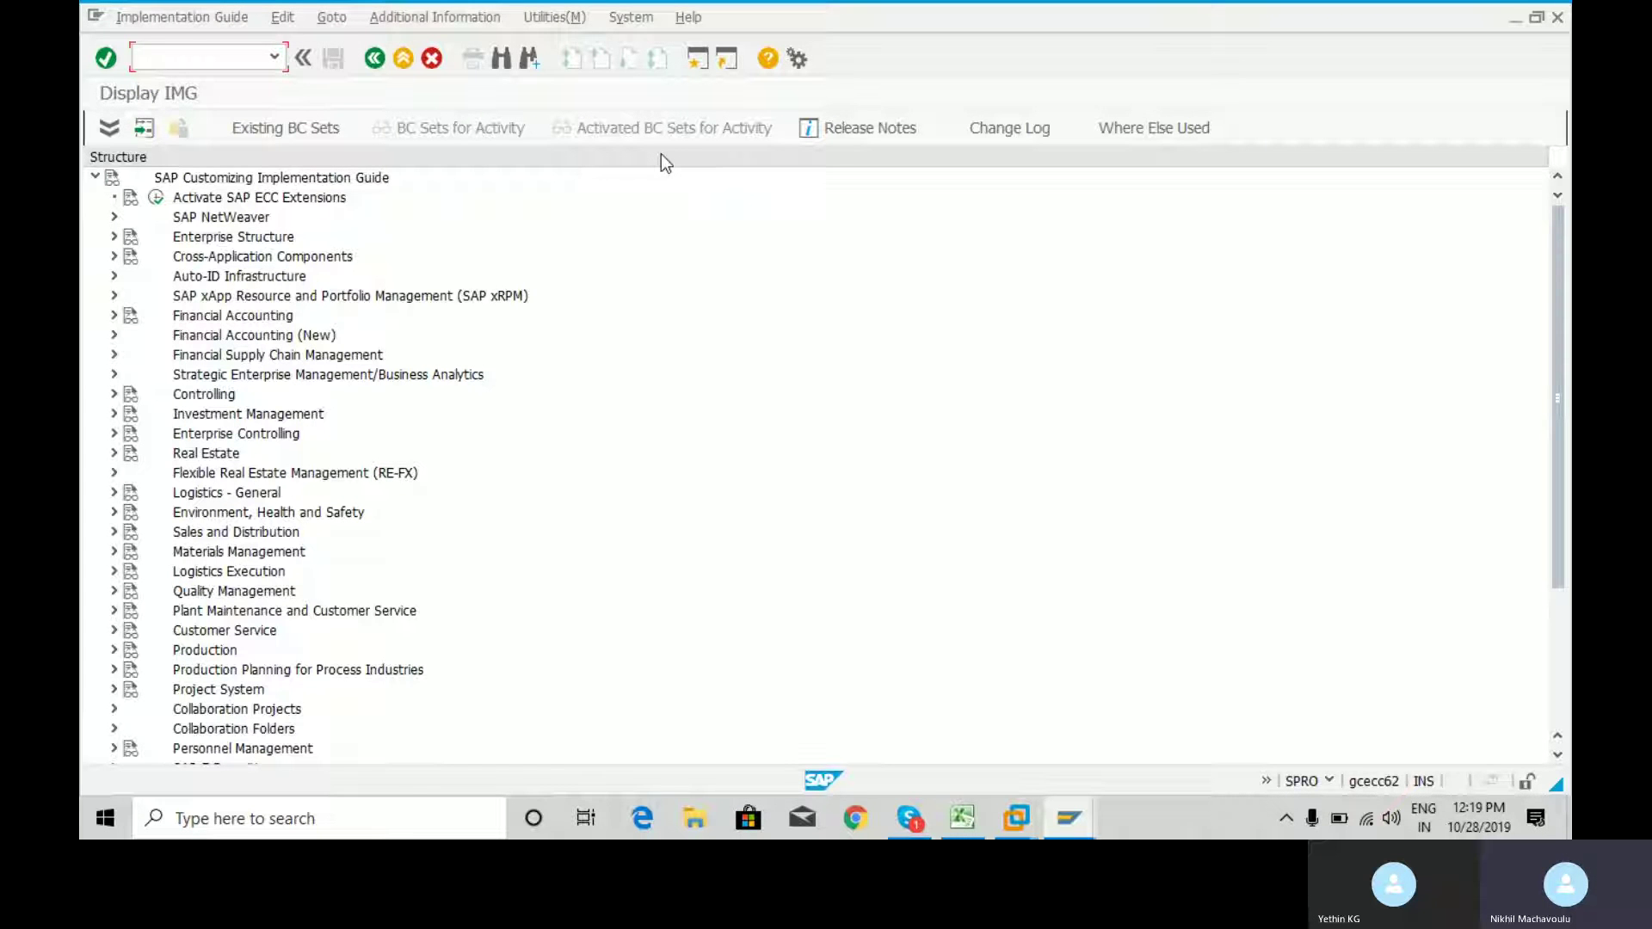
type("/n")
key("Return")
Open the SPRO reference IMG, examine the Source List activities under Materials Management > Purchasing and return to SAP Easy Access.
left_click(220, 55)
type("spro")
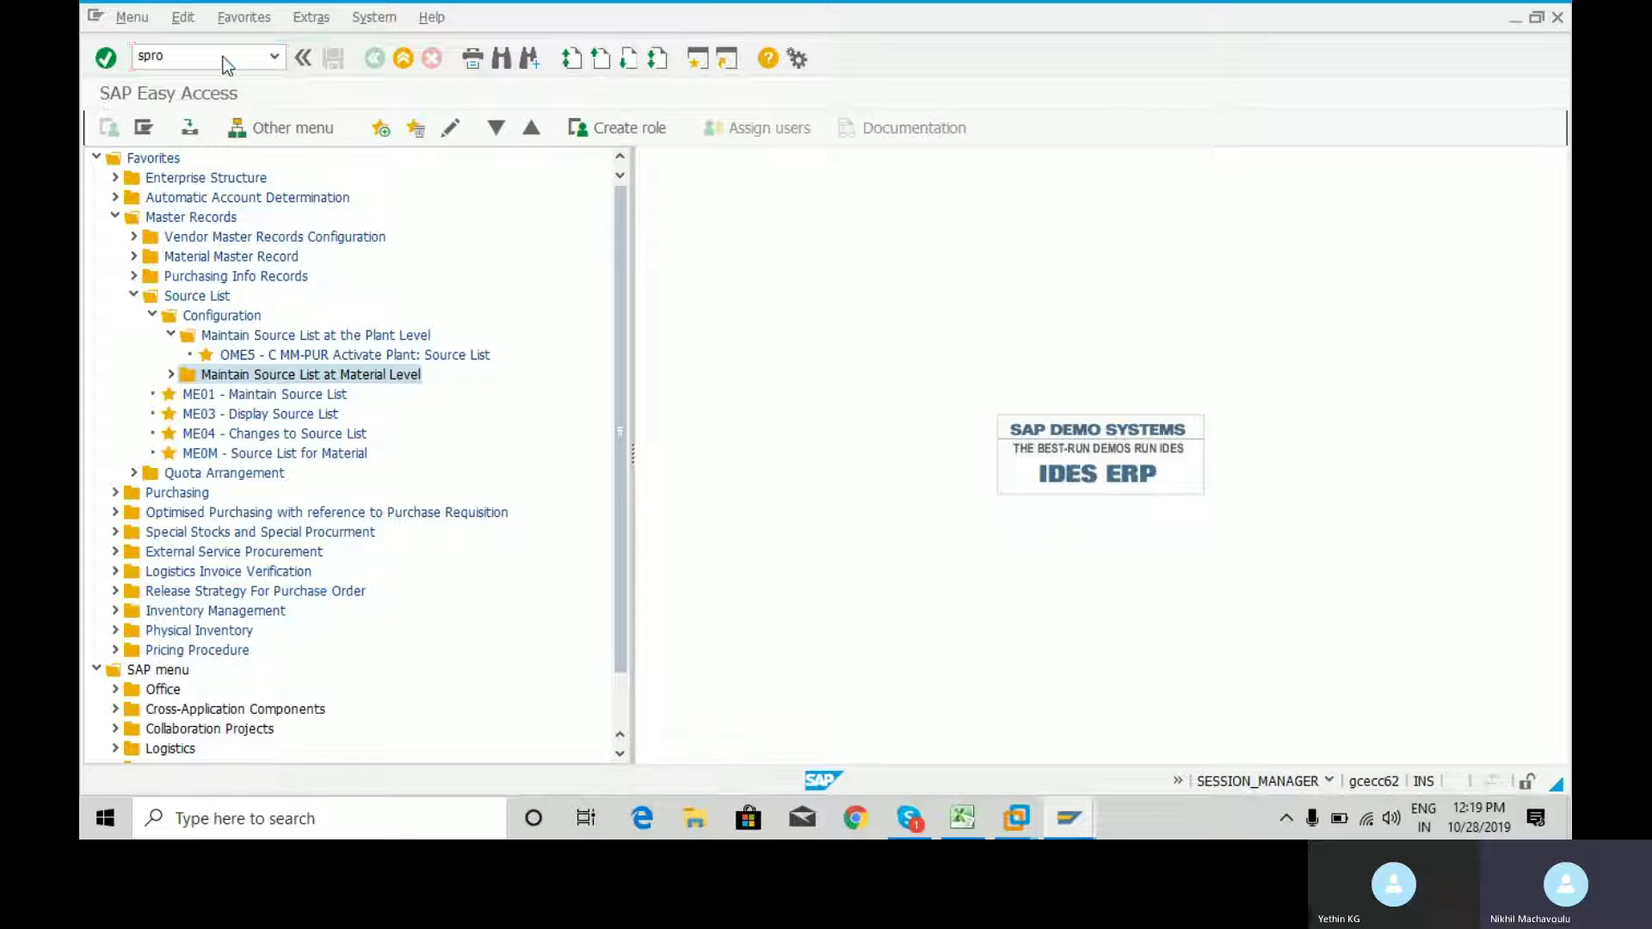
key("Return")
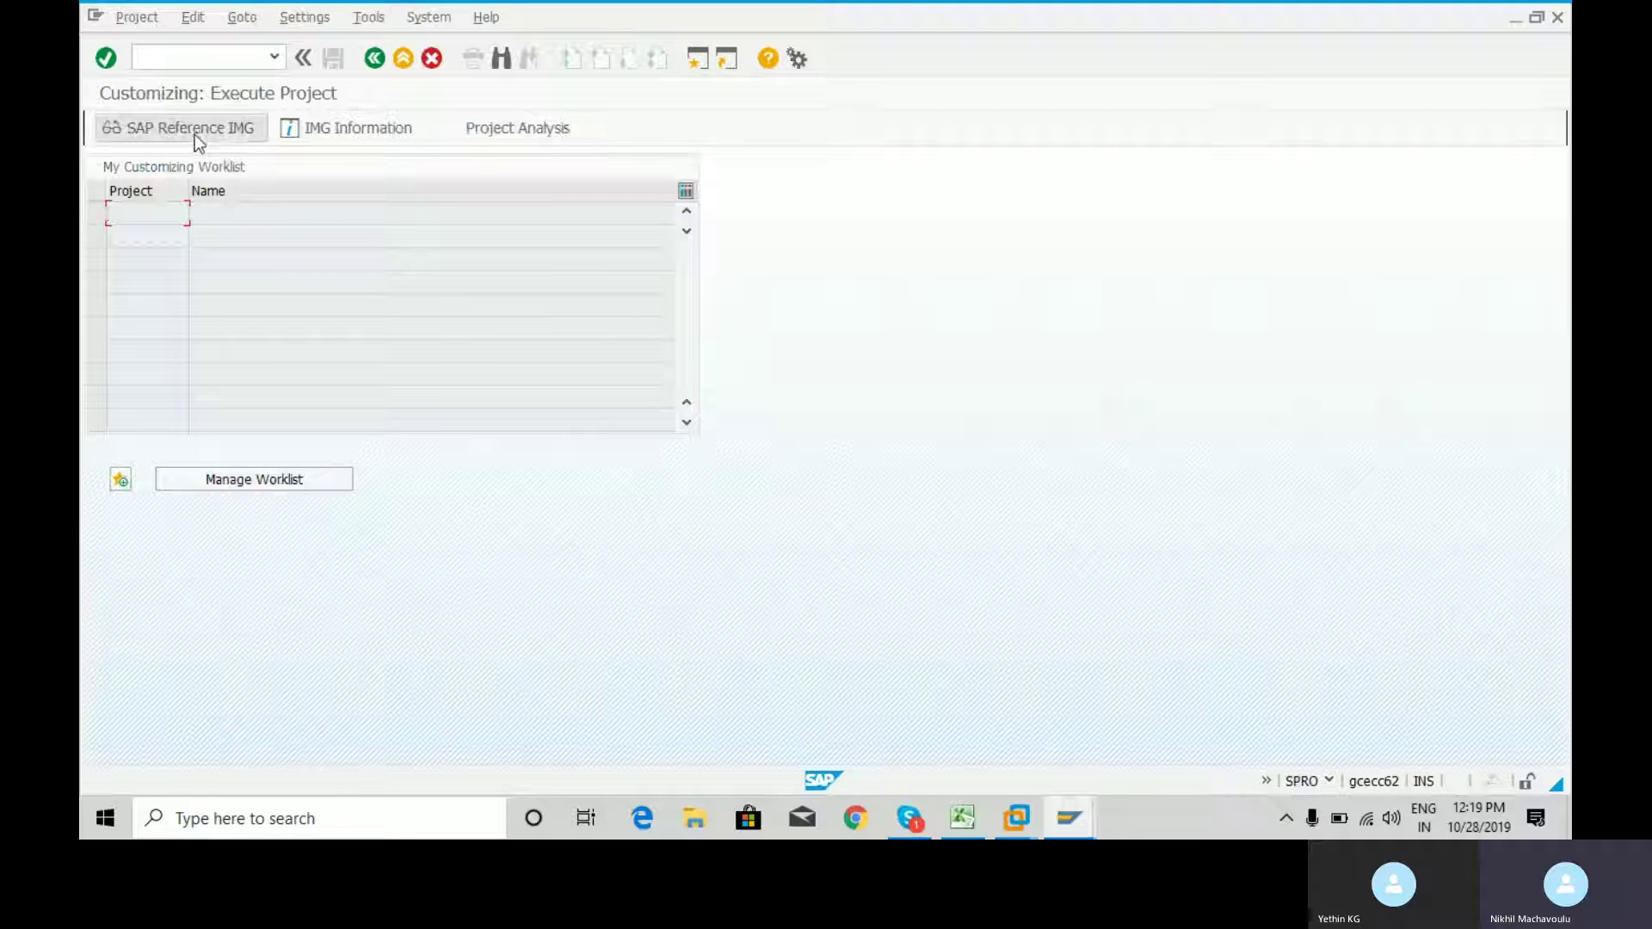
left_click(194, 131)
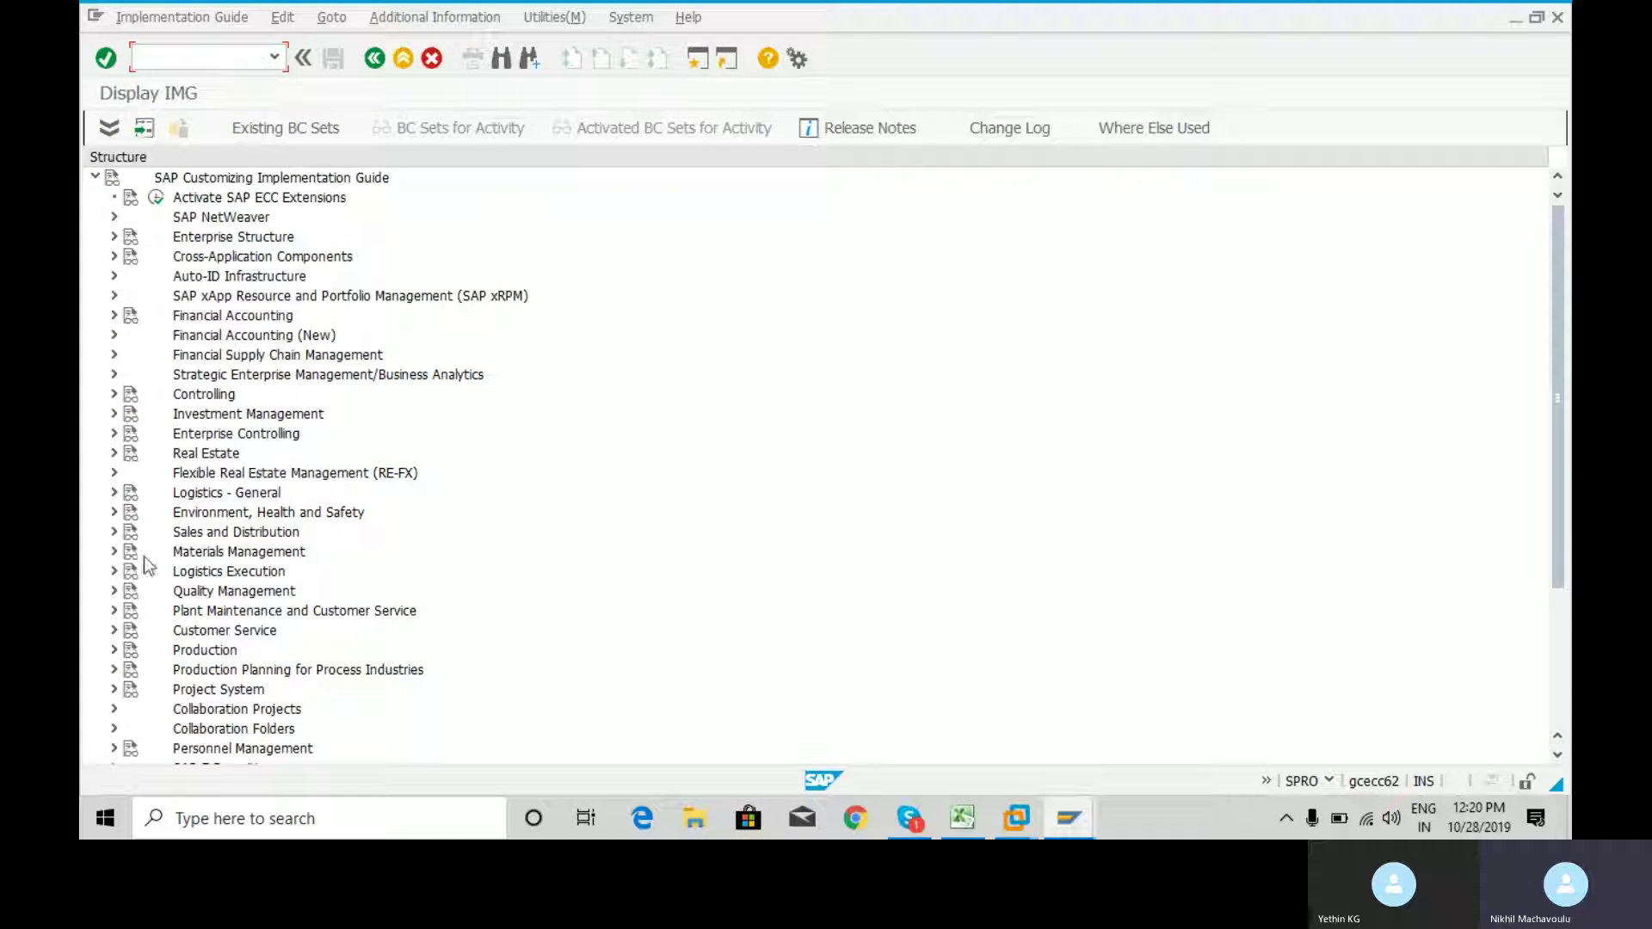
left_click(115, 554)
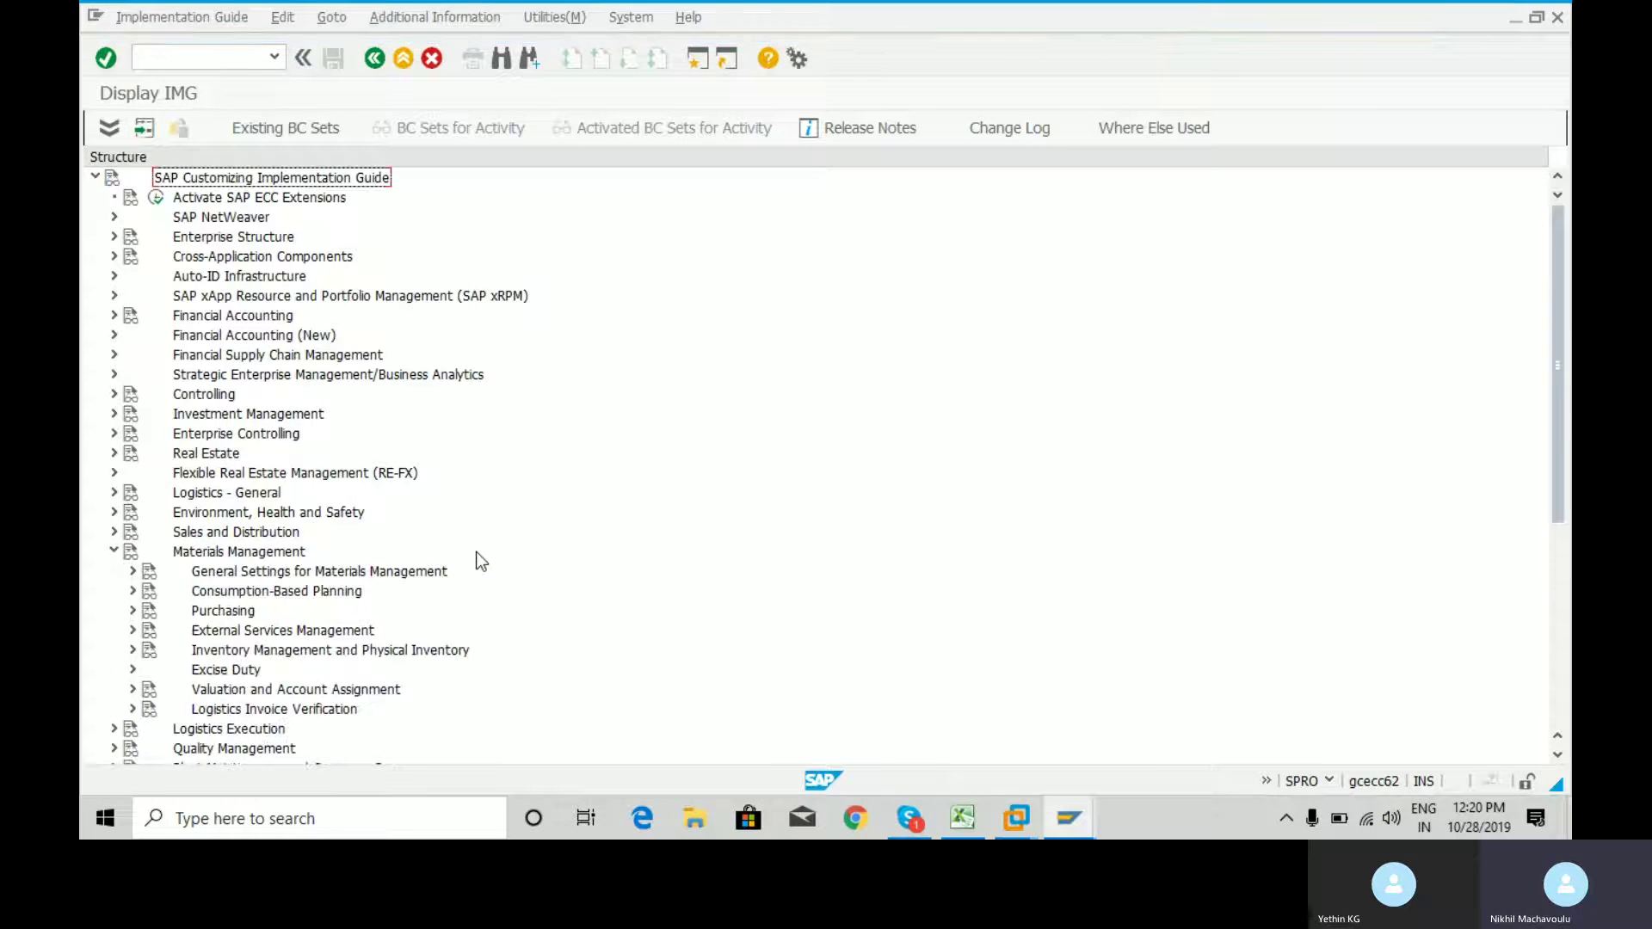
left_click(132, 610)
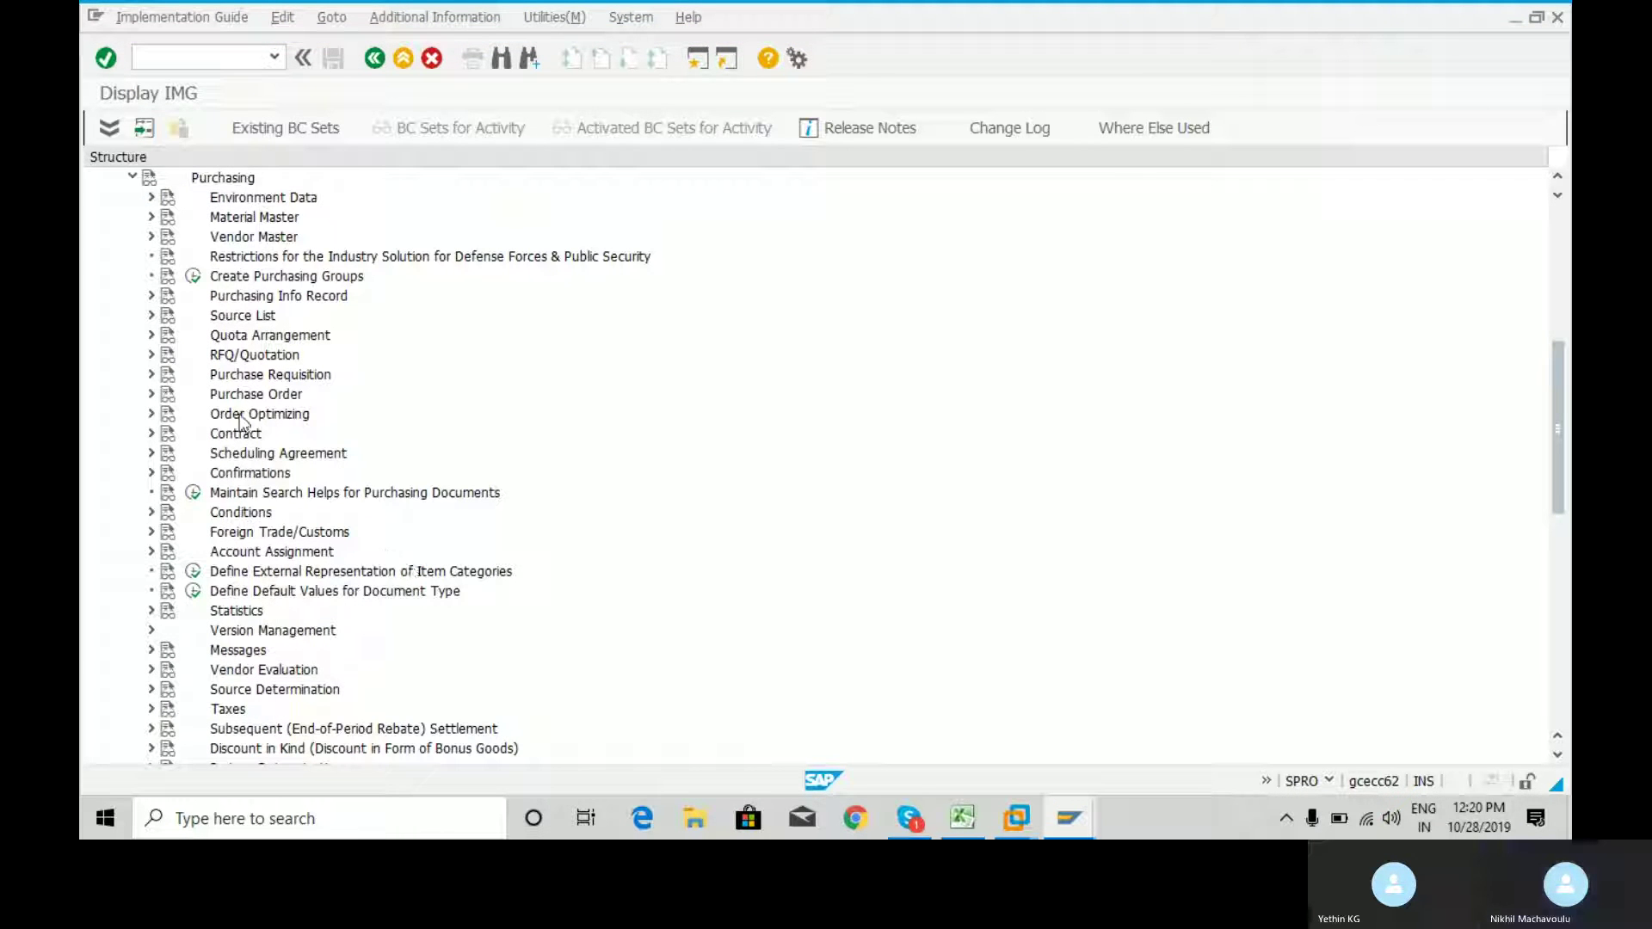
left_click(152, 316)
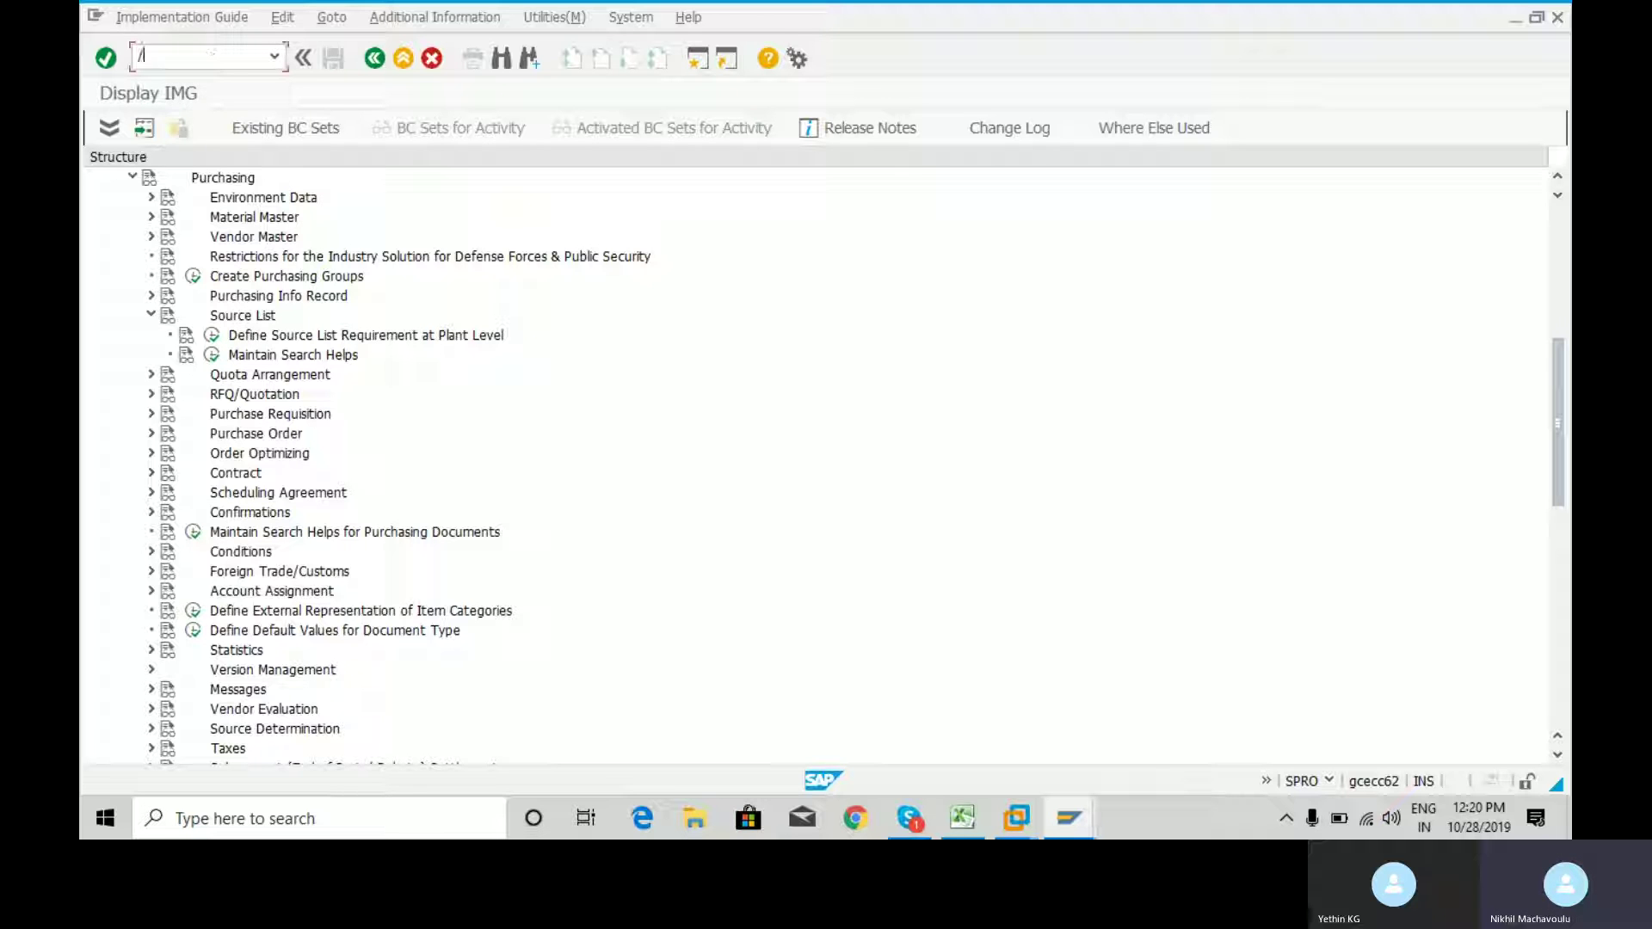
key("Return")
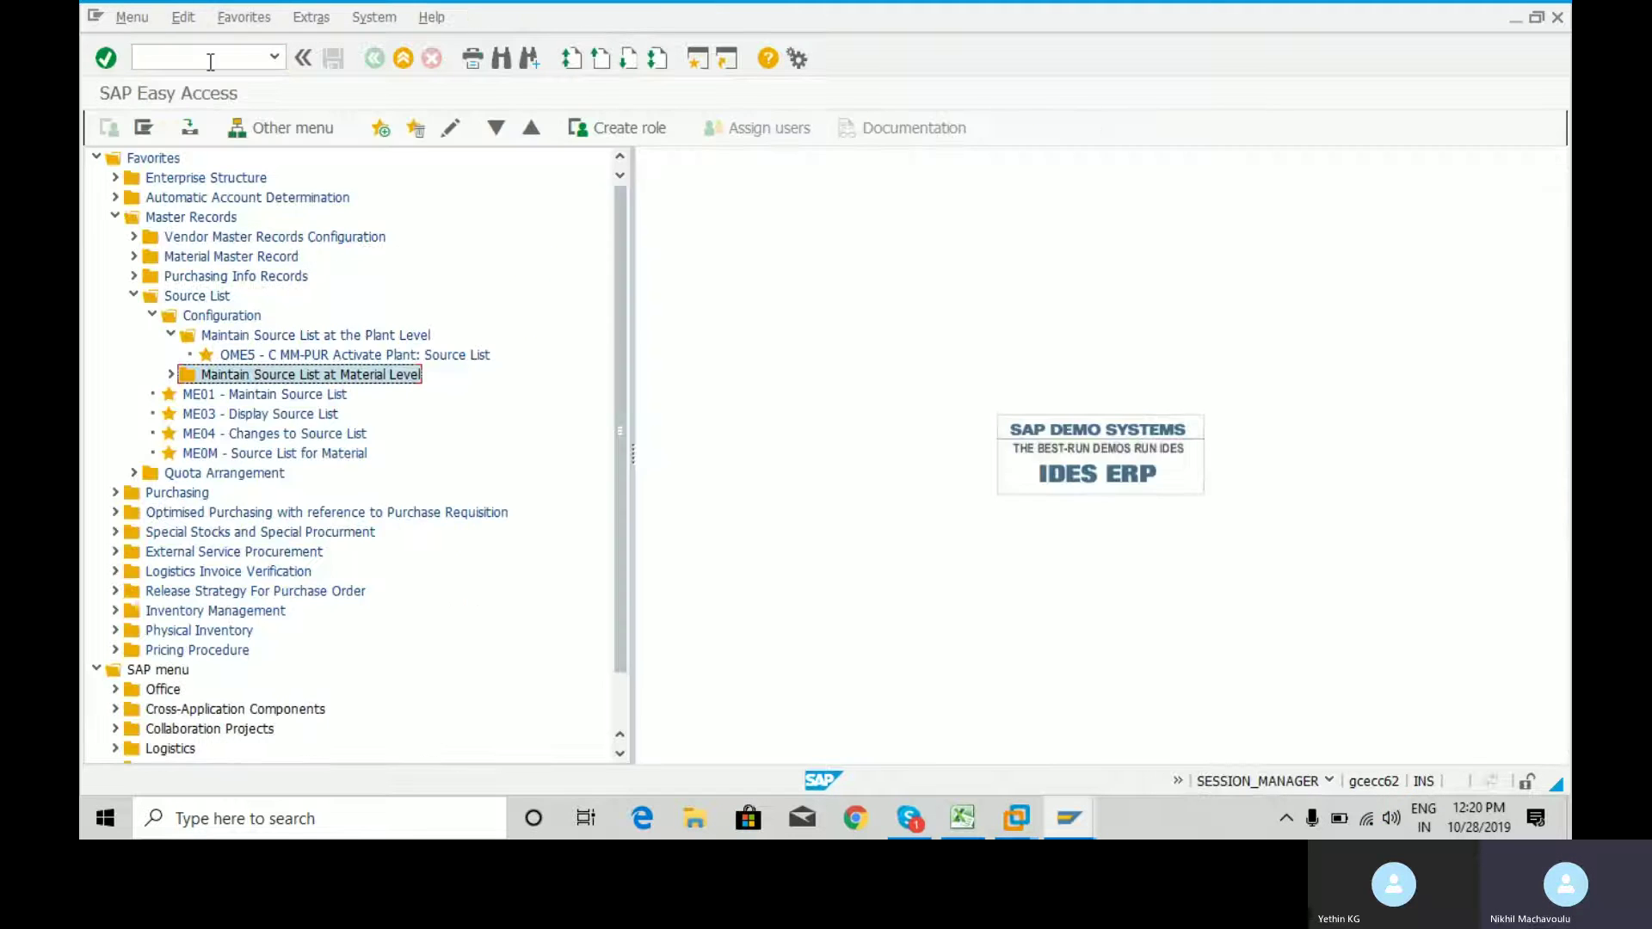
Start OME5 for source list activation by plant, and copy plant code RCM1 from the SAP Practice workbook.
left_click(303, 356)
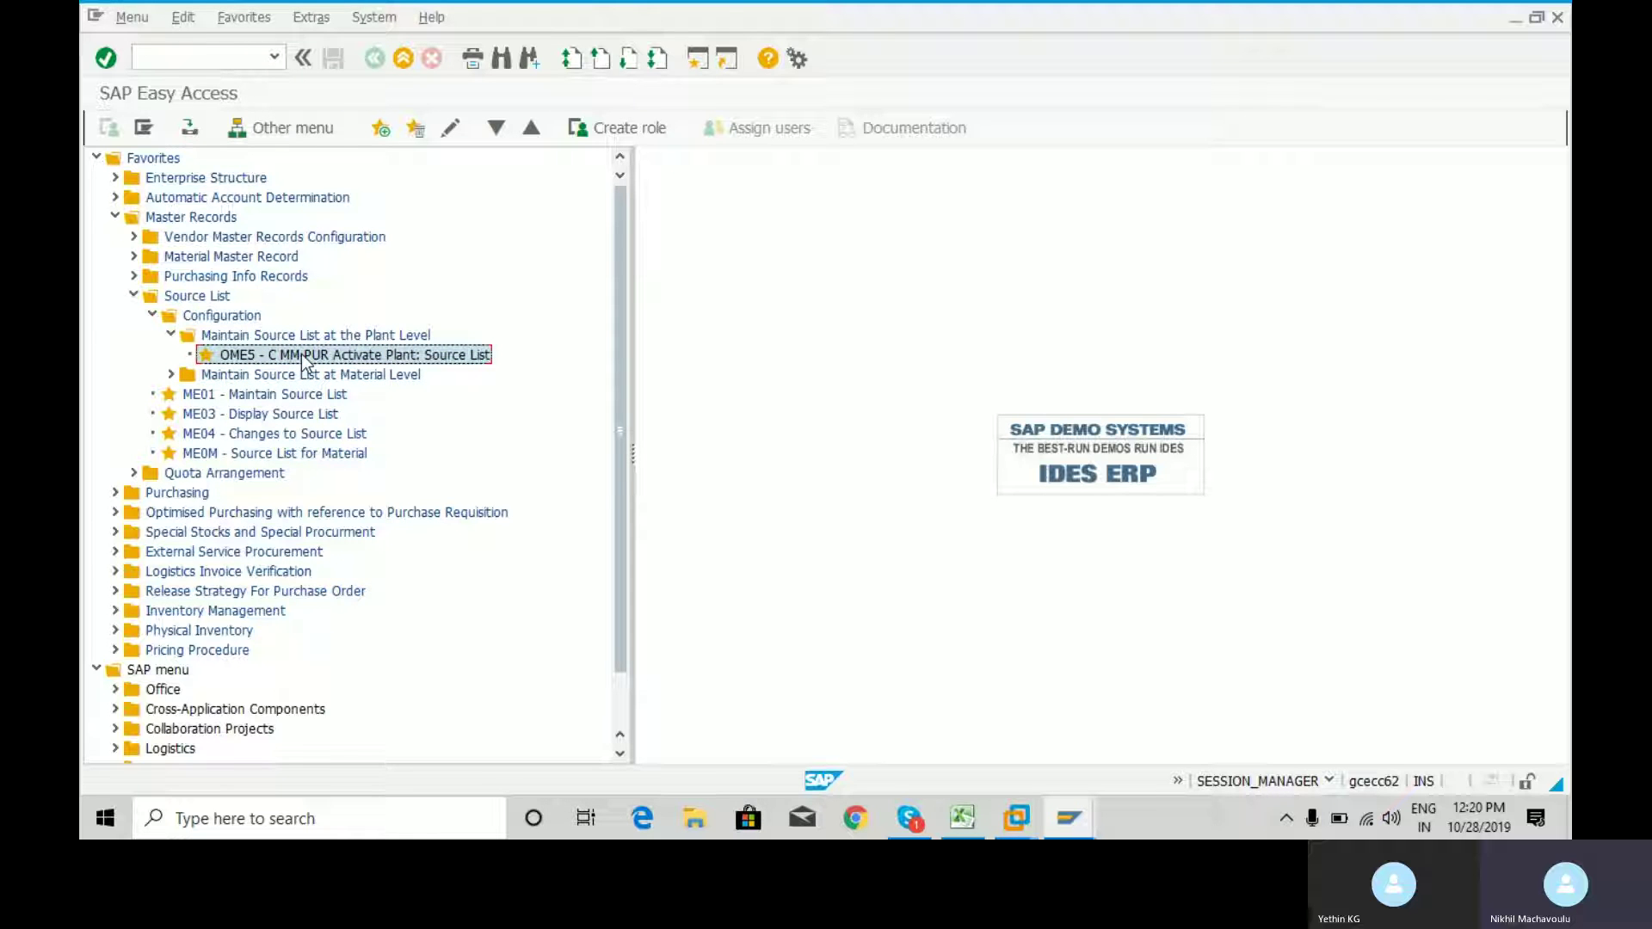
double_click(302, 355)
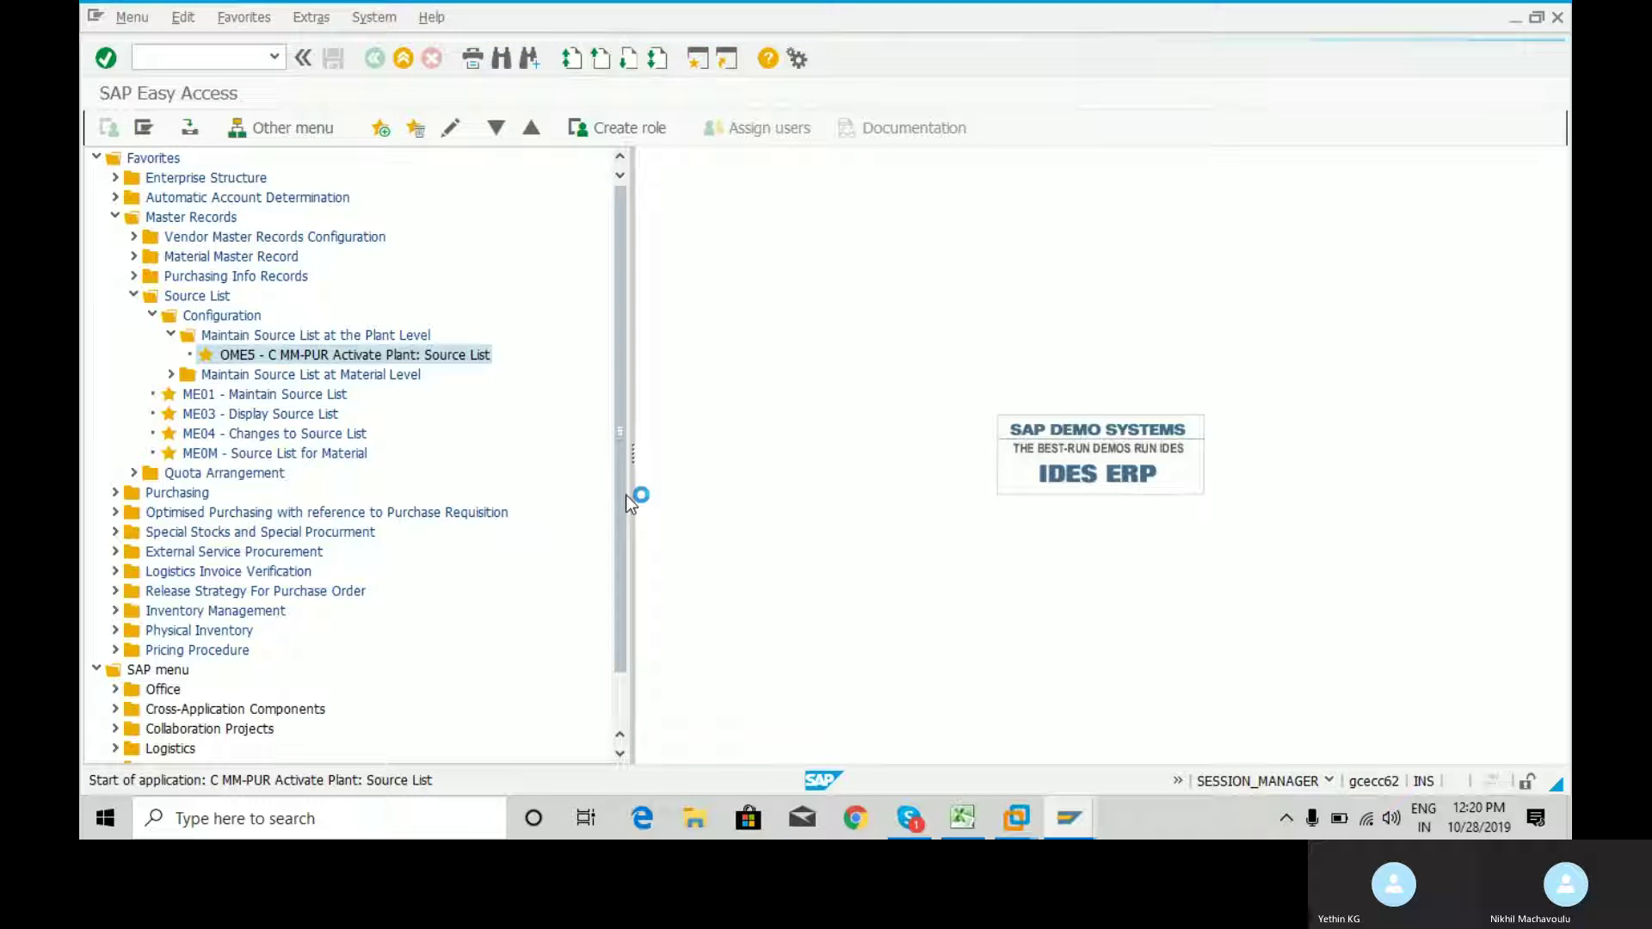
left_click(962, 819)
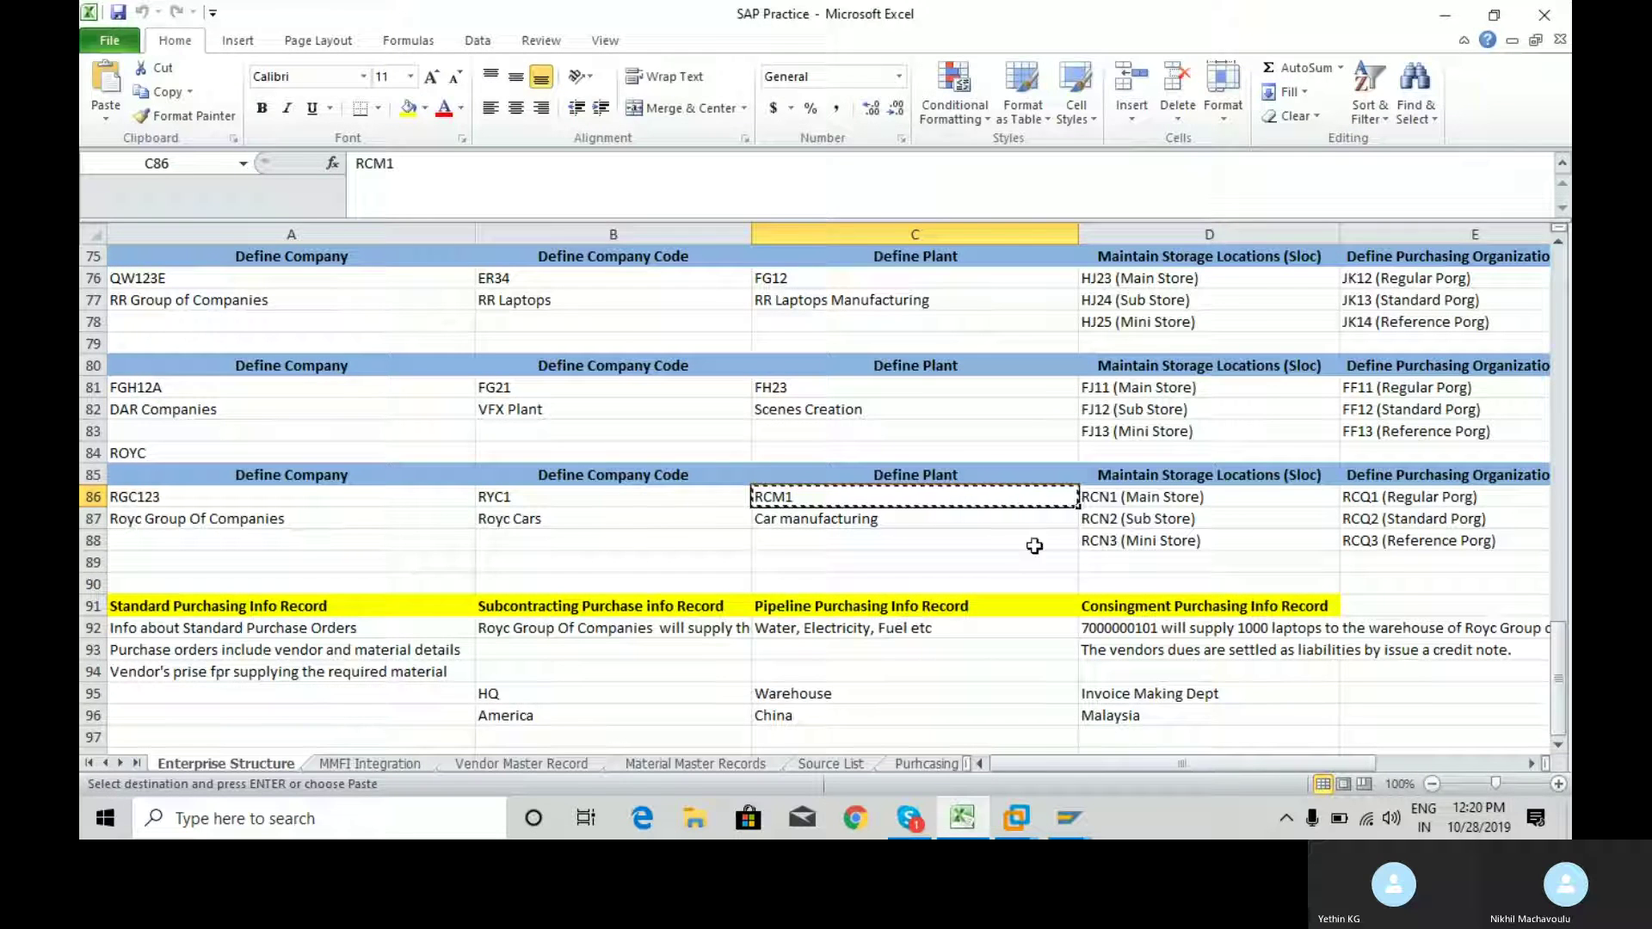
key("Escape")
key("ctrl+c")
key("alt+Tab")
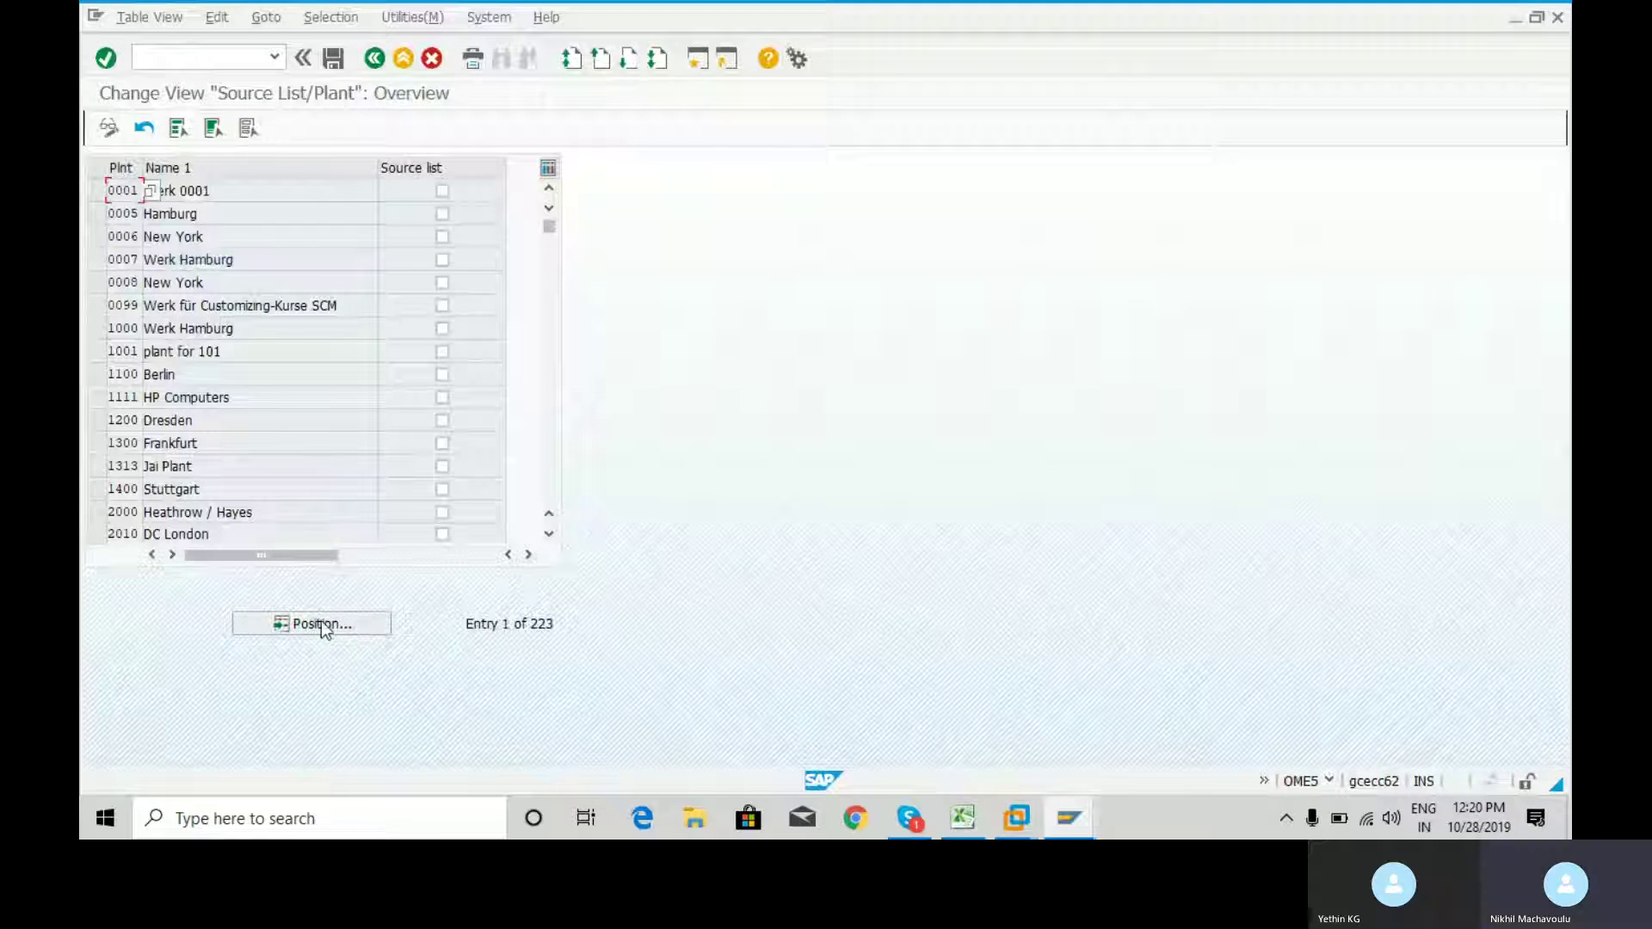
Open the value list for the plant to position on and look through it for plant RCM1.
left_click(321, 624)
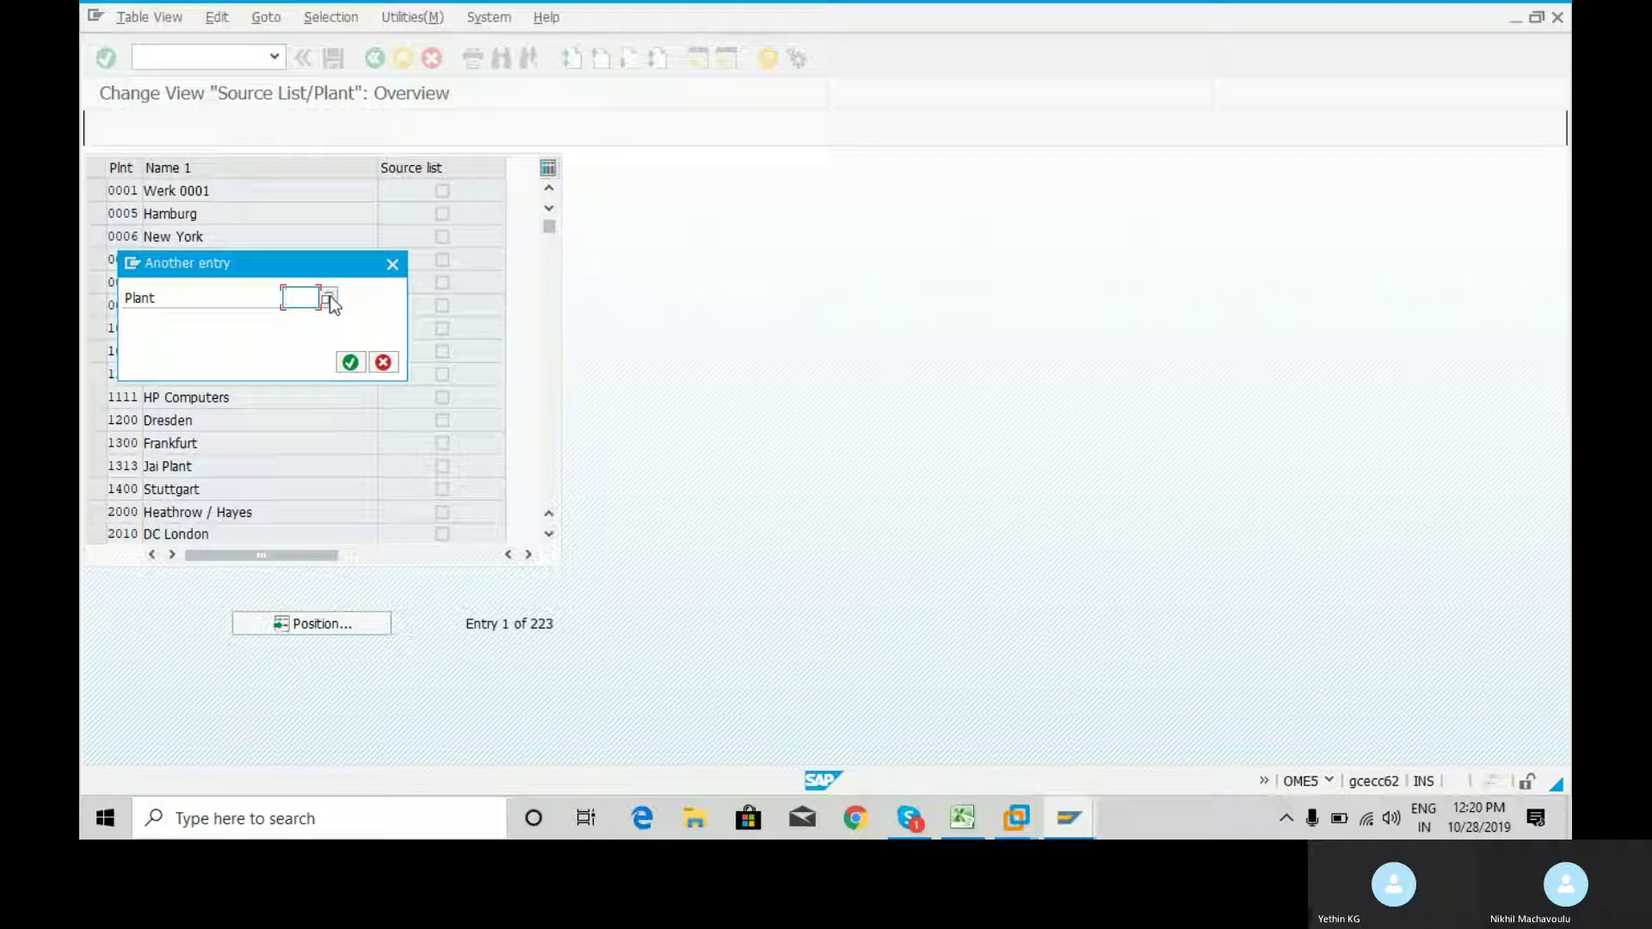
left_click(328, 298)
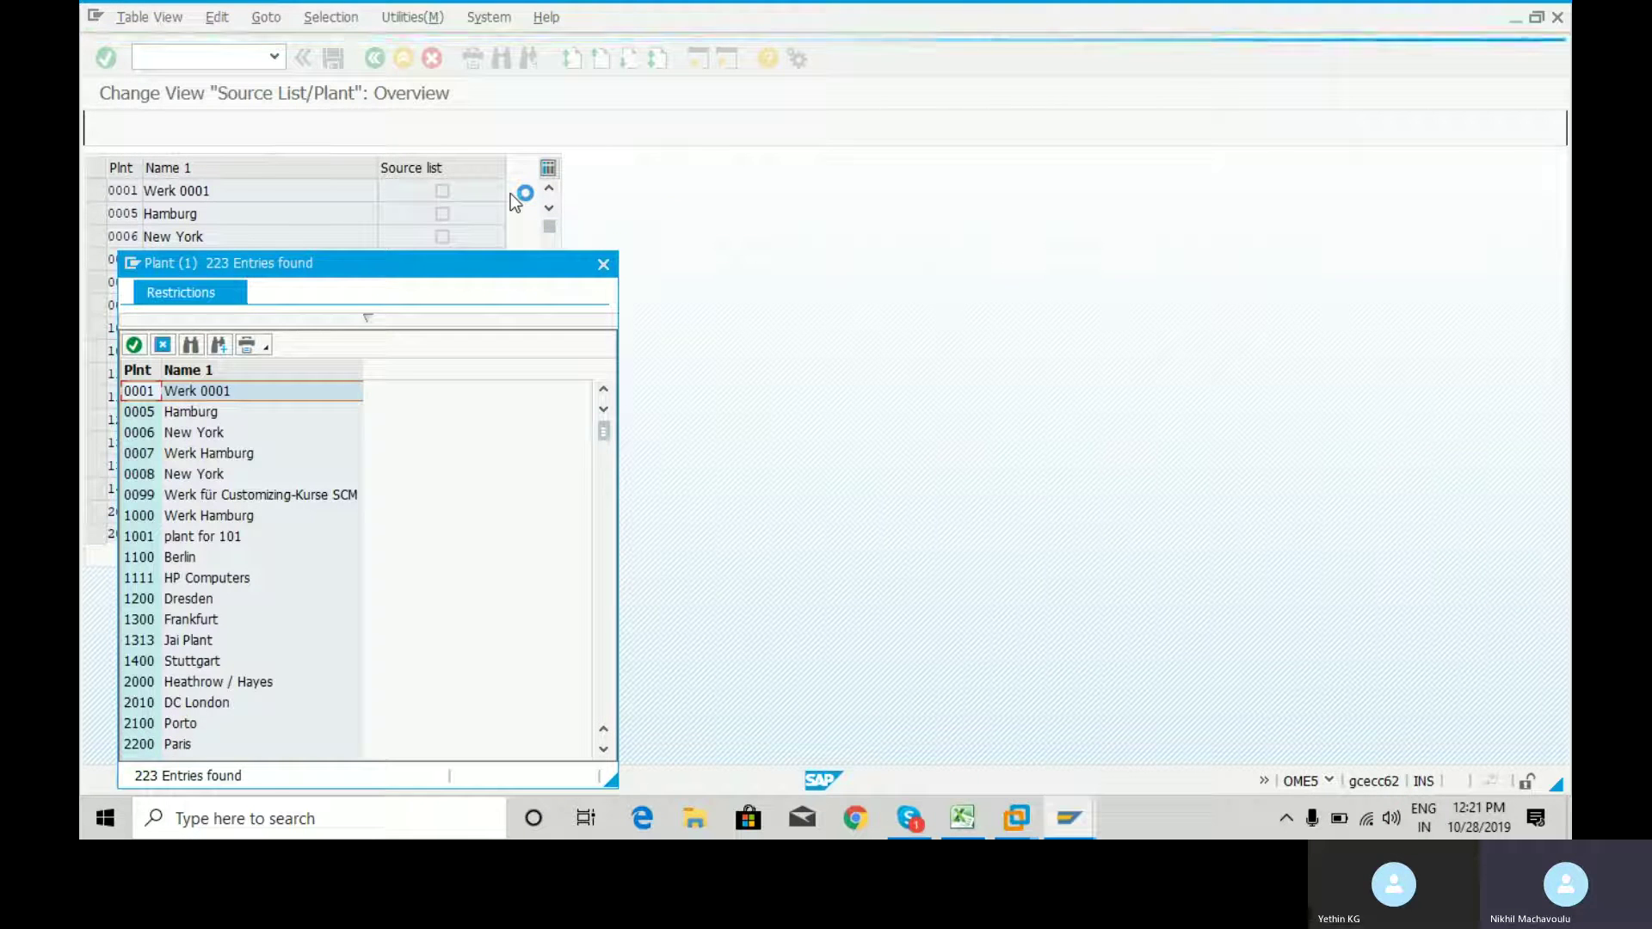
left_click(604, 751)
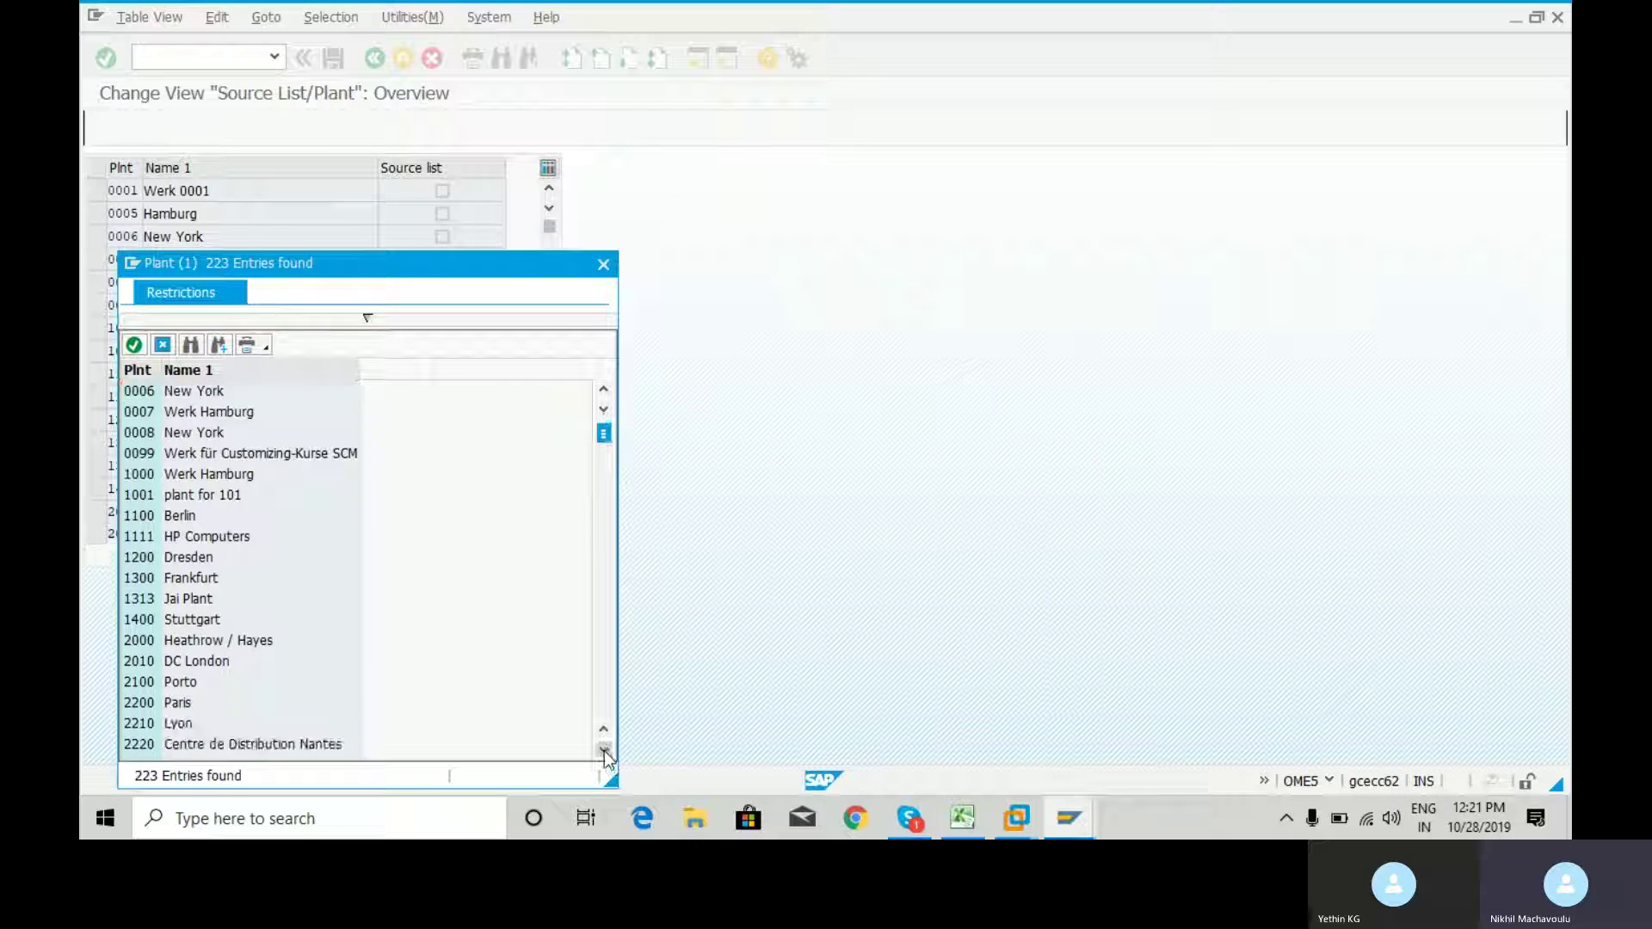
left_click(604, 750)
left_click(604, 750)
left_click(605, 751)
left_click(605, 751)
left_click(604, 751)
left_click(604, 751)
left_click(604, 751)
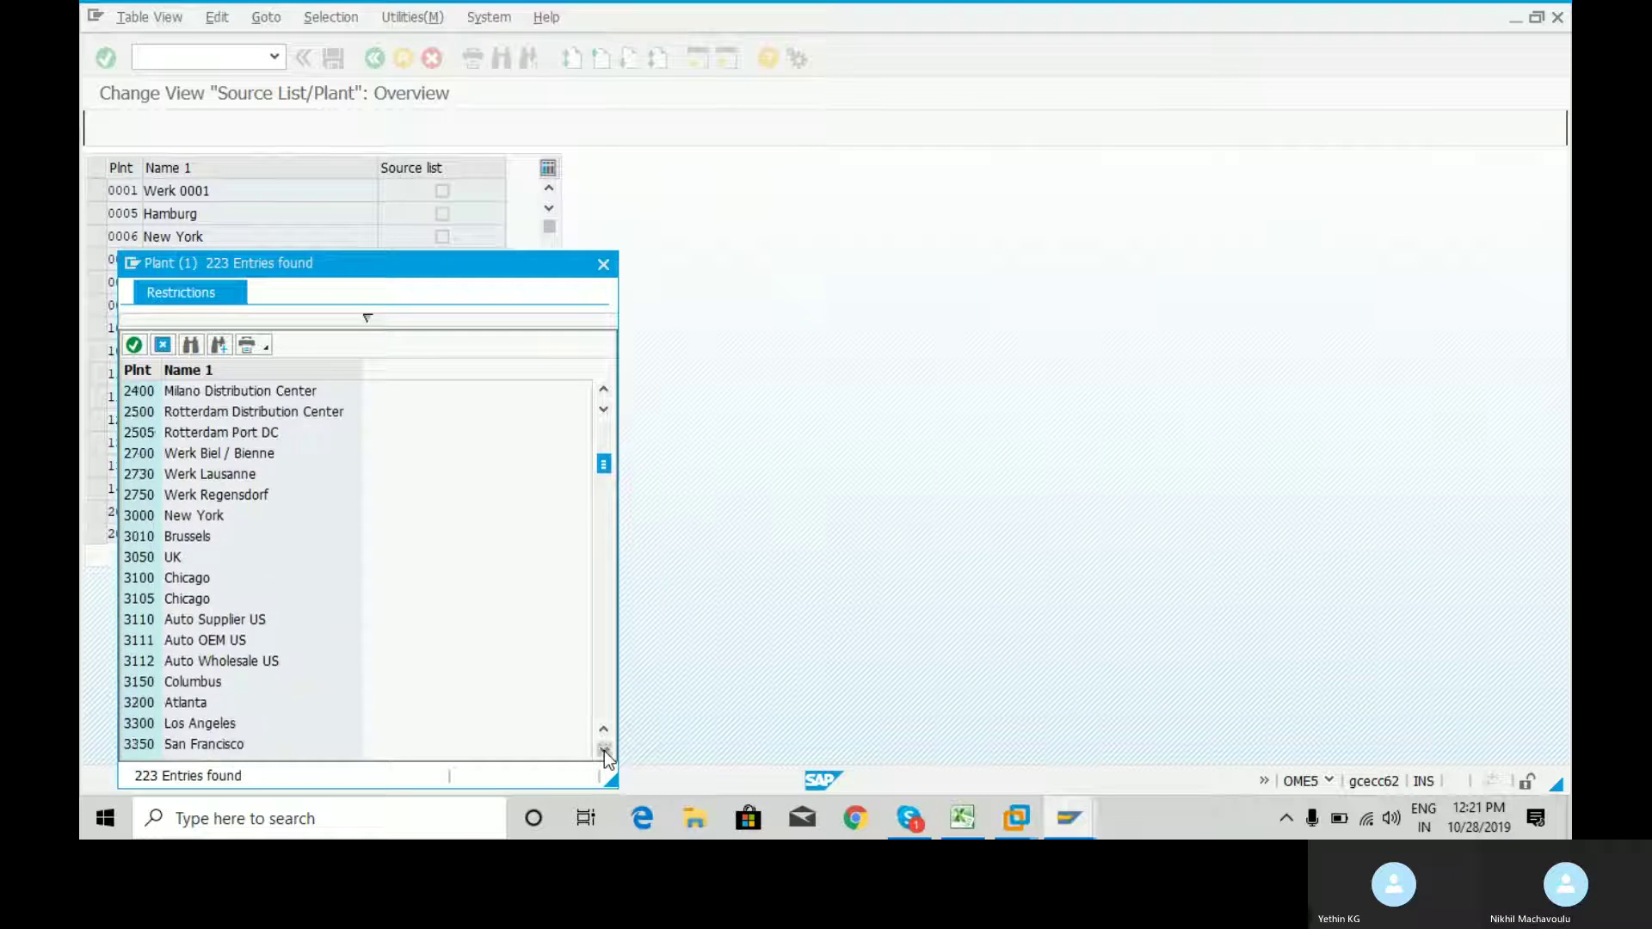
left_click(604, 750)
left_click(604, 750)
left_click(604, 750)
left_click(604, 750)
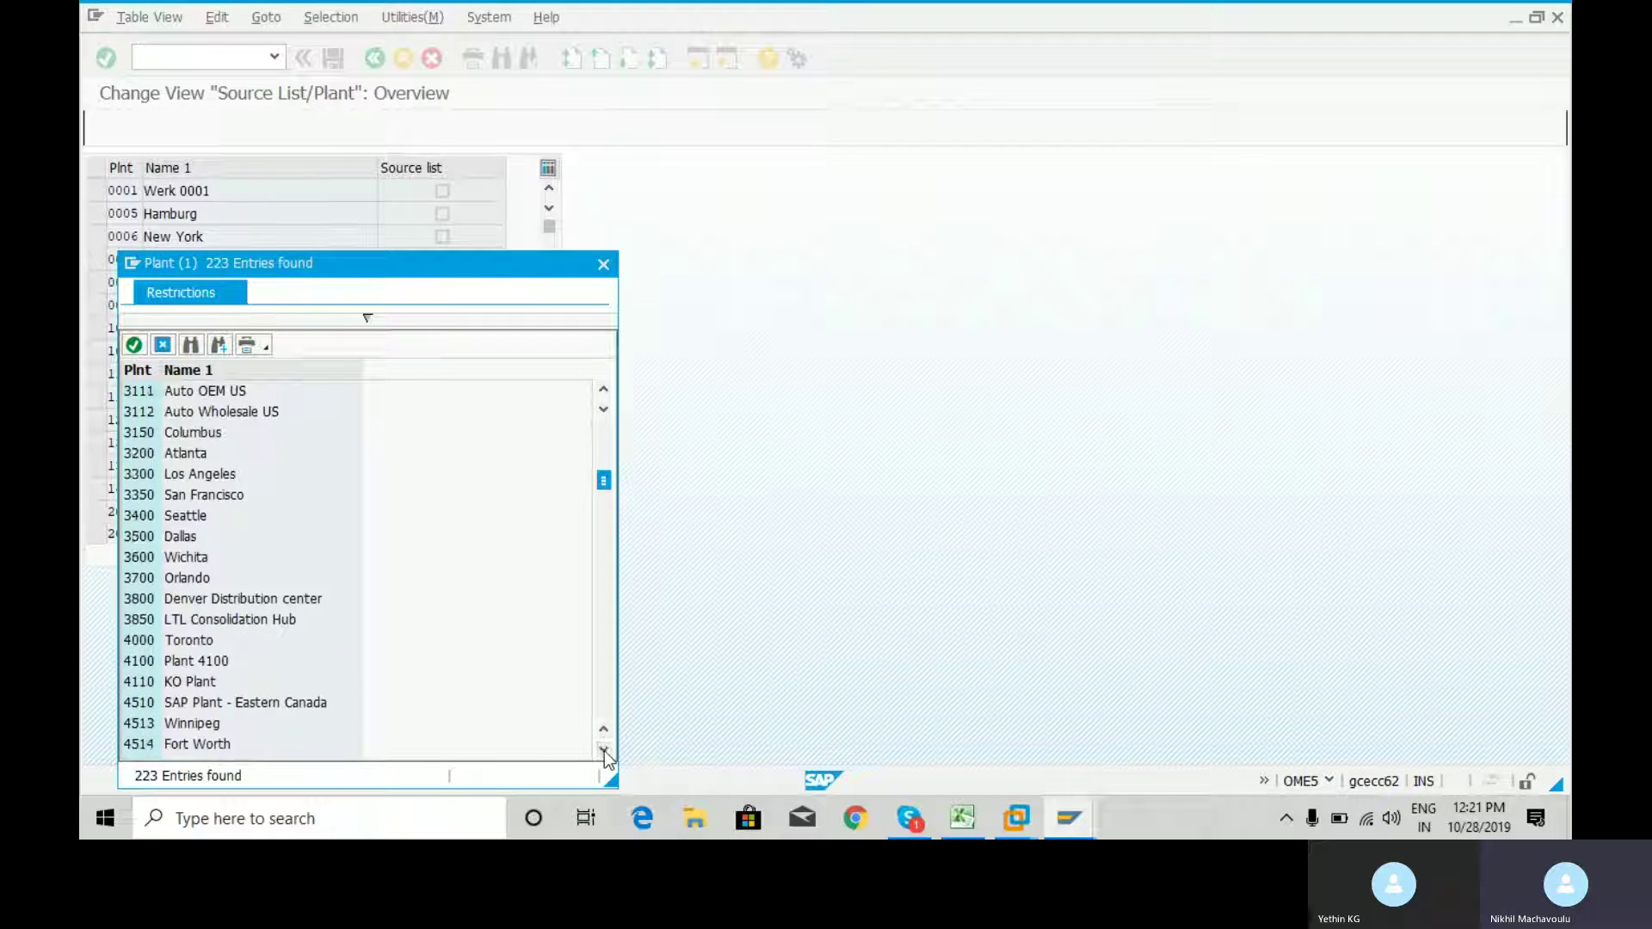
left_click(605, 750)
left_click(604, 750)
left_click(604, 751)
left_click(604, 750)
left_click(604, 750)
left_click(604, 751)
left_click(604, 750)
left_click(604, 750)
left_click(604, 751)
left_click(604, 750)
left_click(604, 750)
left_click(604, 750)
left_click(605, 750)
left_click(604, 750)
left_click(605, 751)
left_click(604, 751)
left_click(605, 751)
left_click(605, 750)
left_click(604, 751)
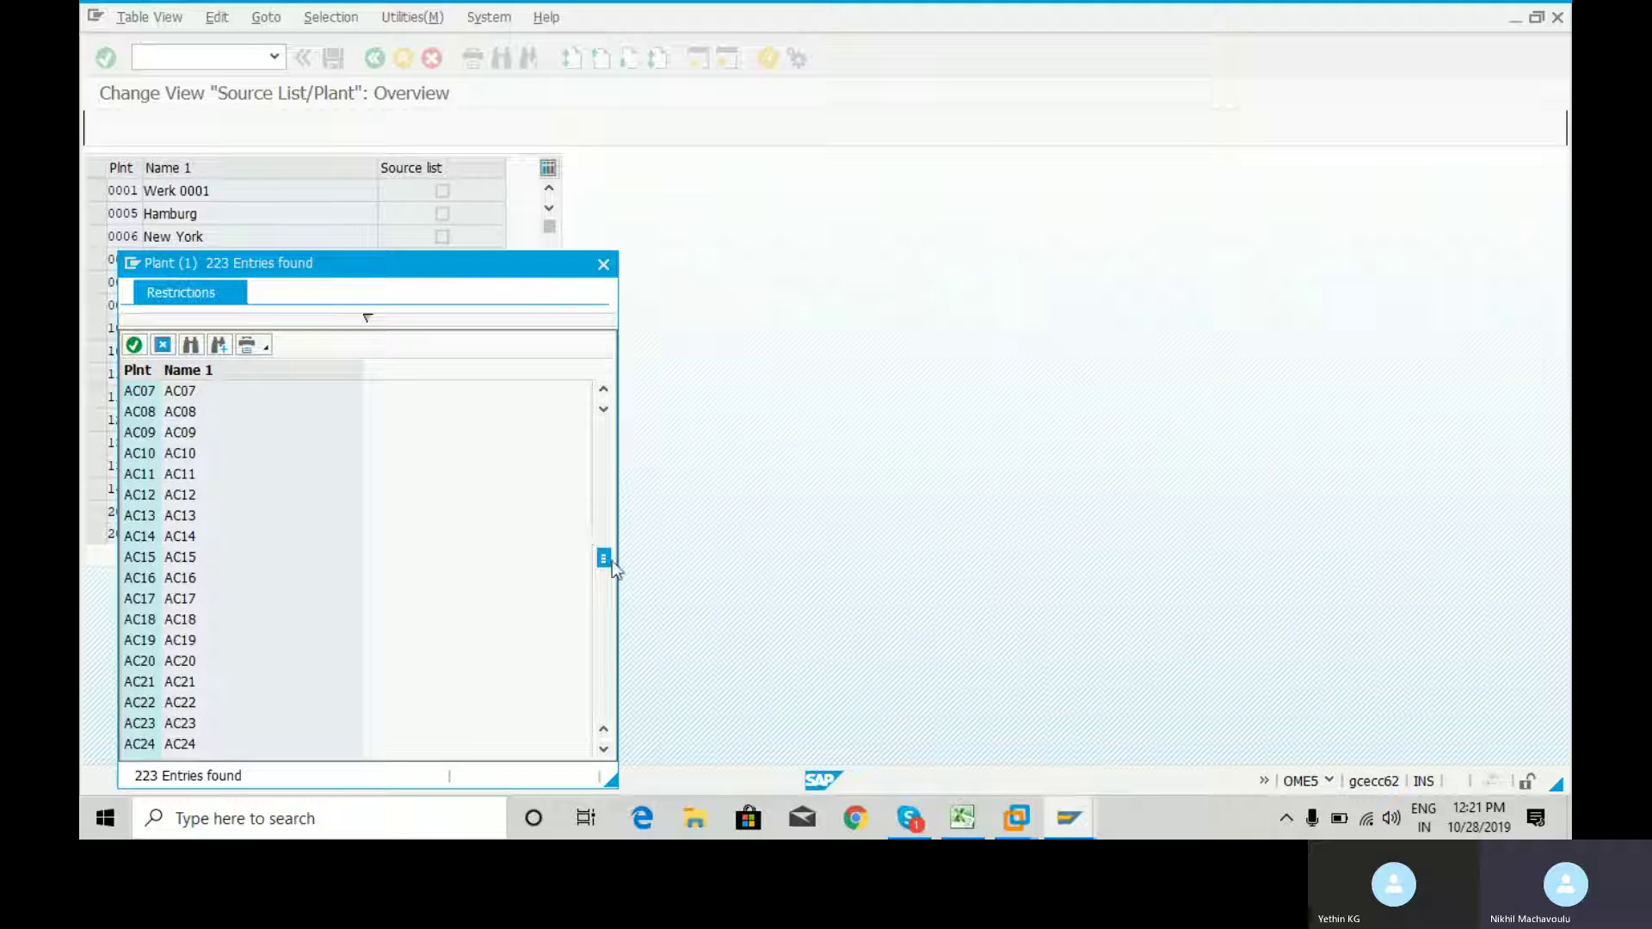
scroll(607, 570, "down", 3)
left_click_drag(608, 582, 607, 674)
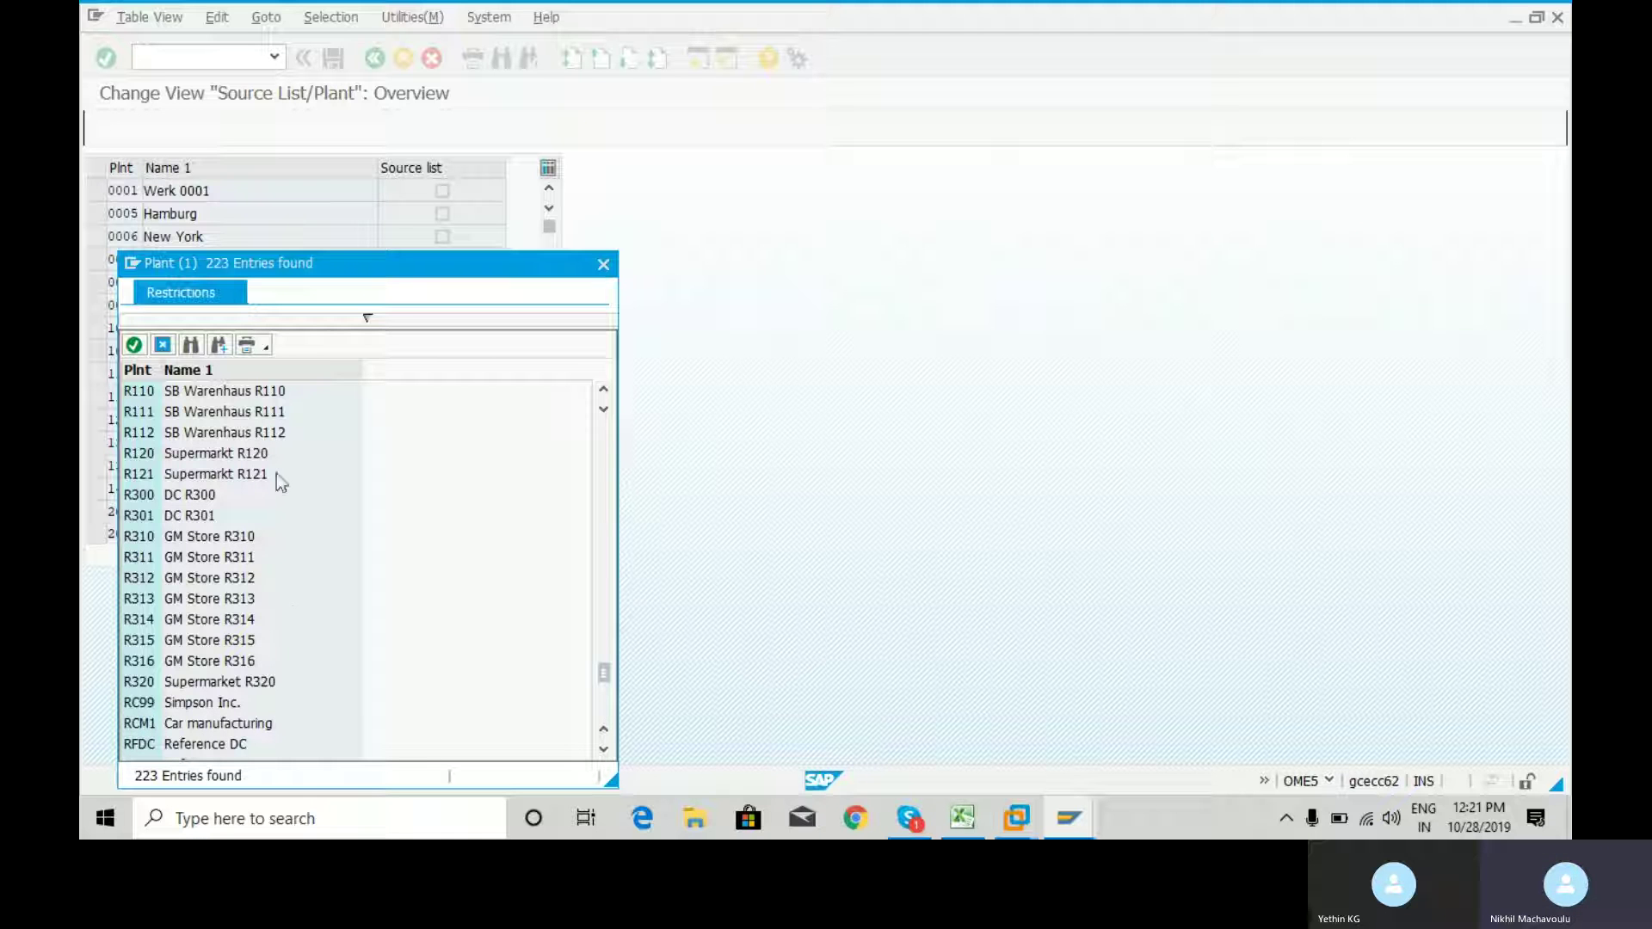
Find RCM1 in the plant value list, choose it and position the Source List/Plant table on that plant.
left_click(190, 345)
type("RCM1")
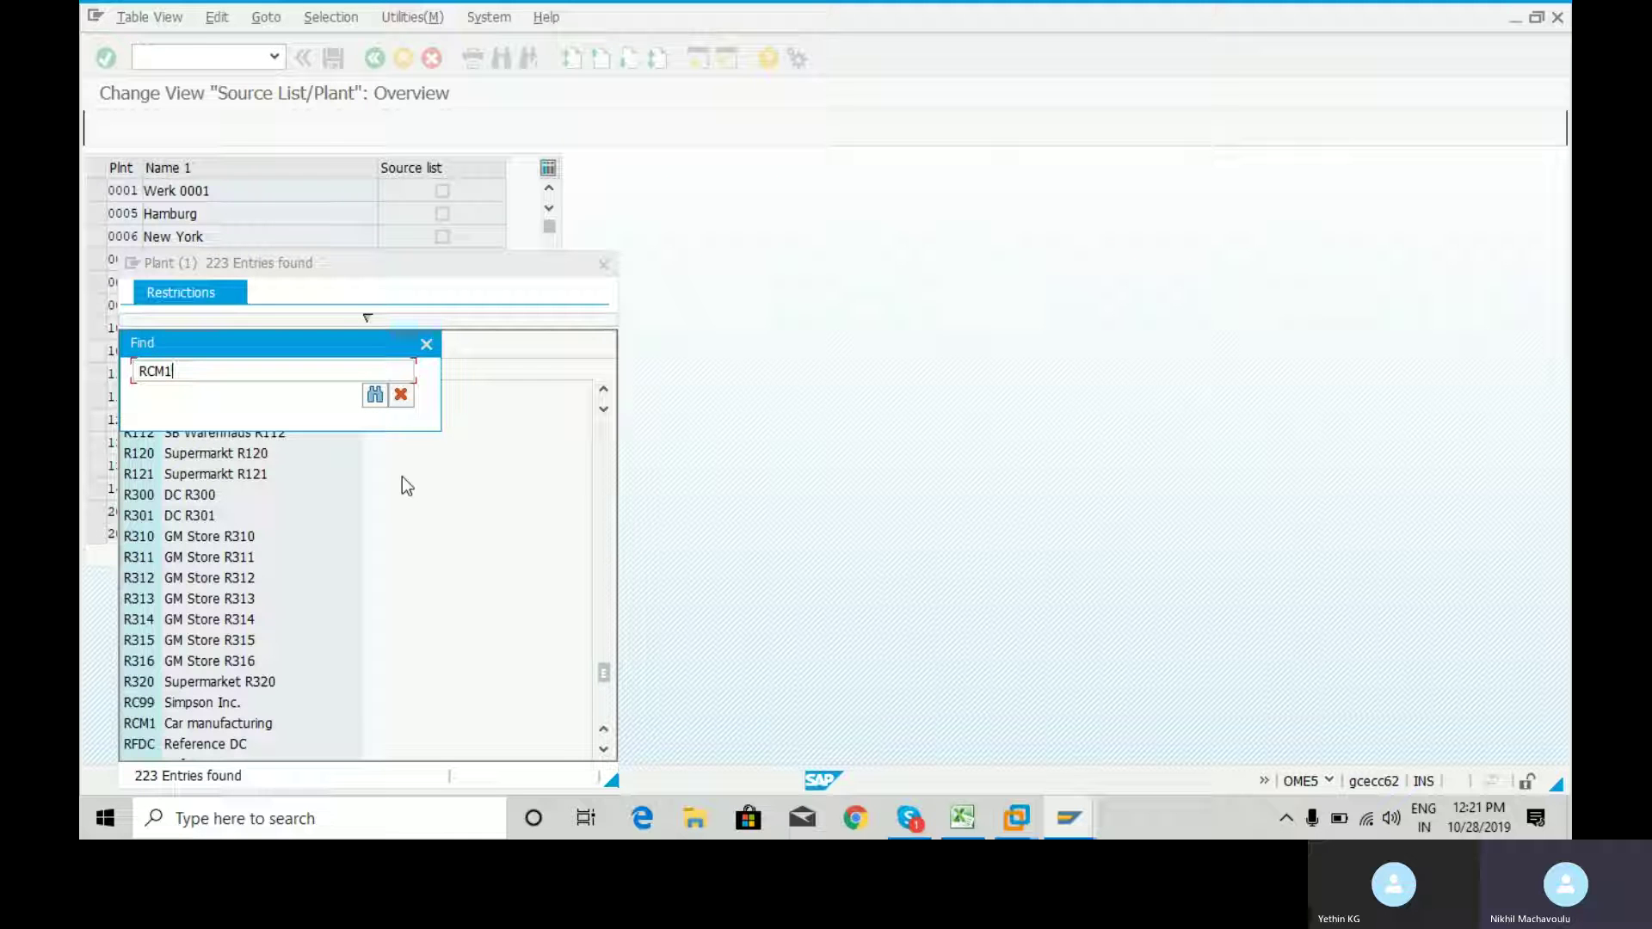
key("Return")
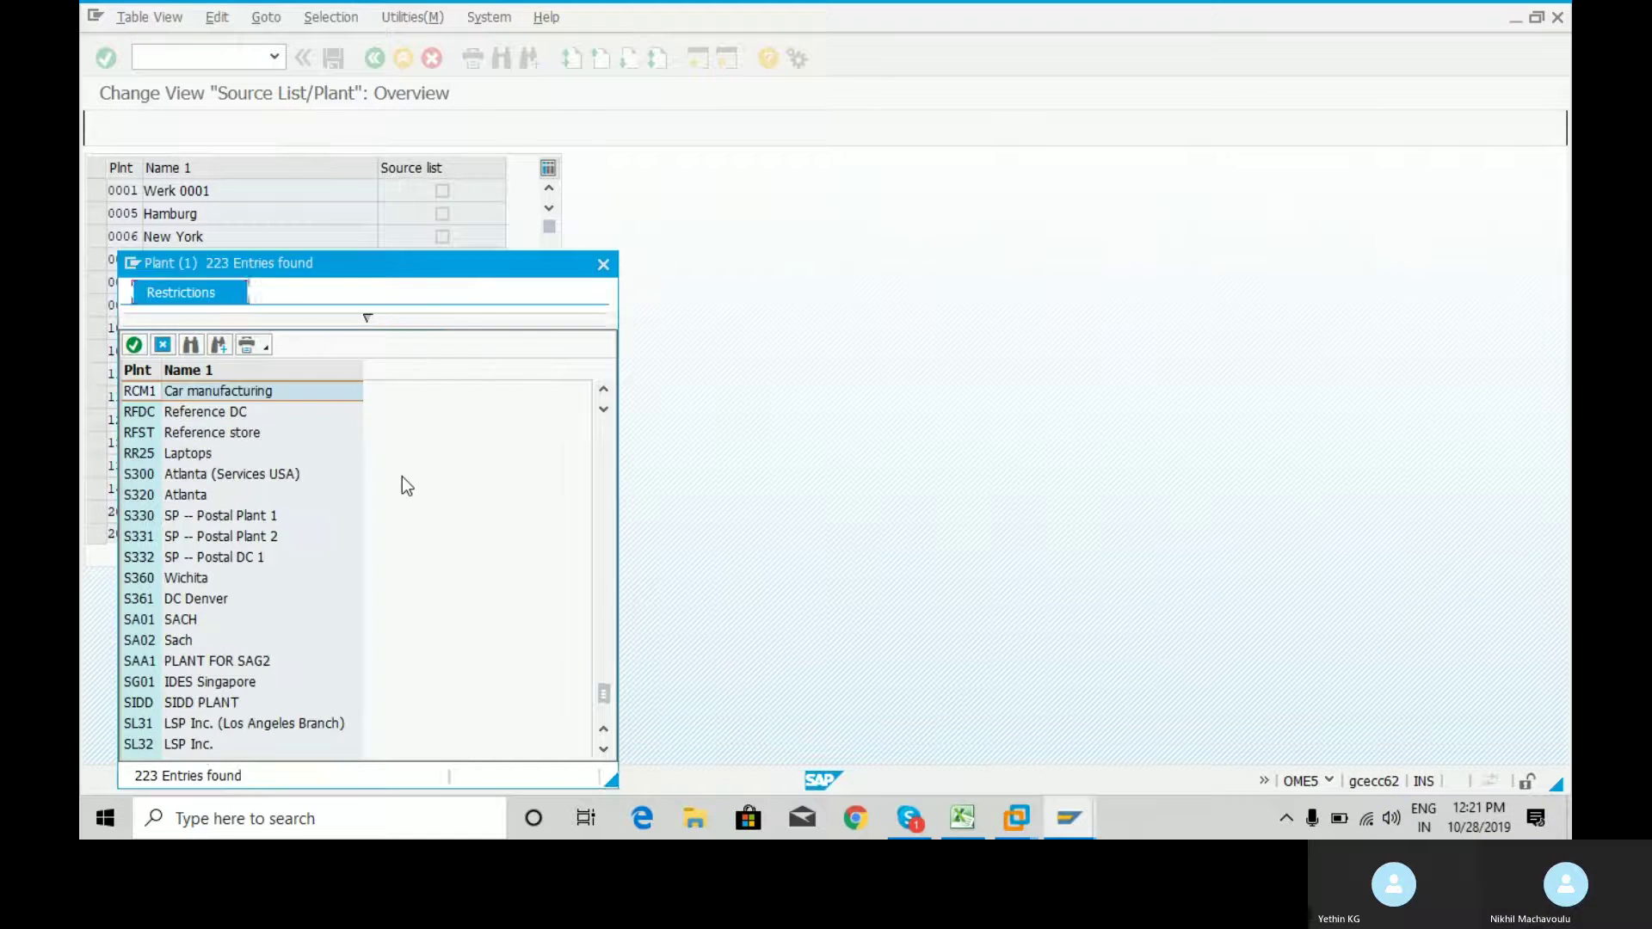
double_click(138, 393)
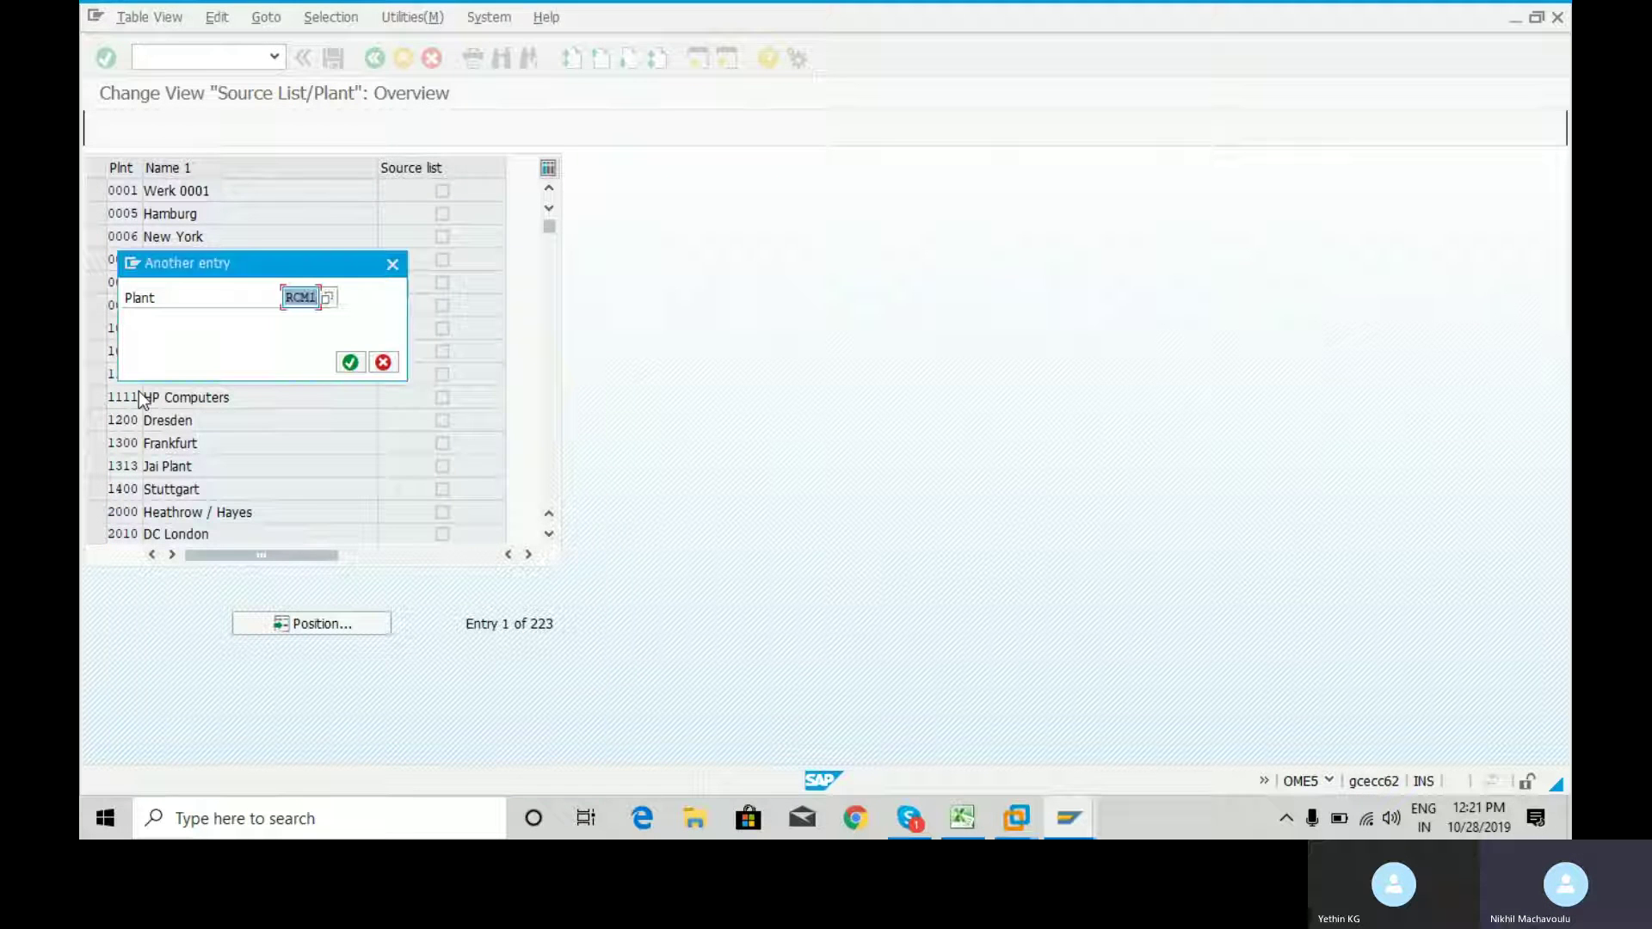
left_click(350, 362)
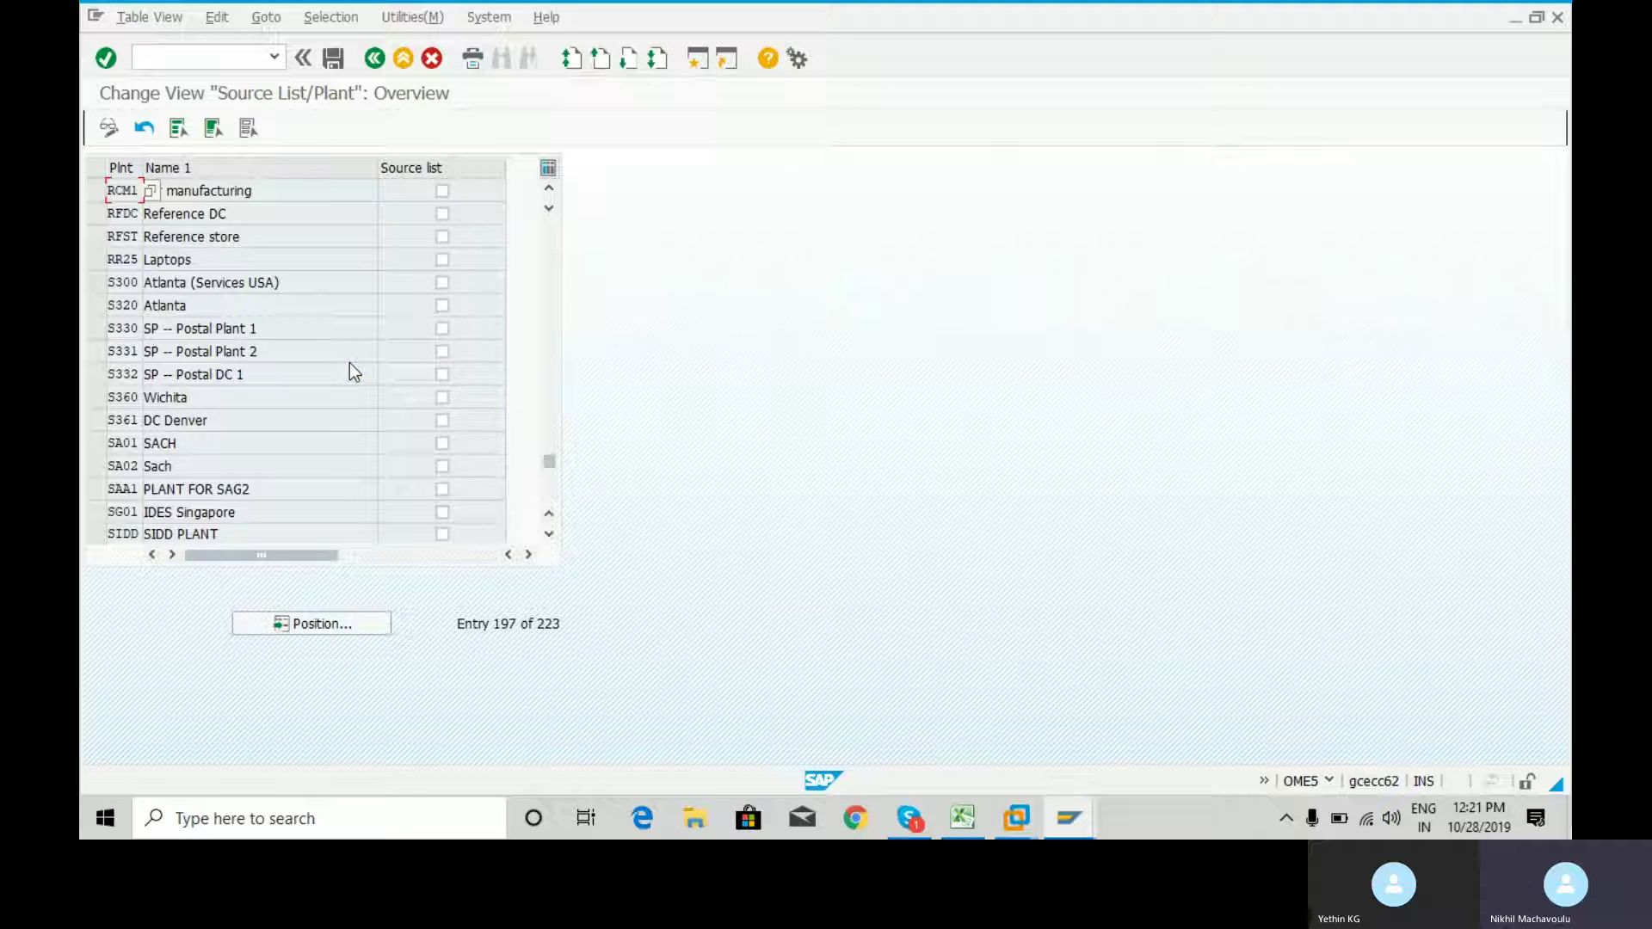
Activate the source list requirement for plant RCM1 and save the table.
left_click(442, 191)
left_click(333, 59)
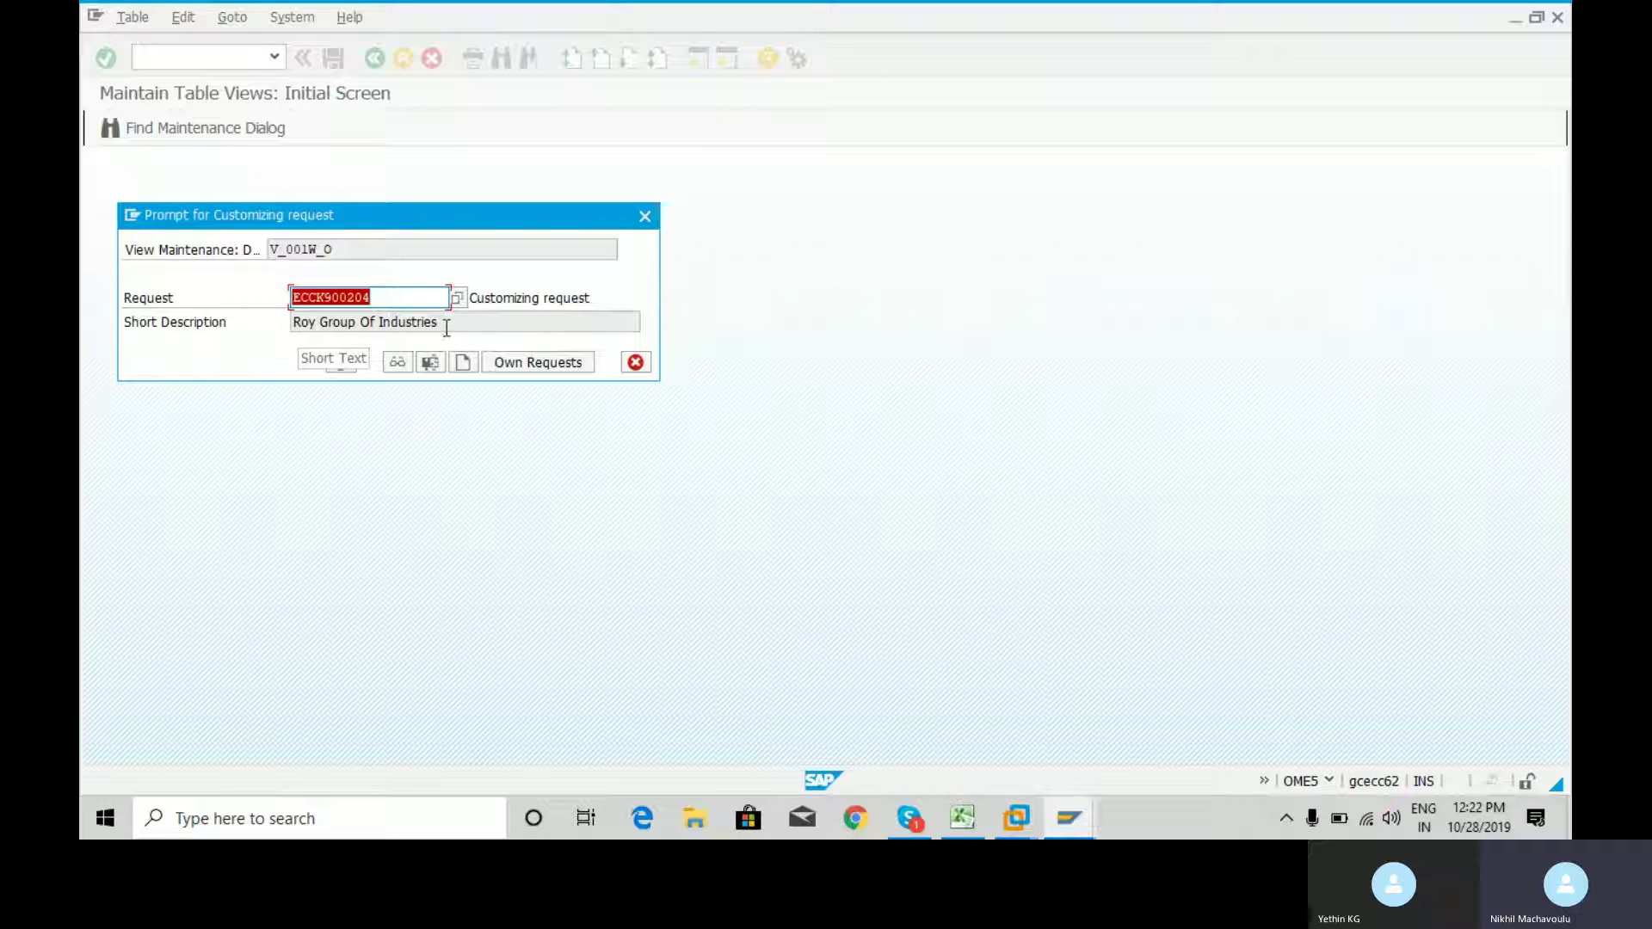
Switch to the SAP Practice workbook and check the Royc company entries on the Enterprise Structure sheet against the proposed customizing request.
left_click(953, 818)
left_click(206, 539)
key("Up")
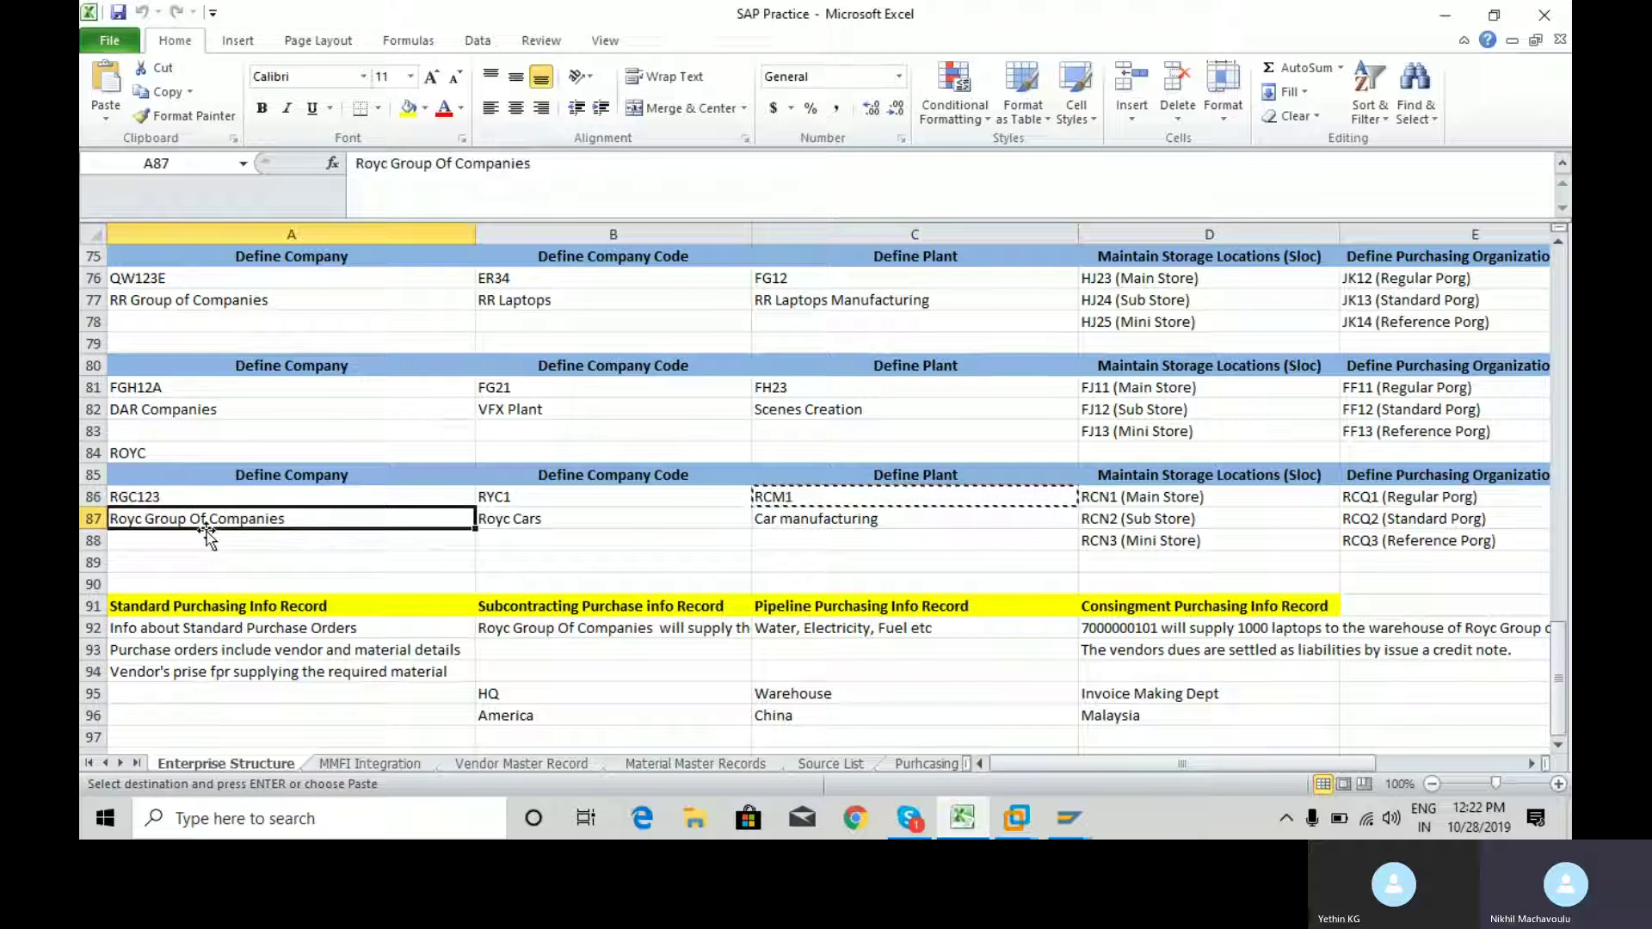
key("Up")
key("Up")
key("Up")
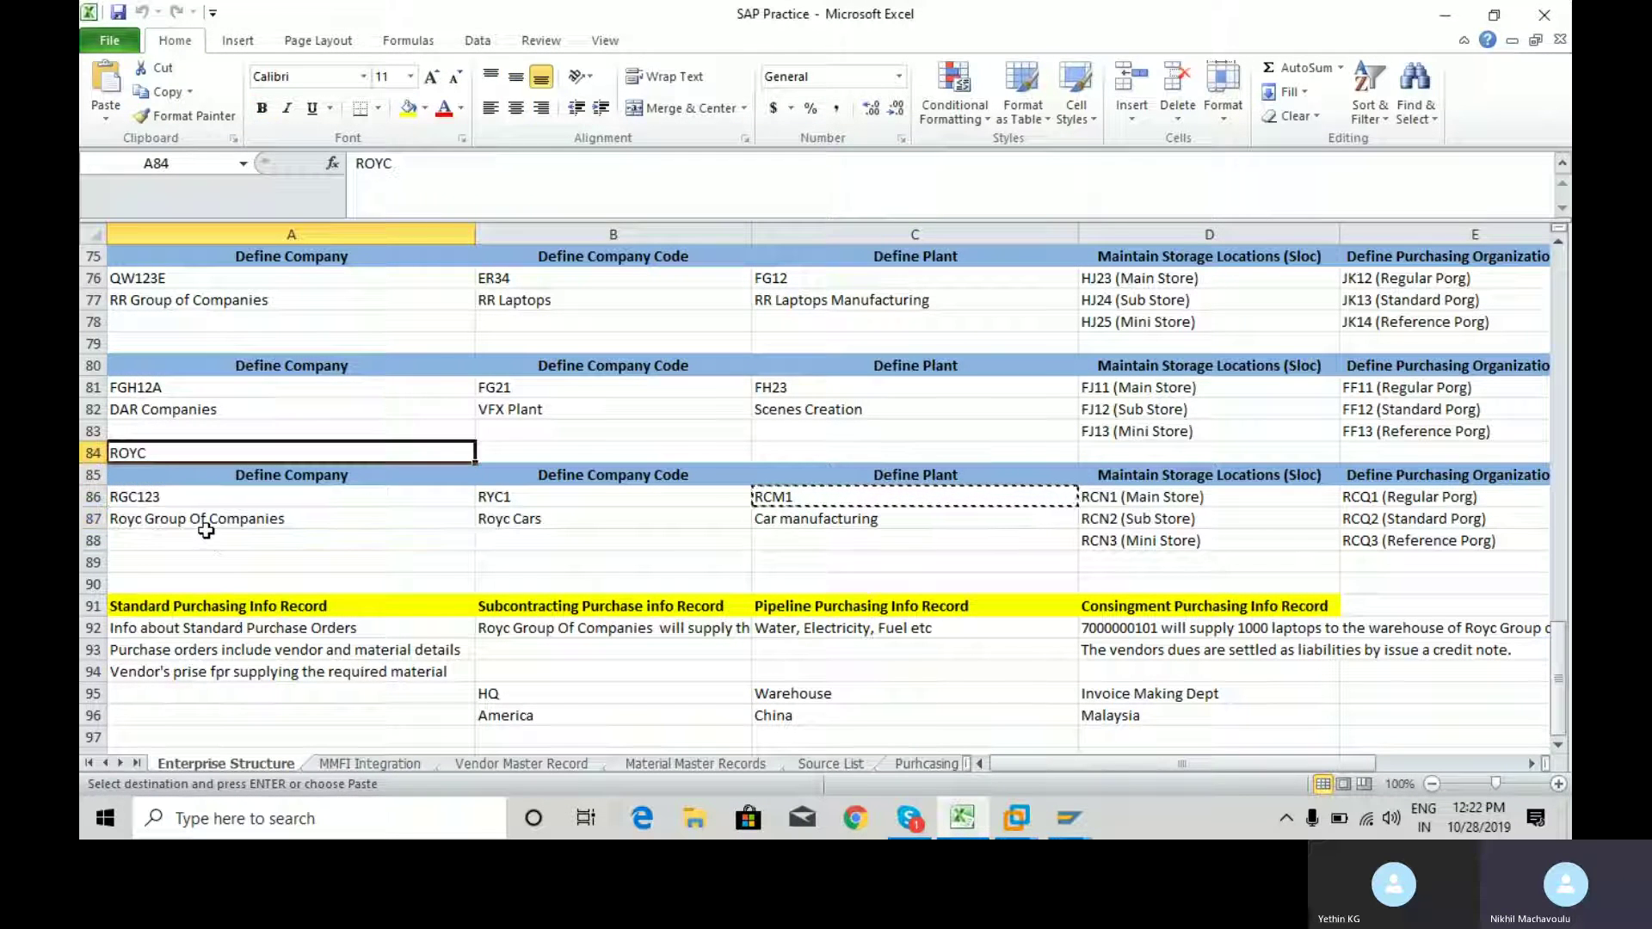
key("Down")
key("Down")
key("Down")
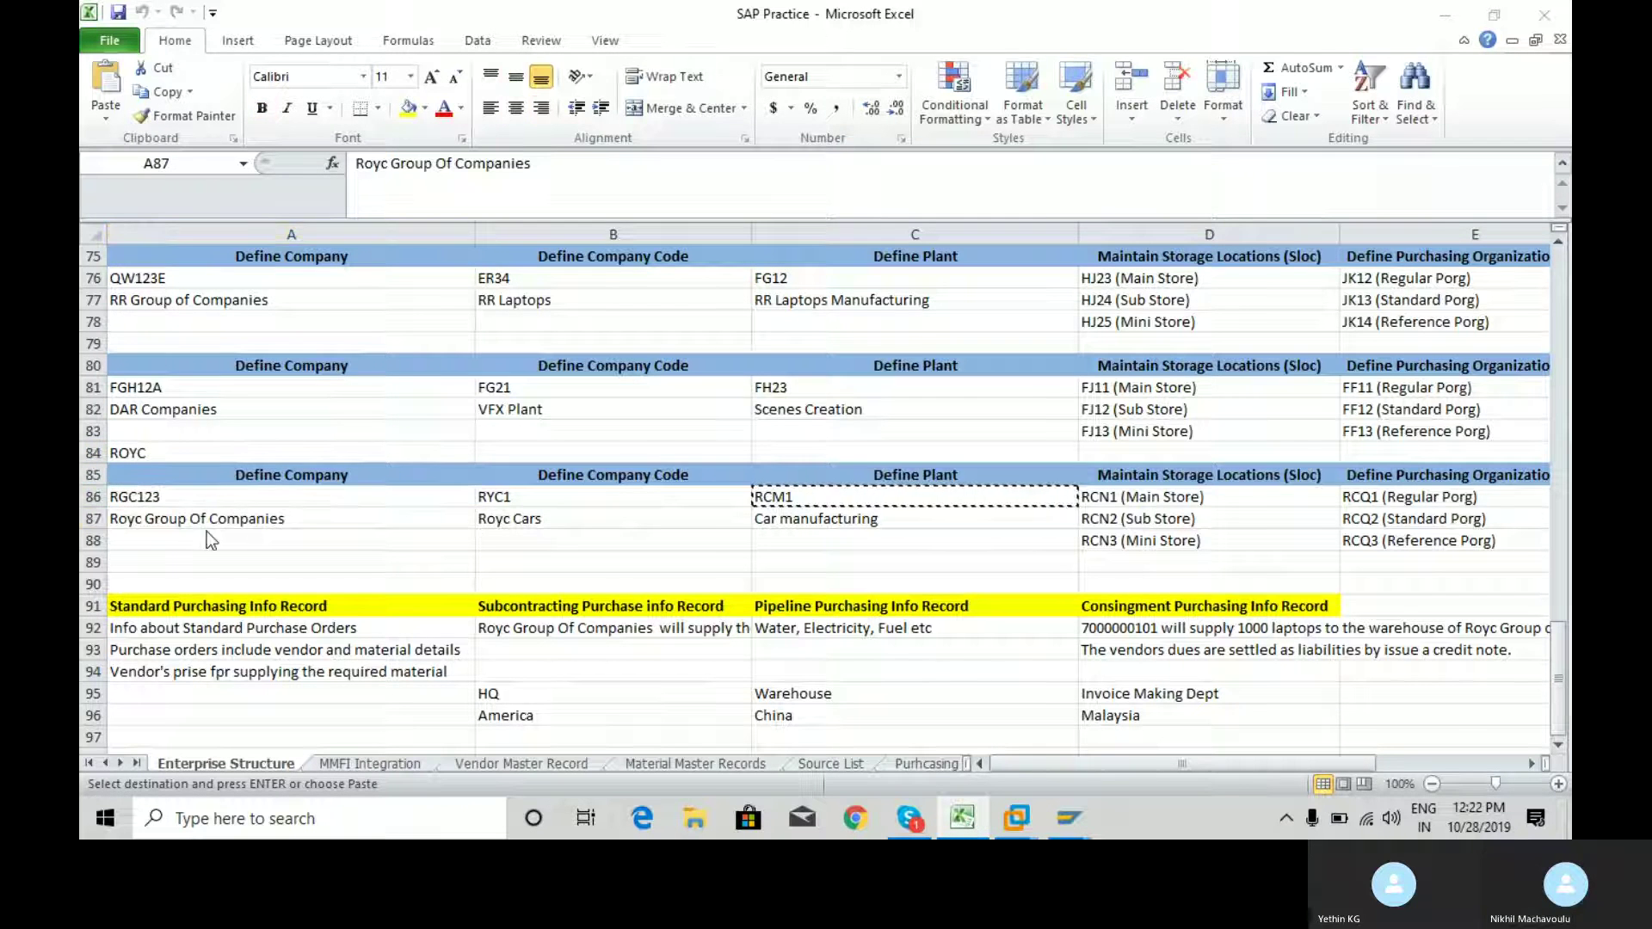
key("alt+Tab")
Save the Source List/Plant change under a new customizing request and return to the SAP Easy Access menu.
left_click(460, 365)
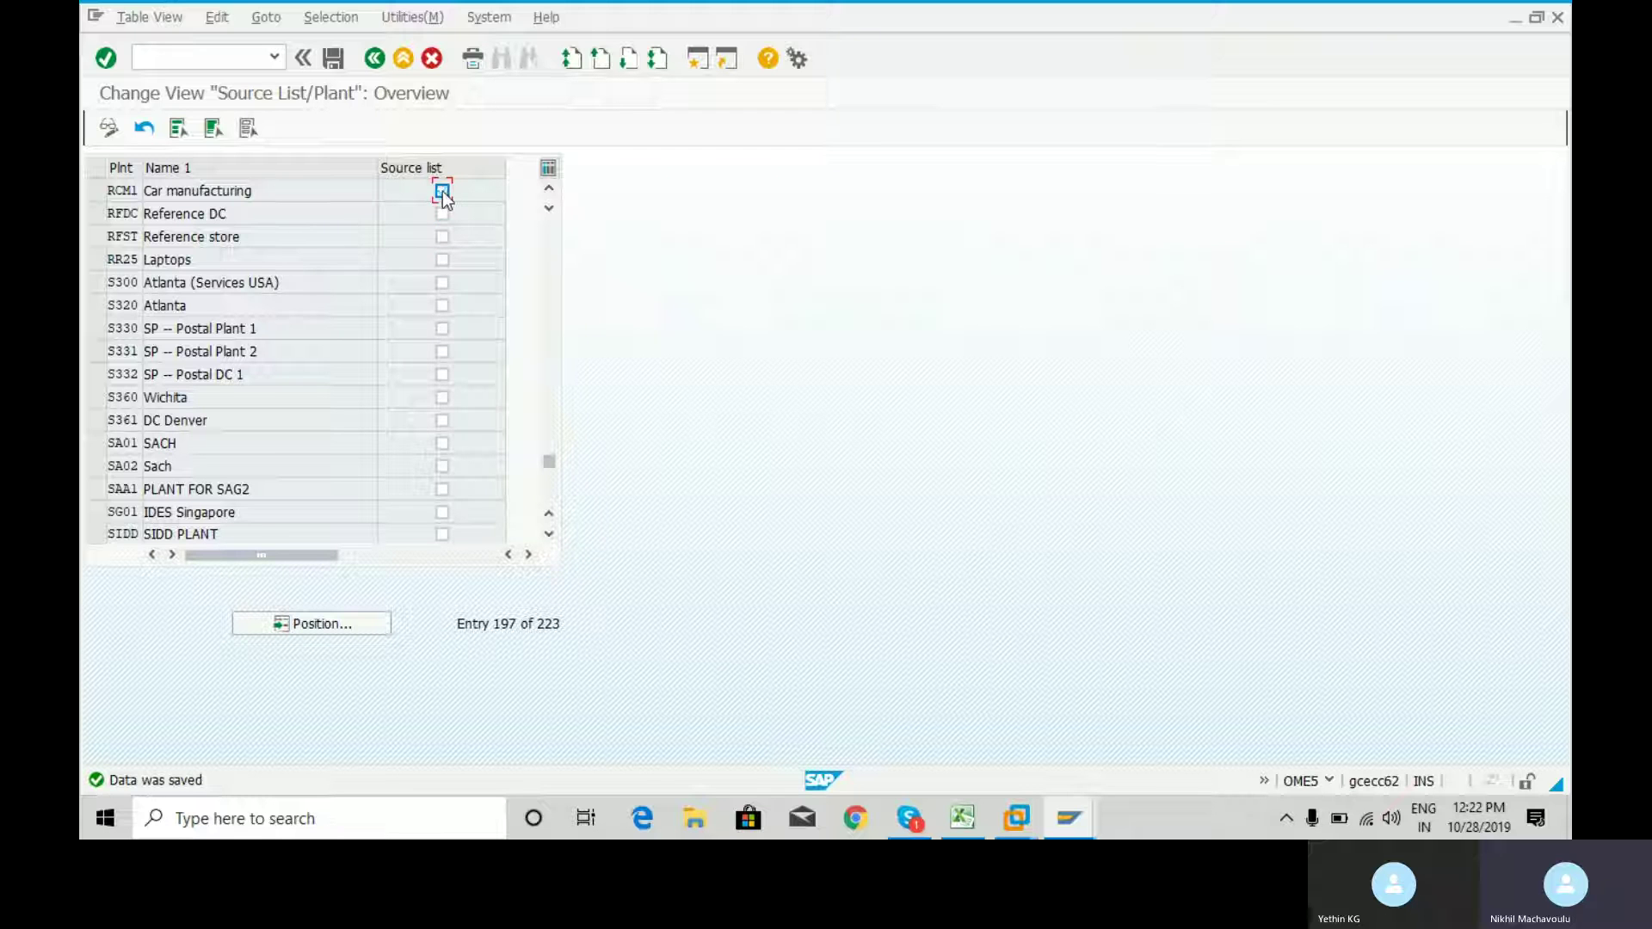
left_click(332, 60)
type("/n")
key("Return")
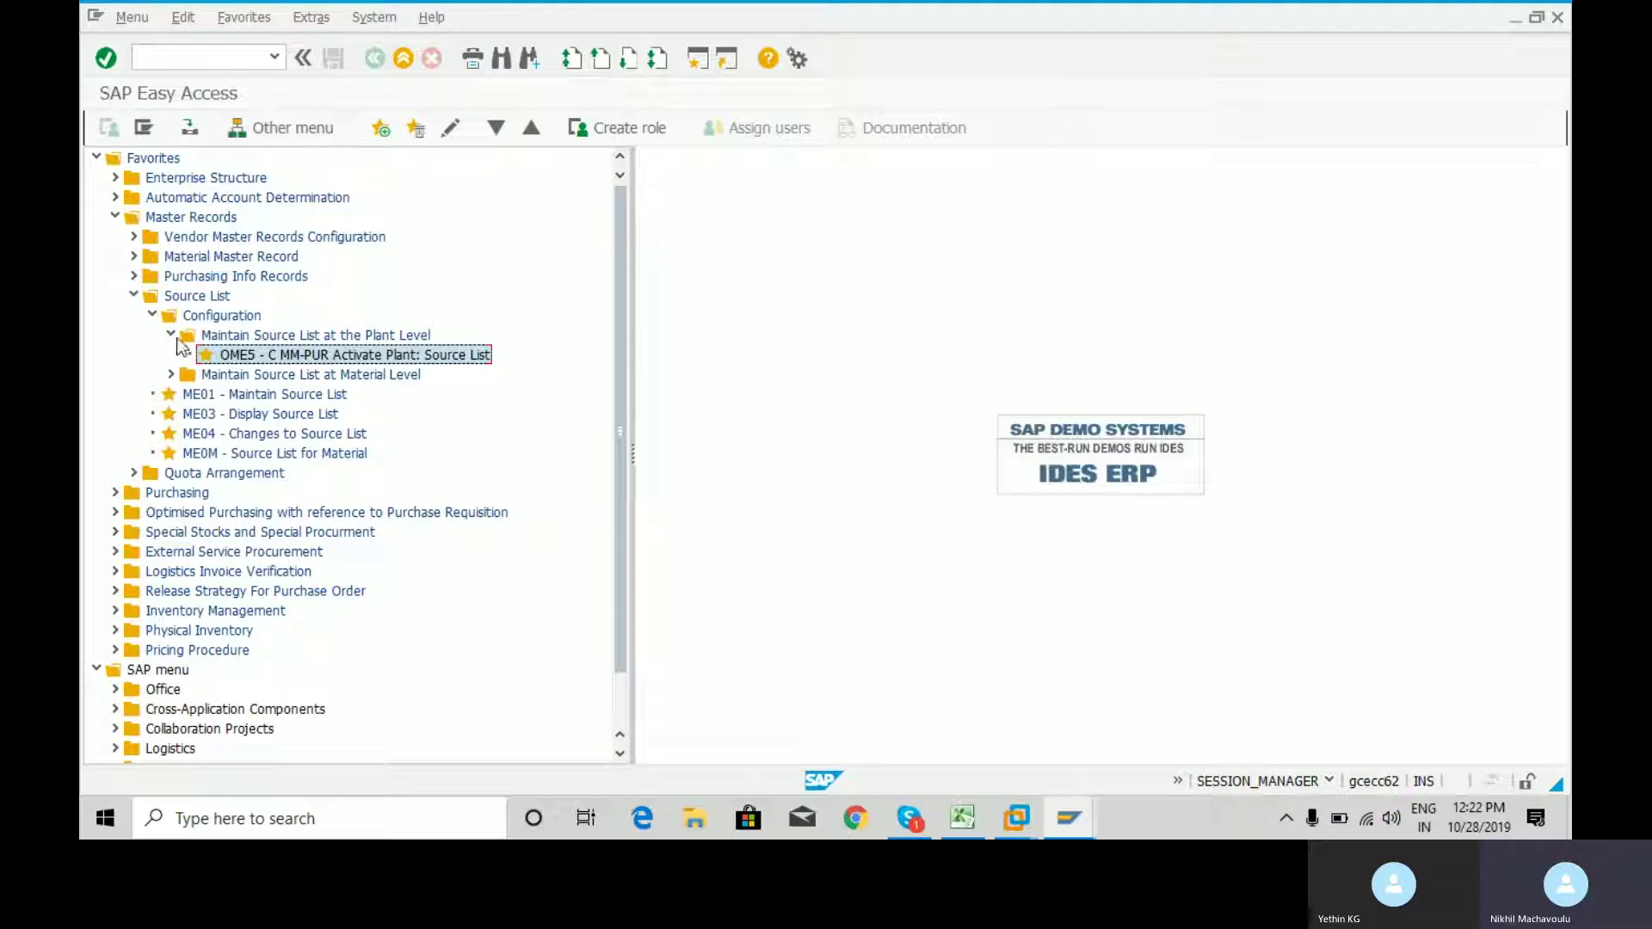
Start MM02 Change Material from the favorites for maintaining the source list at material level.
left_click(172, 335)
left_click(170, 360)
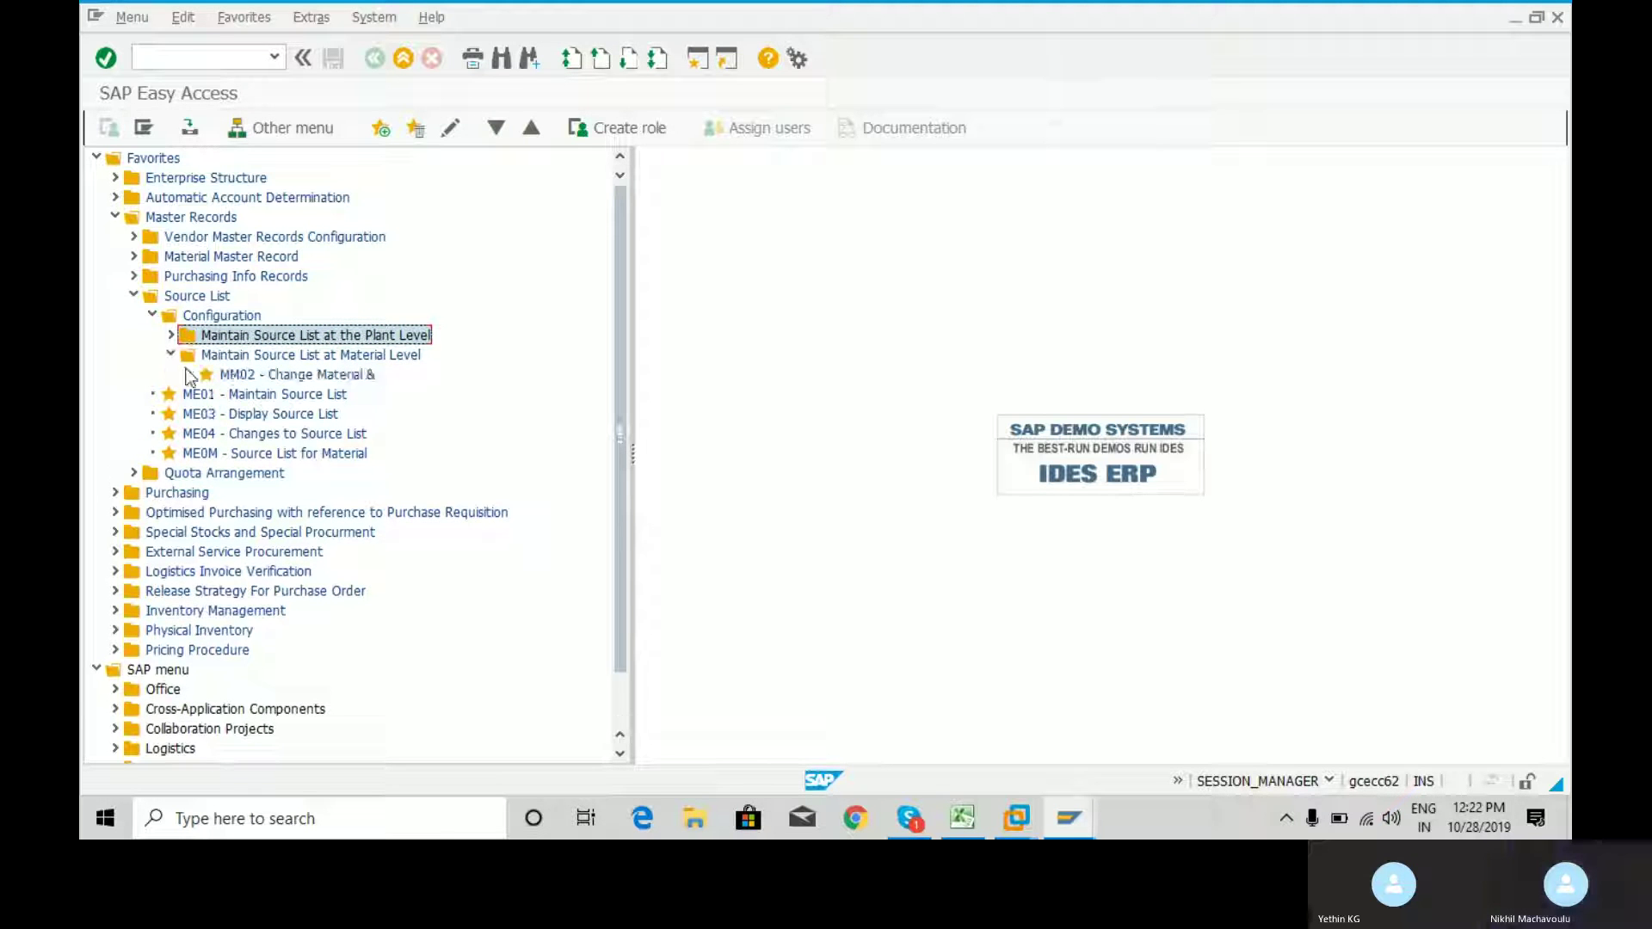
double_click(308, 376)
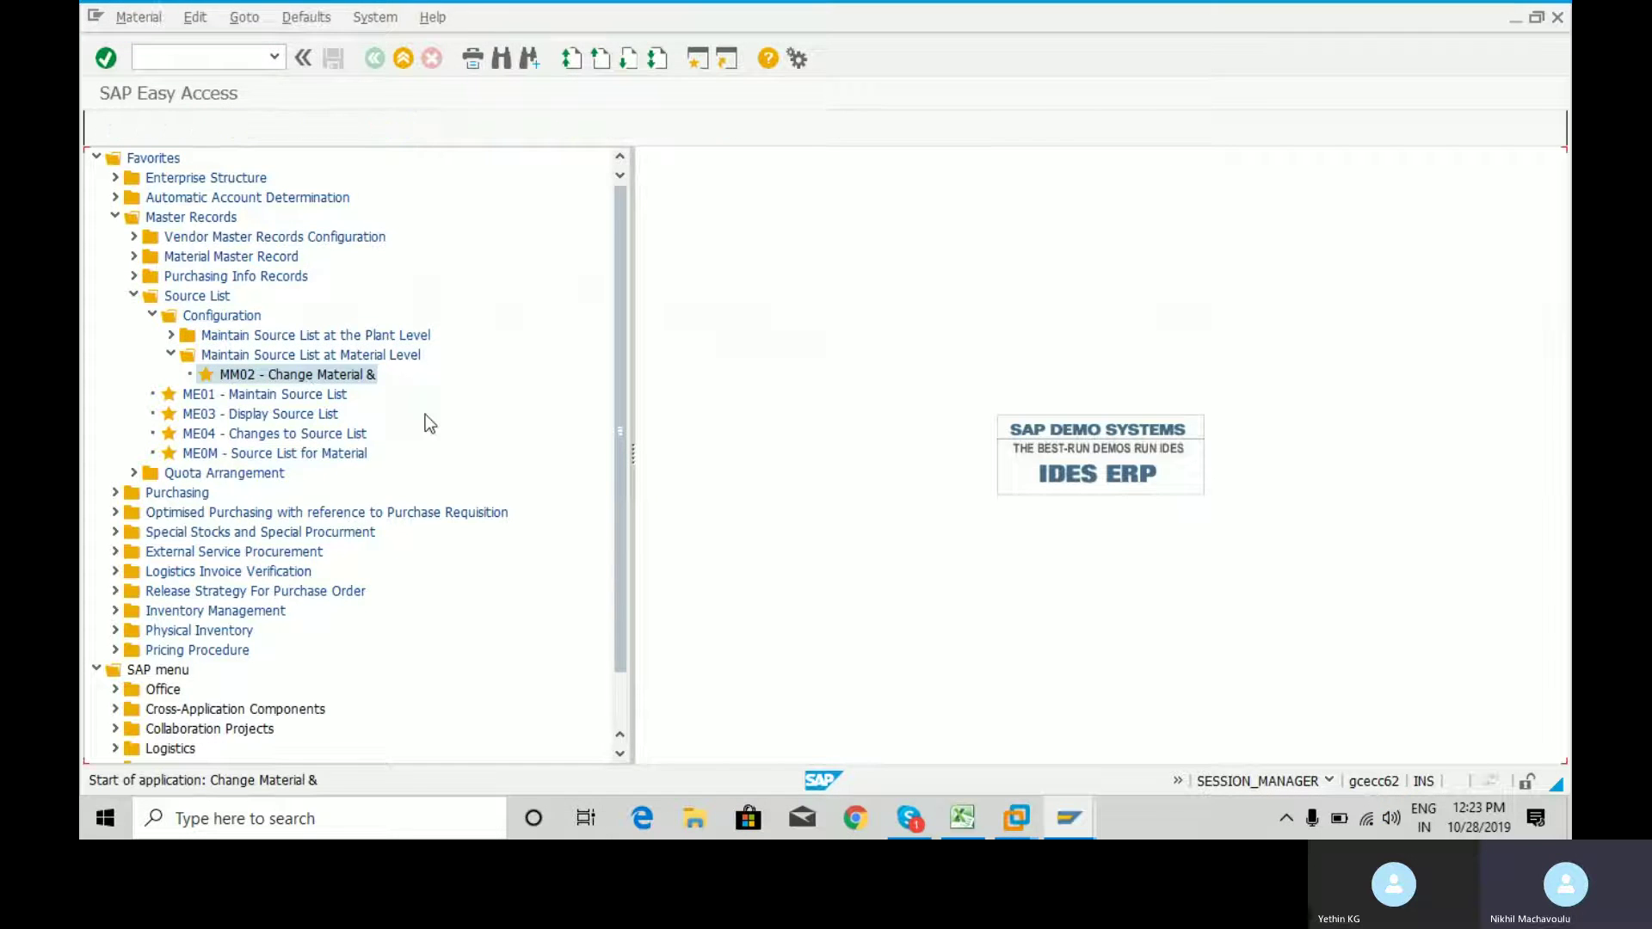
Copy material number 300000001 from the workbook's Material Master Records sheet and open that material for change in MM02.
left_click(303, 193)
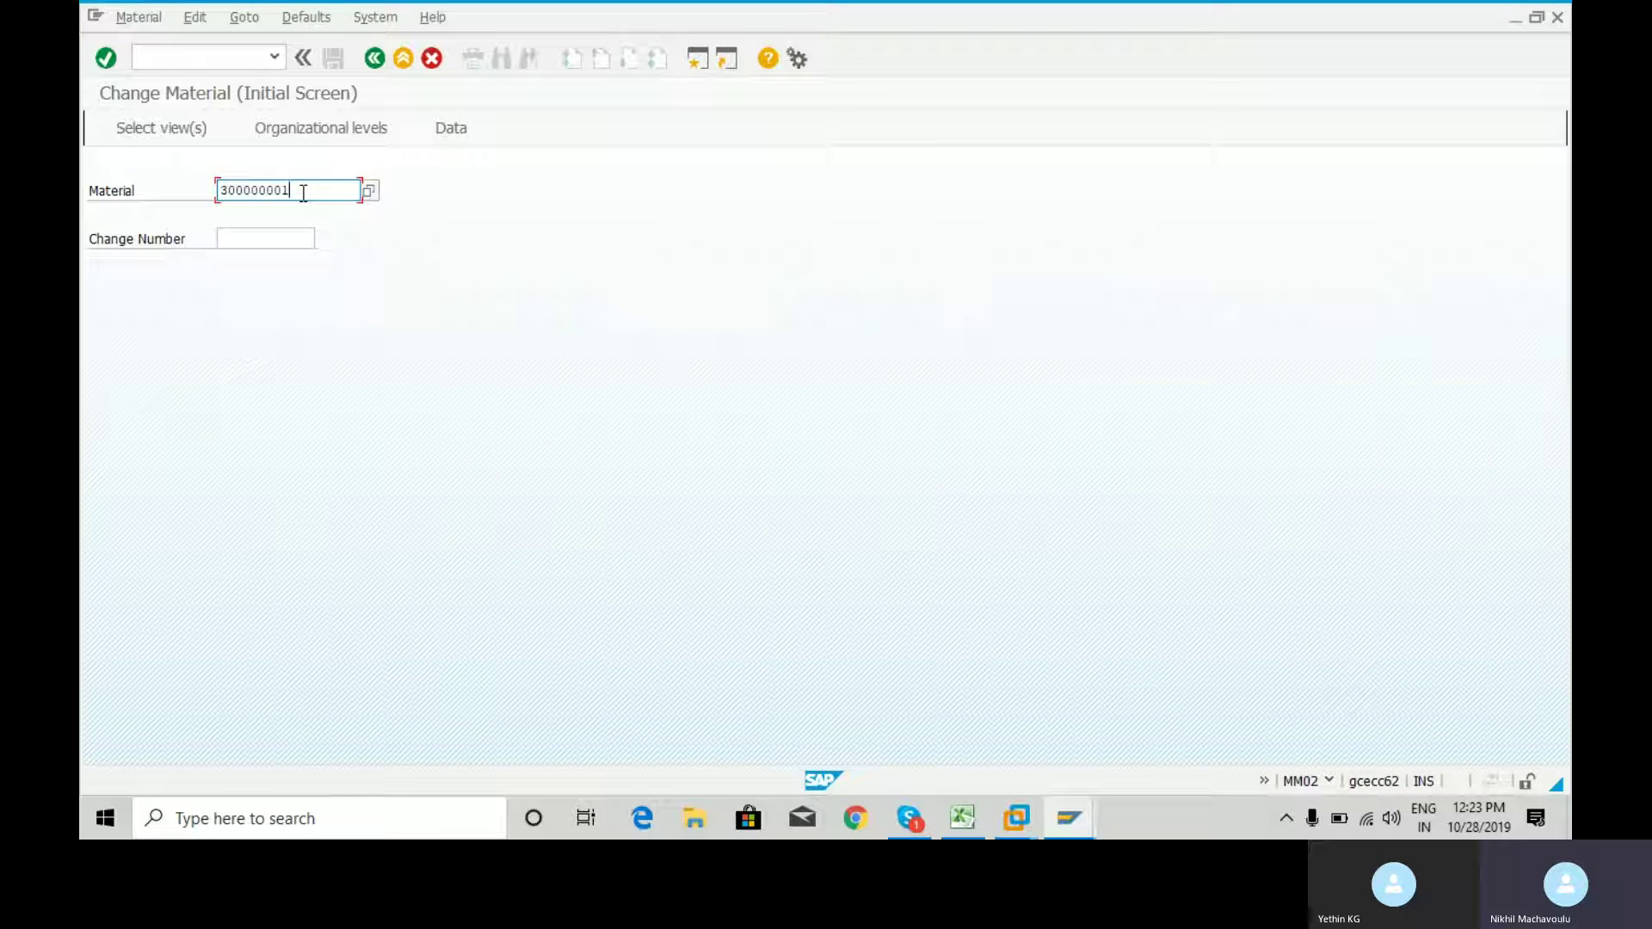
left_click(976, 816)
left_click(653, 762)
left_click(418, 588)
key("ctrl+c")
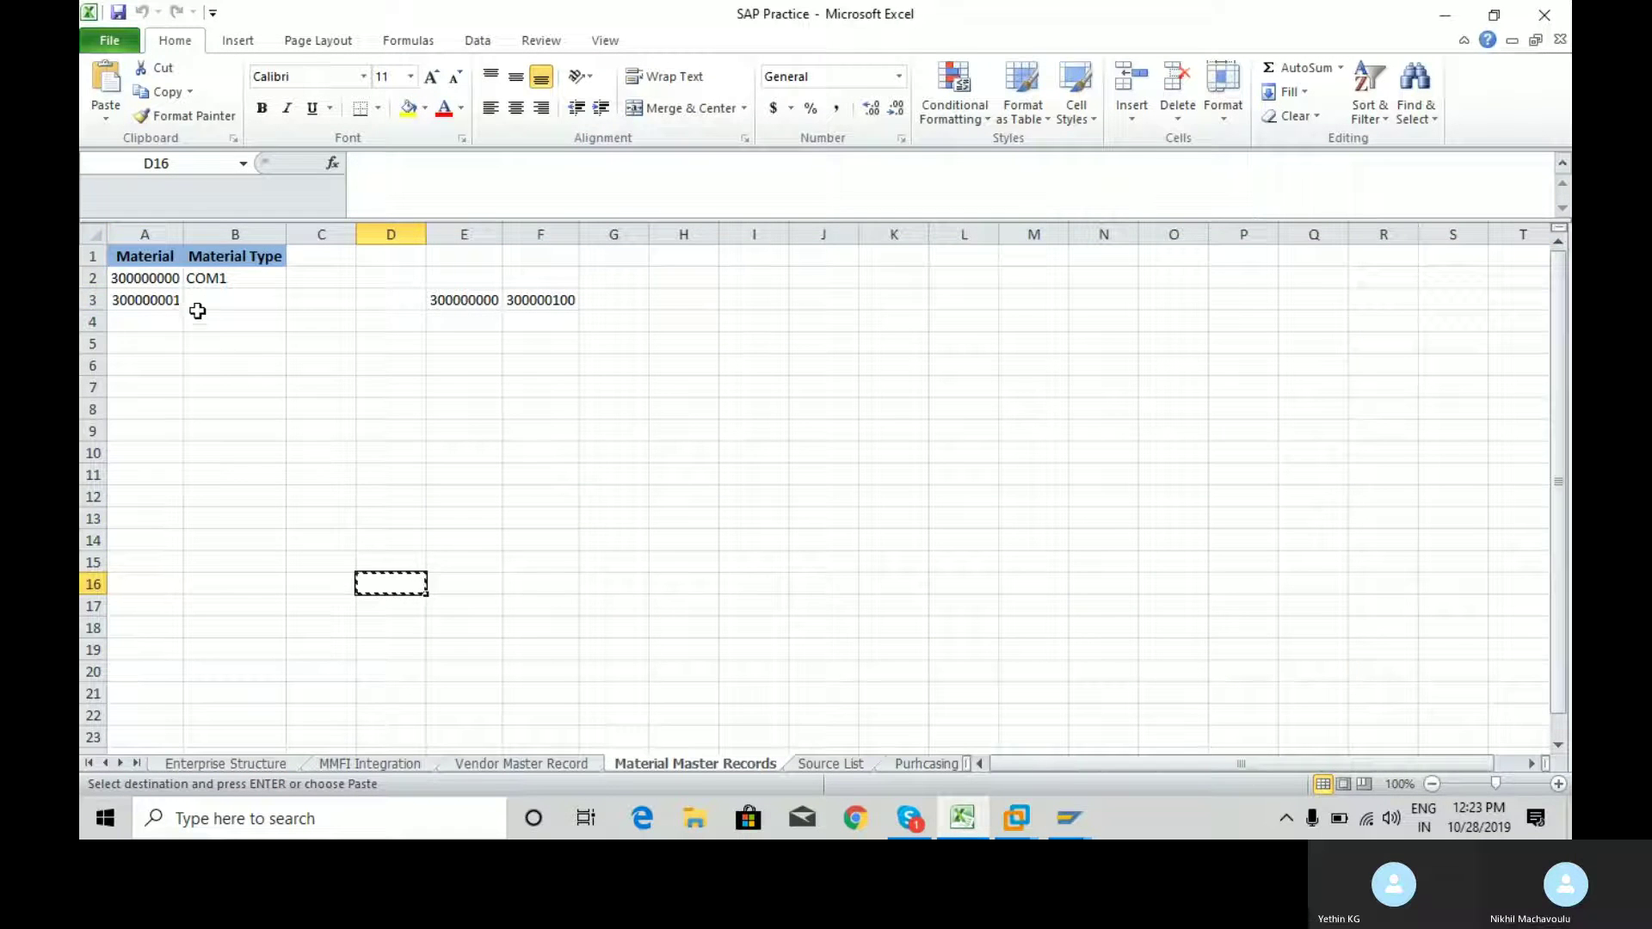
left_click(153, 294)
key("ctrl+c")
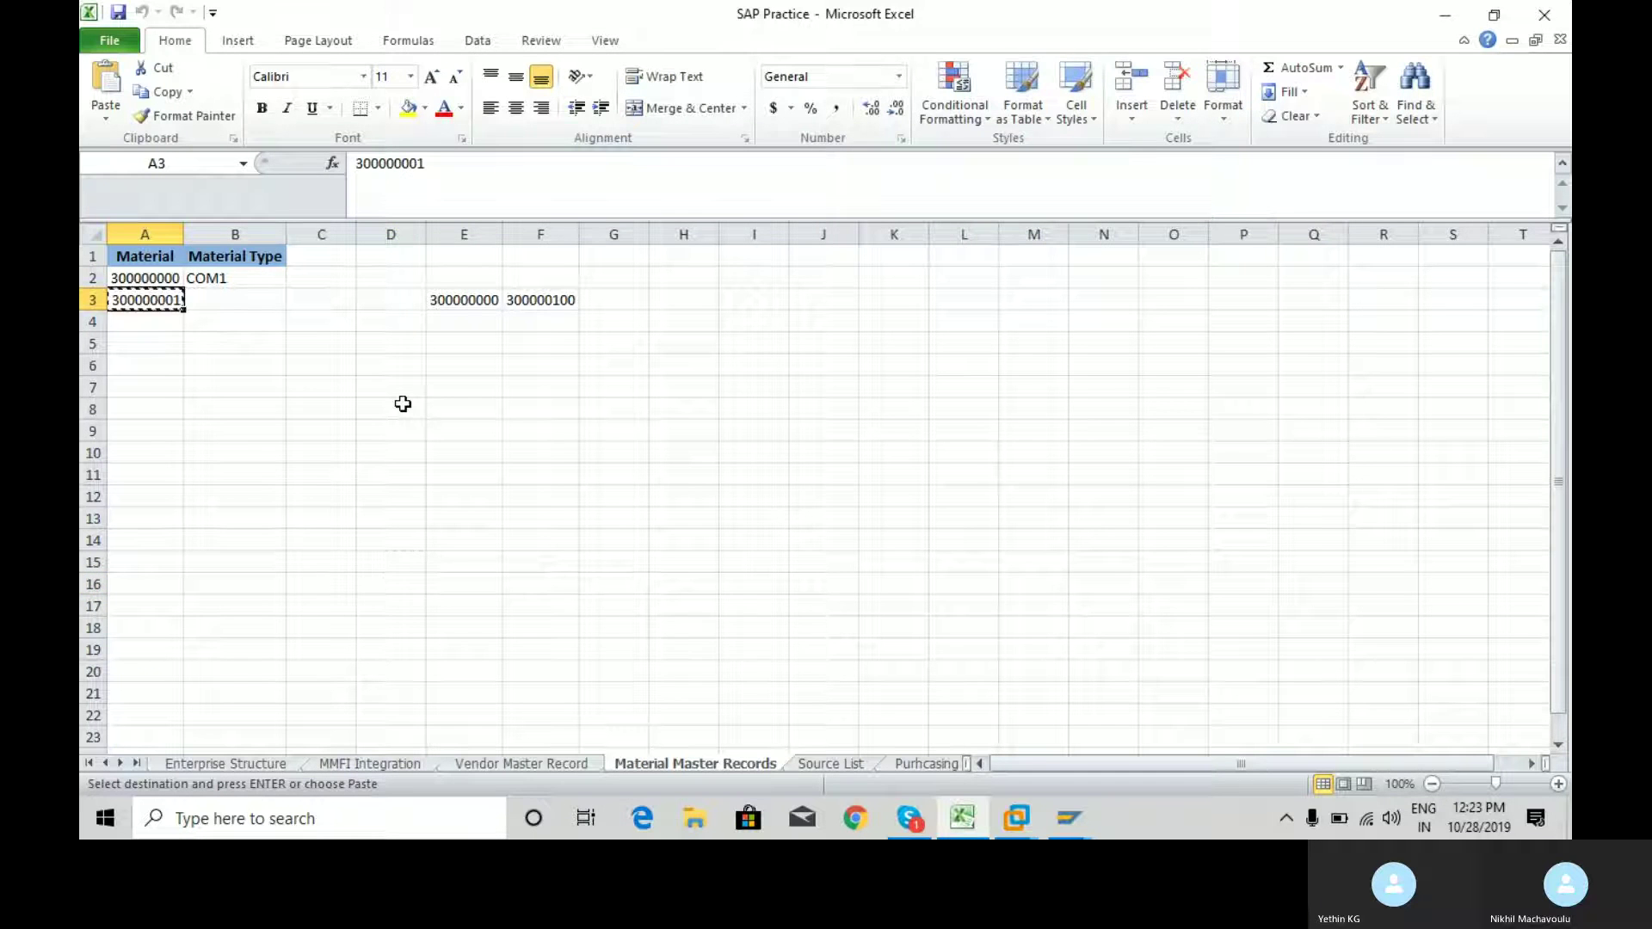
key("alt+Tab")
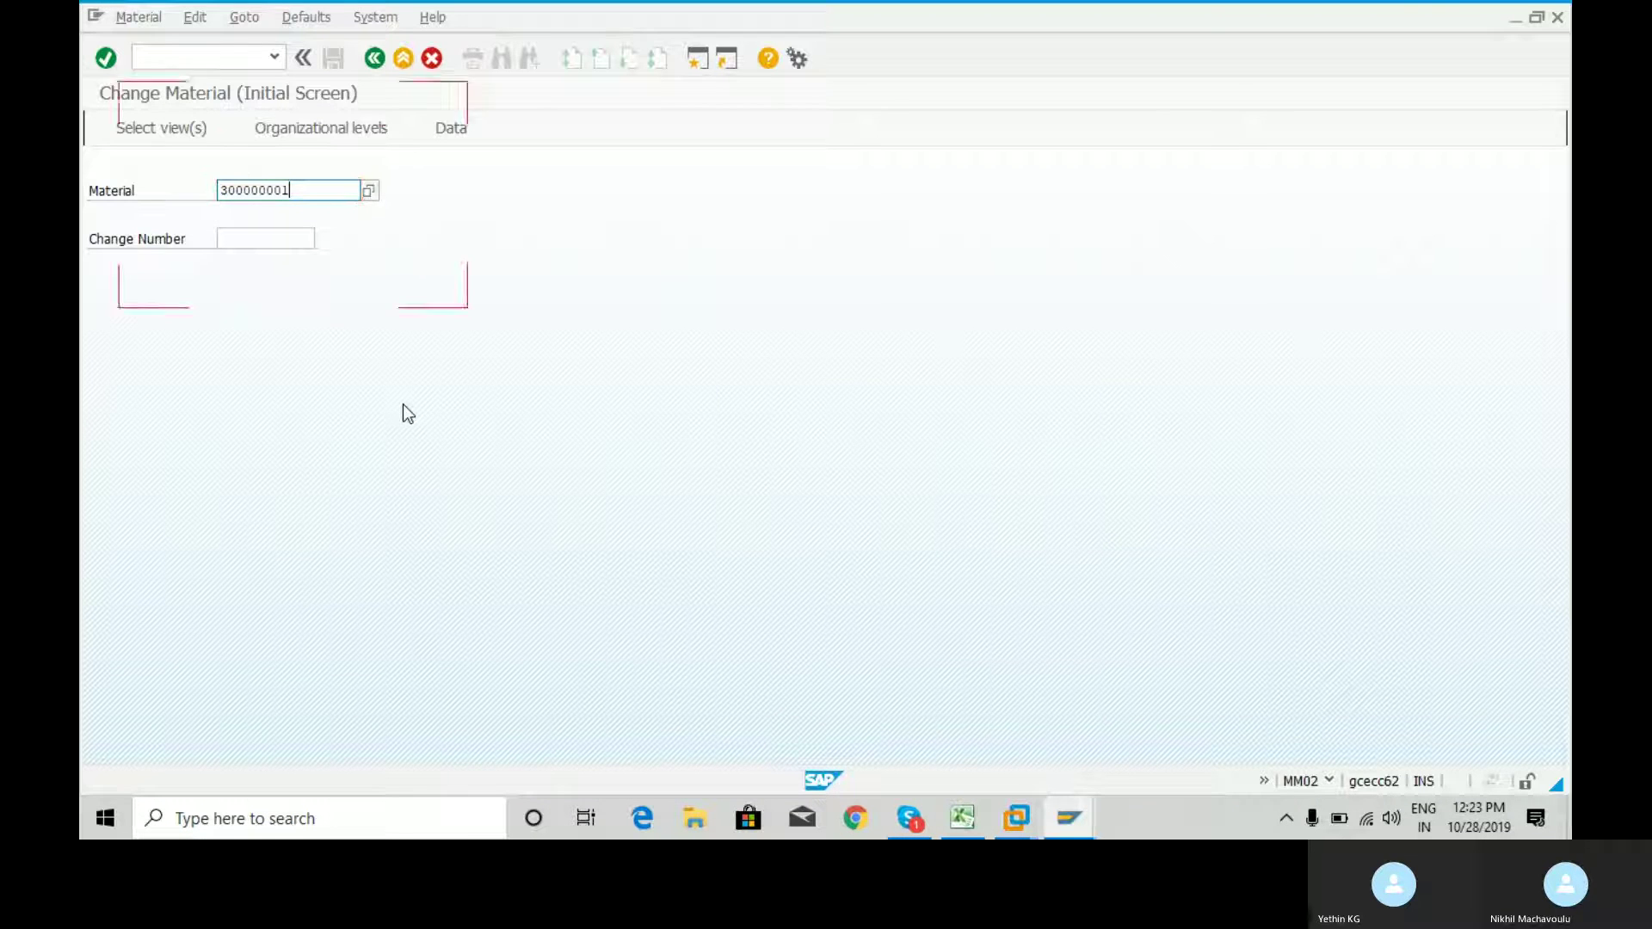
key("ctrl+v")
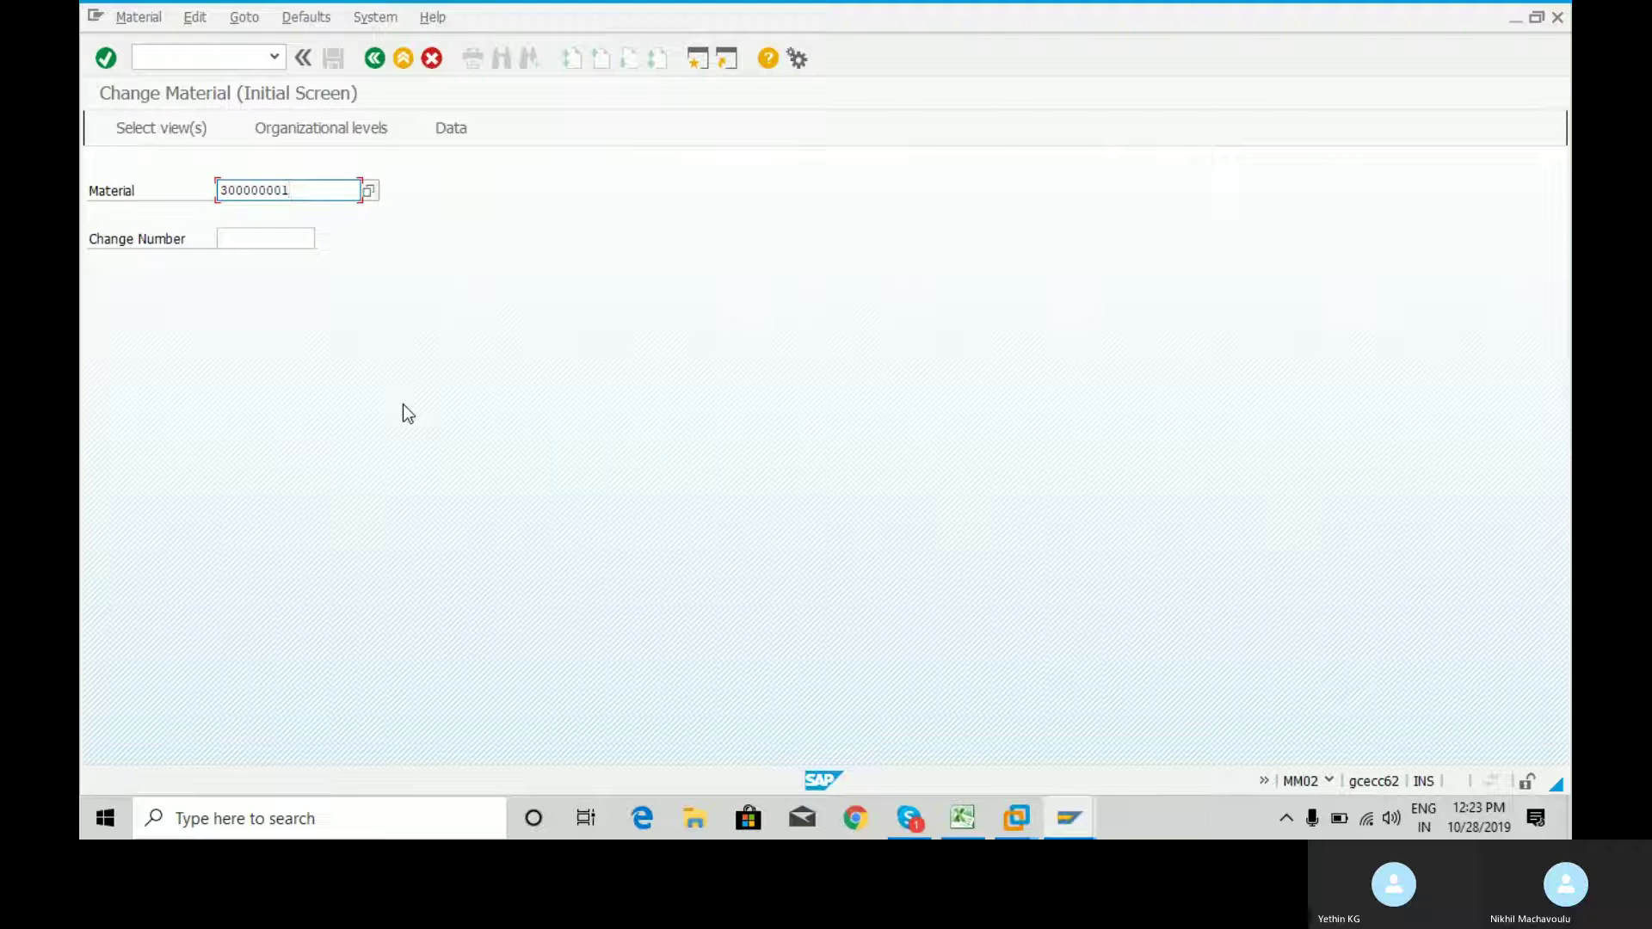
key("Return")
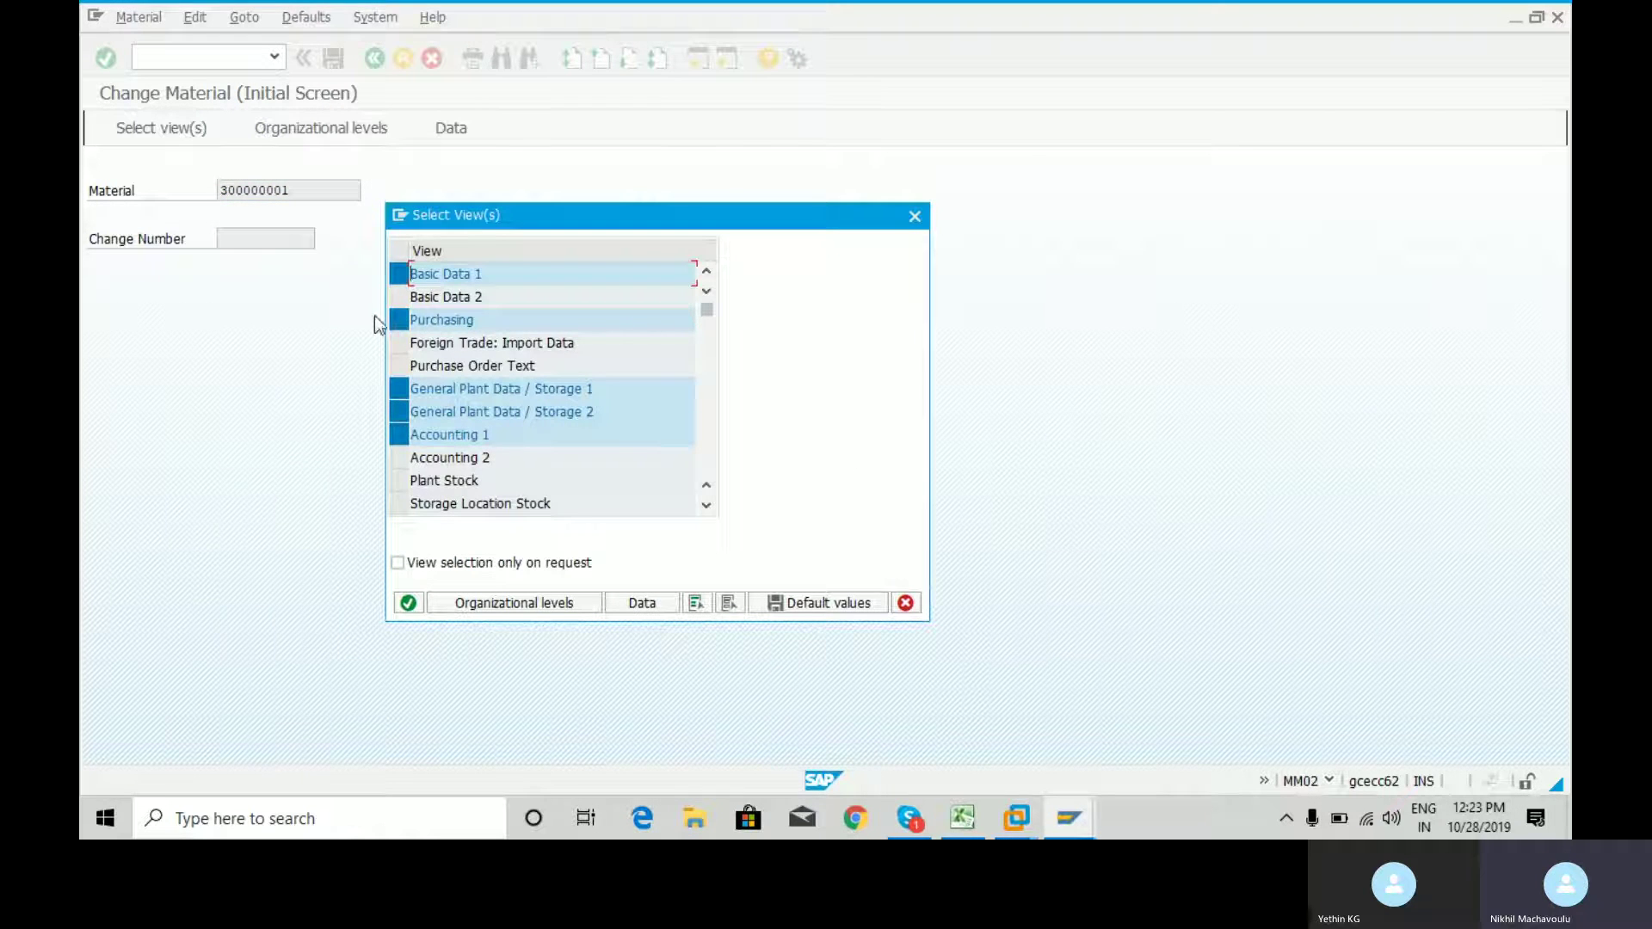
Keep only the Purchasing view selected for the material and open it for plant RCM1.
left_click(400, 274)
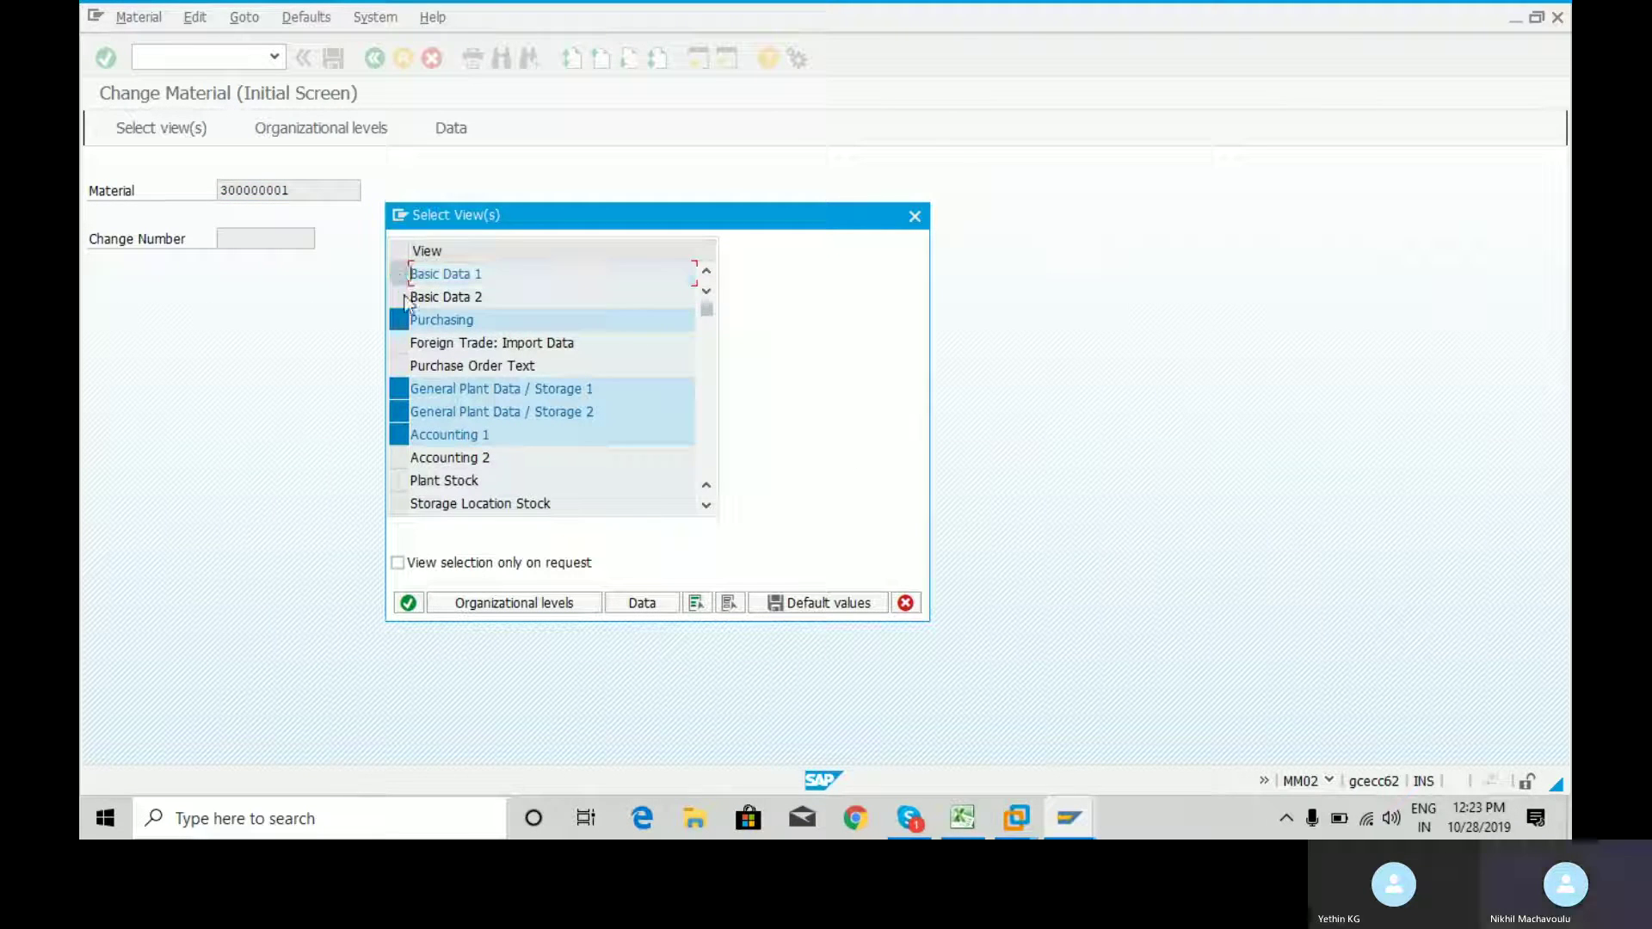
left_click(399, 388)
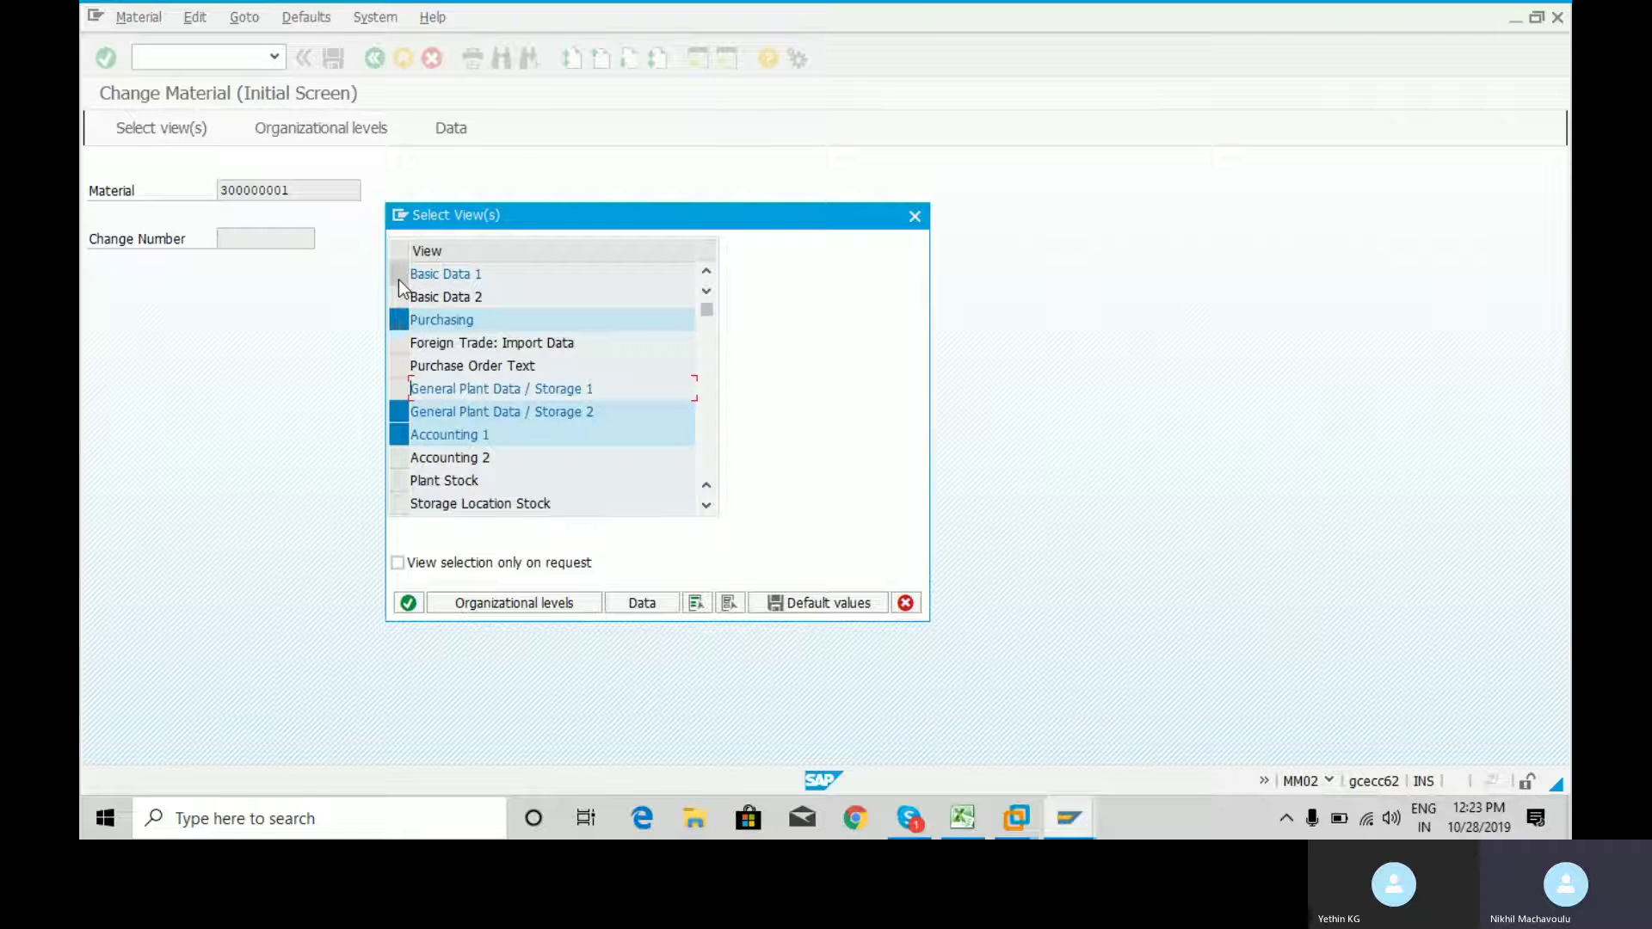
left_click(398, 411)
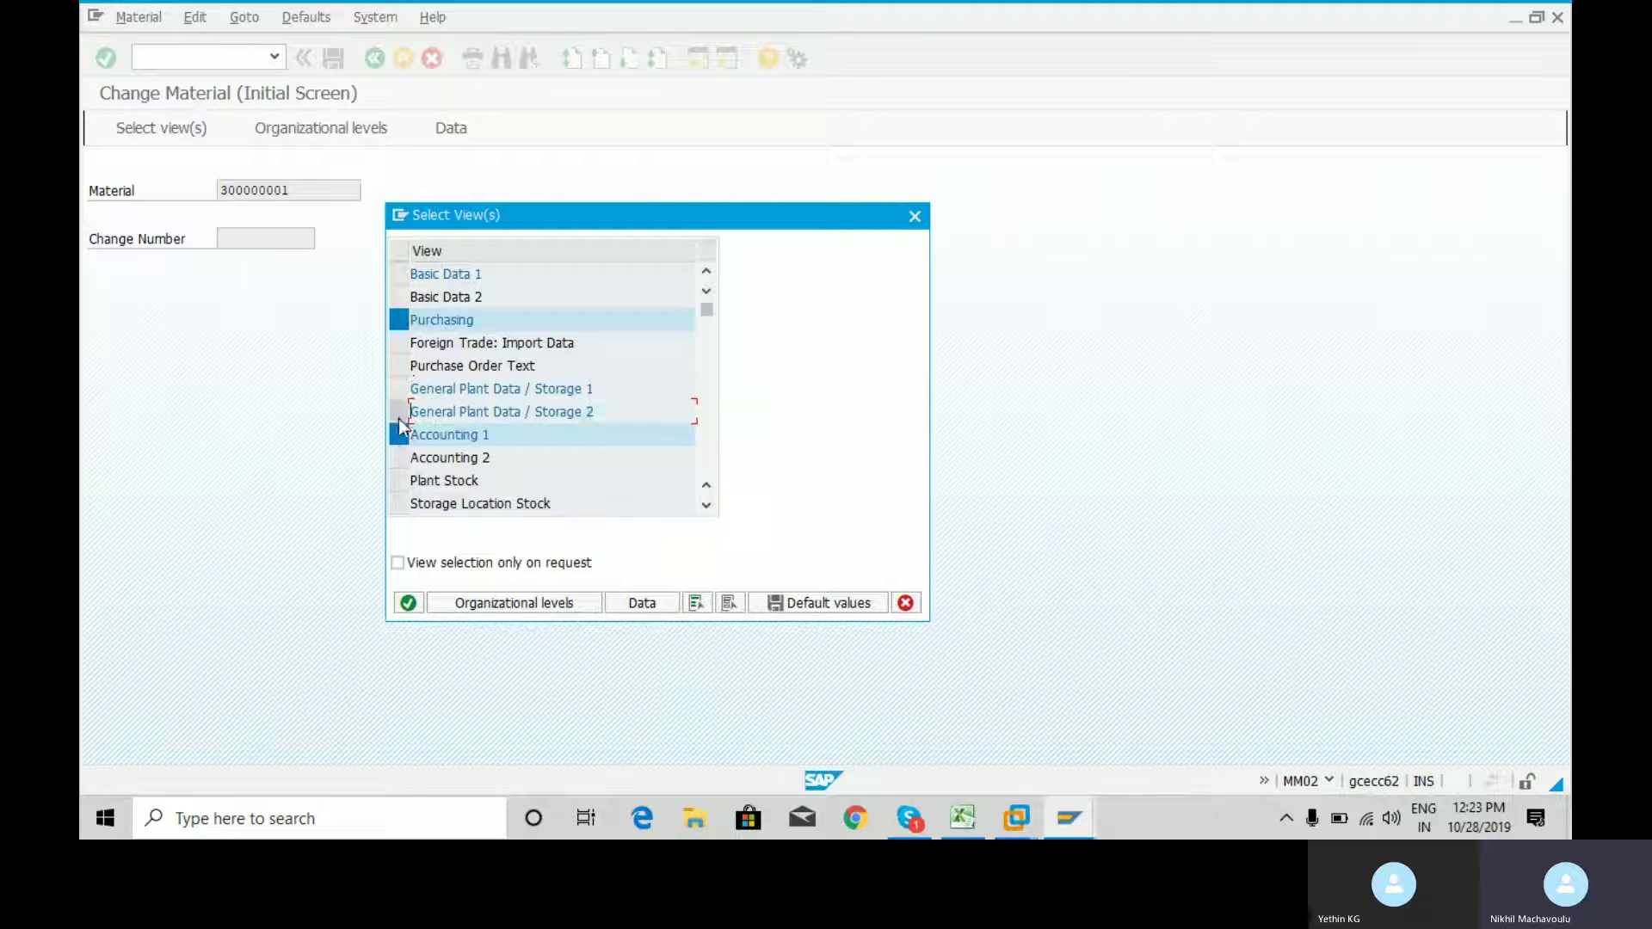
left_click(399, 434)
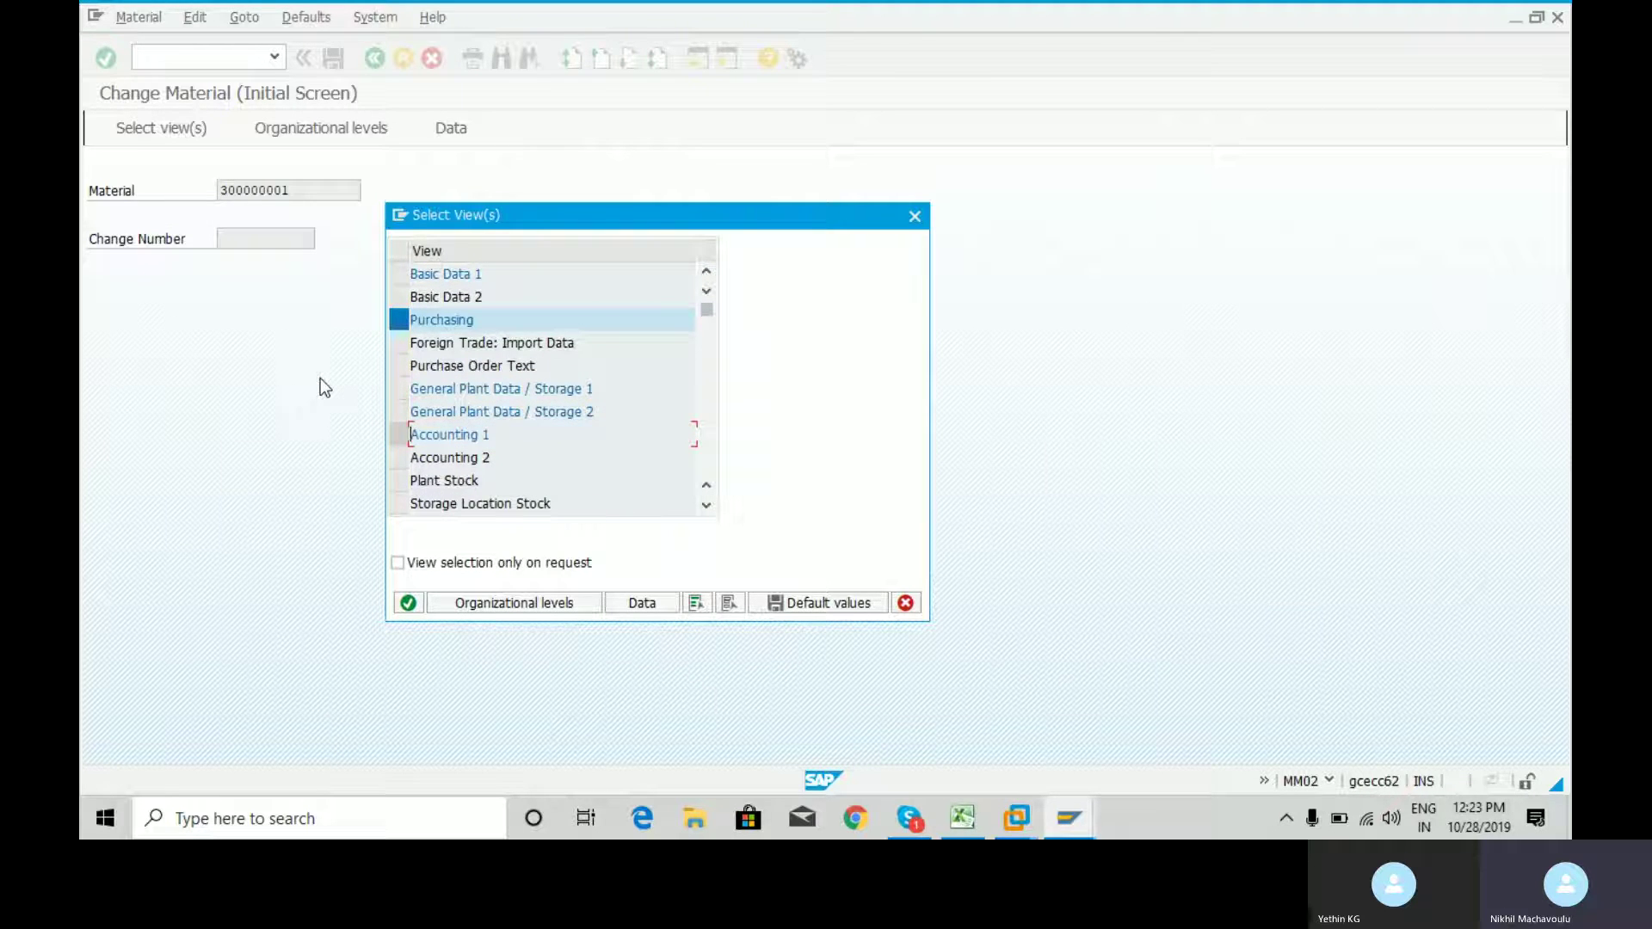
key("Return")
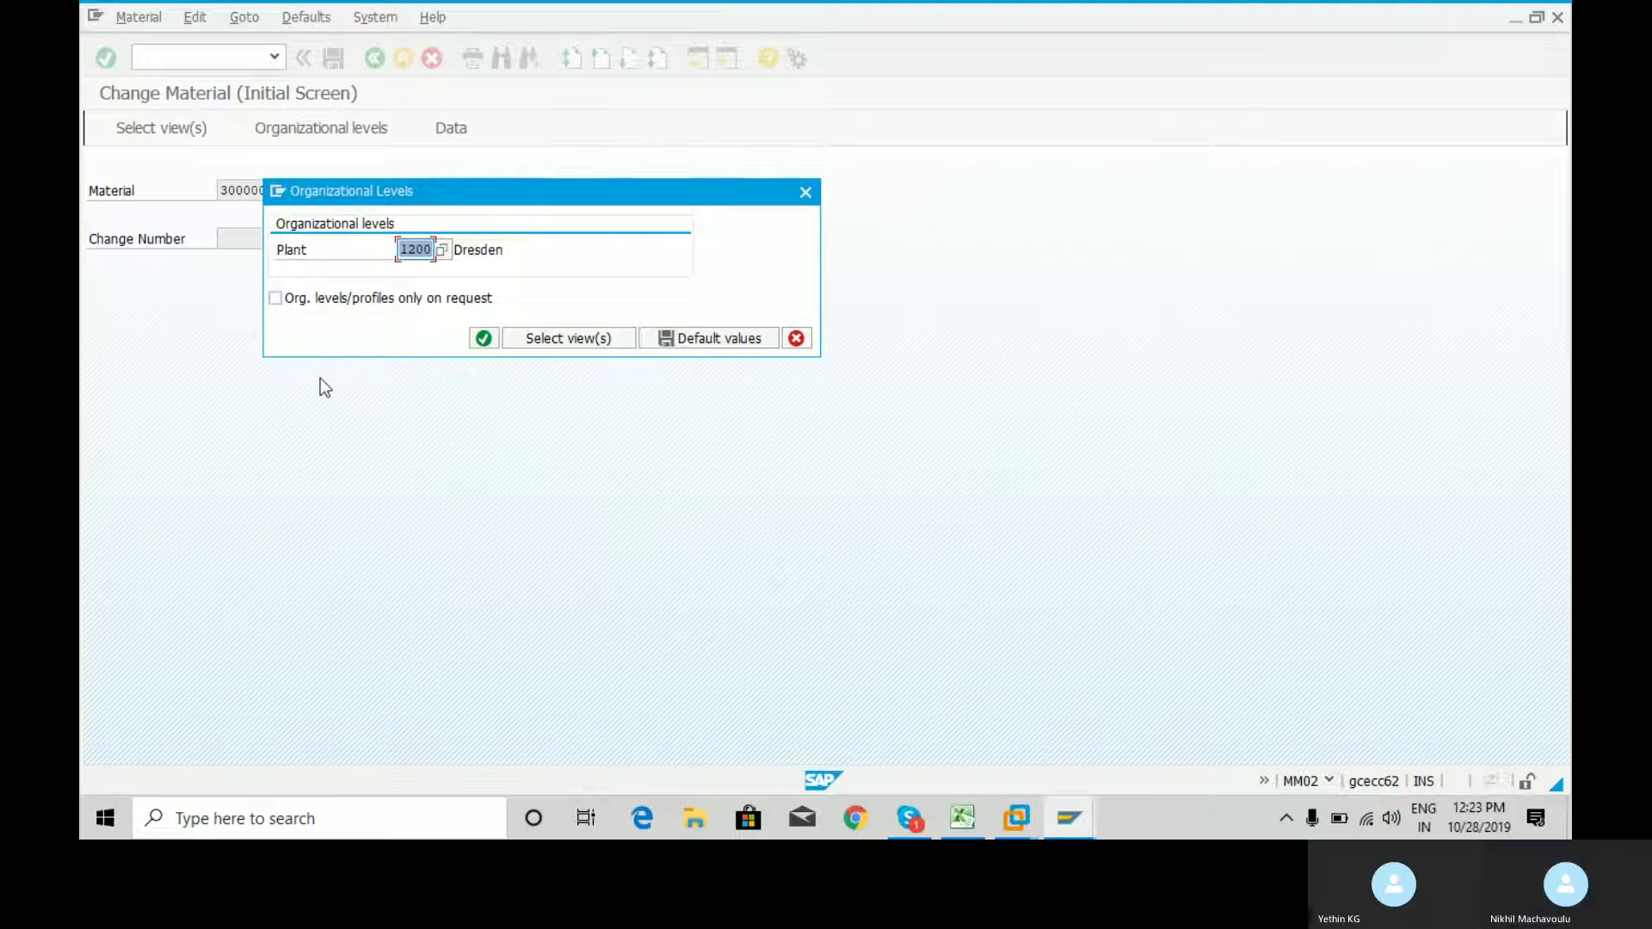
type("RCM1")
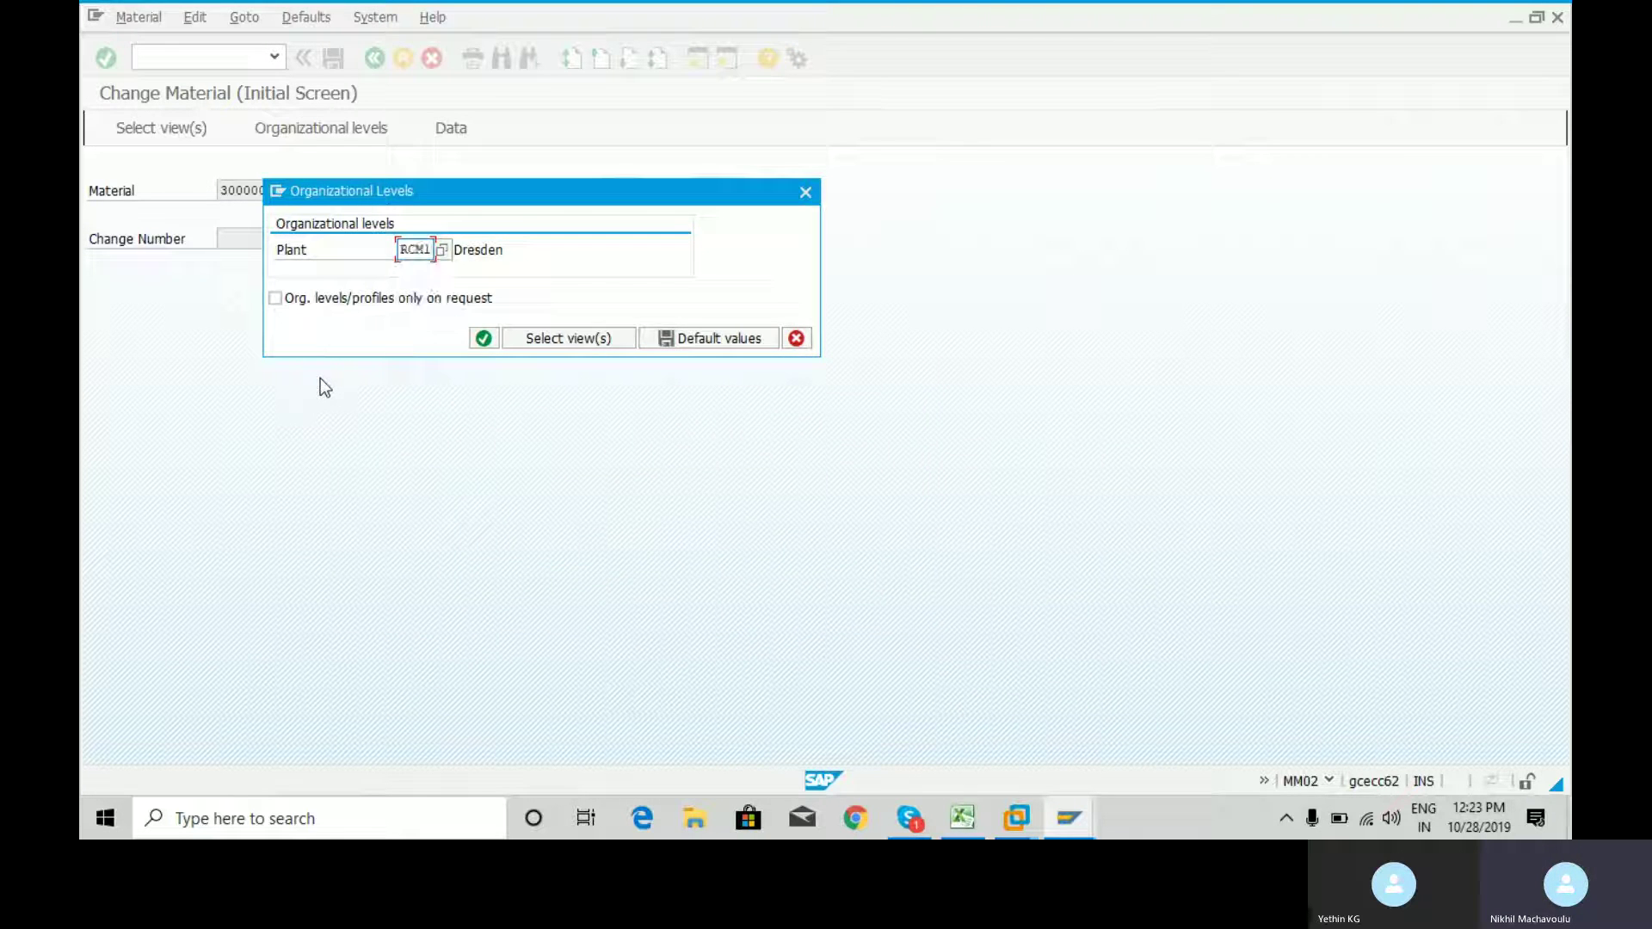
key("Return")
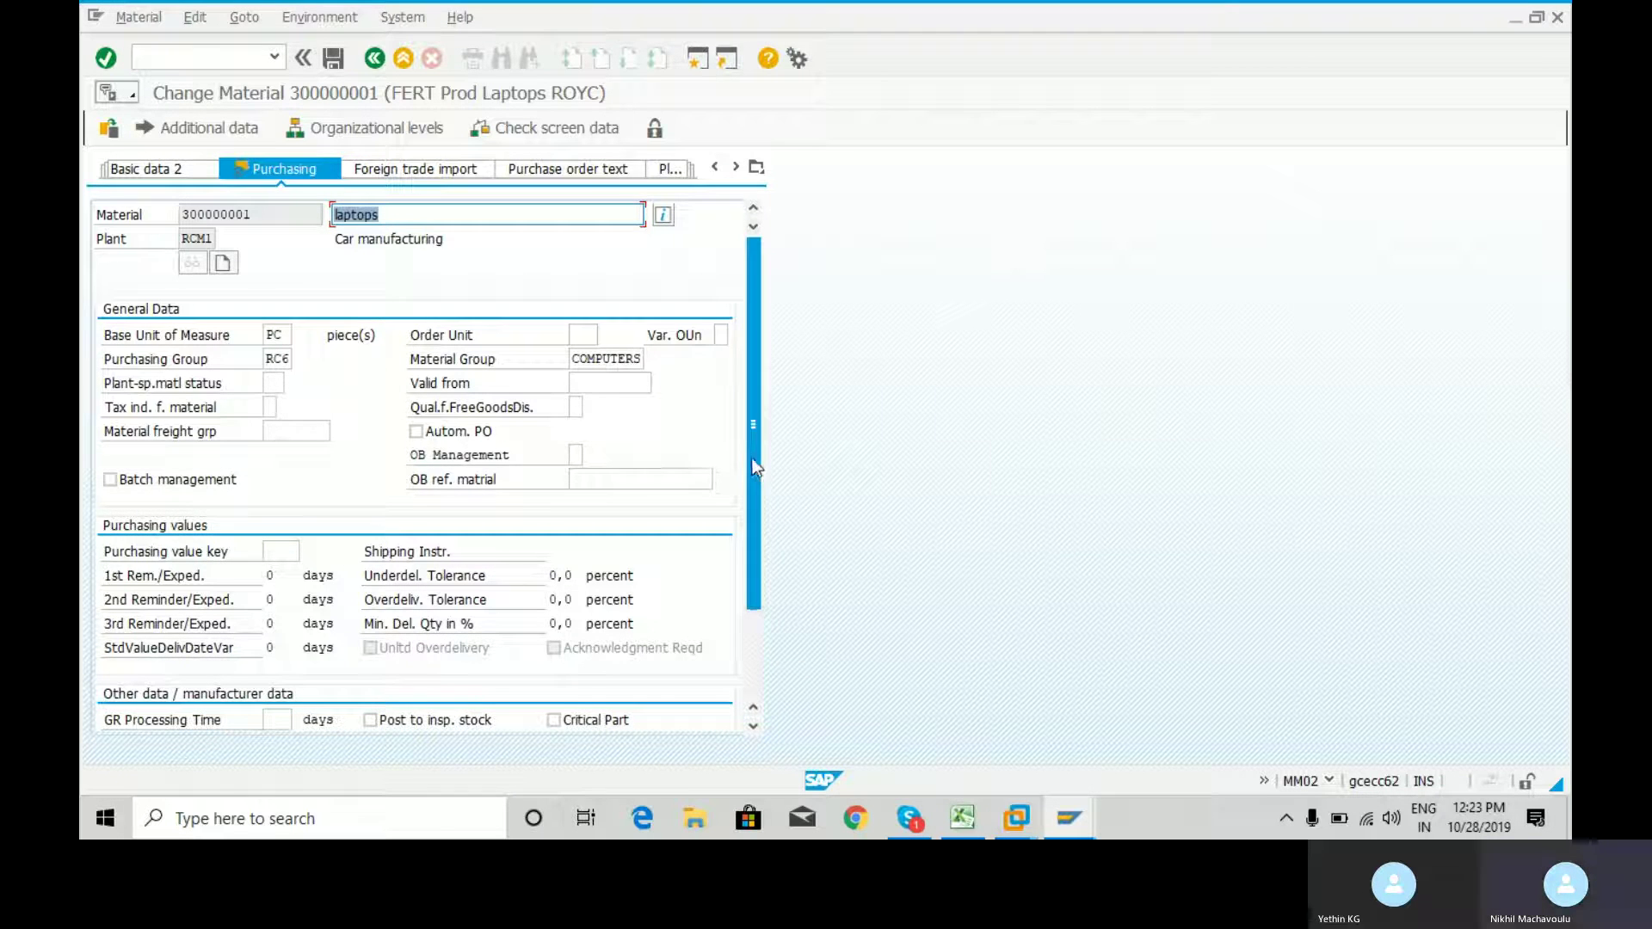
Activate the source list indicator in the material's Purchasing view and save the material.
left_click_drag(752, 457, 745, 566)
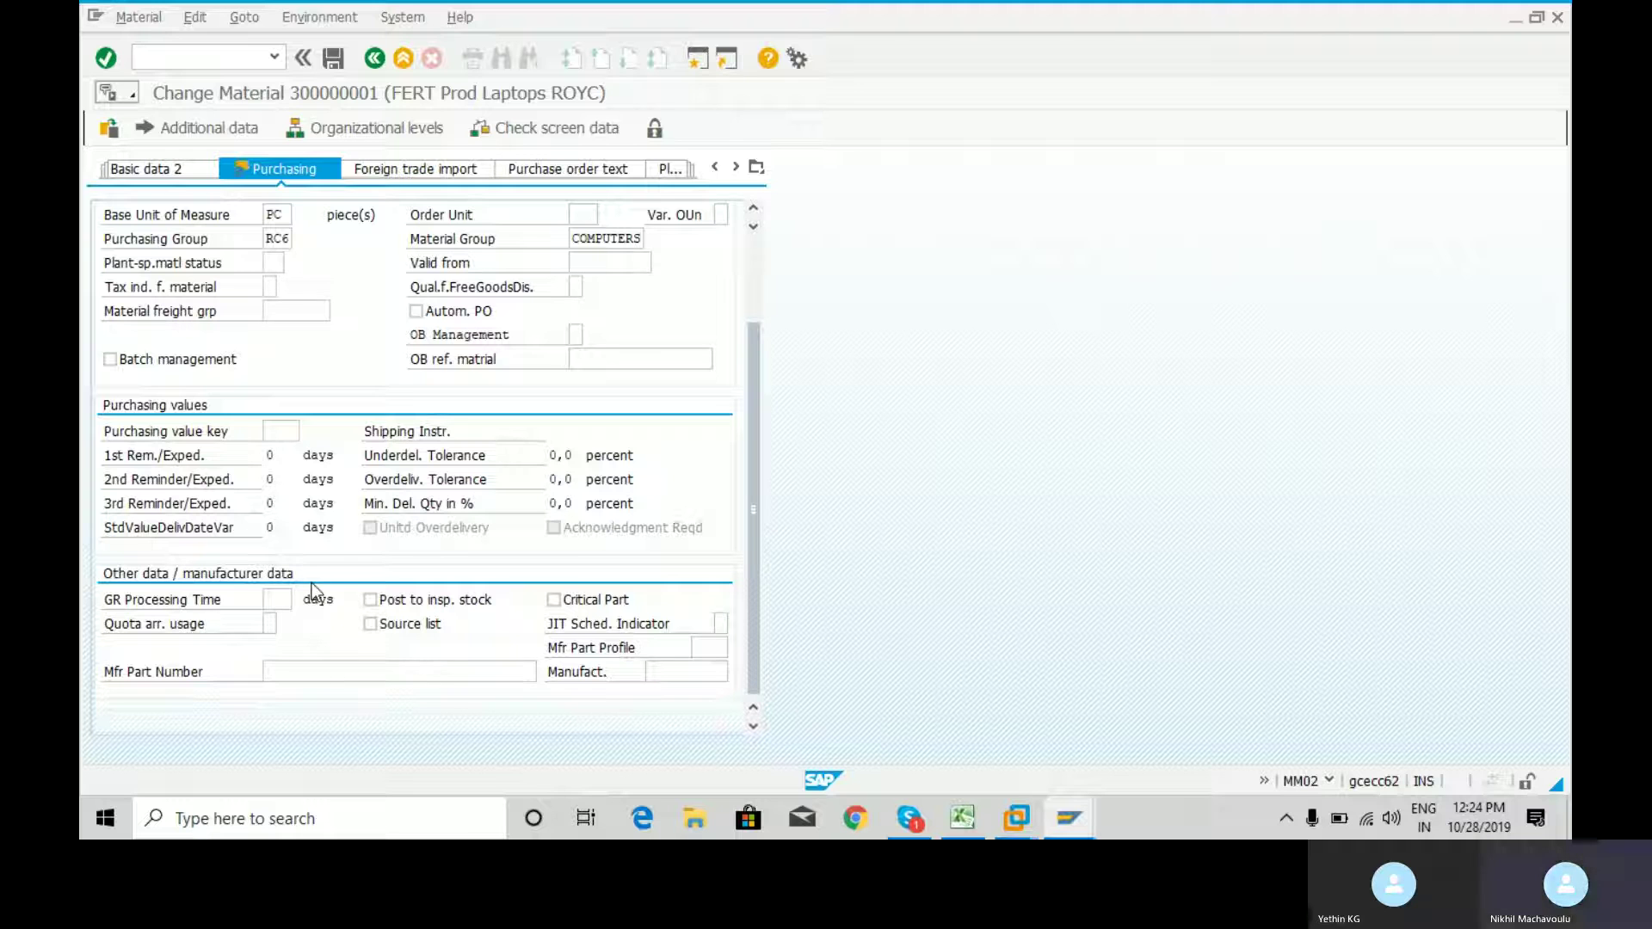
left_click(371, 626)
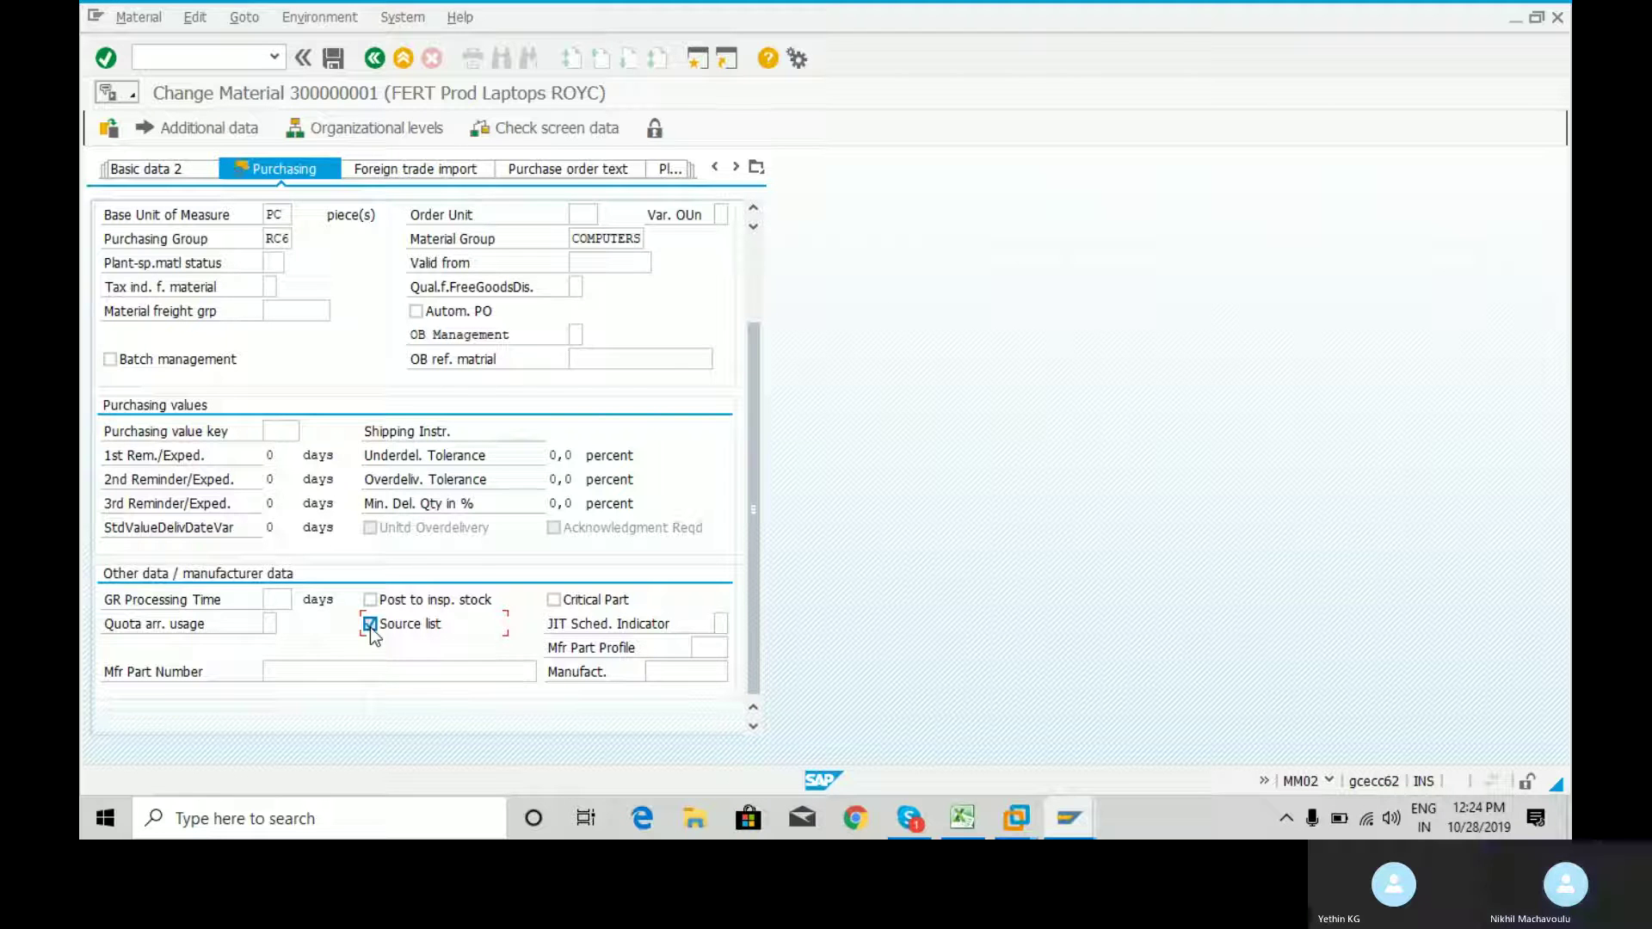
left_click(333, 64)
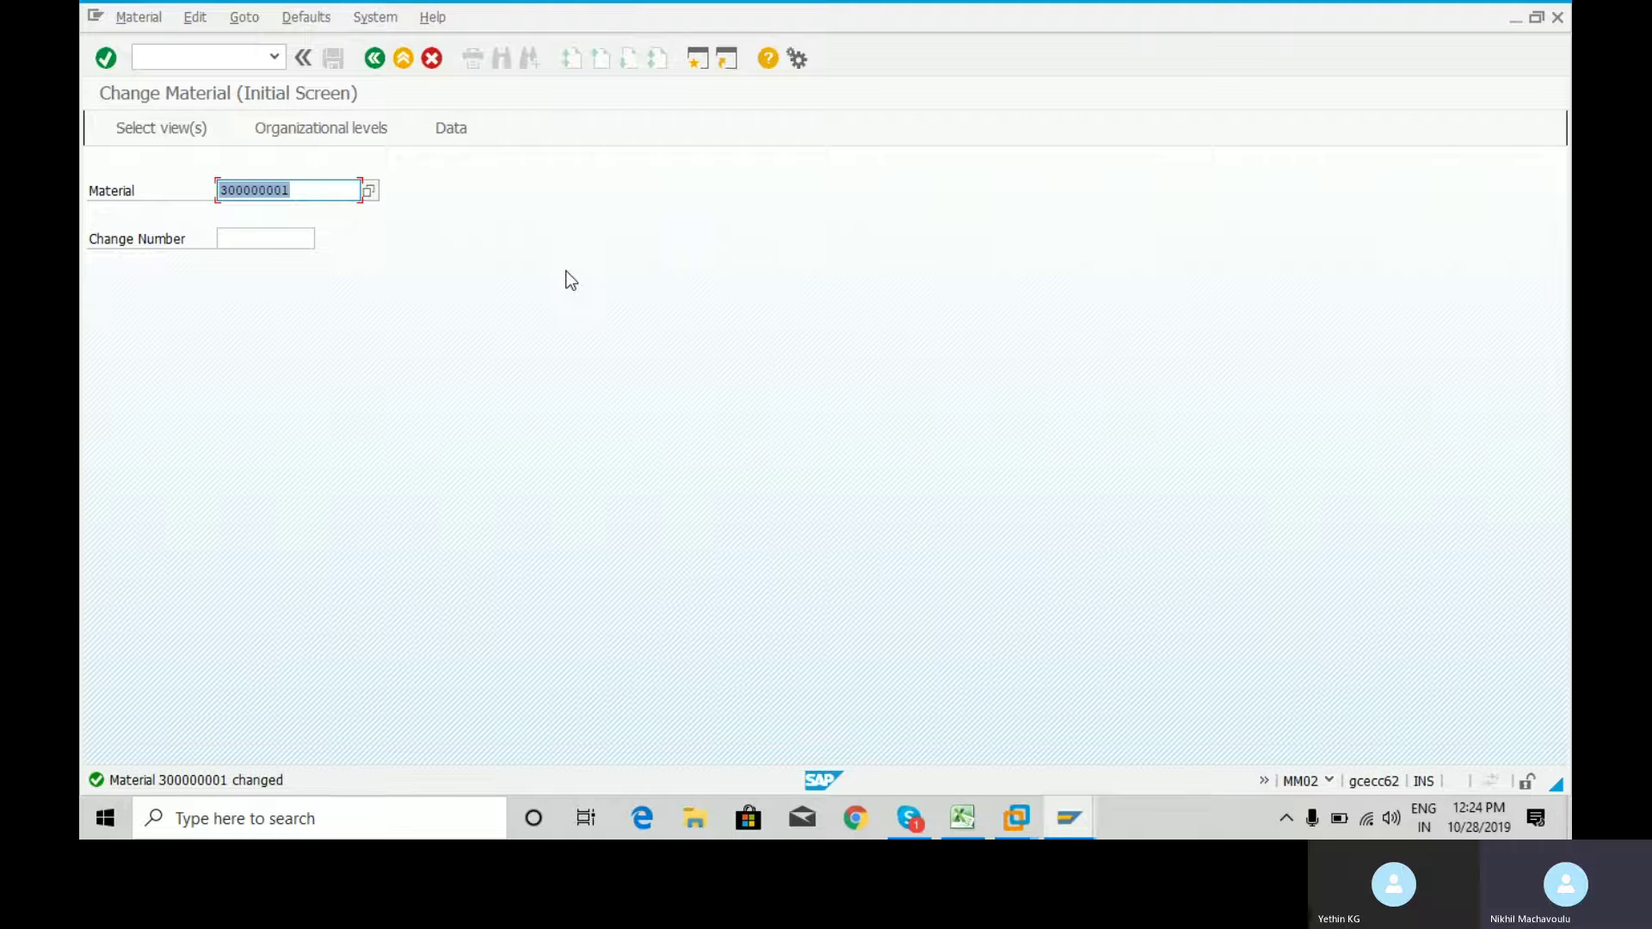
In the workbook's Material Master Records sheet, enter the headings "Errors" in A10 and "Error Number" in B10.
left_click(962, 822)
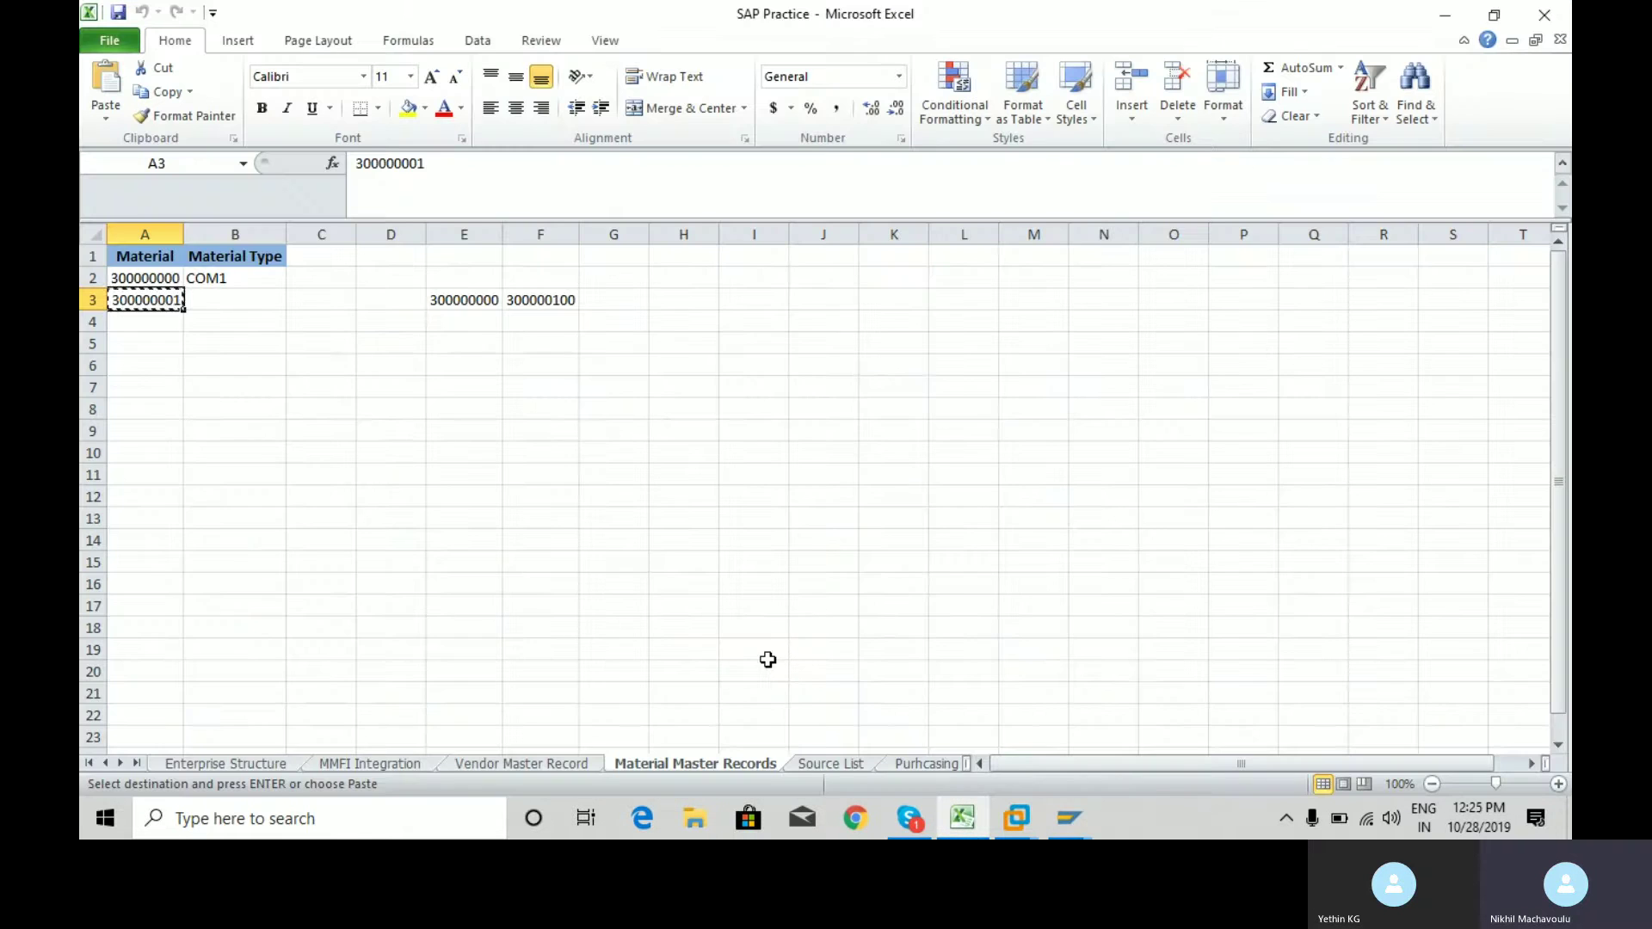
left_click(123, 453)
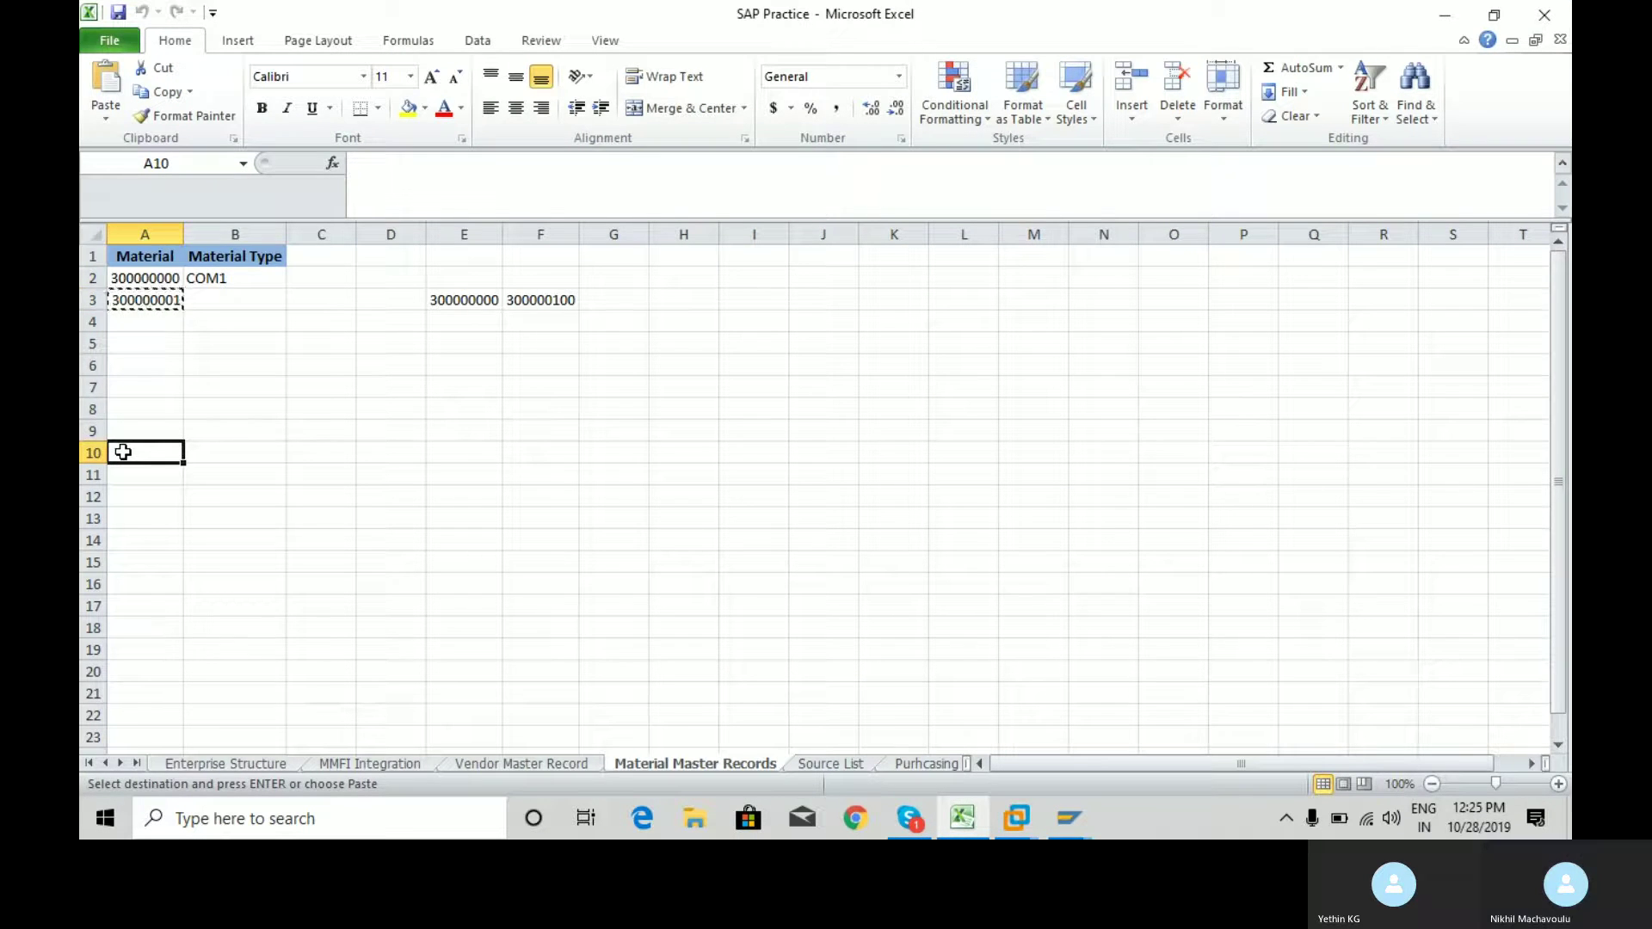
type("E")
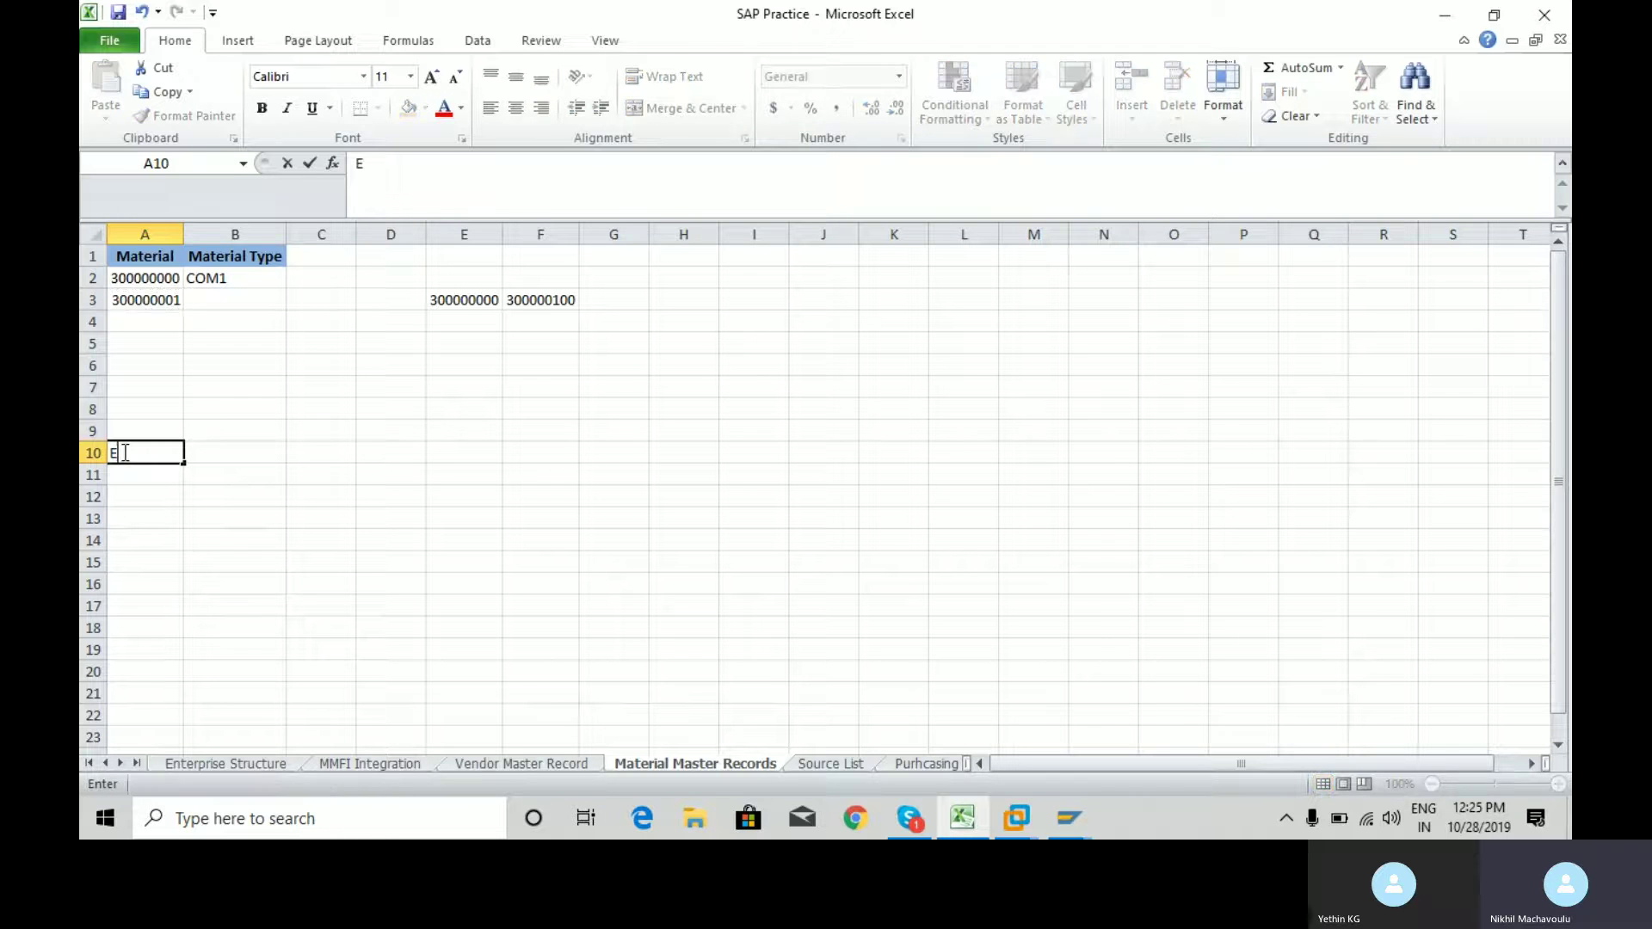
type("rrors")
key("Return")
key("Up")
key("Right")
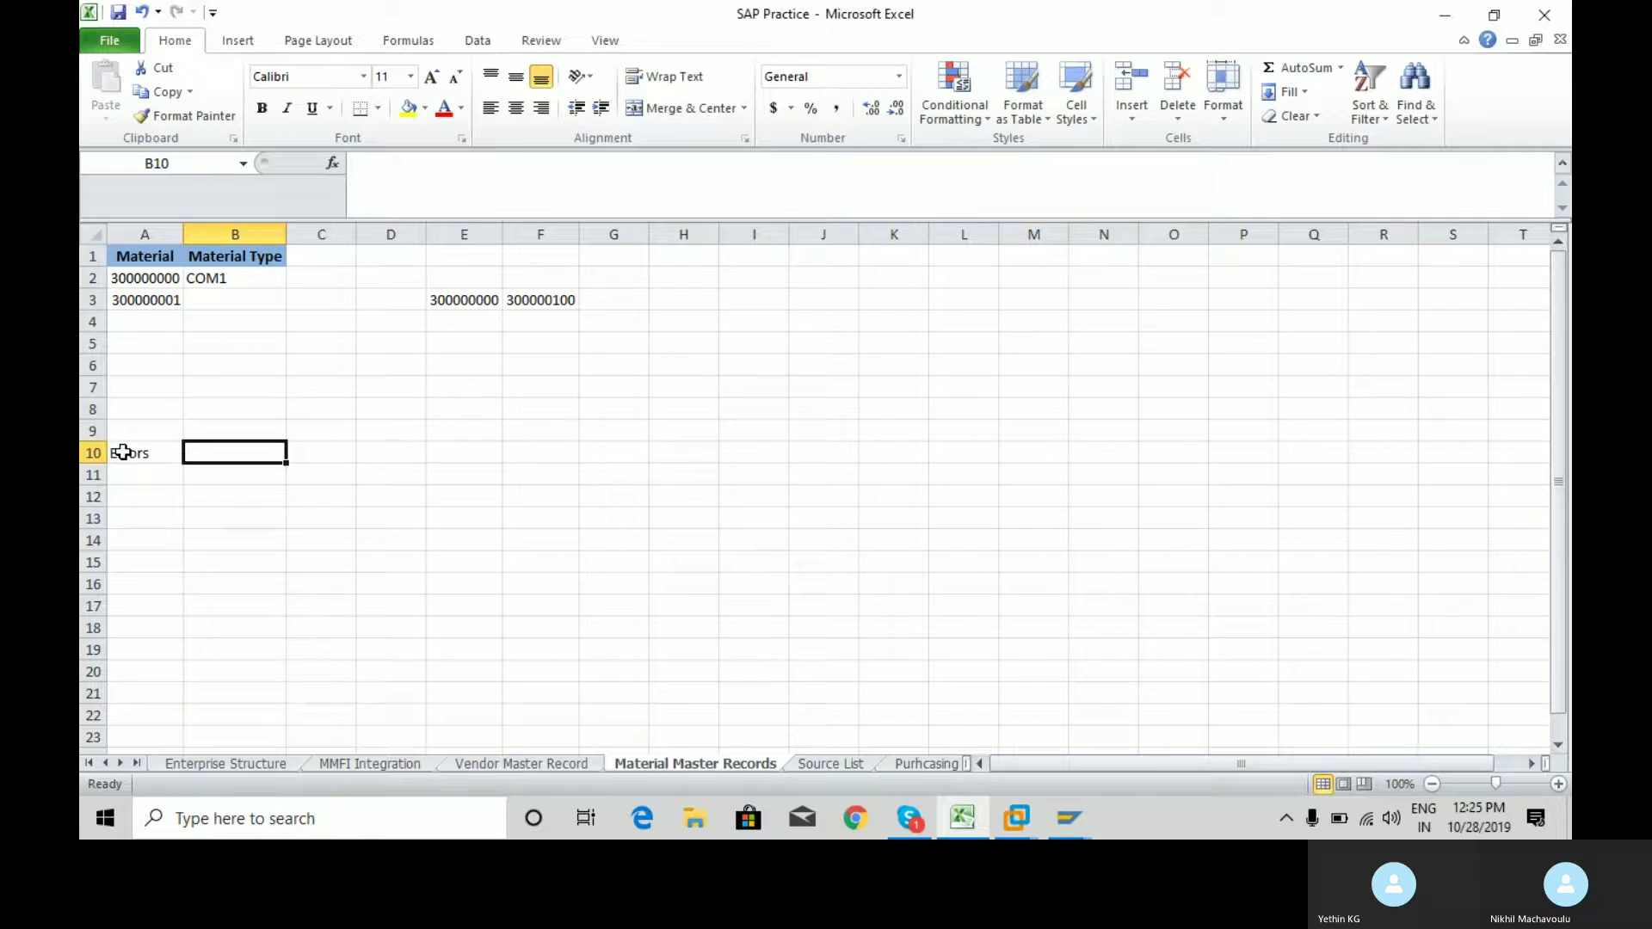
type("Erro")
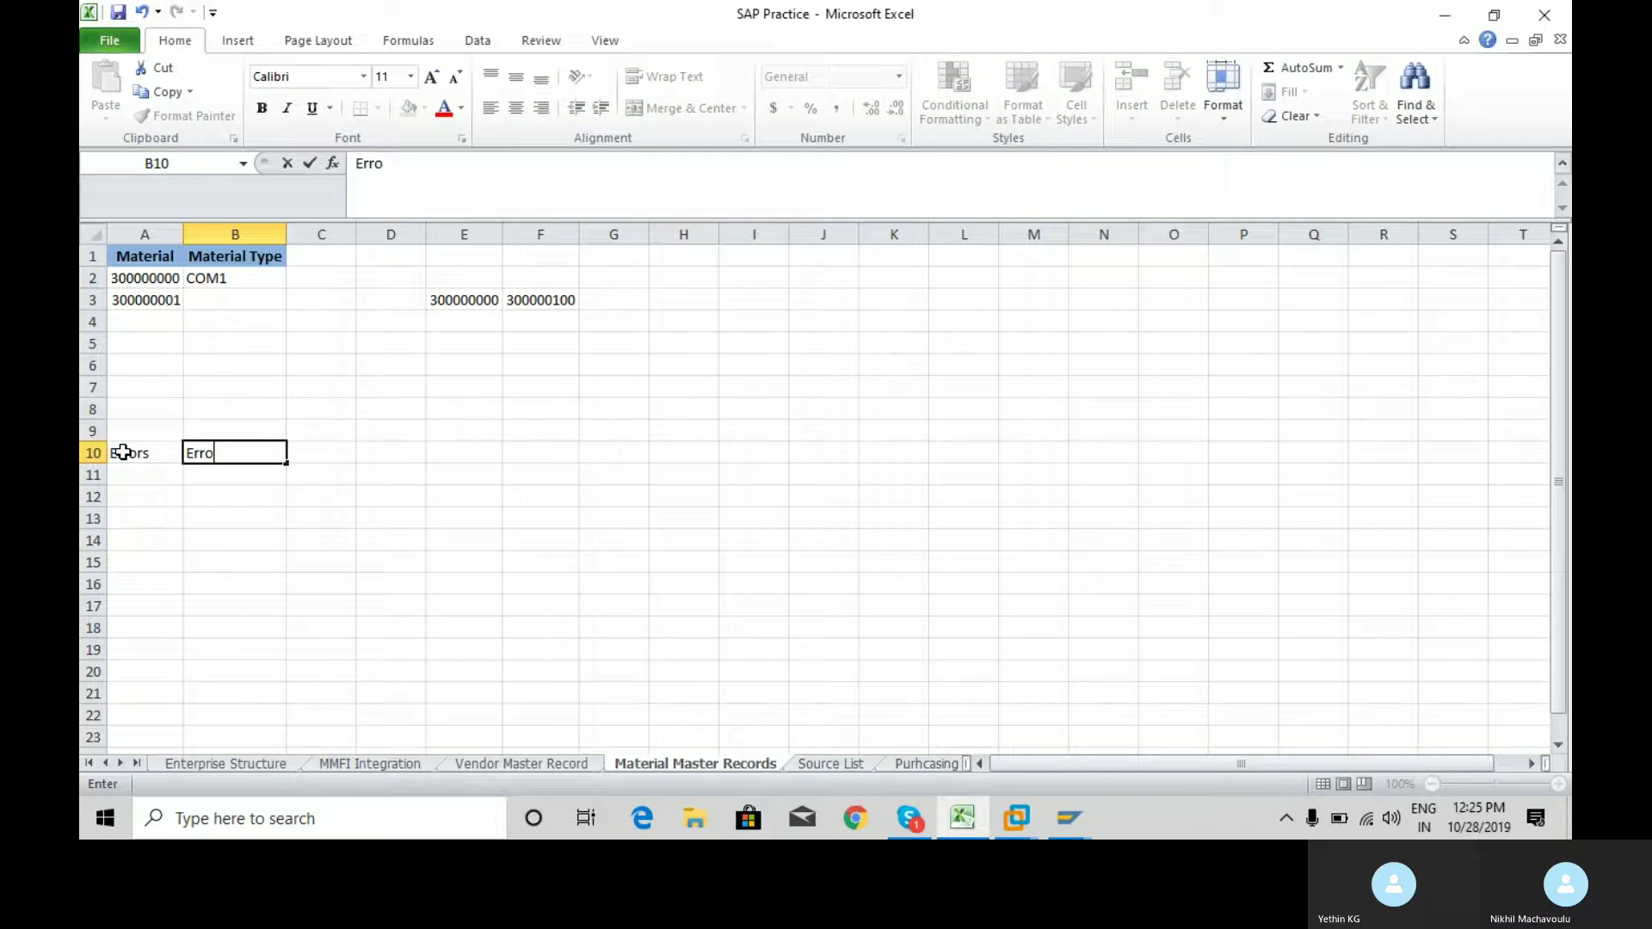
type("r Number")
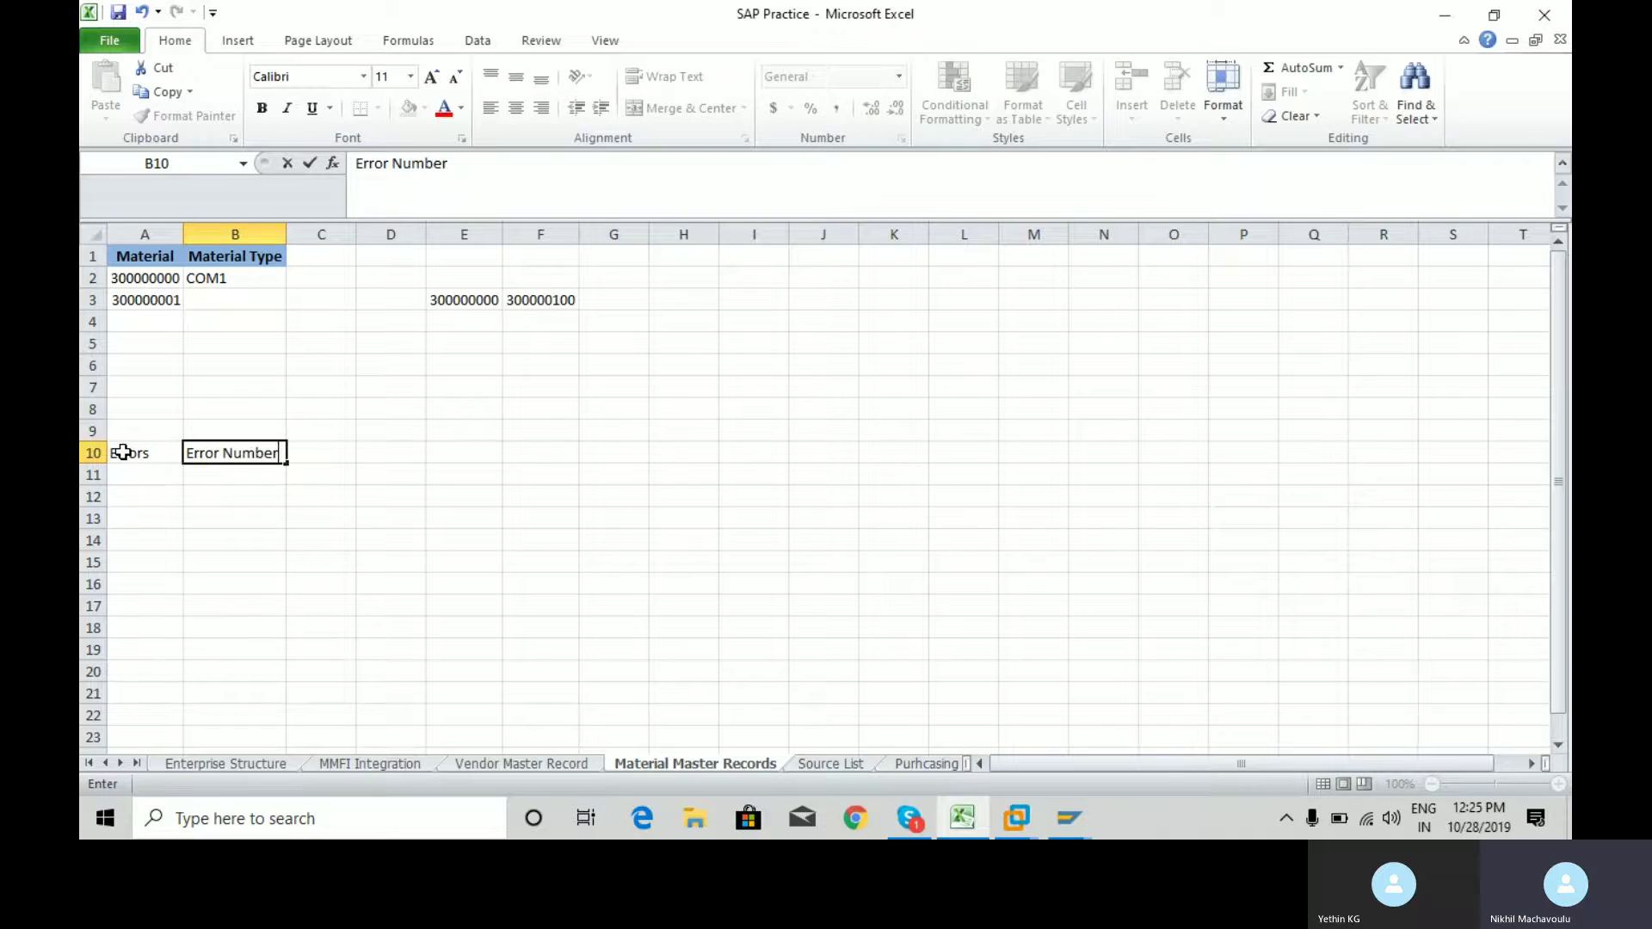
key("Return")
key("Up")
key("Right")
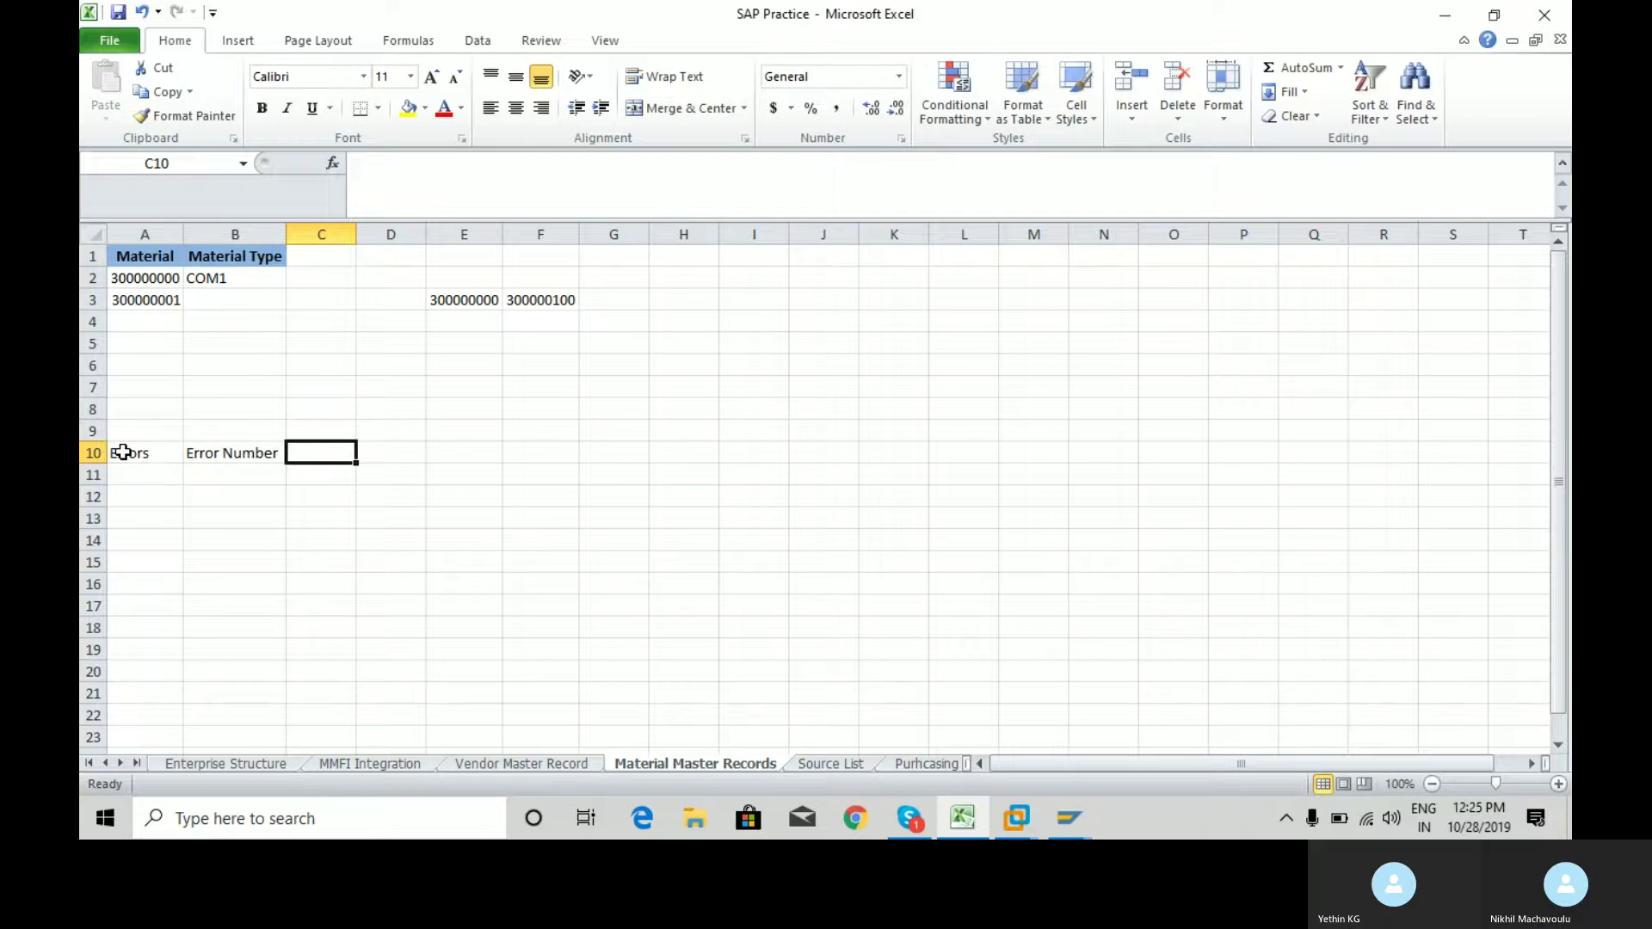
Add the headings "Diagnostics" in C10 and "Resolution" in D10.
type("Diagnos")
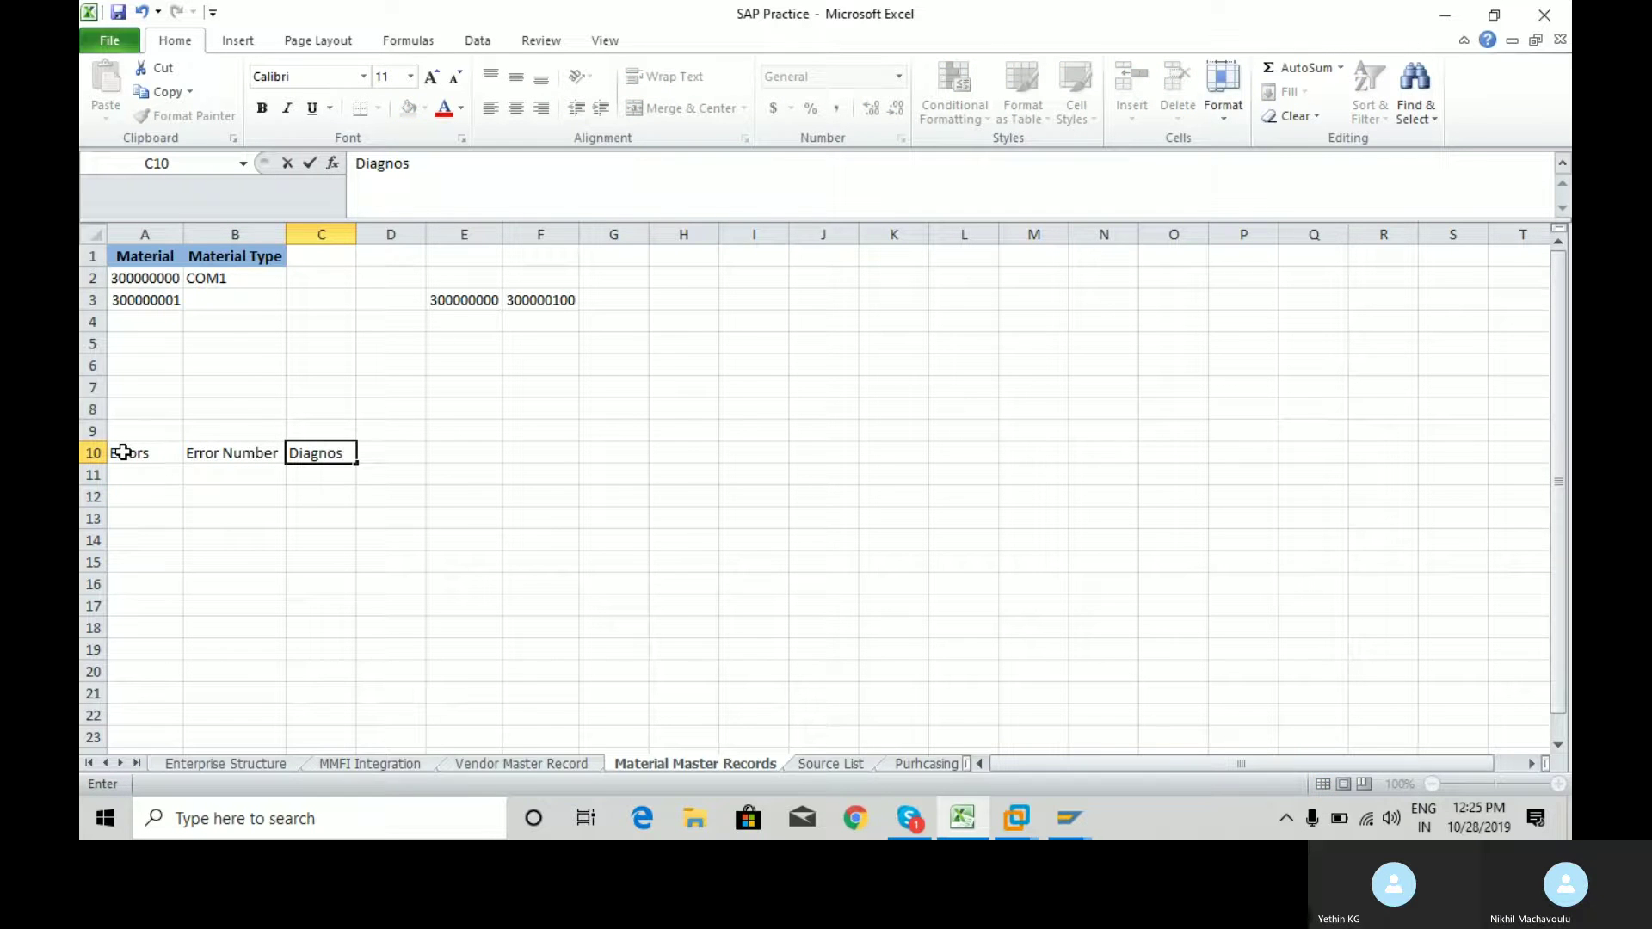
type("tic")
key("BackSpace")
type("cs")
key("Return")
key("Up")
key("Right")
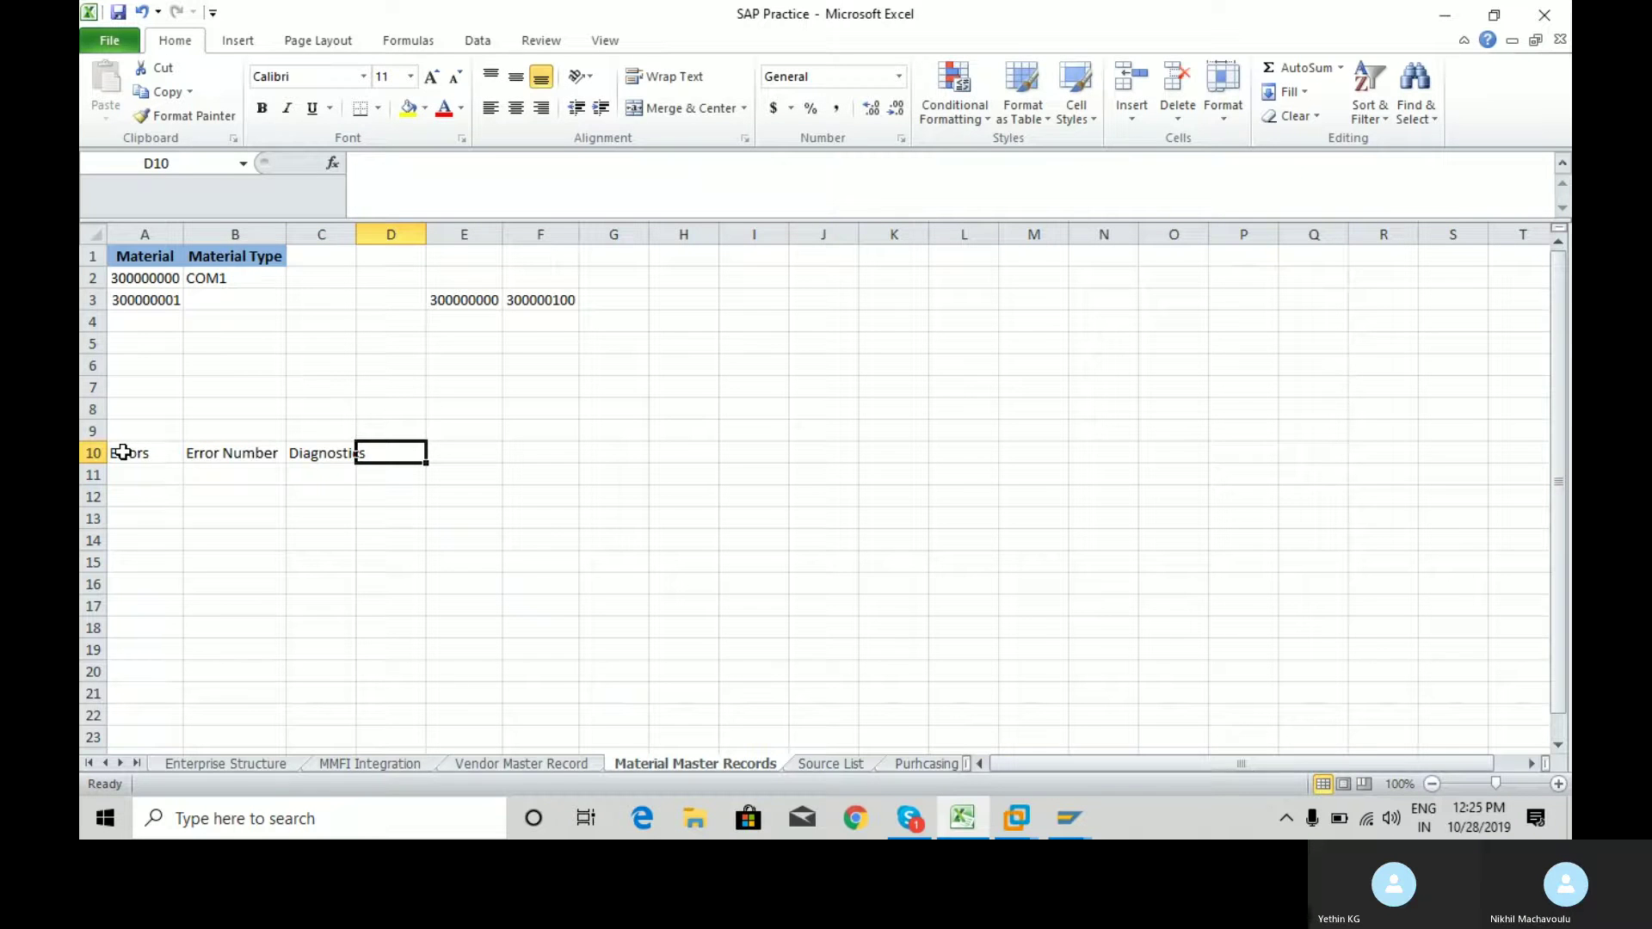
type("Resi")
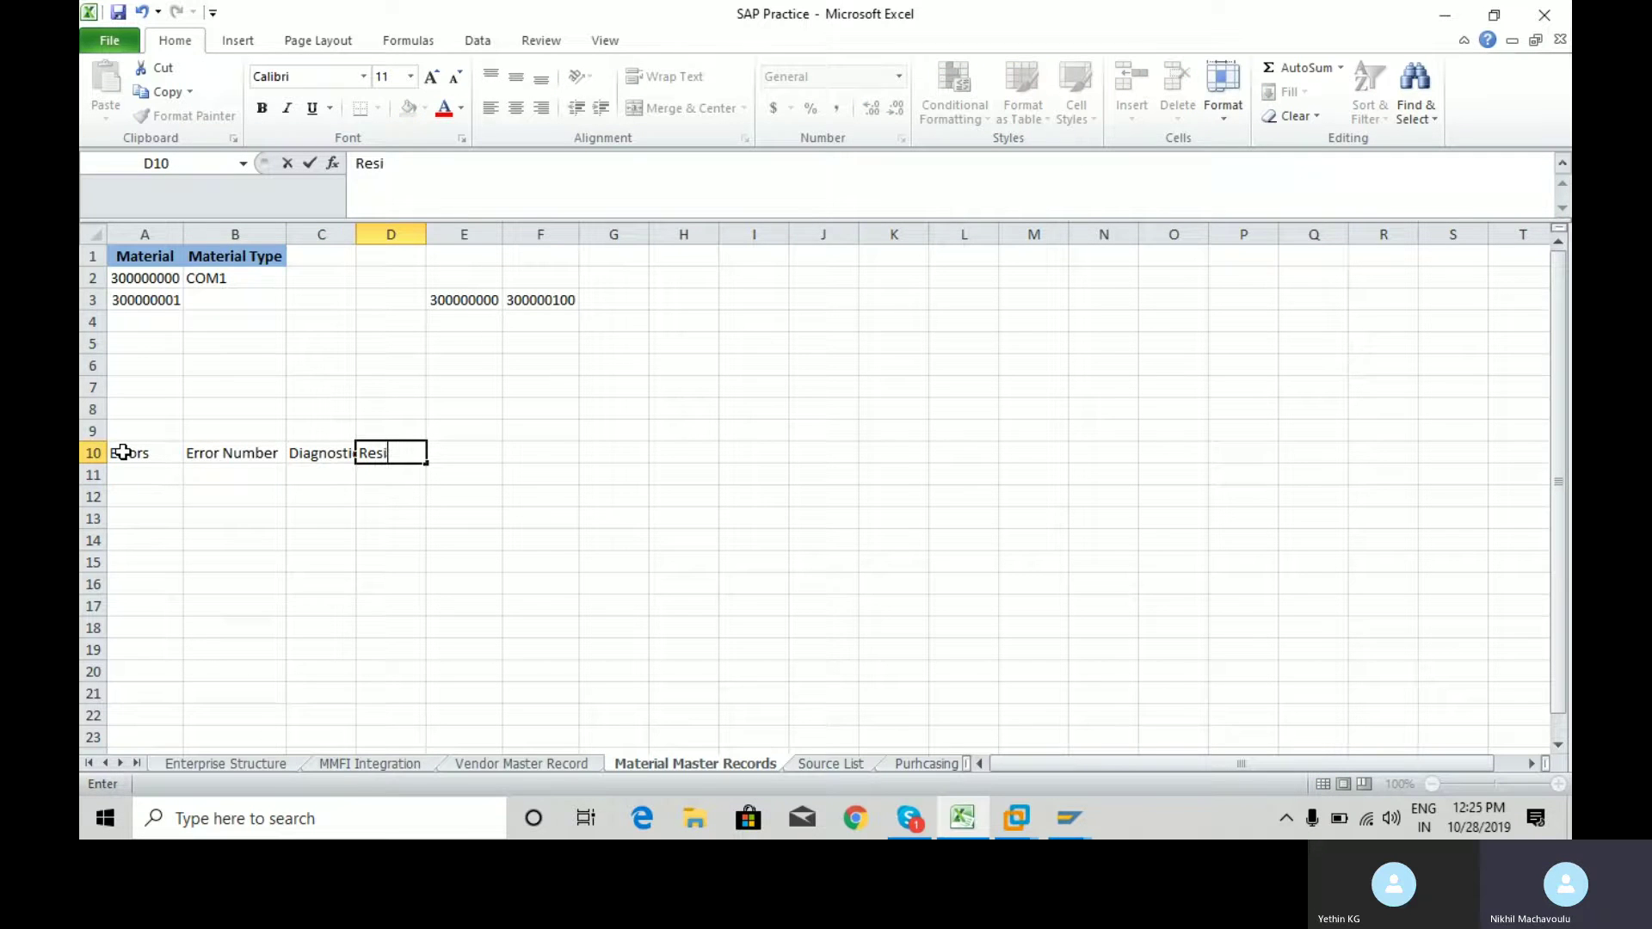
key("BackSpace")
type("olution")
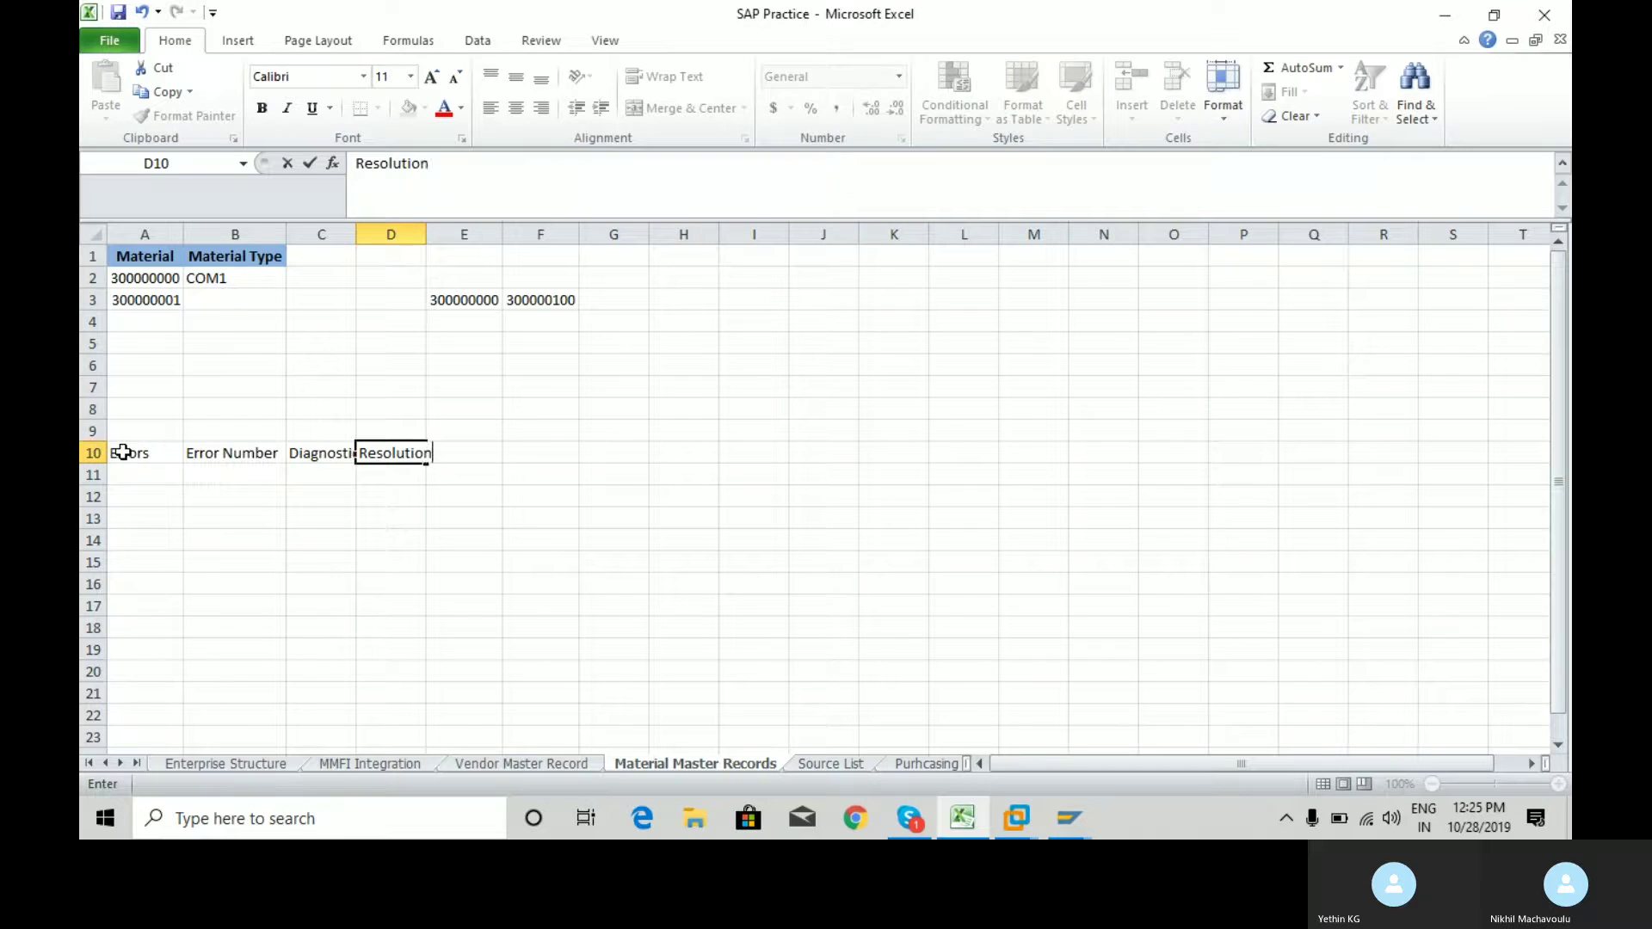
key("Return")
key("Left")
key("Left")
key("Left")
left_click(123, 453)
key("Right")
key("Right")
key("Right")
key("Left")
key("Left")
key("Left")
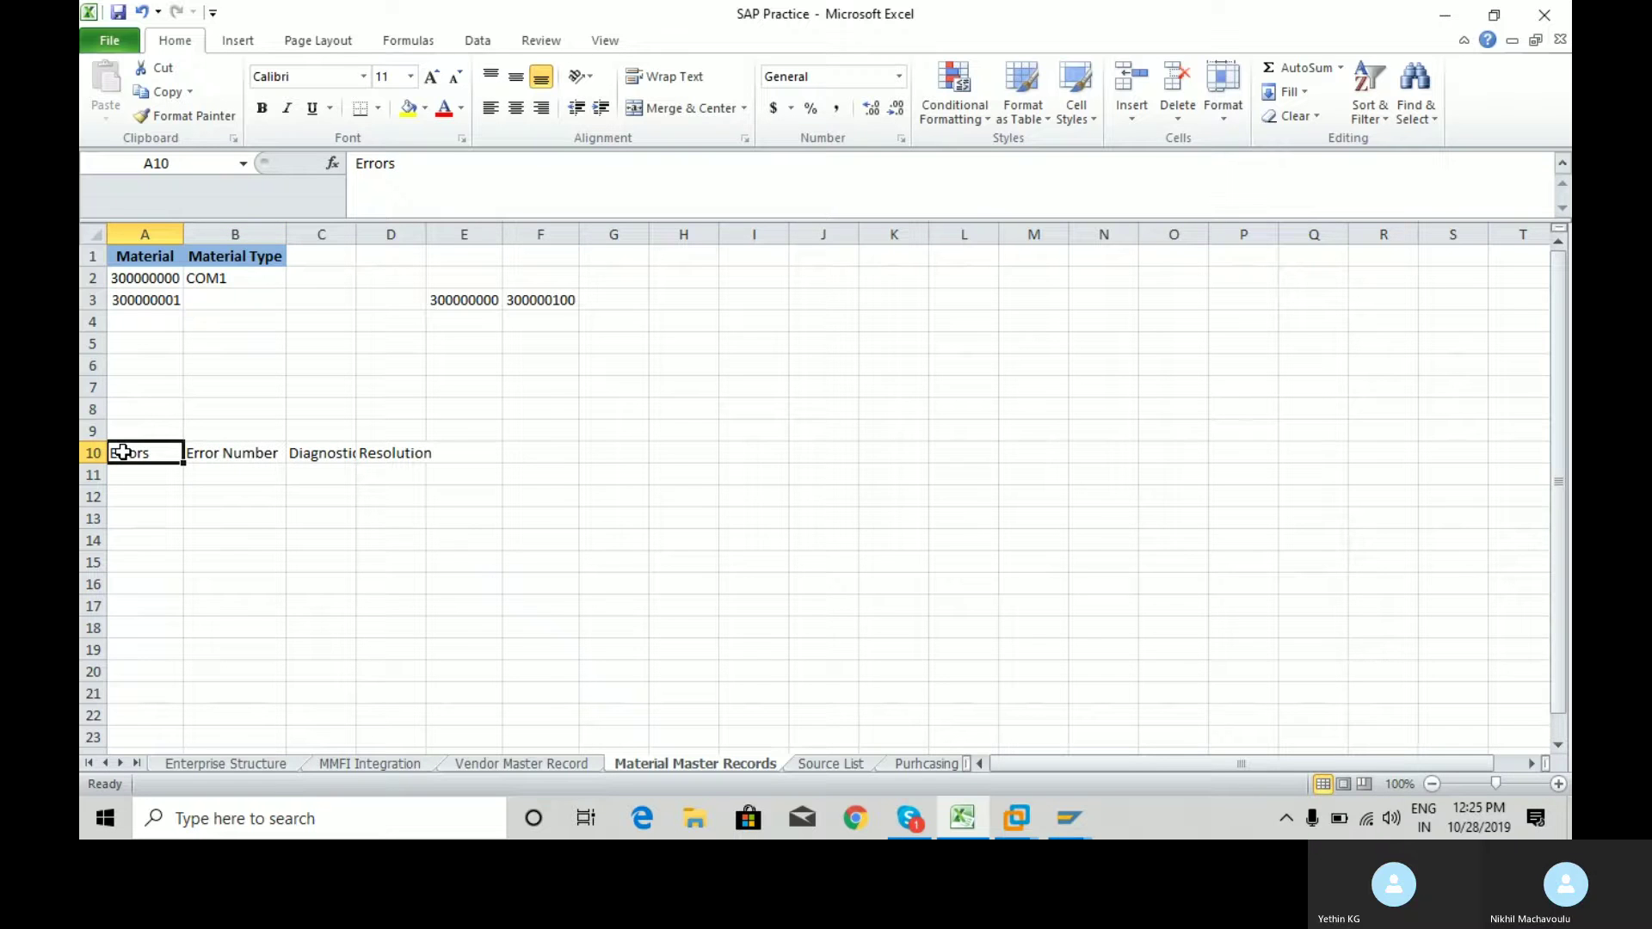
key("Down")
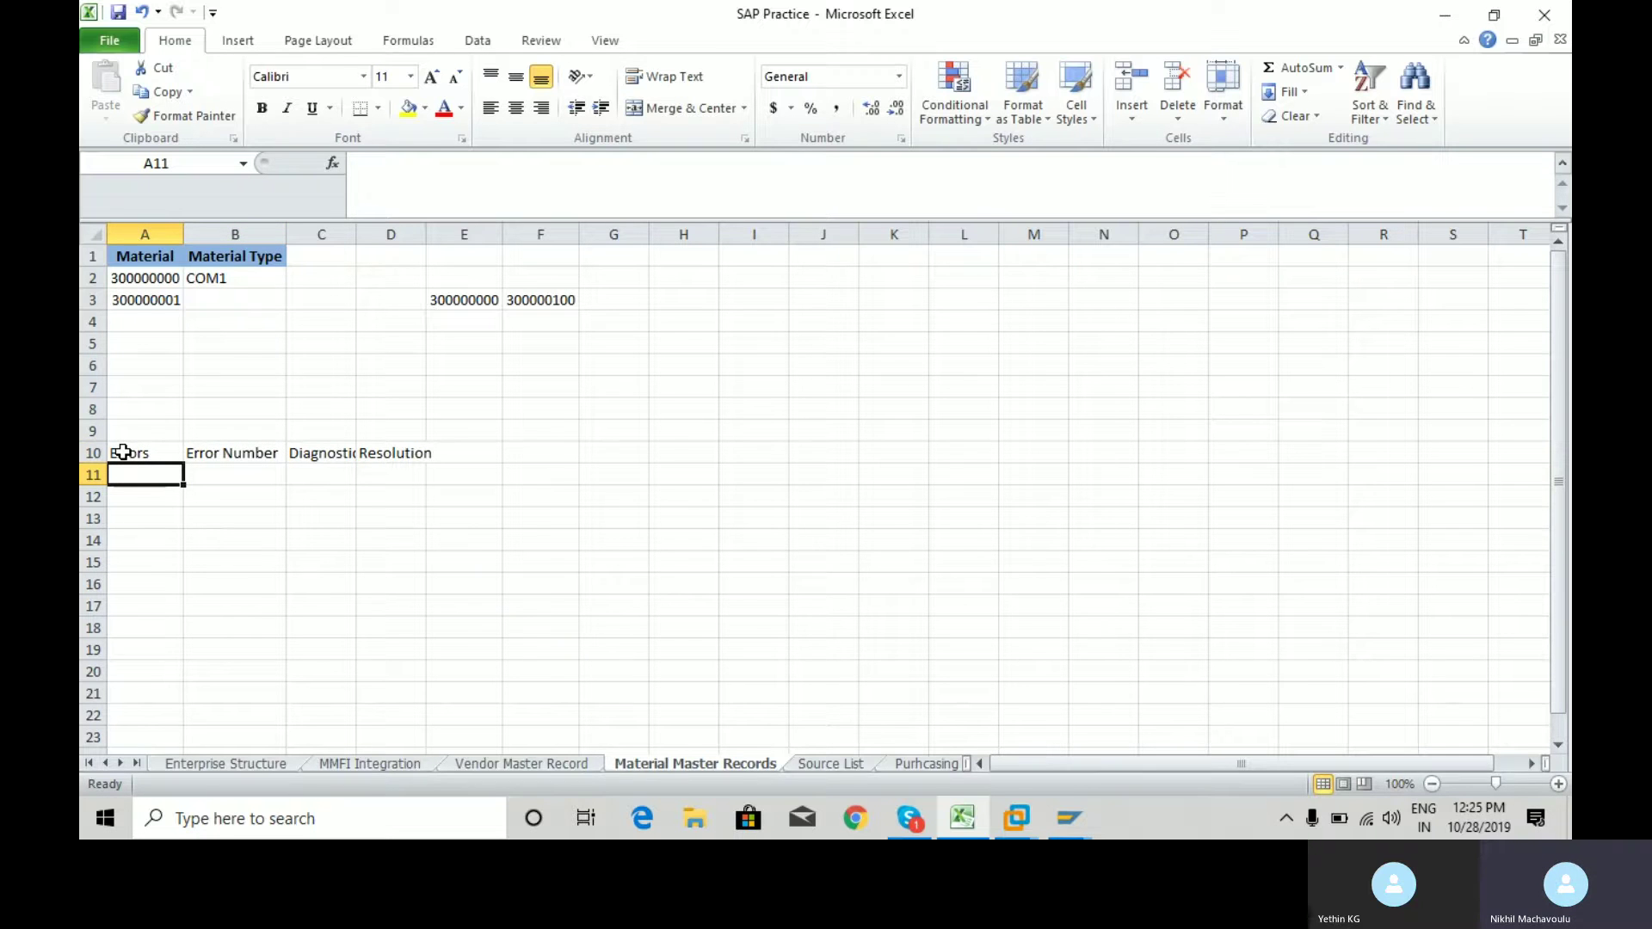
key("Right")
key("Right")
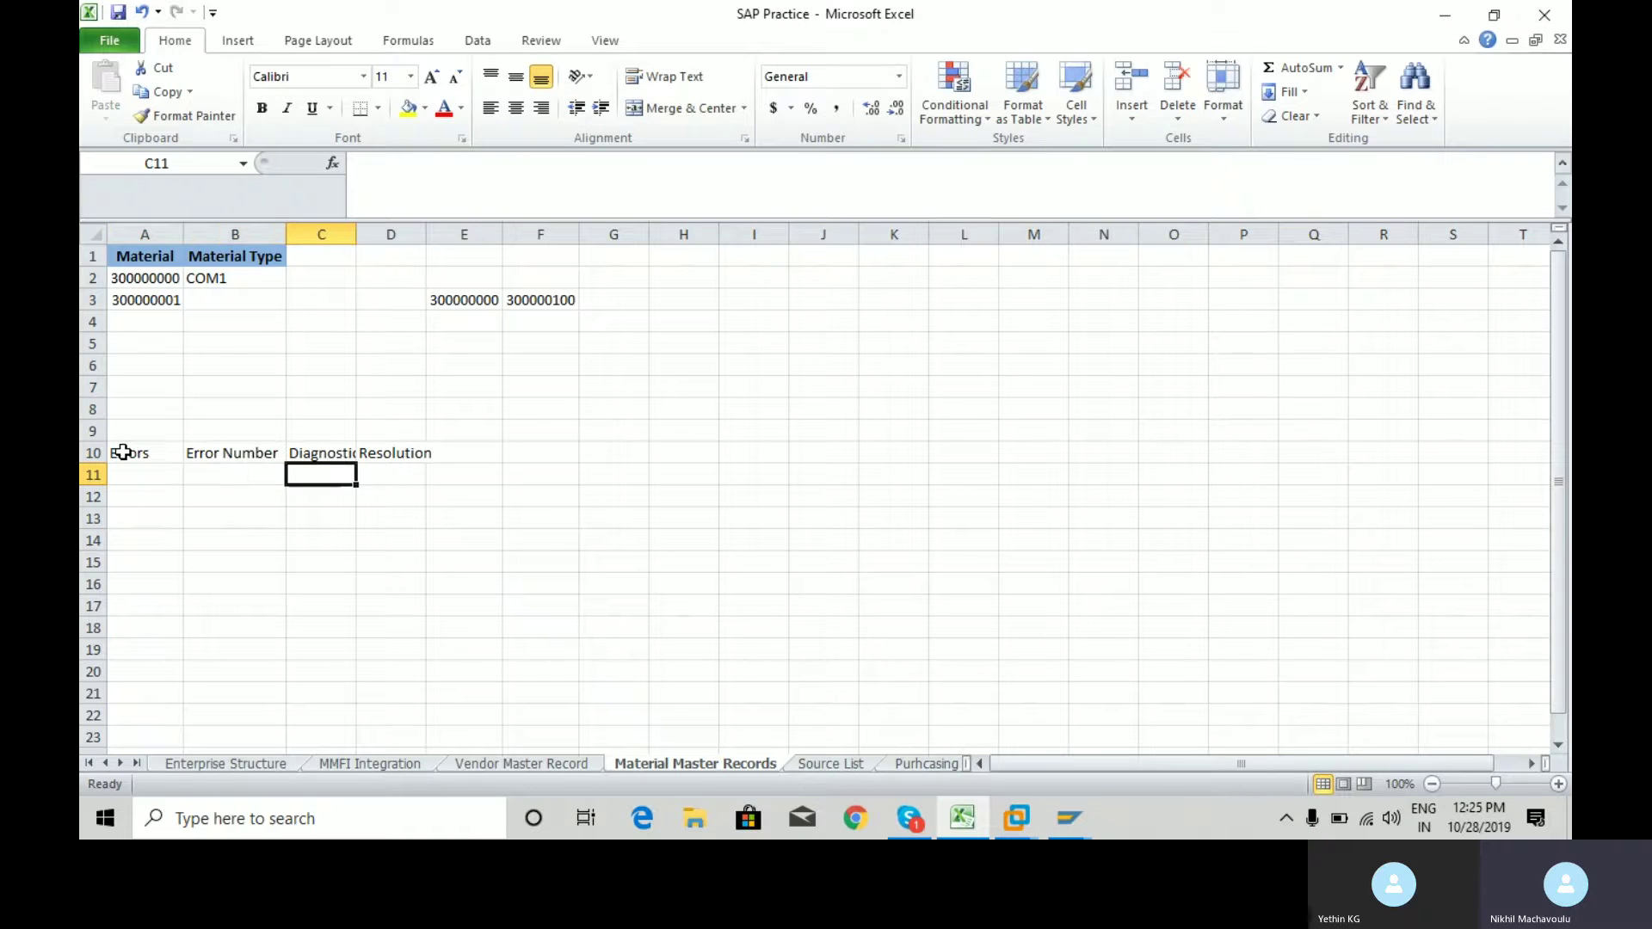
key("Right")
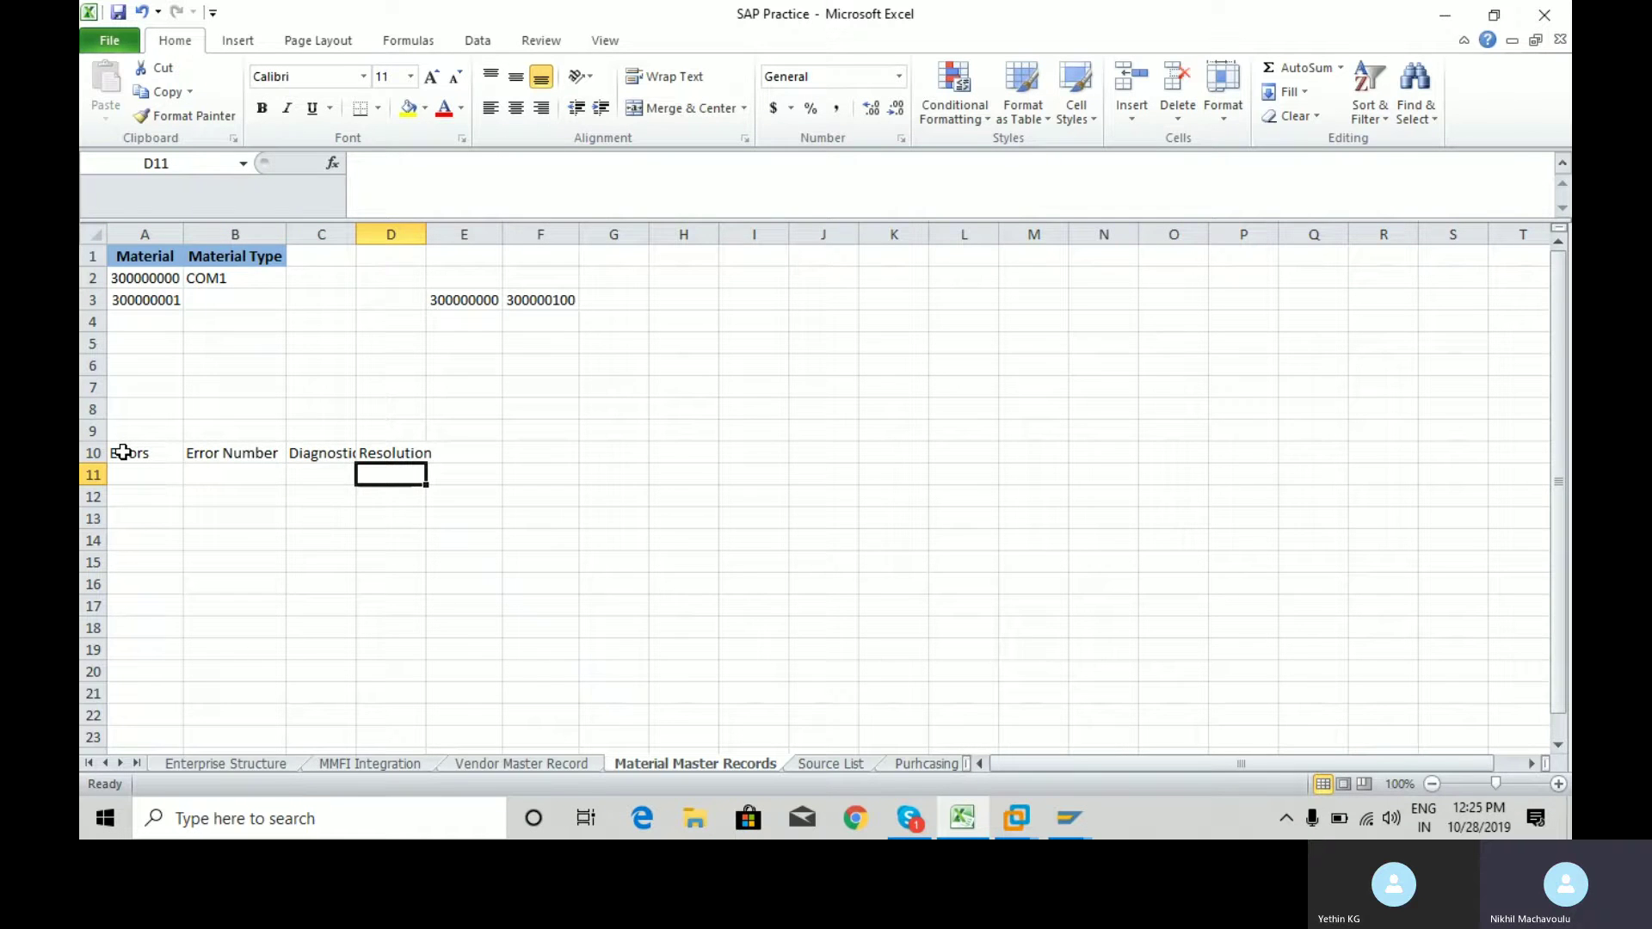
Clear all the error log headings from row 10 of the Material Master Records sheet.
key("Left")
key("Left")
key("Left")
key("Up")
key("shift+space")
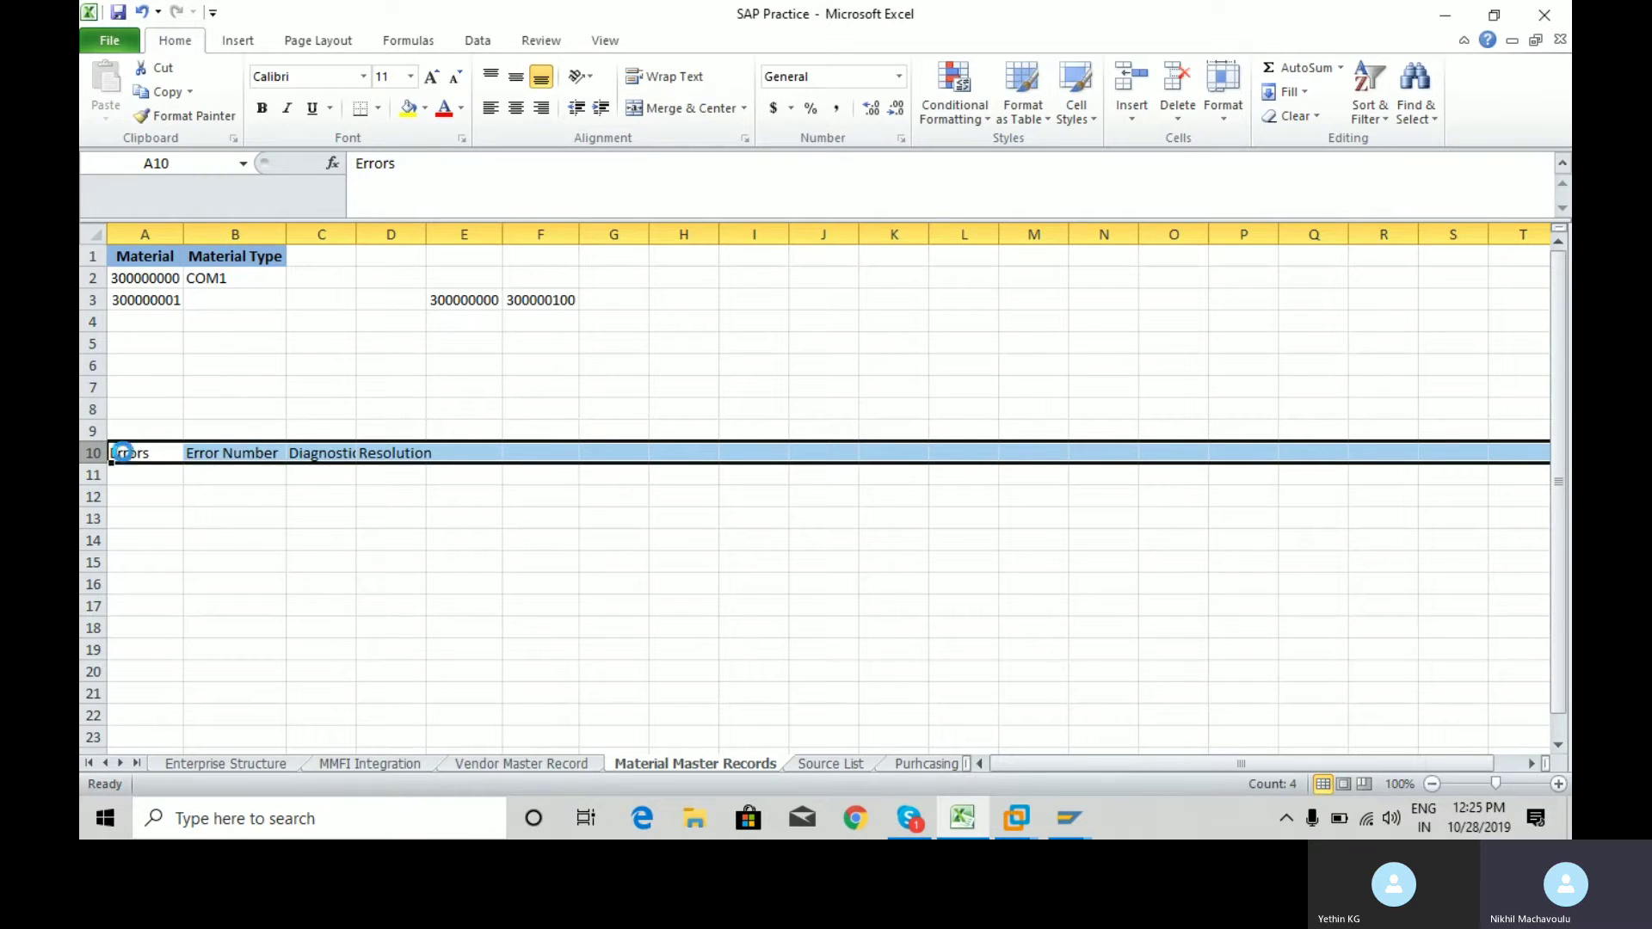
key("Delete")
left_click(123, 452)
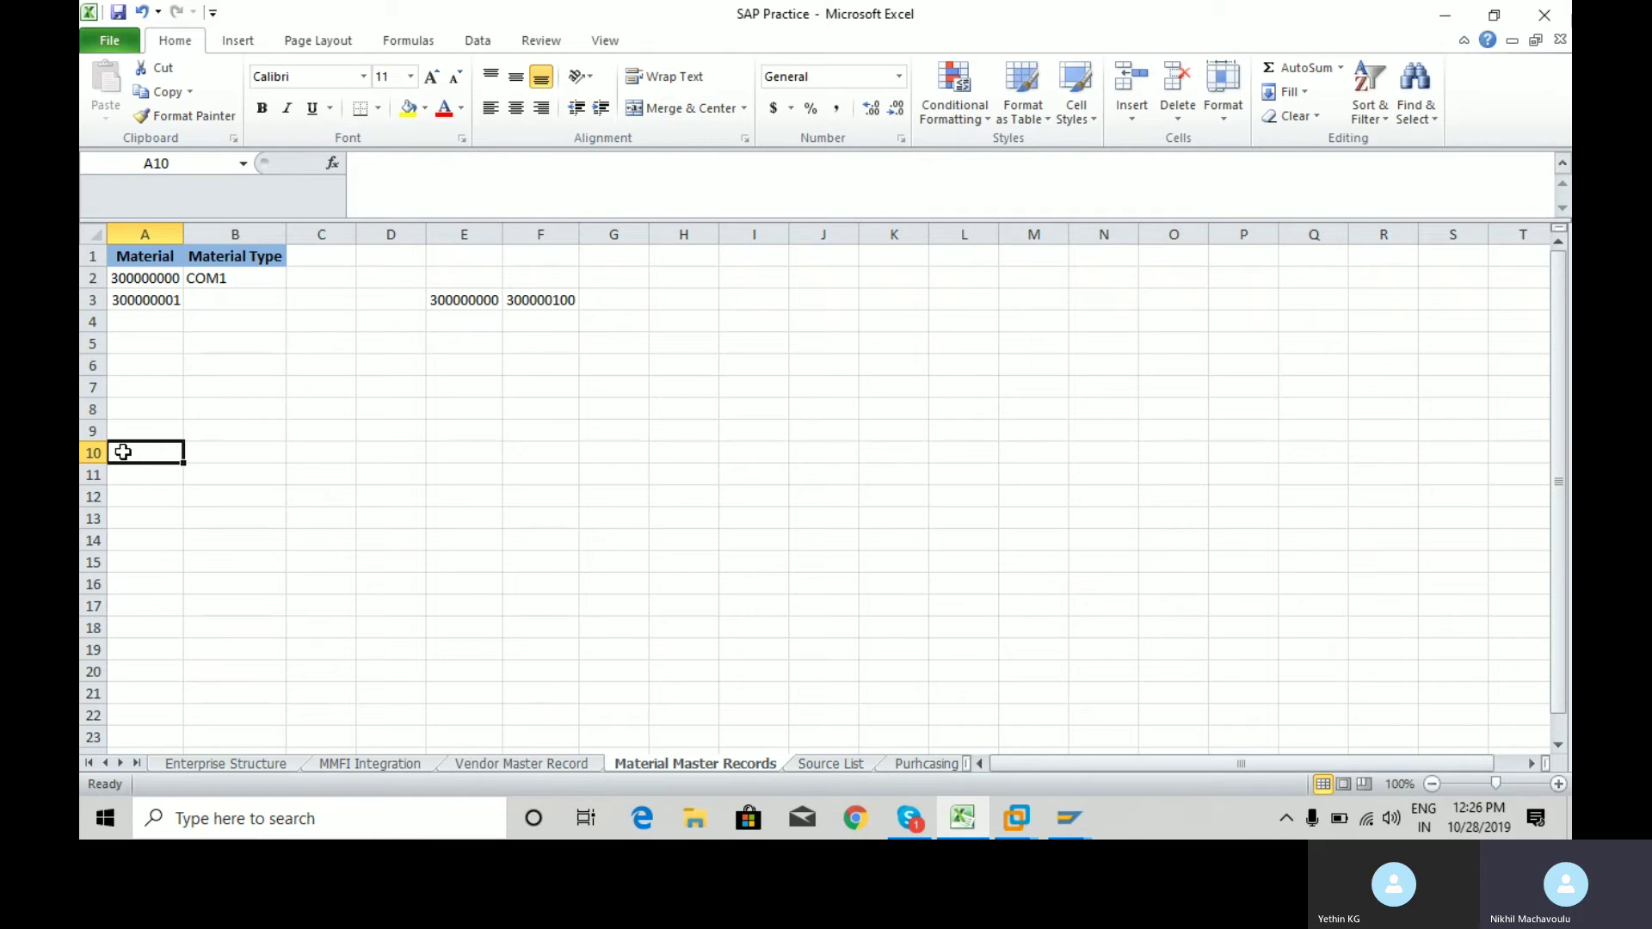
Switch to the Skype window.
left_click(919, 833)
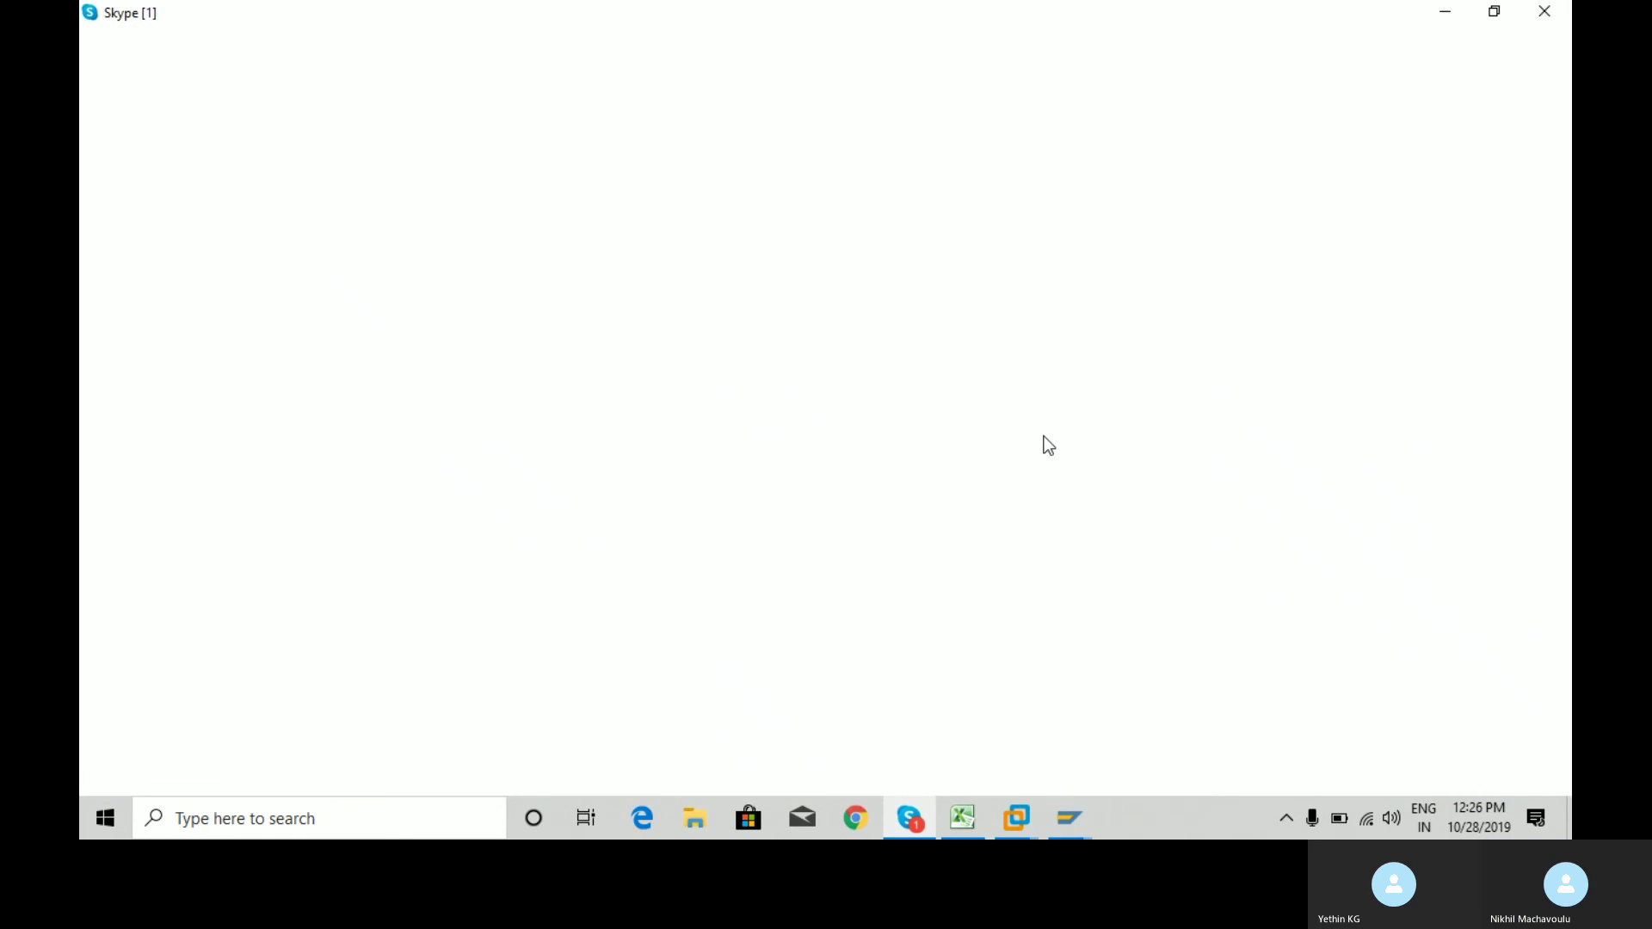